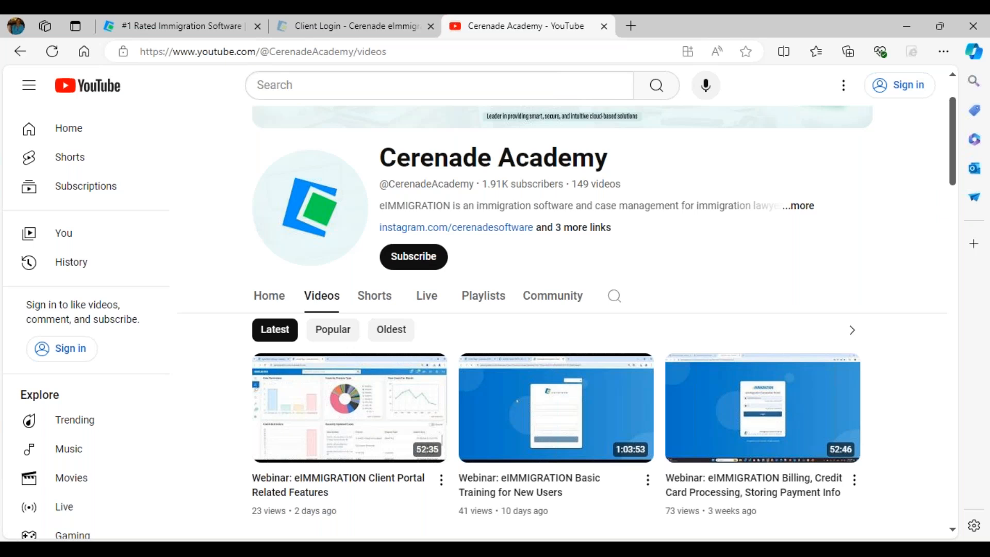
Look through the latest webinar videos on the Cerenade Academy channel
scroll(762, 351, down, 5)
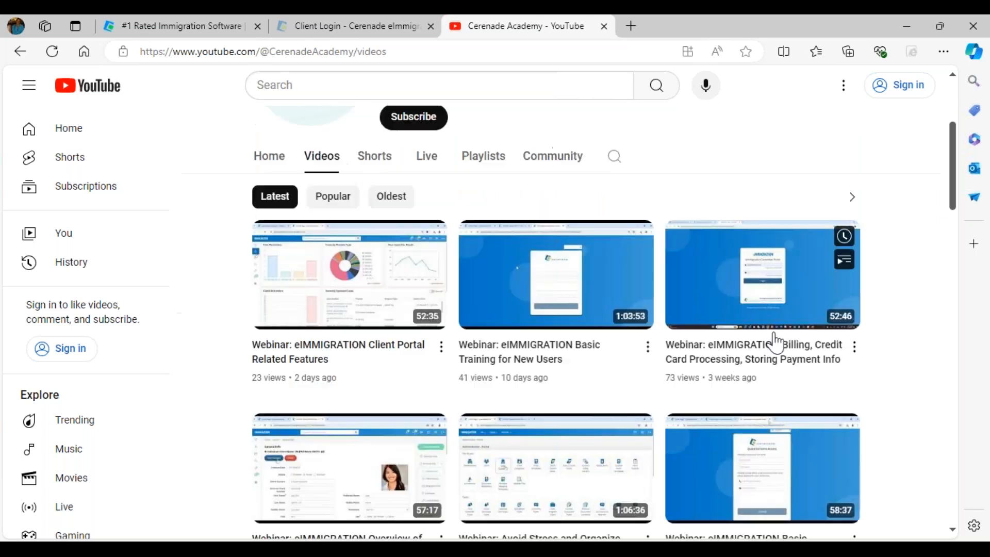
scroll(757, 355, down, 1)
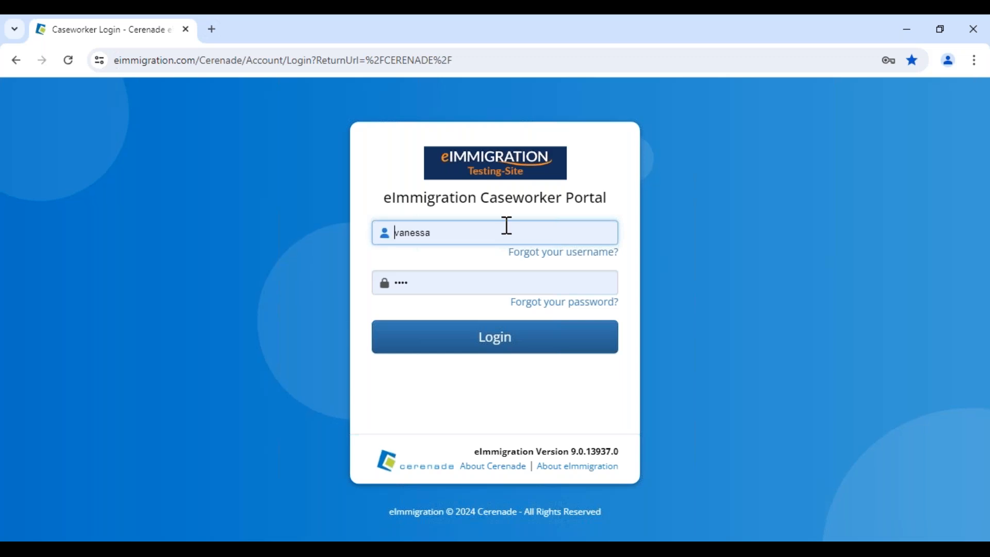
Log in to the eImmigration caseworker portal with the prefilled credentials and dismiss the saved-passwords warning
click(487, 344)
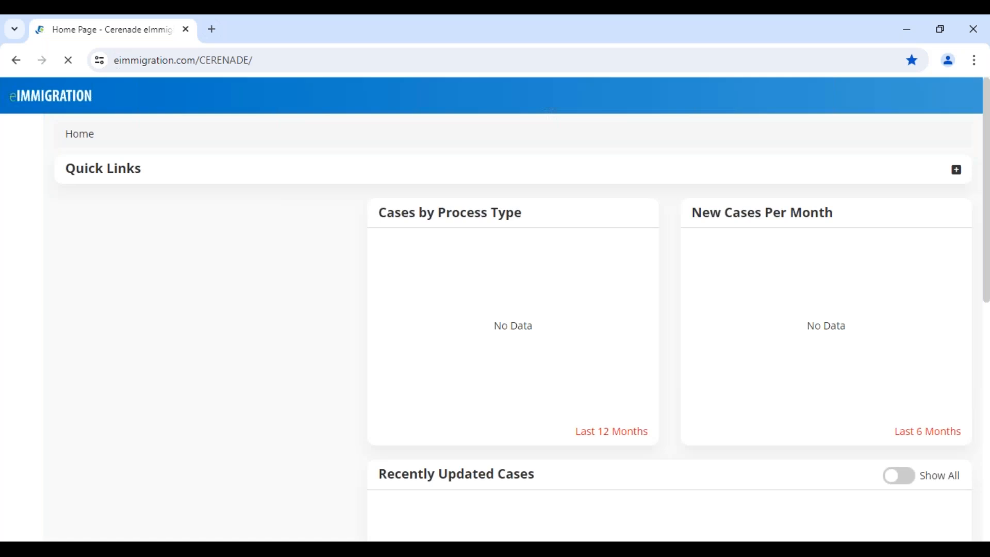
click(928, 95)
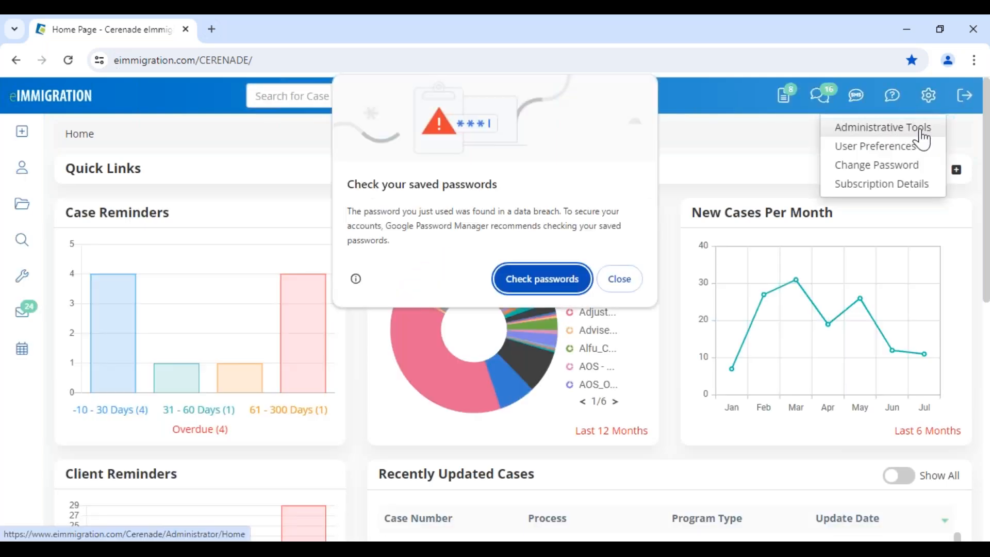
click(635, 286)
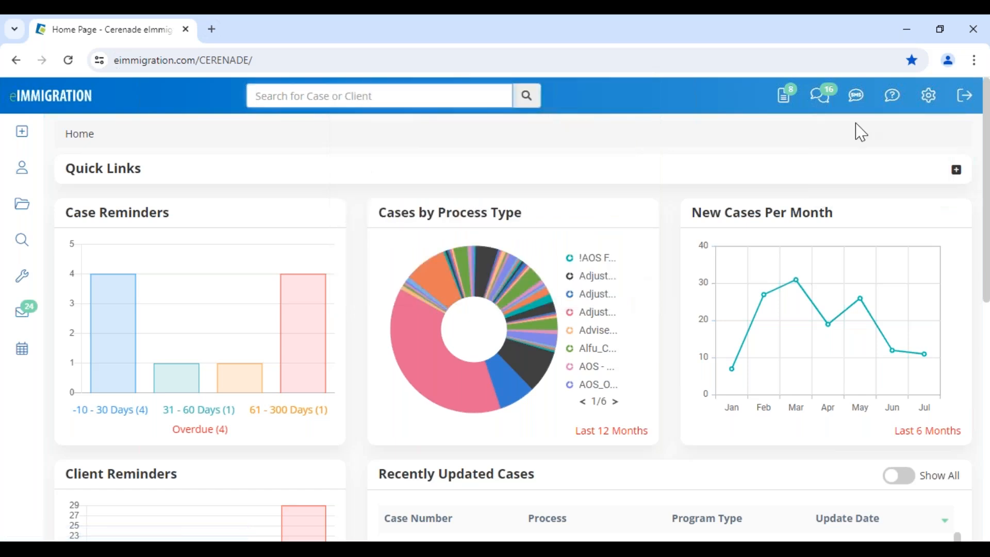
click(928, 95)
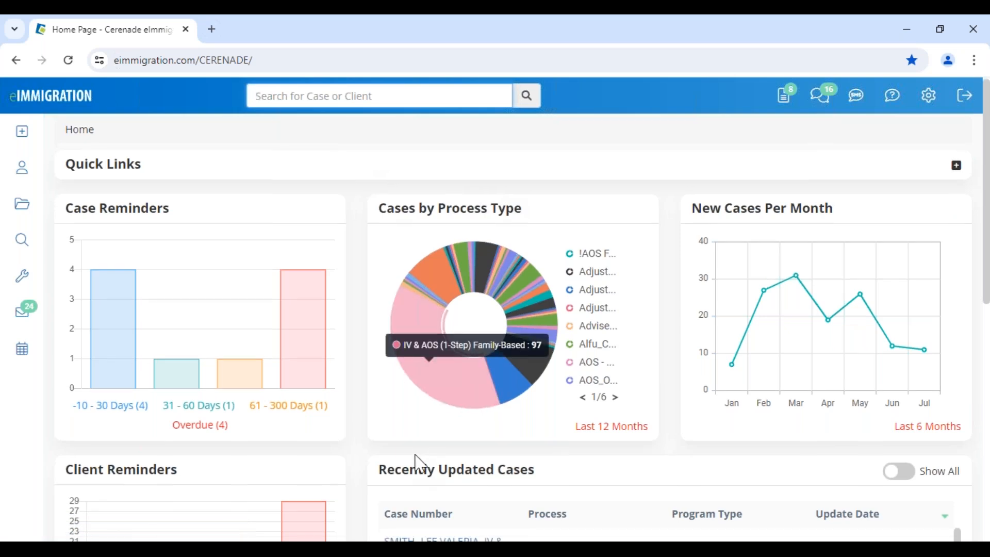
Open the first client listed under Recently Updated Clients and dismiss the client alerts
scroll(415, 459, down, 4)
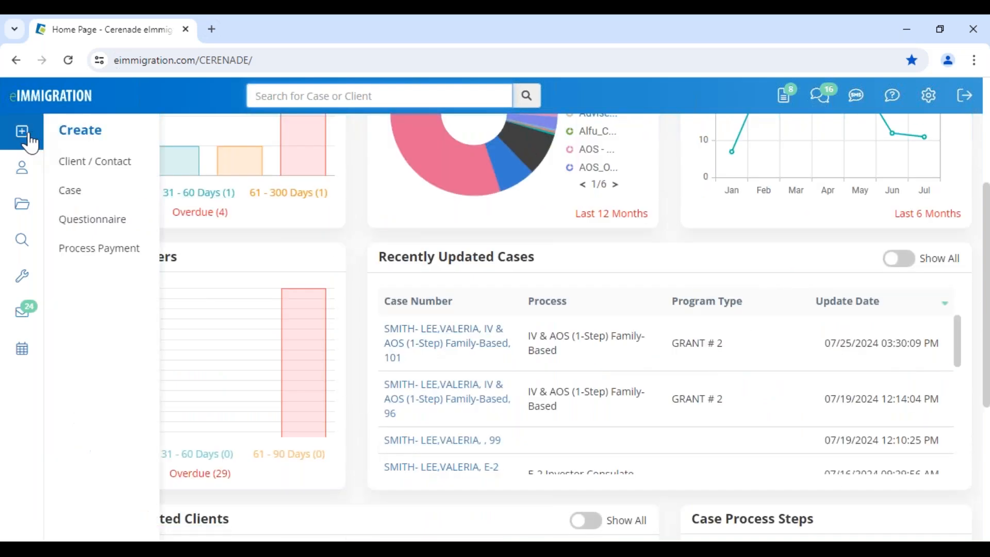
scroll(361, 455, down, 4)
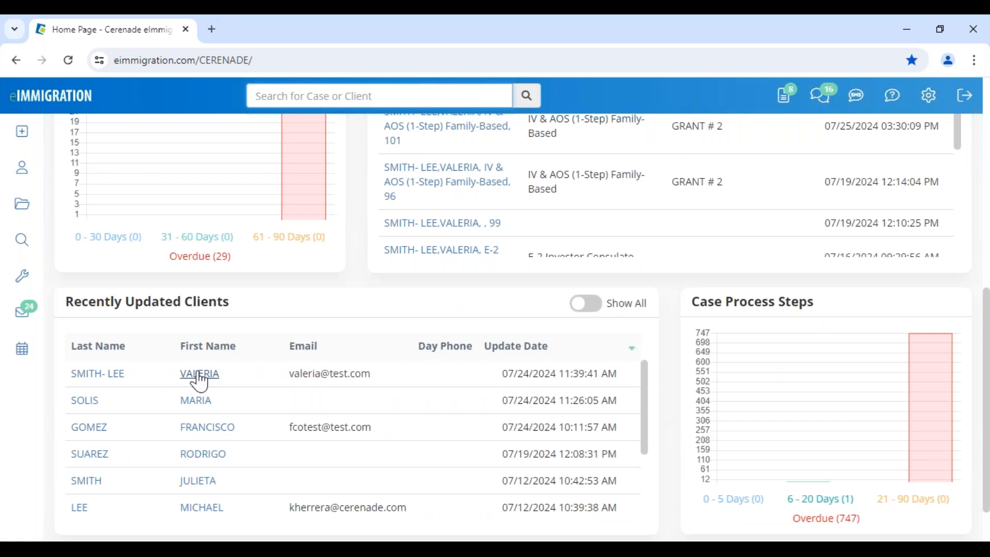
click(200, 374)
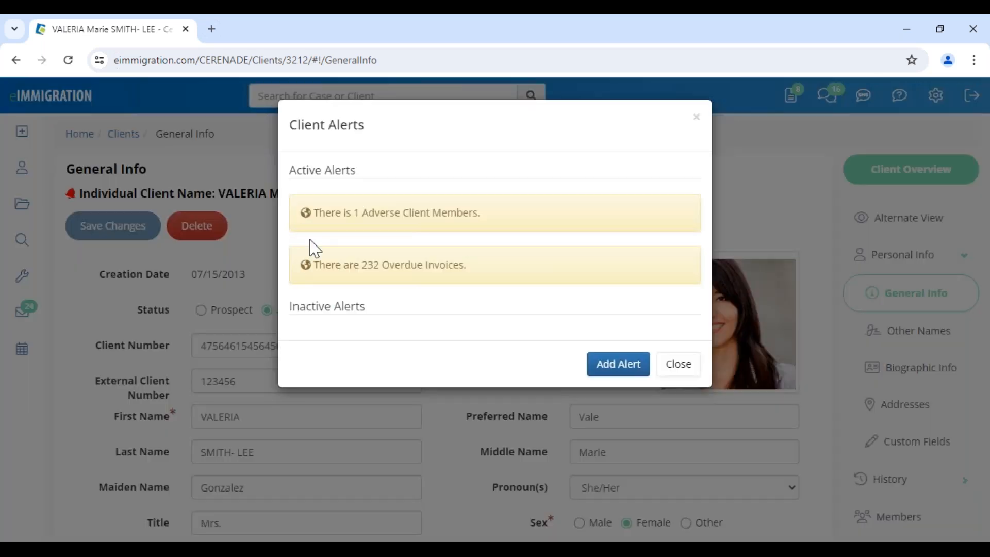
click(671, 369)
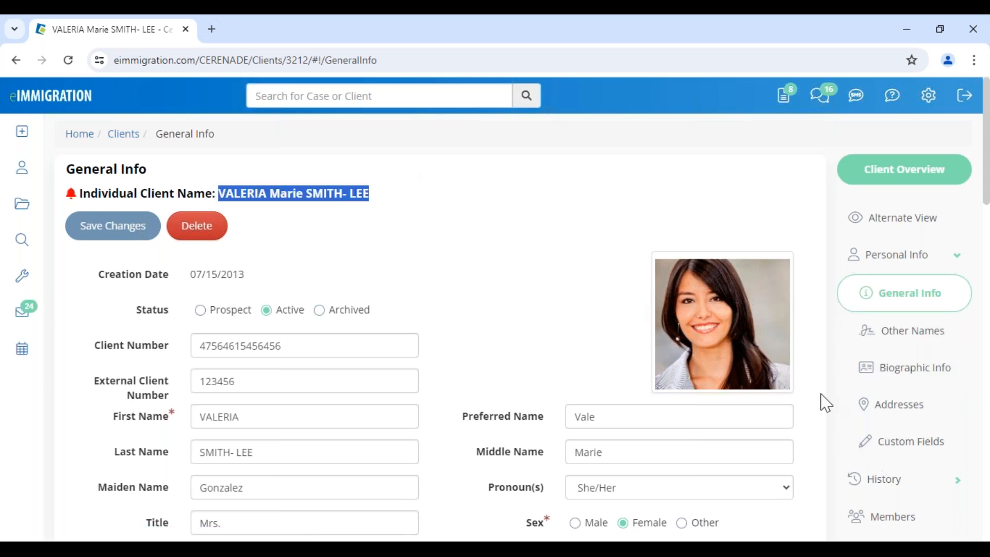
Open the client's case list and go into the most recently updated IV & AOS (1-Step) Family-Based case
scroll(825, 403, down, 2)
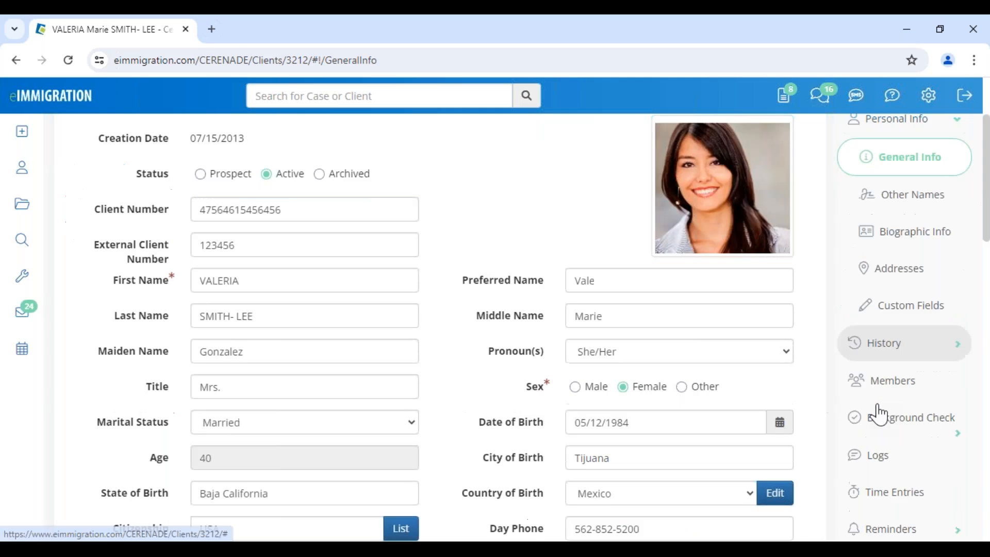
scroll(879, 414, down, 1)
scroll(901, 435, down, 1)
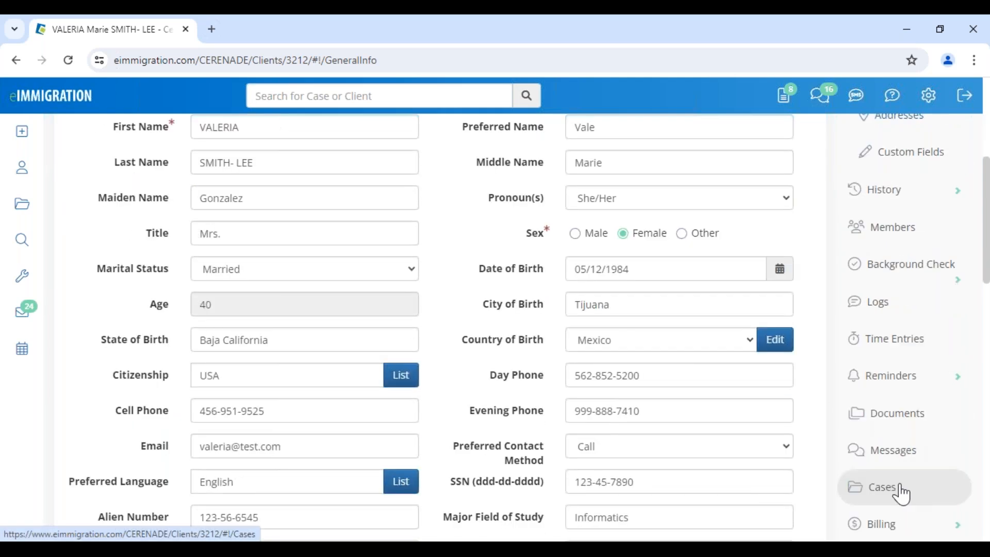
click(900, 495)
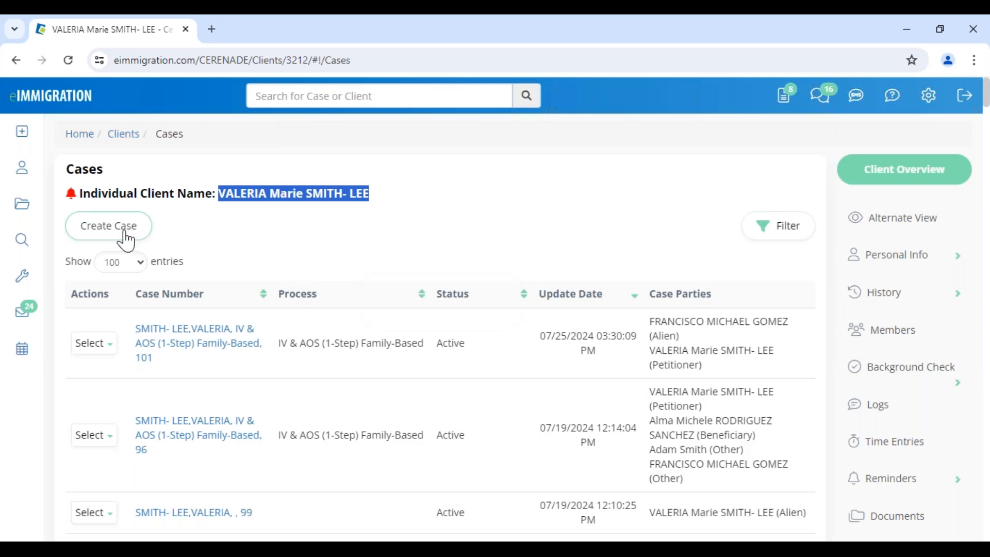
click(199, 342)
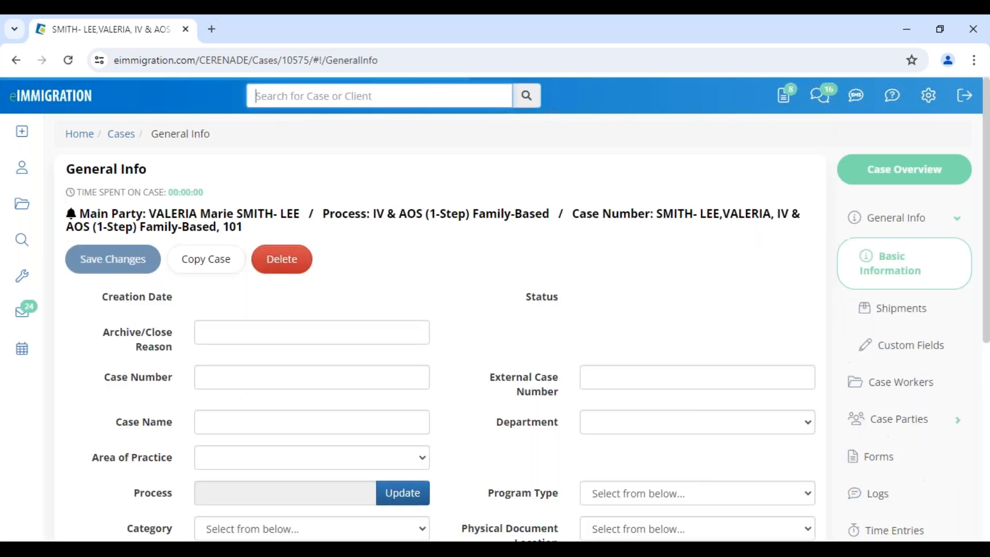
Open the main party's client profile from the case header and dismiss the client alerts
drag(324, 213, 810, 221)
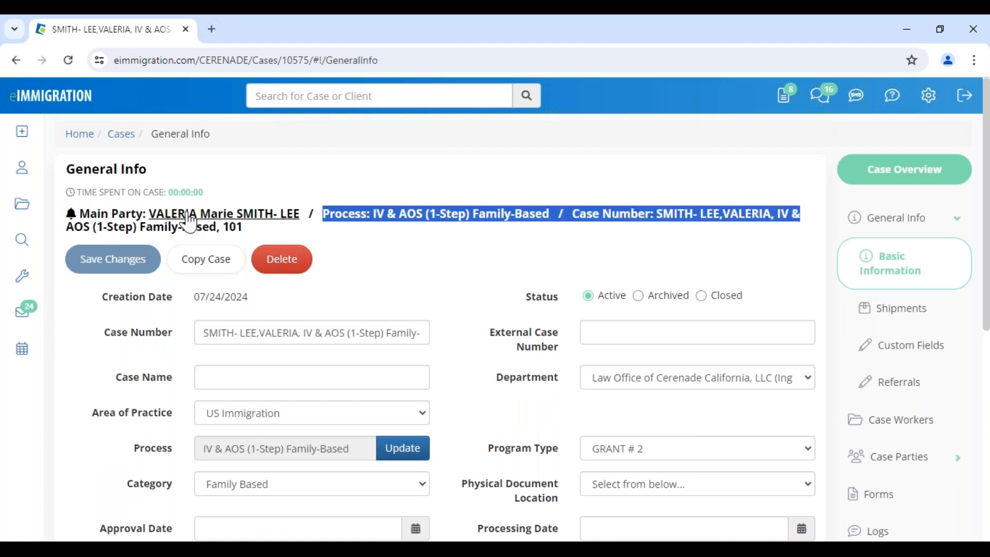
click(224, 223)
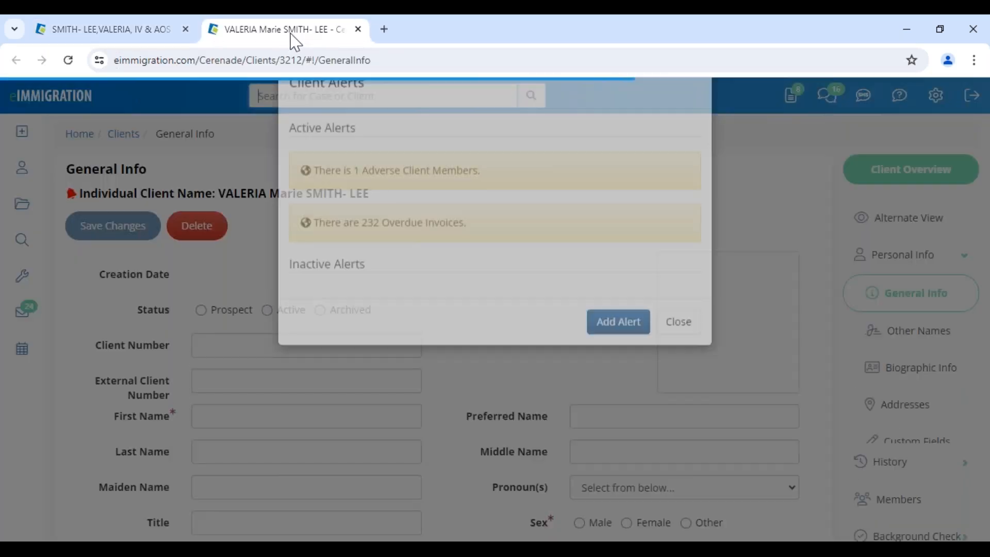
click(672, 366)
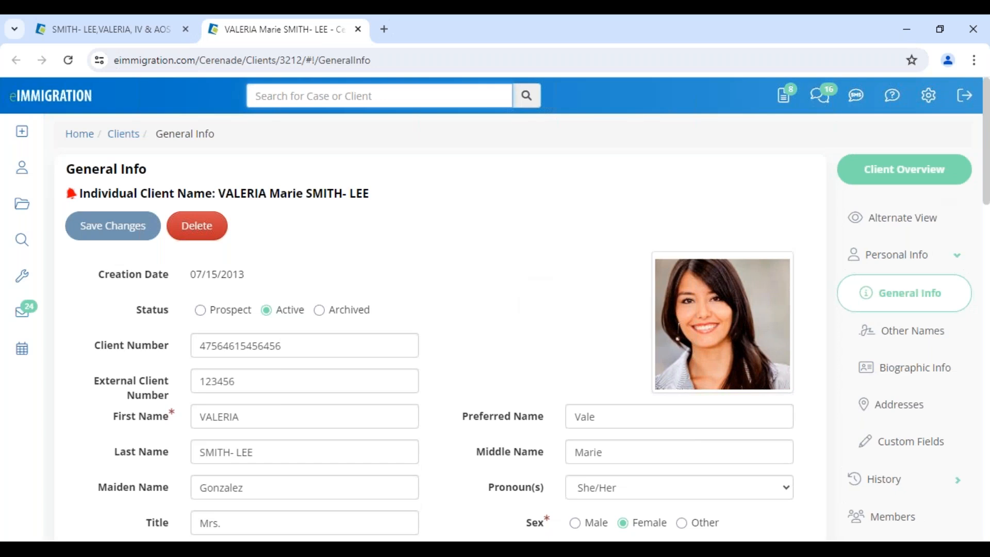
Return to the IV & AOS (1-Step) Family-Based case and display its forms
click(151, 33)
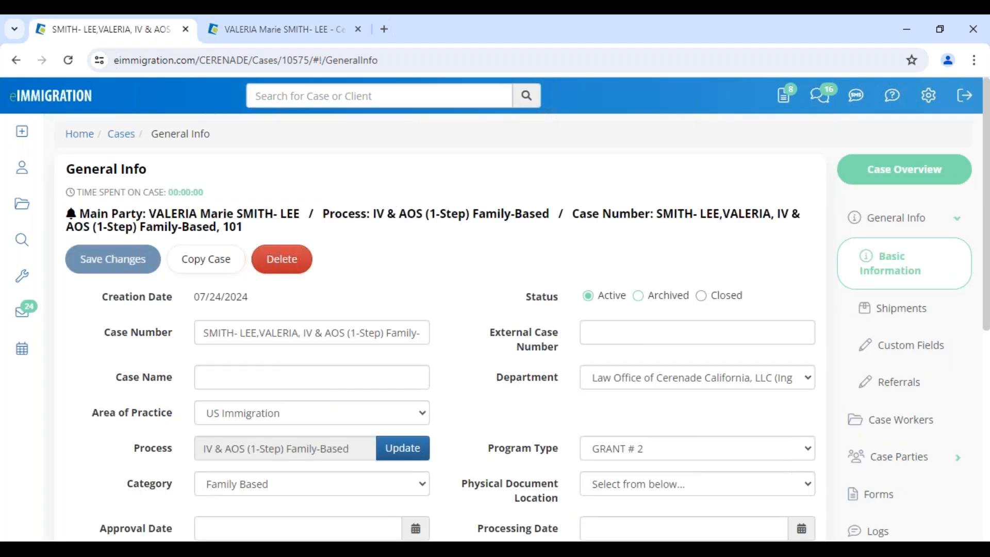
click(871, 494)
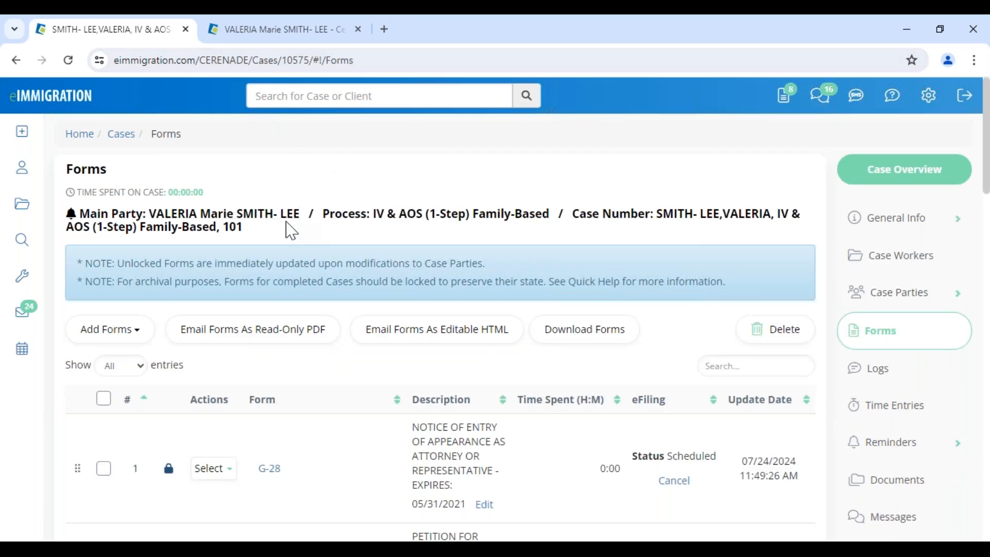
Switch back to the client profile and review its standard General Info fields, from First Name through the contact details
click(276, 36)
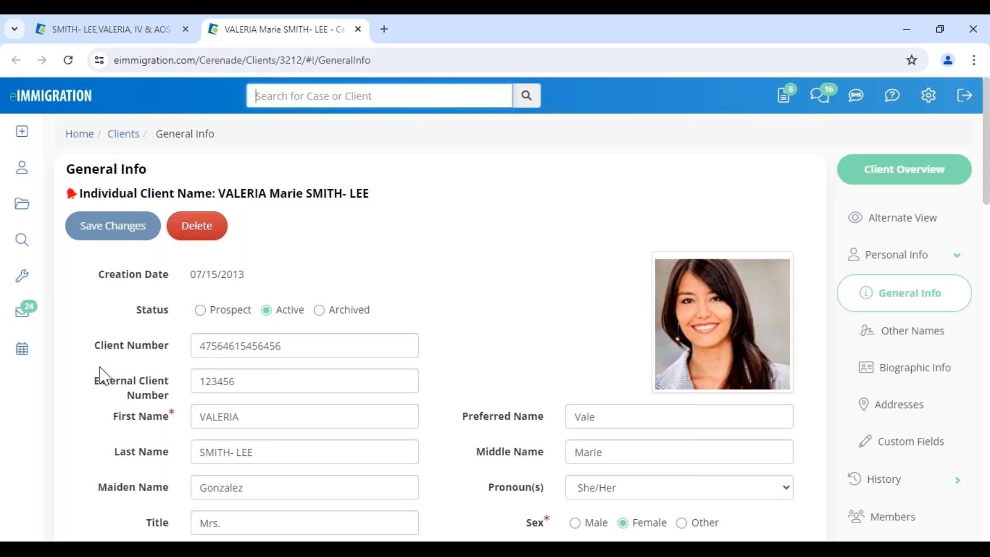
scroll(122, 426, down, 3)
drag(113, 272, 170, 281)
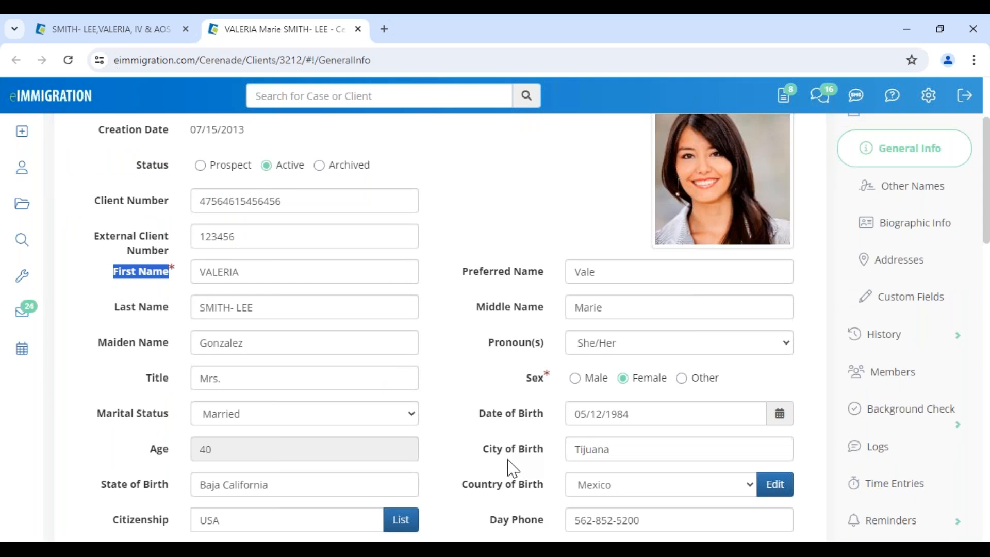
scroll(512, 469, down, 3)
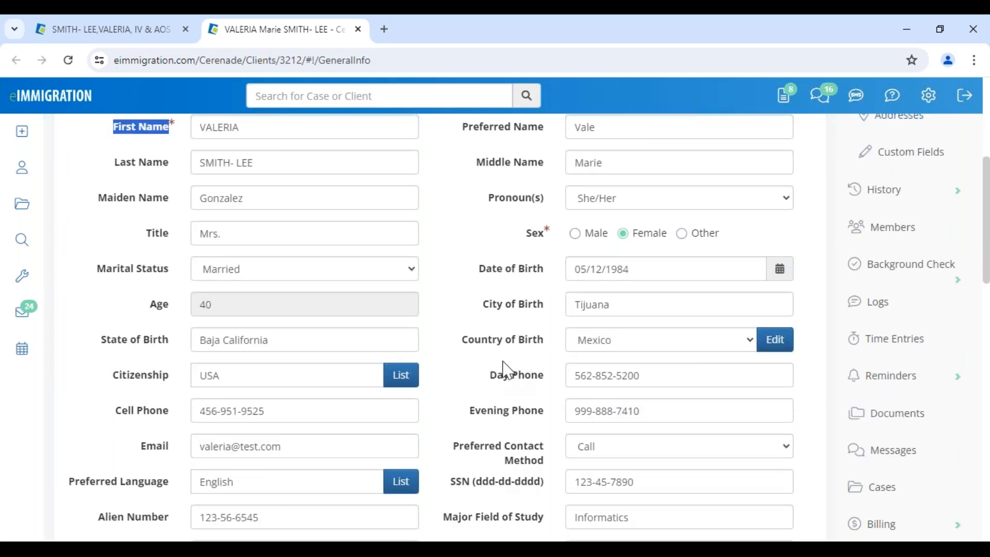
scroll(507, 370, up, 6)
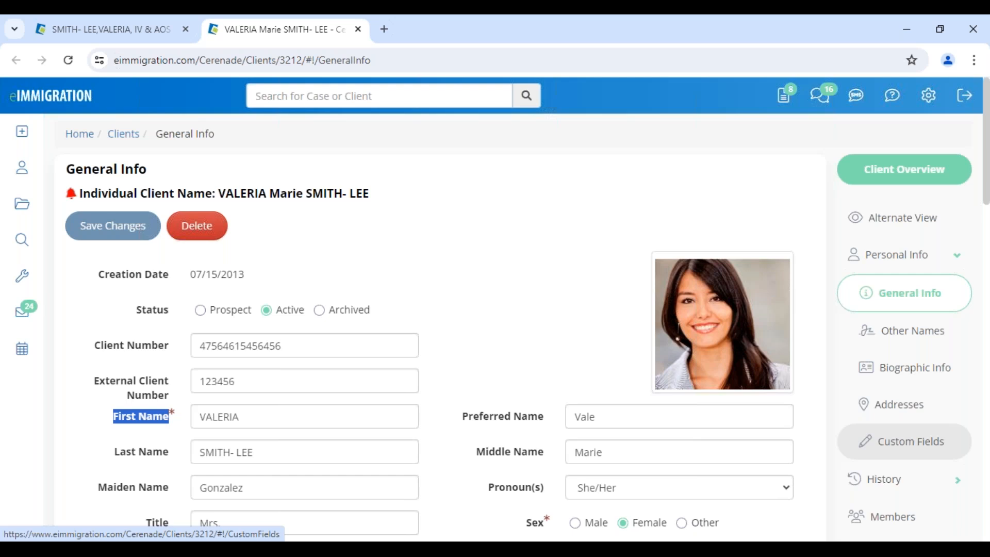
Open the client's custom fields and switch their view to IMMIGRATION CLIENTS ONLY
click(907, 441)
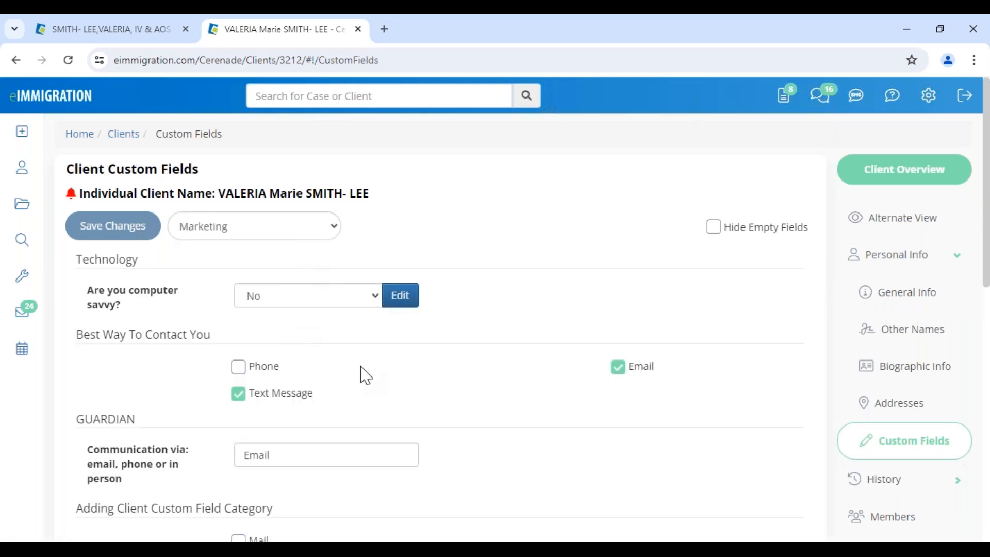
scroll(364, 374, down, 8)
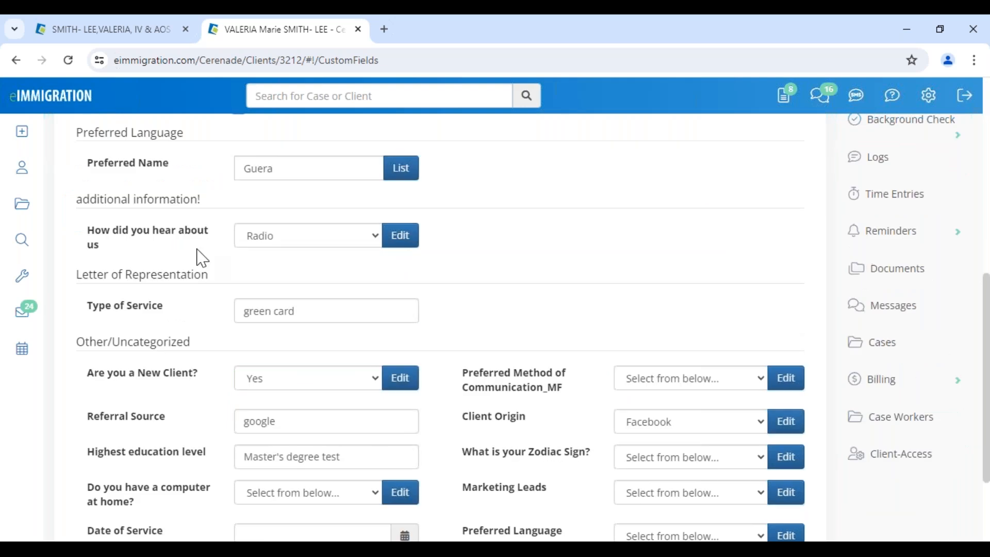
scroll(544, 379, up, 7)
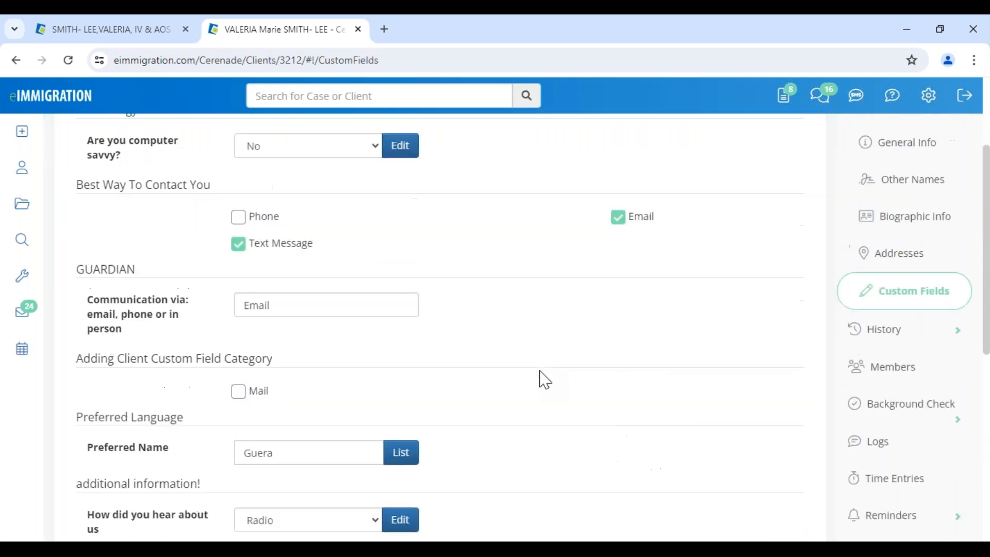
click(225, 155)
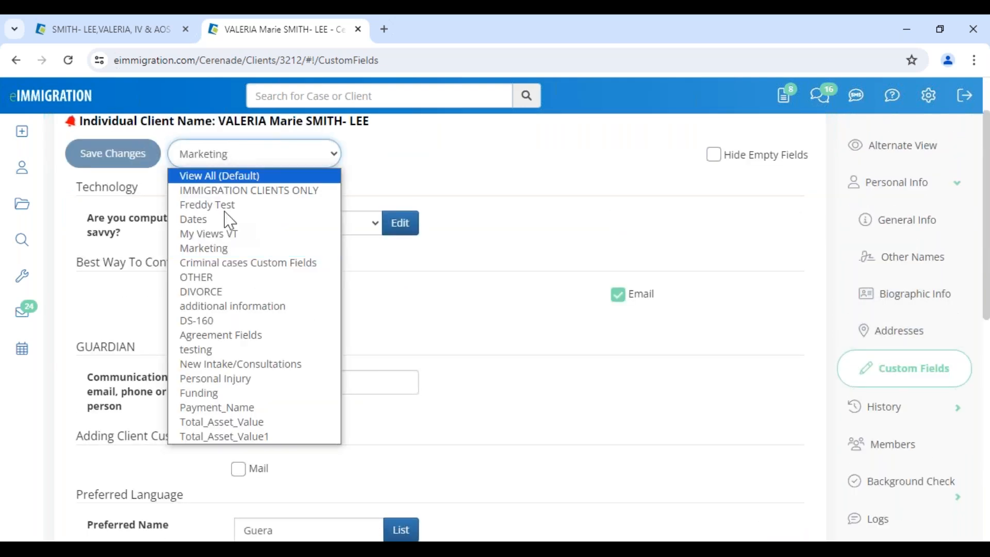
click(226, 196)
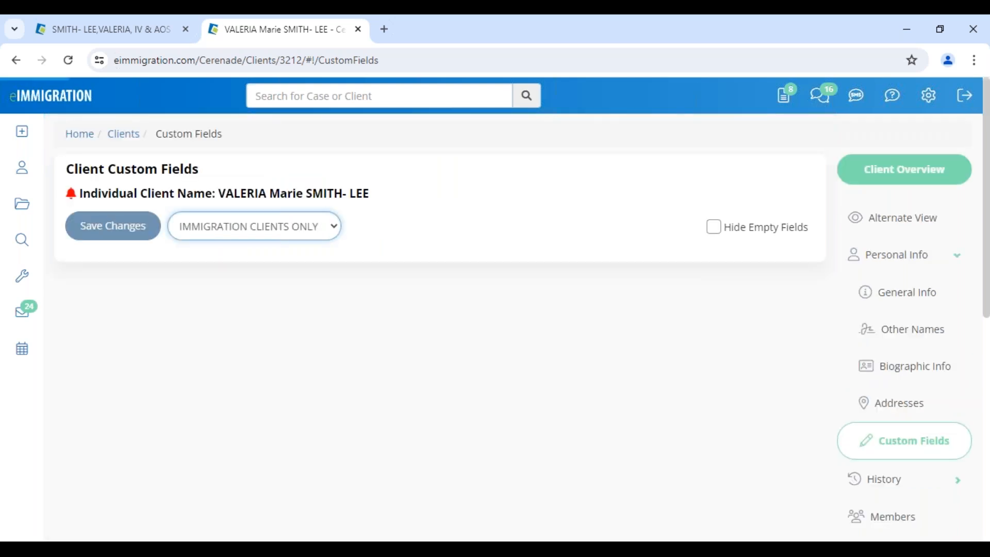
Examine the Permanent Resident Card Info section, including the lawful permanent residence date and green card number fields
drag(75, 259, 249, 277)
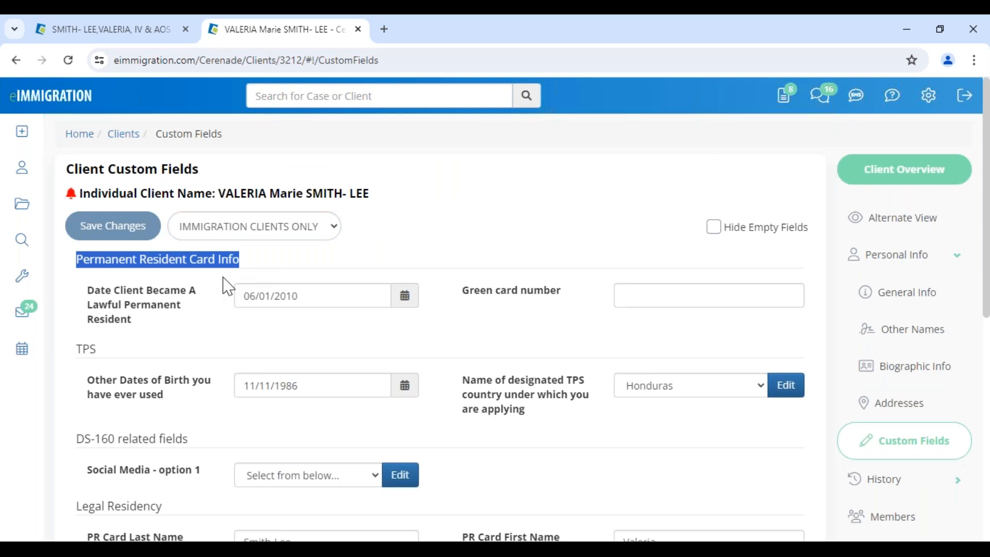
click(95, 299)
drag(88, 293, 185, 317)
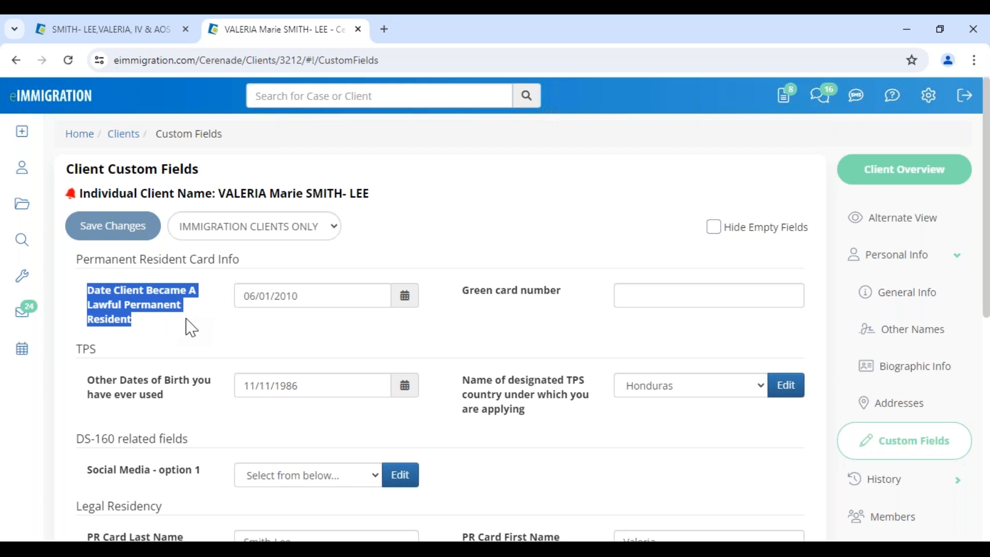
click(220, 336)
drag(106, 291, 177, 322)
drag(494, 291, 579, 298)
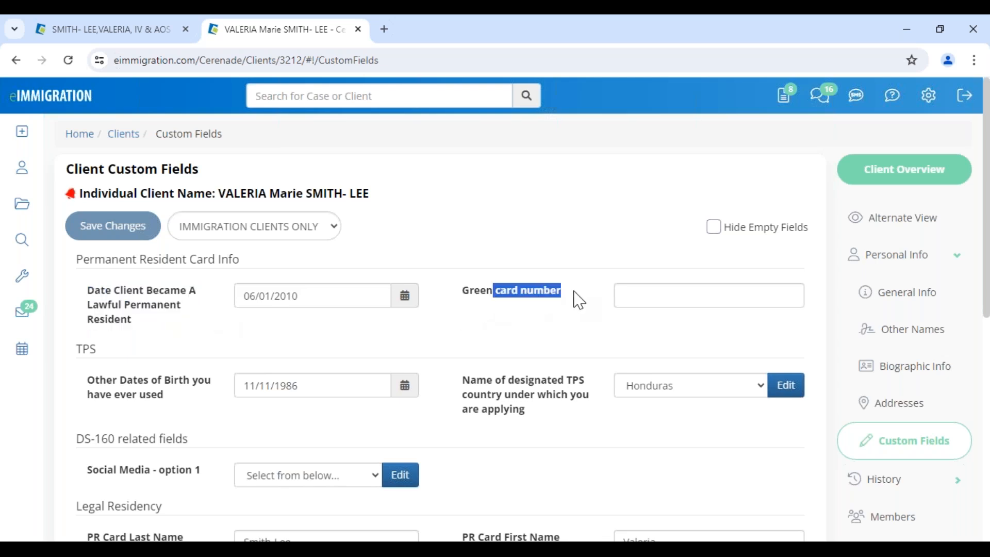
click(563, 315)
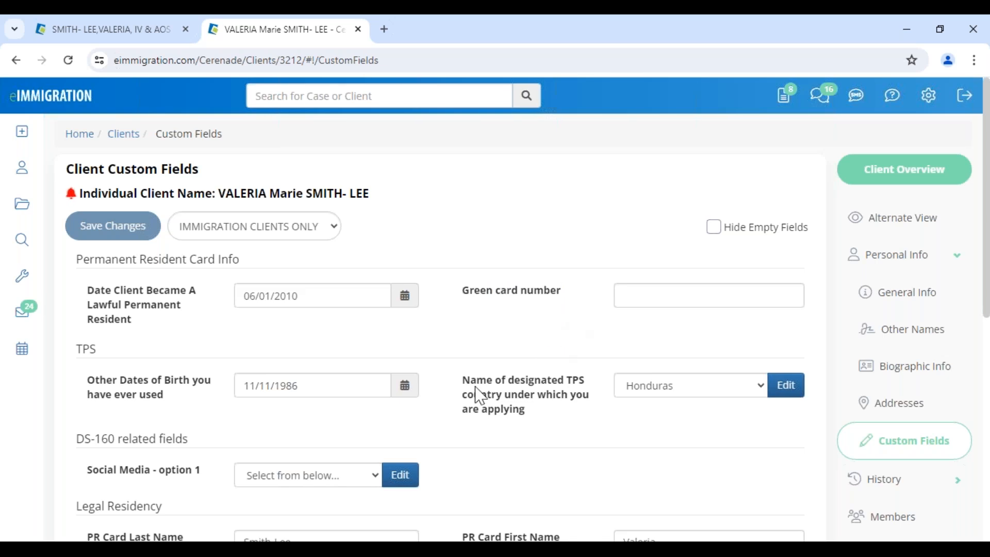
Set the designated TPS country under which the client is applying to Venezuela
drag(470, 390, 578, 422)
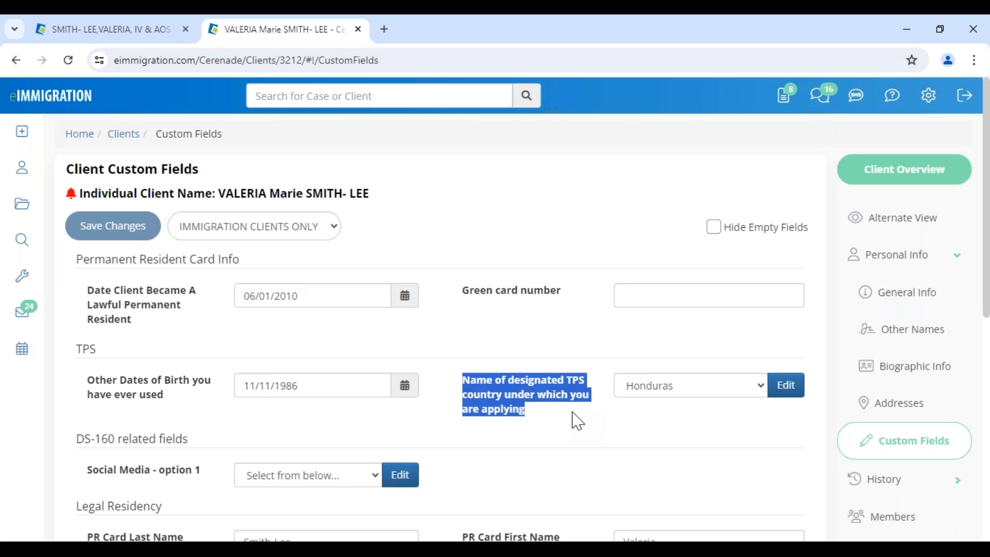
click(659, 390)
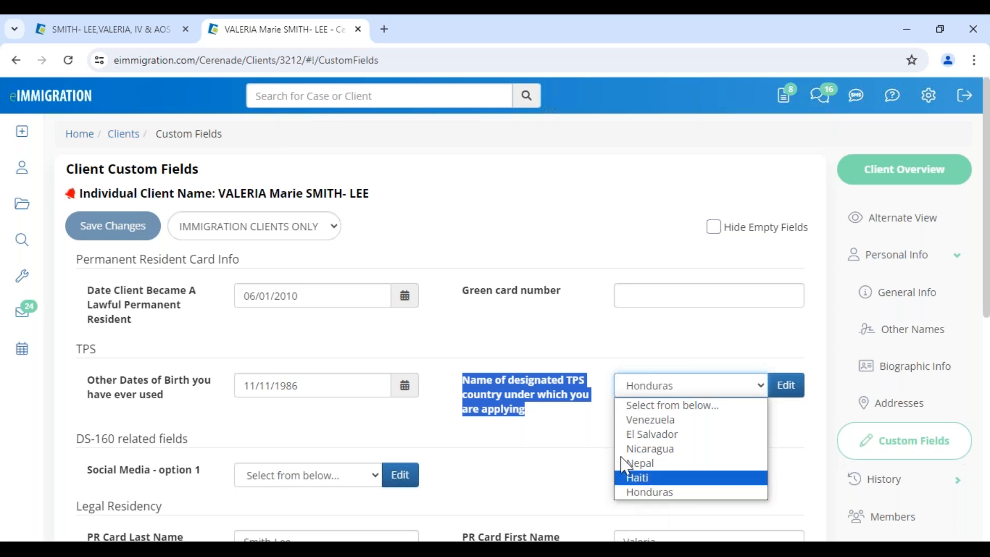
click(665, 420)
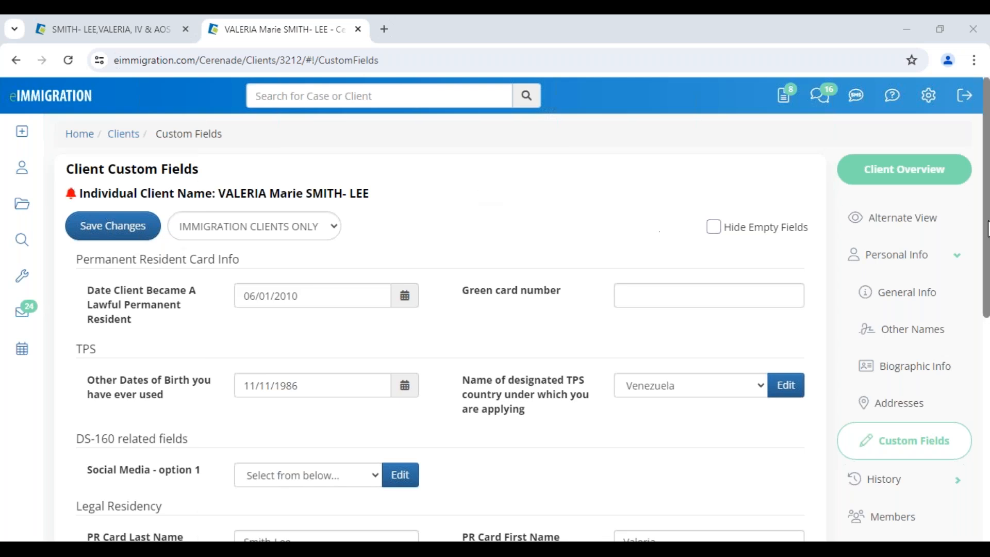
Open the client's General Info page and review its standard fields down to the Nonimmigrant Status section
click(903, 290)
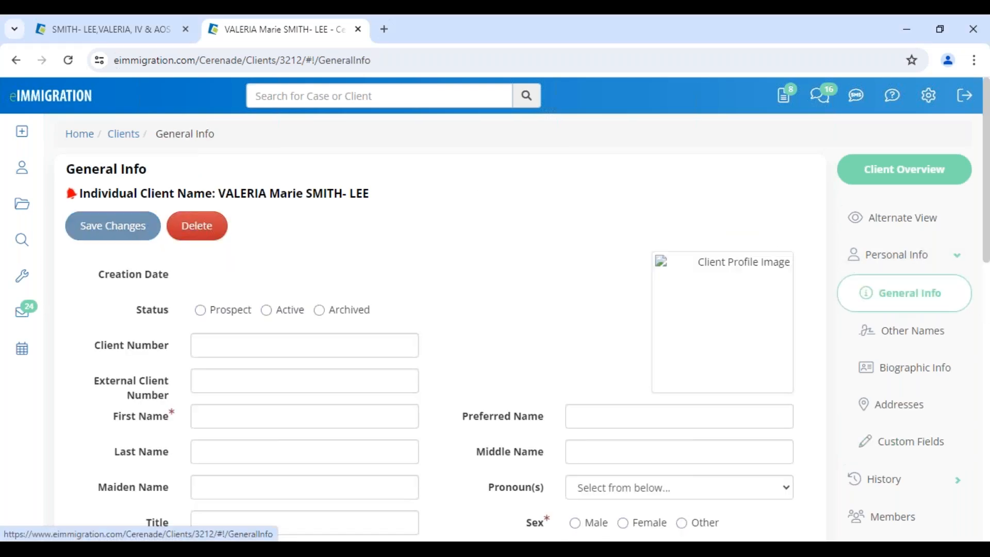
scroll(317, 405, down, 10)
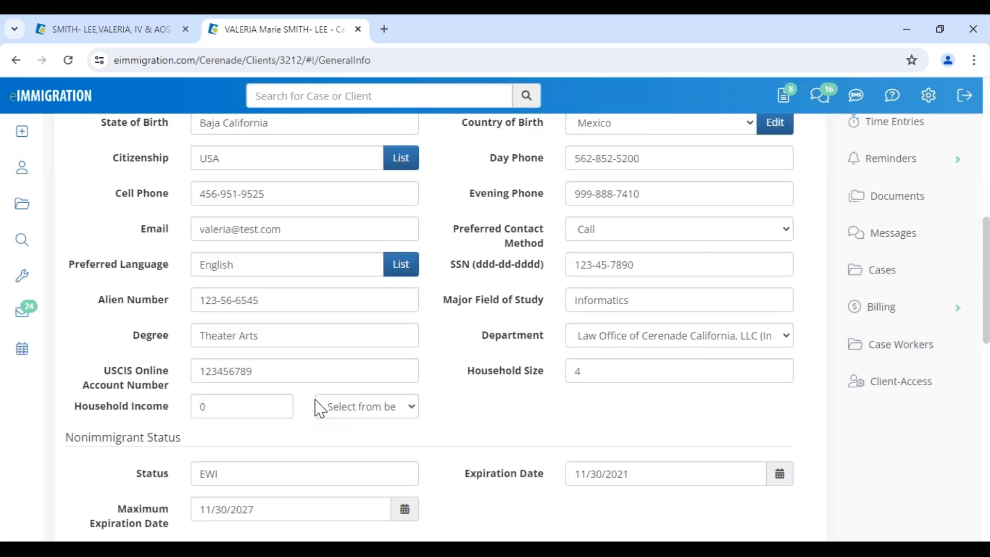
scroll(316, 409, up, 10)
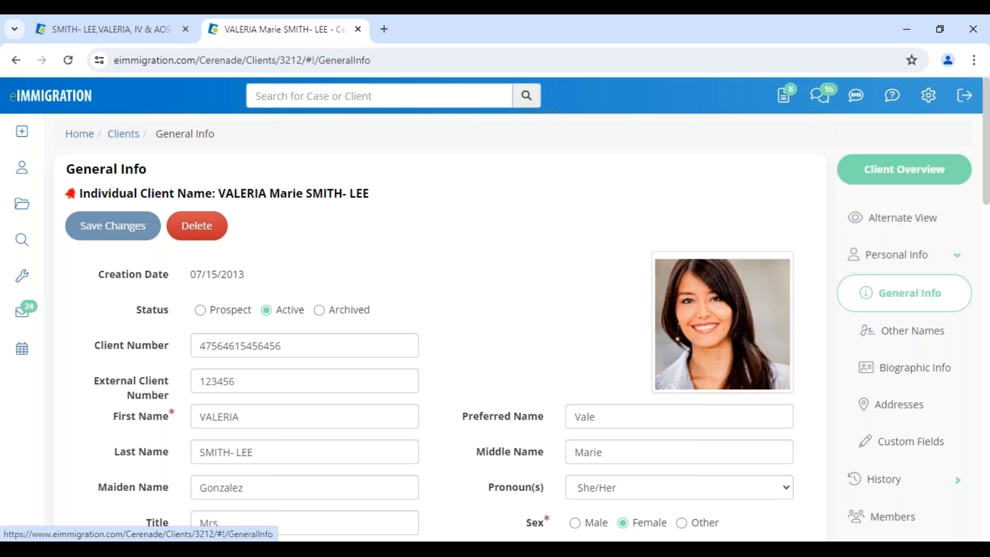
Open the client's alternate view with the General Information for Individual Client template and review its personal details
click(918, 222)
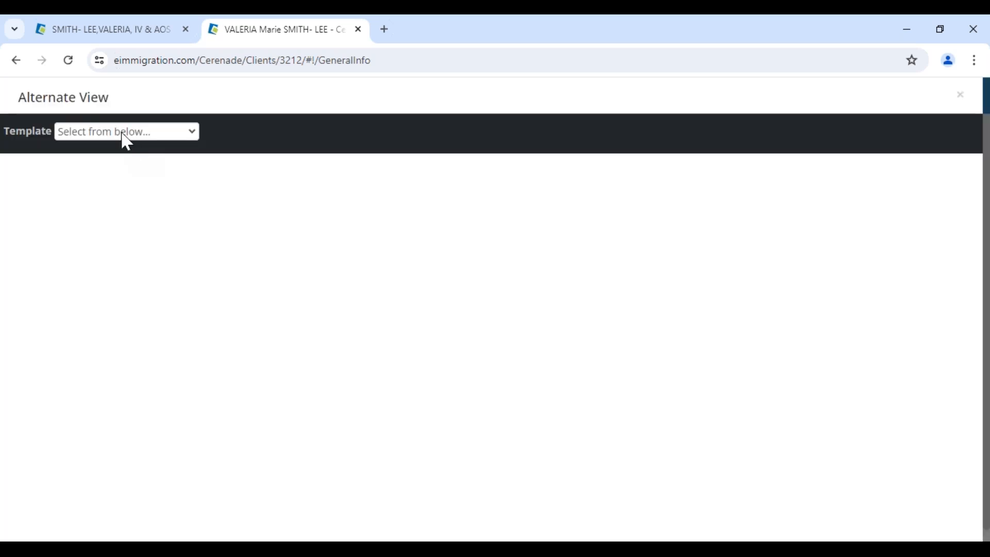
click(123, 133)
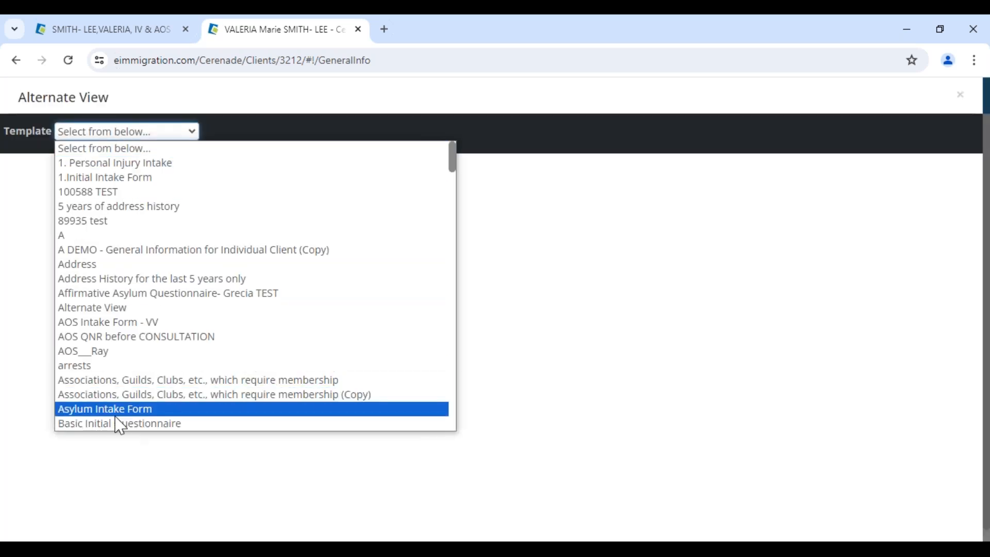
scroll(120, 427, down, 3)
scroll(121, 310, down, 5)
click(133, 239)
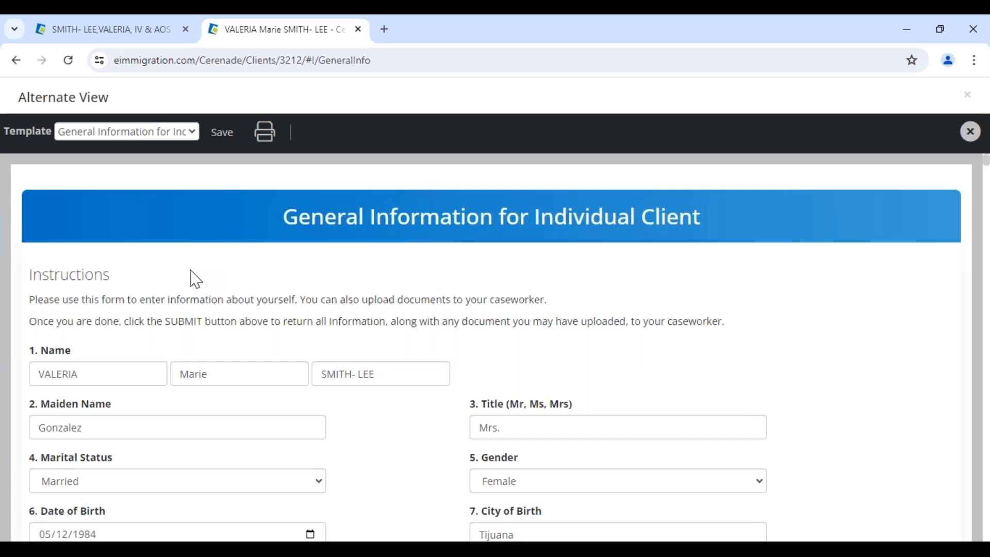
scroll(196, 281, down, 1)
scroll(196, 281, down, 4)
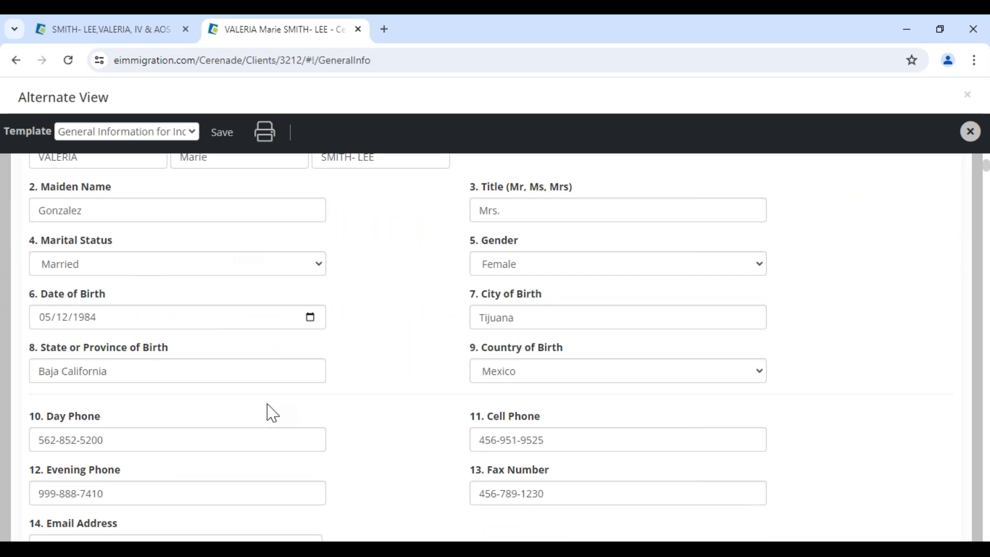
Change the month and day of the client's date of birth in the questionnaire and save the form
click(50, 317)
text(07/07)
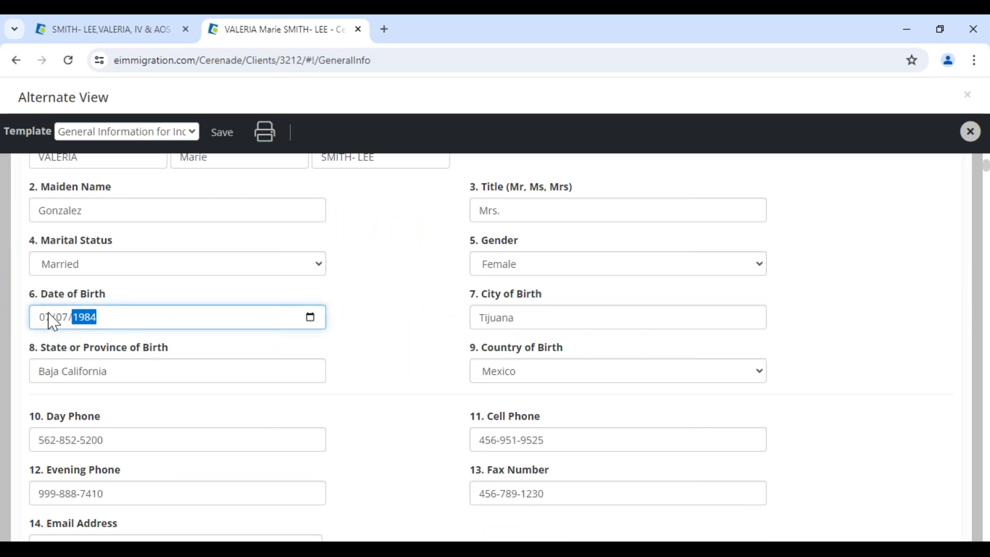
click(349, 367)
click(222, 133)
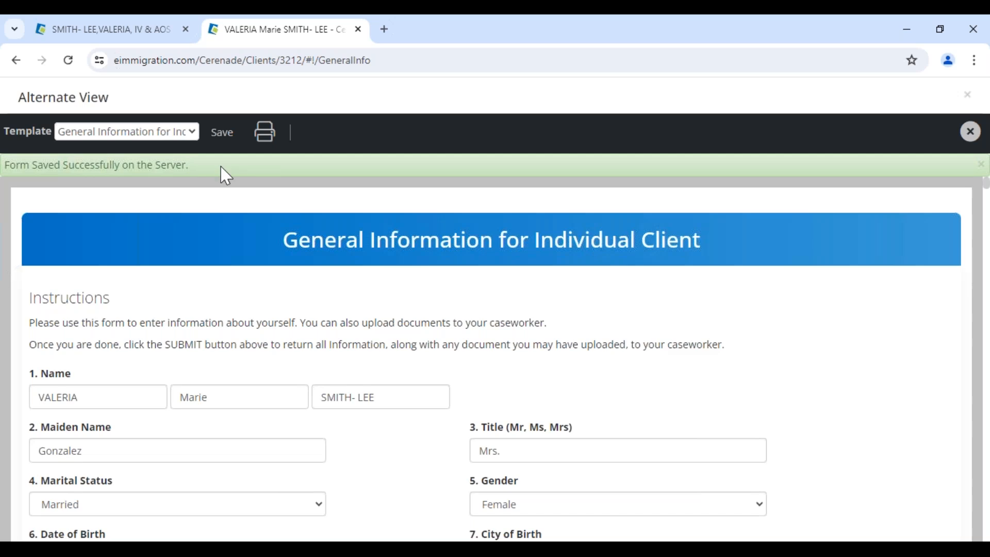
Switch the alternate view template to History of Address
click(155, 133)
scroll(149, 309, down, 6)
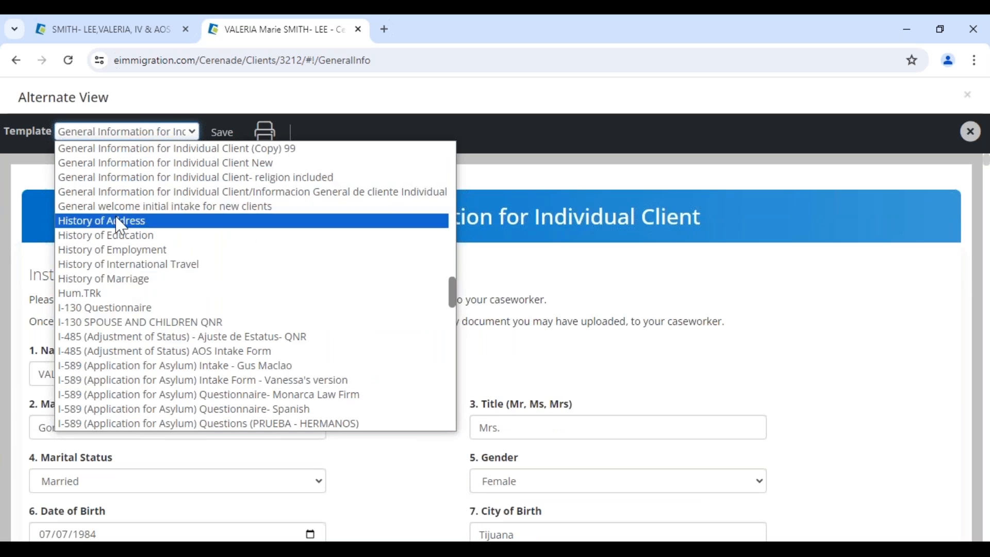
click(119, 221)
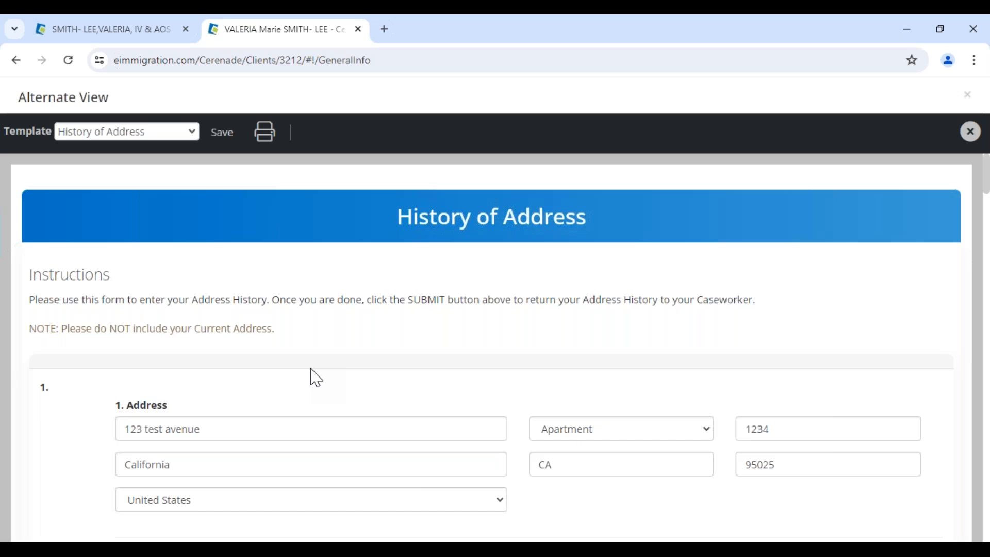
Browse the available alternate view templates, including the history forms and client background questionnaires, without switching from History of Address
click(107, 138)
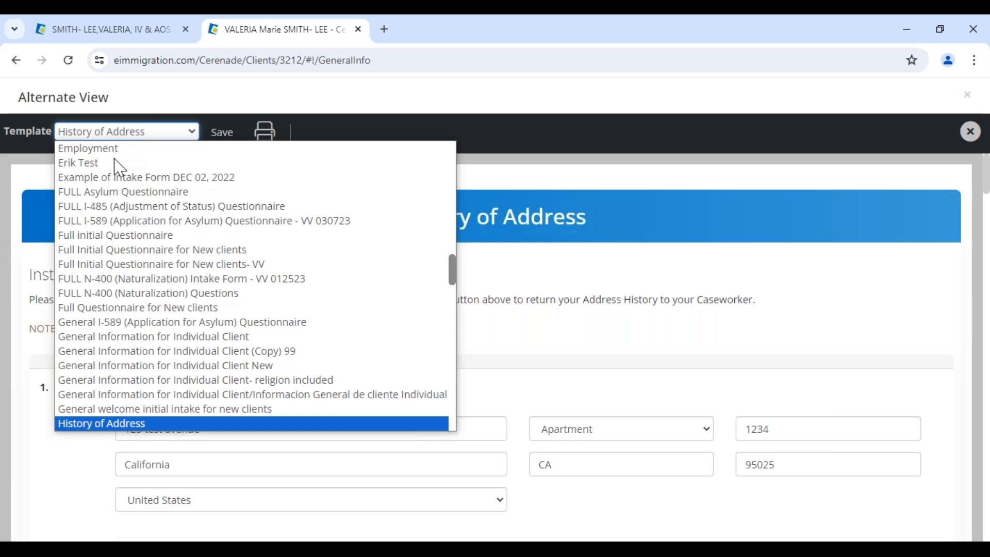
scroll(164, 347, down, 3)
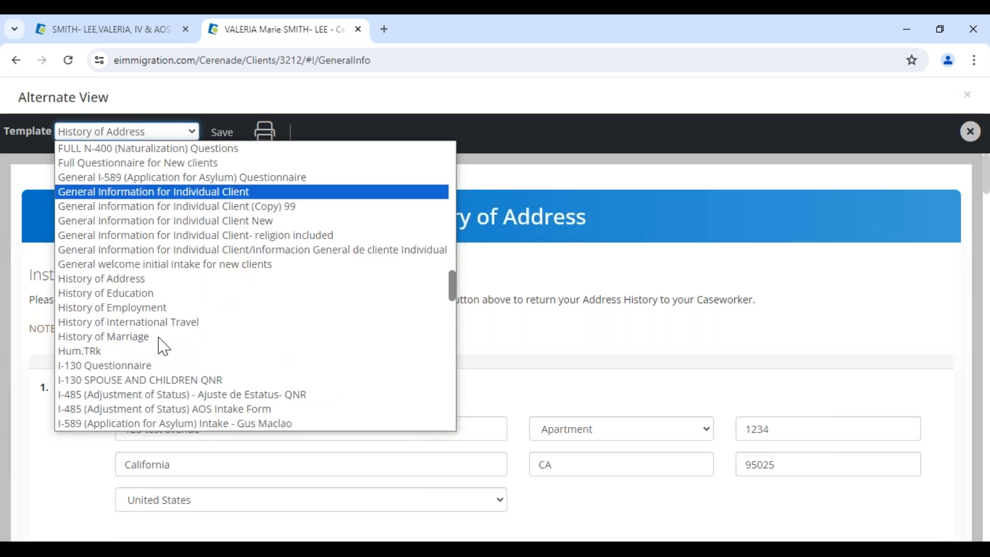
scroll(164, 347, up, 15)
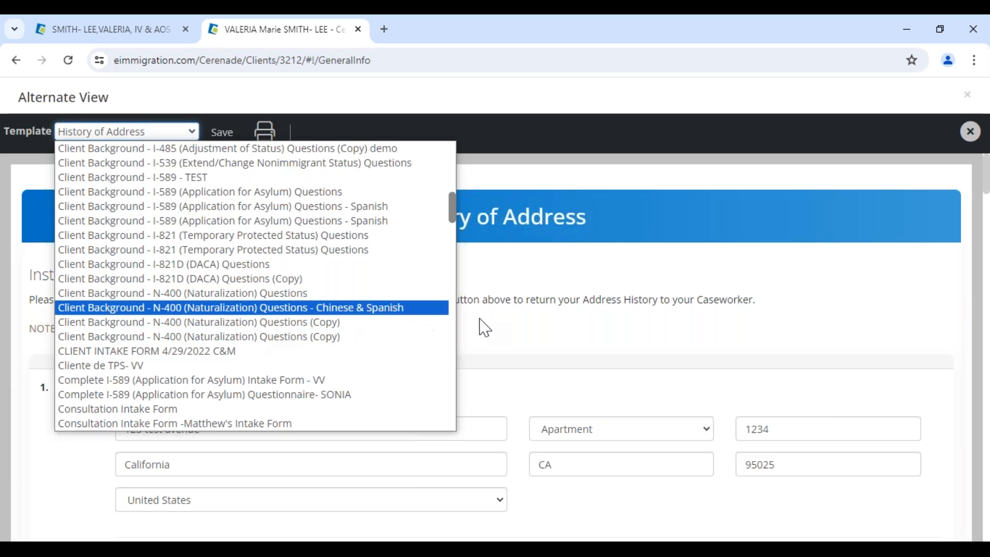
click(547, 337)
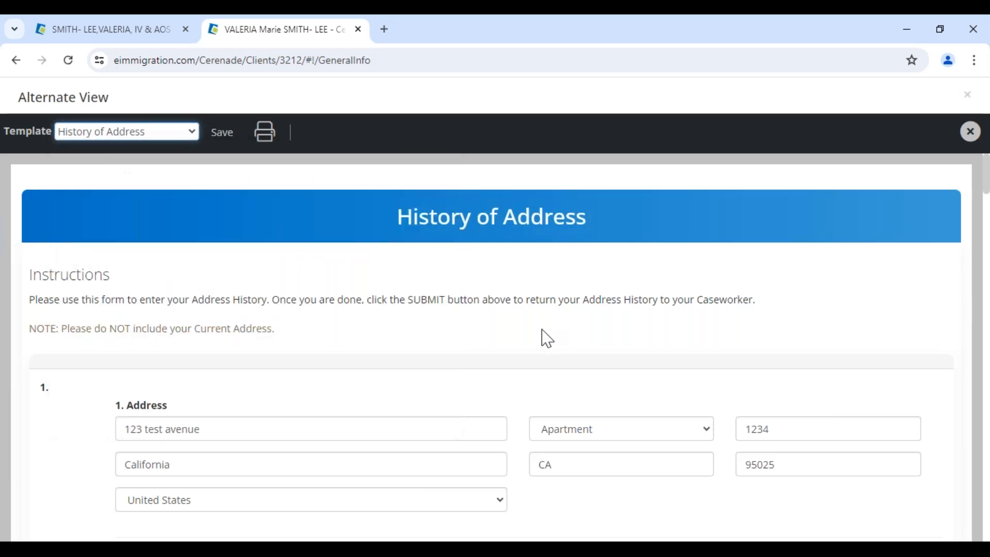
click(174, 141)
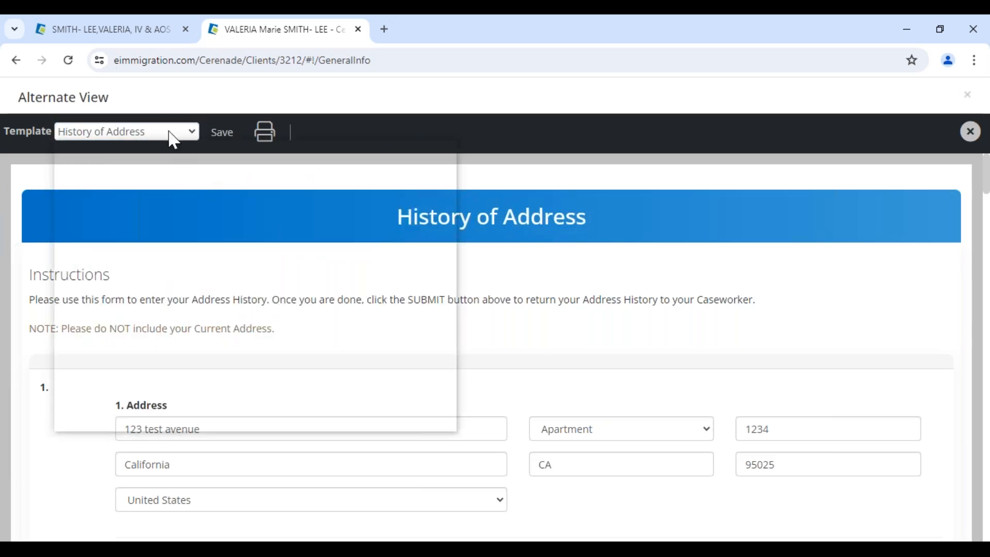
click(487, 361)
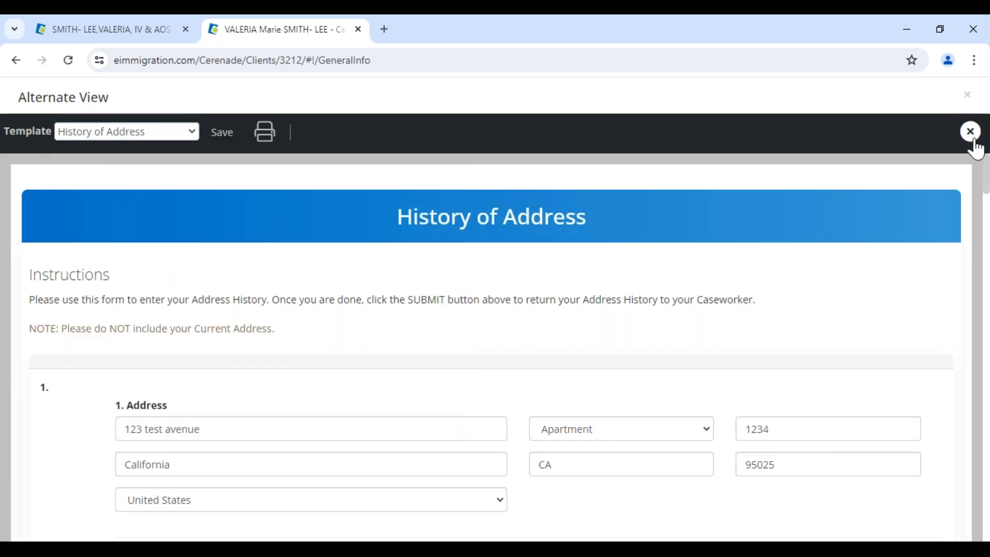
Close the alternate view and the client alerts, and reopen the client's custom fields
click(975, 140)
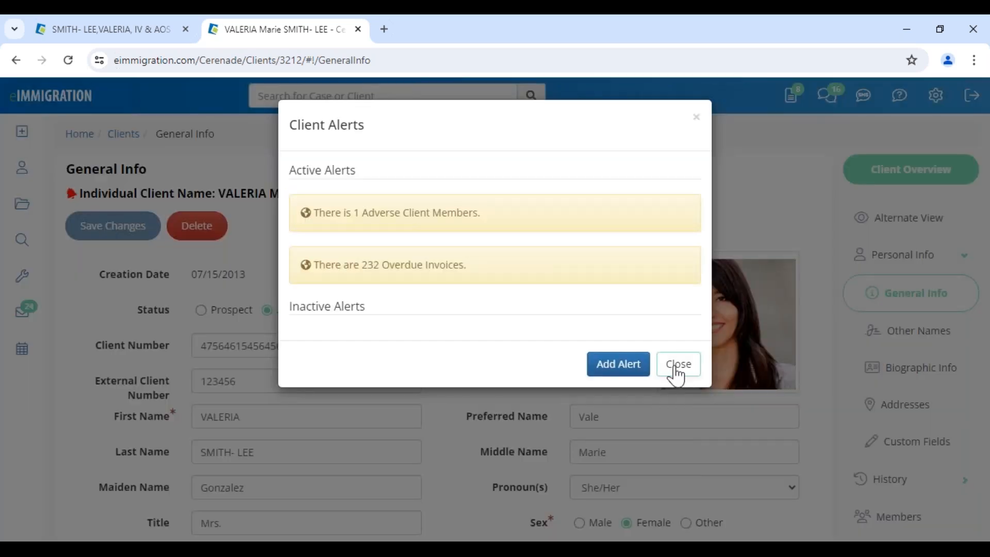
click(676, 365)
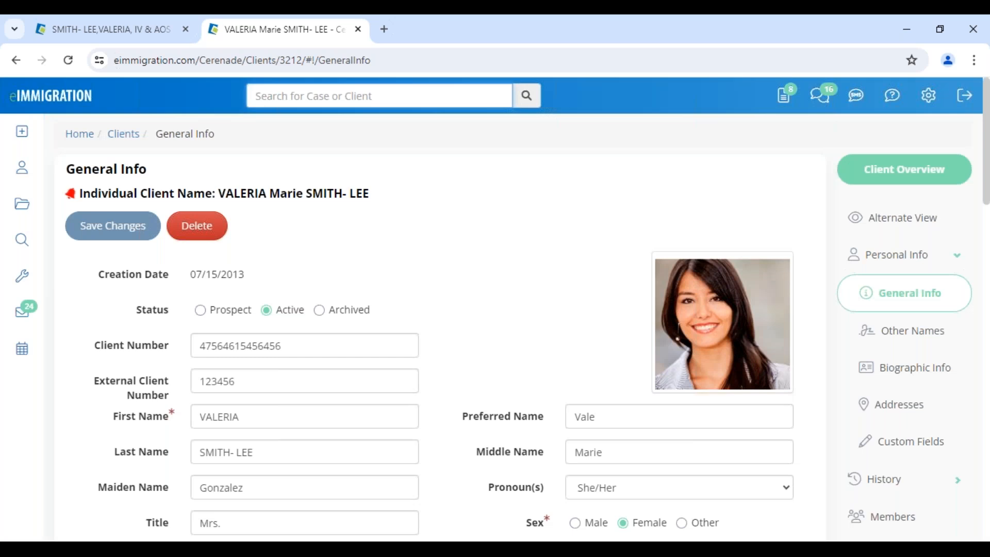
click(910, 441)
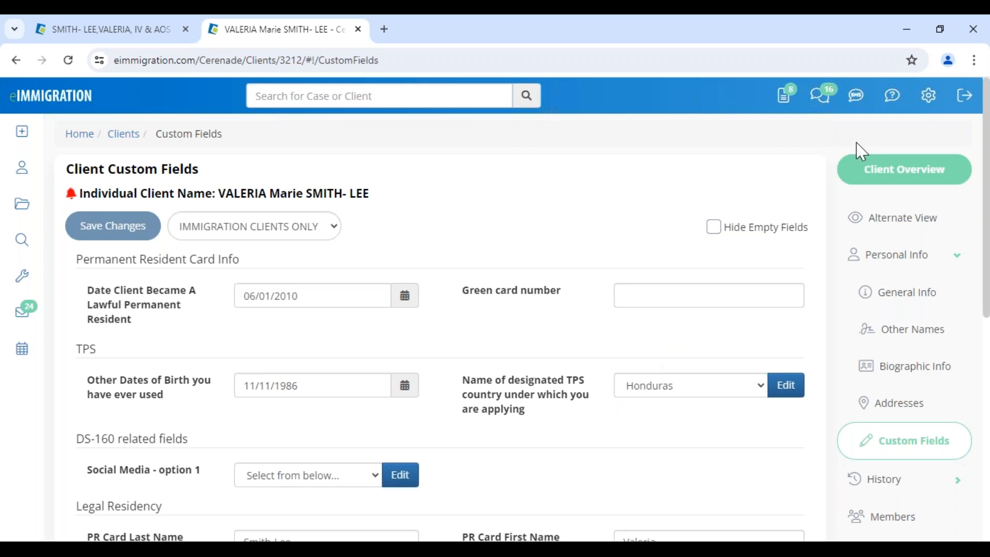
Open Administrative Tools in a new browser tab and place that tab first
click(929, 95)
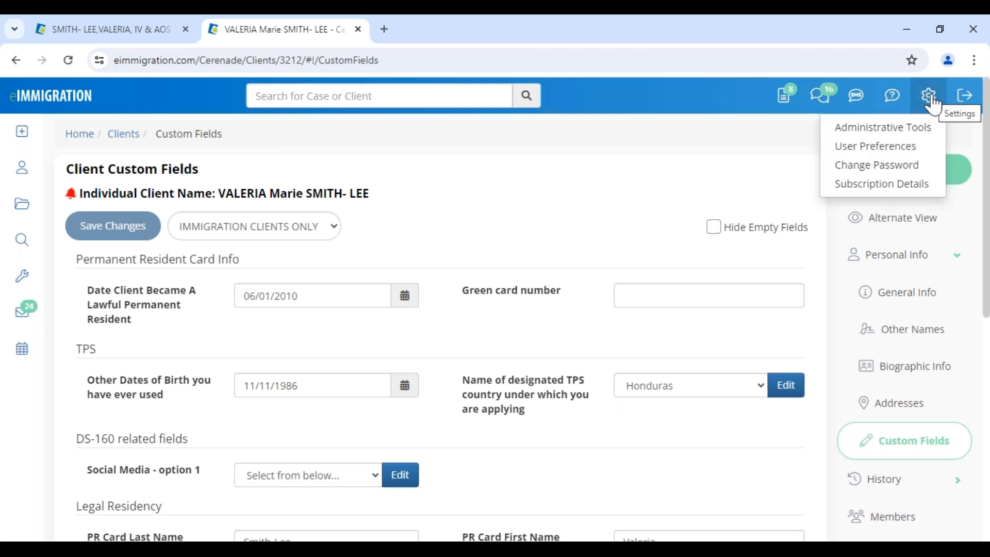
right_click(906, 128)
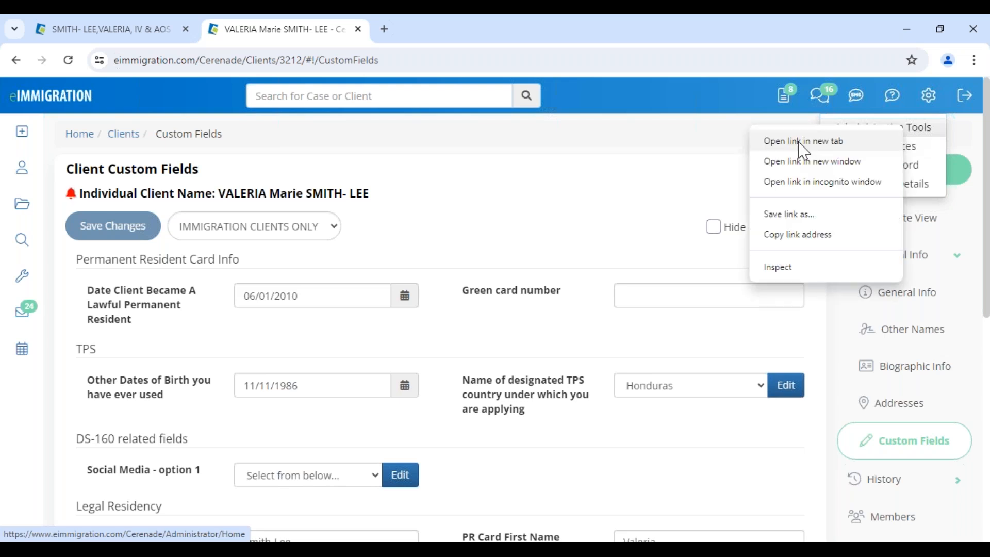
click(803, 141)
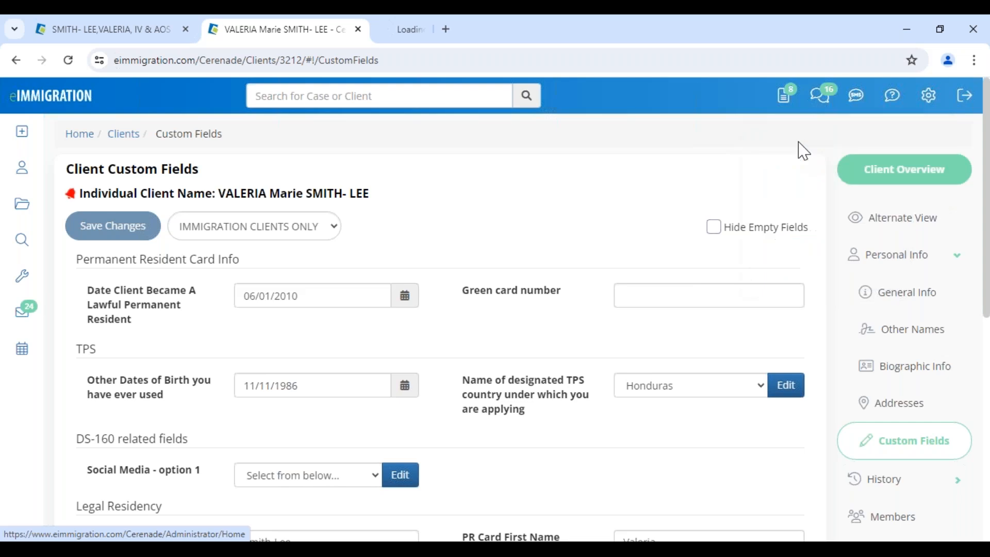
drag(442, 32, 93, 26)
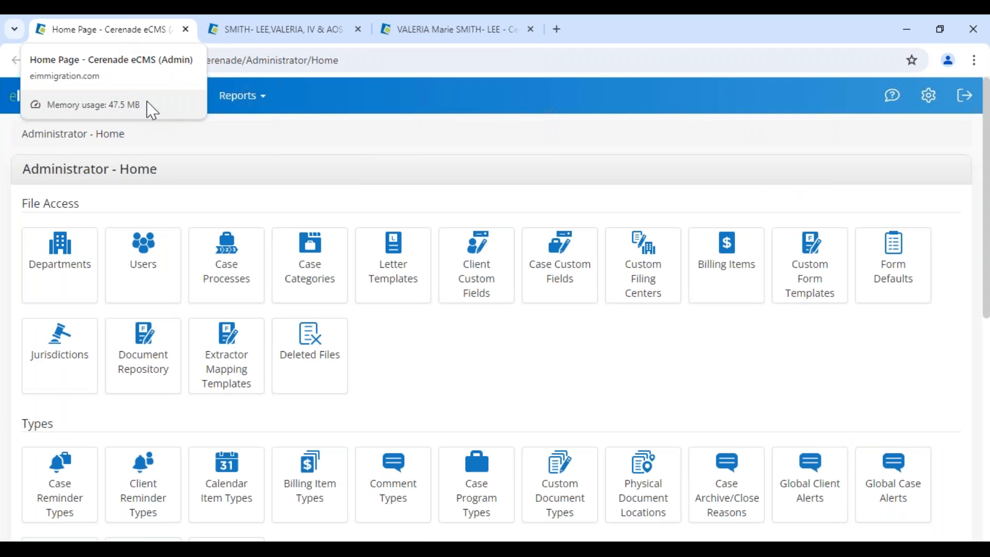
click(126, 96)
triple_click(215, 178)
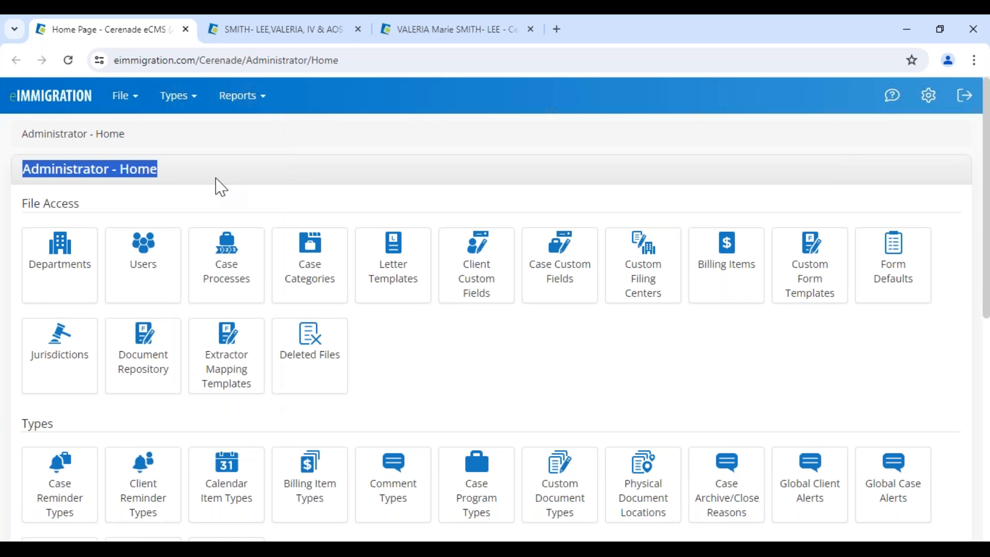
click(216, 177)
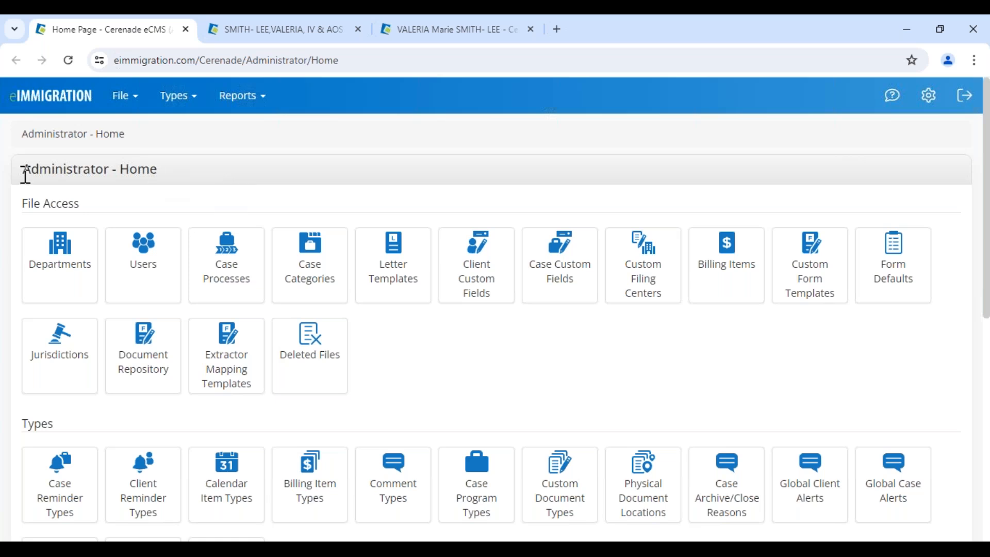
drag(23, 178, 380, 212)
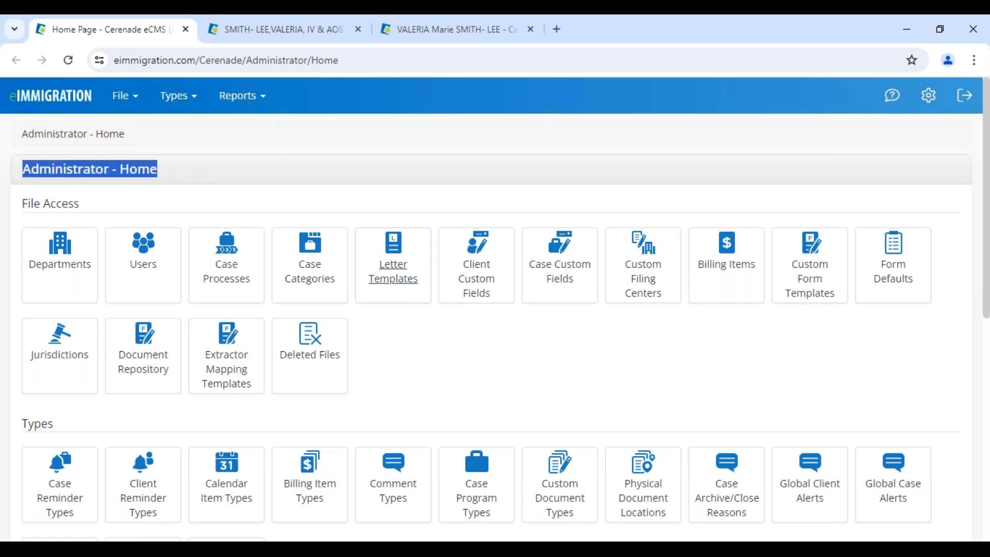
Open the Client Custom Fields administration and view the actions available for the Age field
click(483, 297)
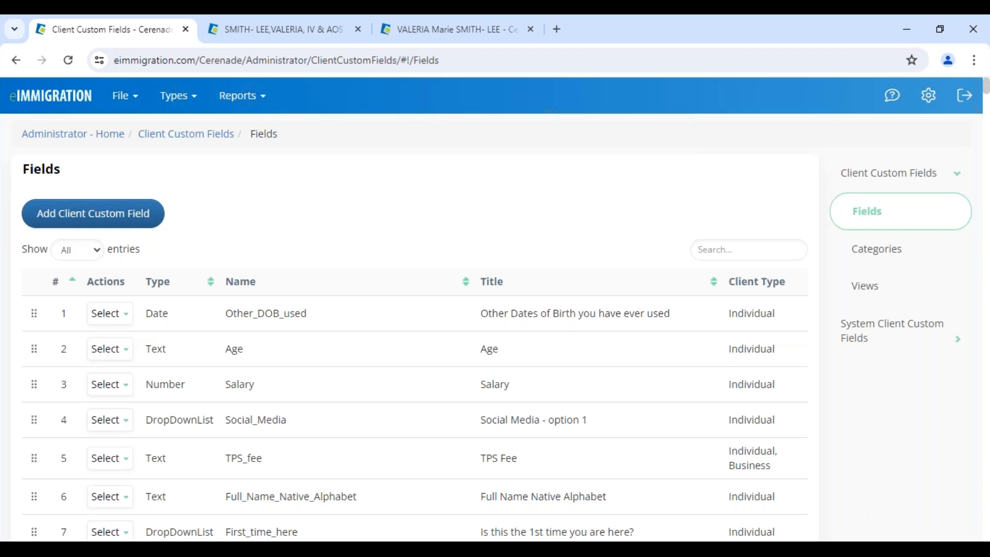
click(110, 349)
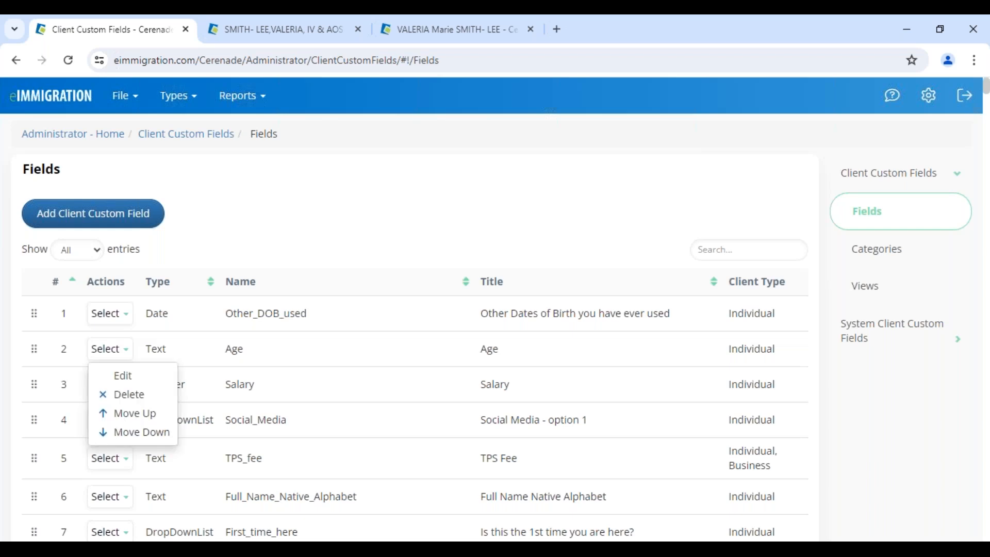
click(475, 466)
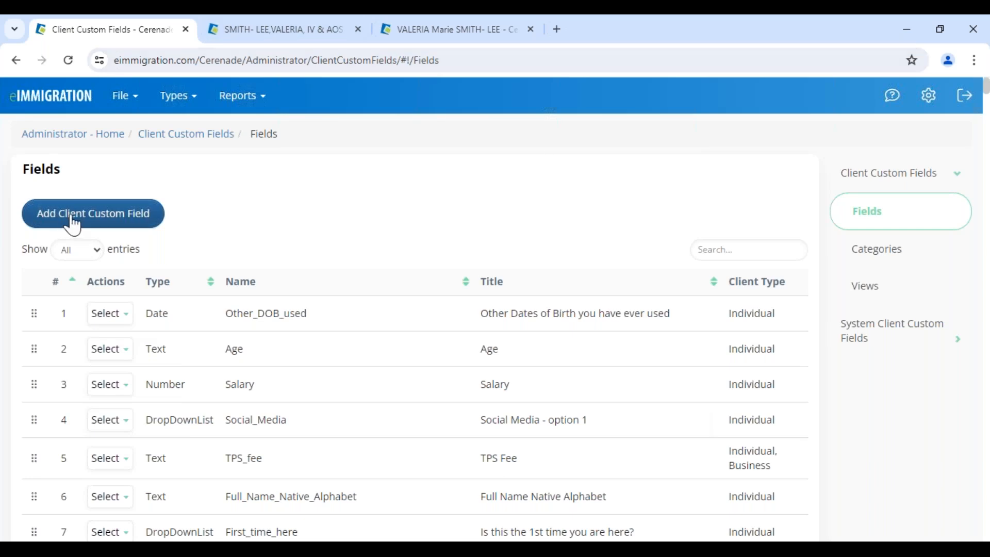
Start a new client custom field for Individual clients and name it Last_arrival_Date
click(140, 223)
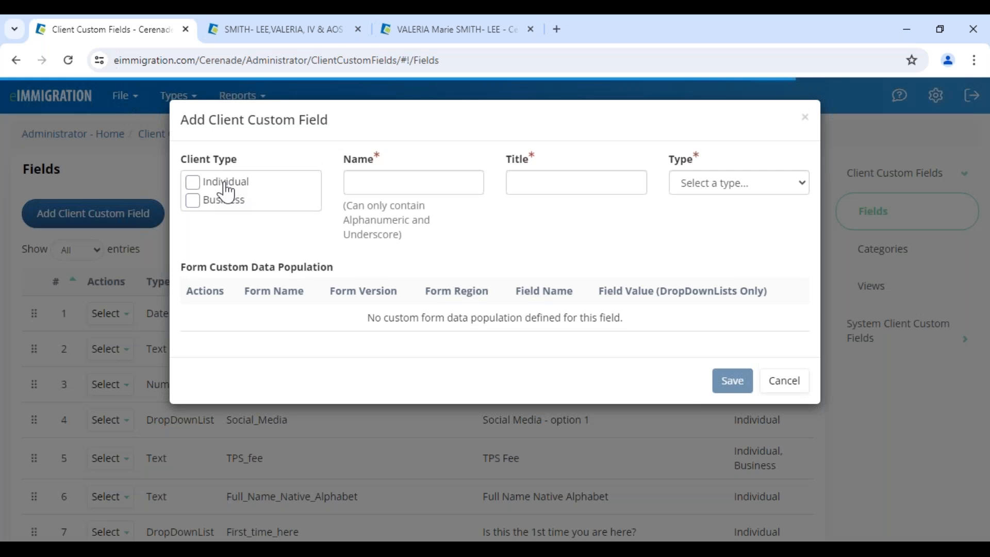
click(253, 184)
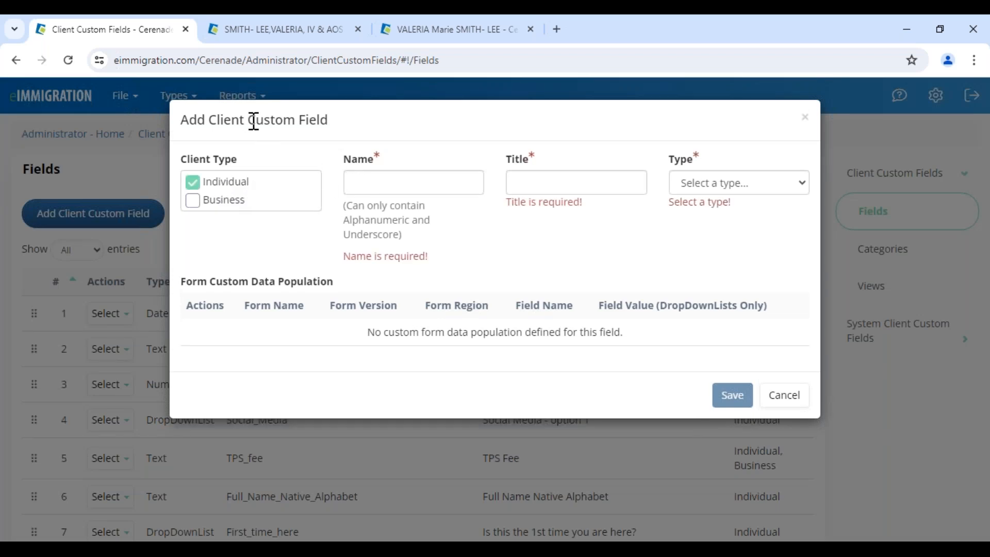
double_click(282, 121)
drag(323, 123, 327, 124)
mouse_move(405, 235)
mouse_down()
mouse_move(371, 231)
mouse_move(345, 202)
mouse_move(411, 229)
mouse_up()
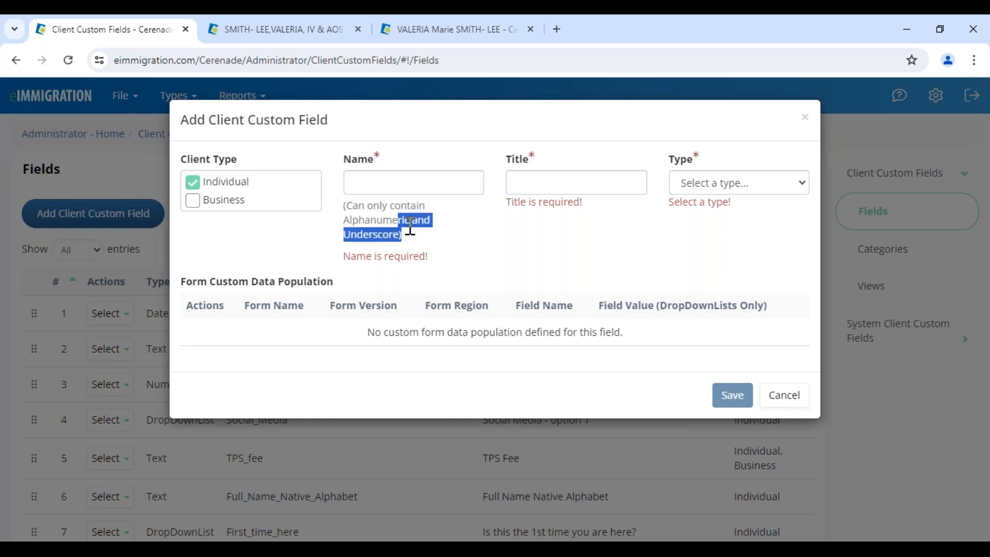
click(412, 232)
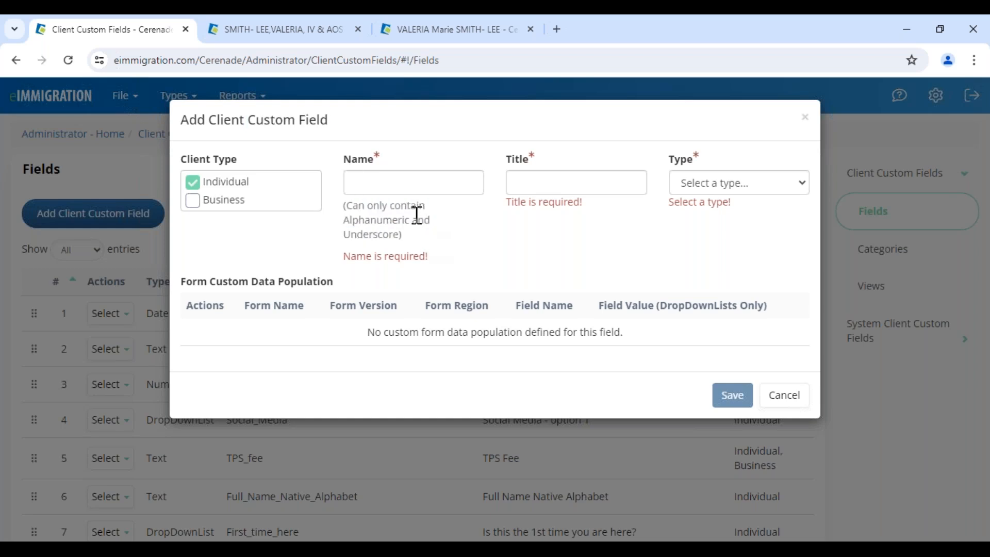
click(403, 181)
click(403, 183)
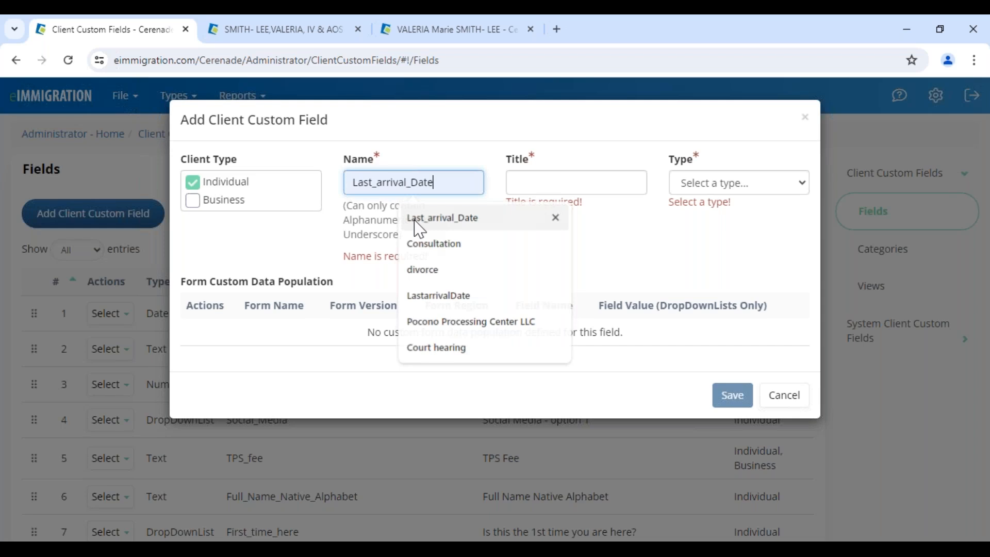
click(420, 227)
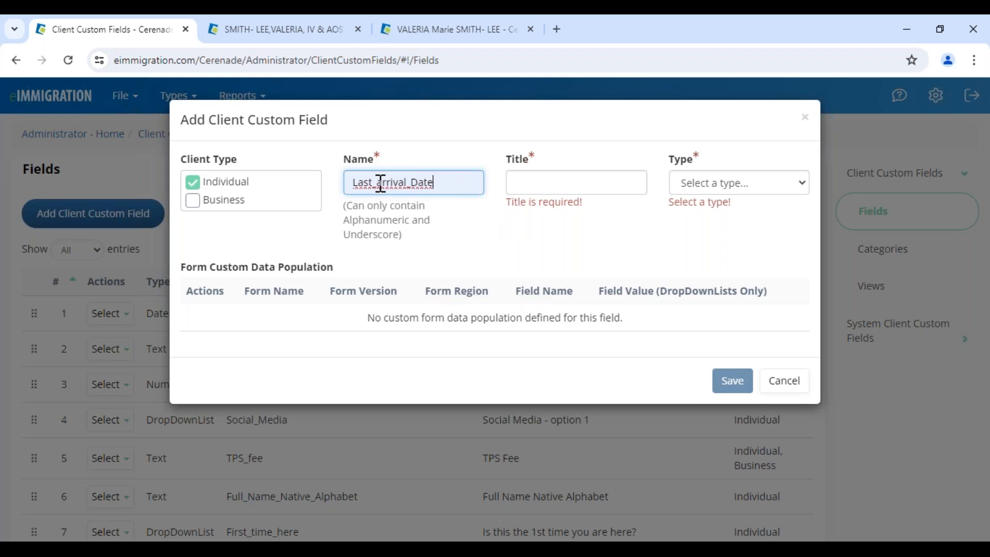
Set the new field's type to Date, leave its title empty, and cancel the field without saving
click(534, 181)
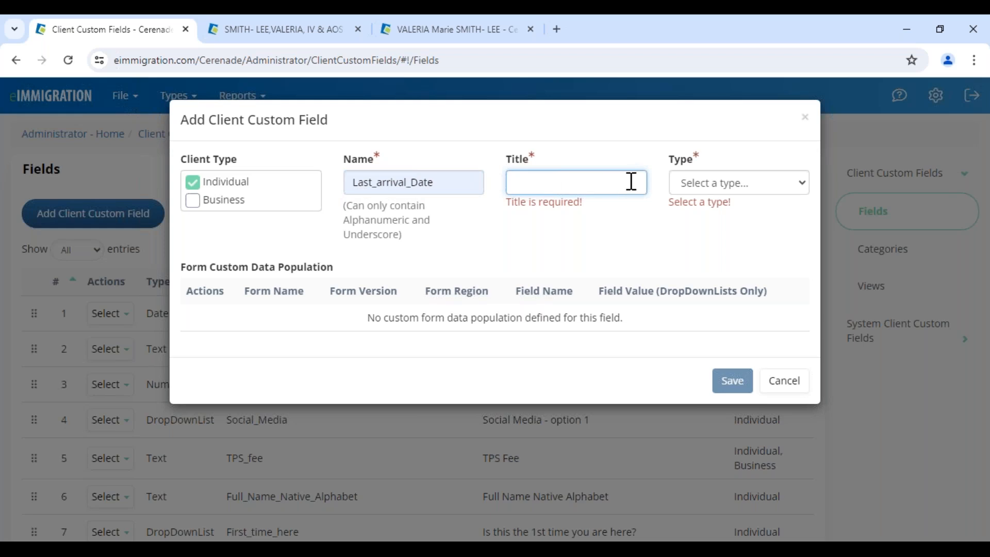
click(716, 186)
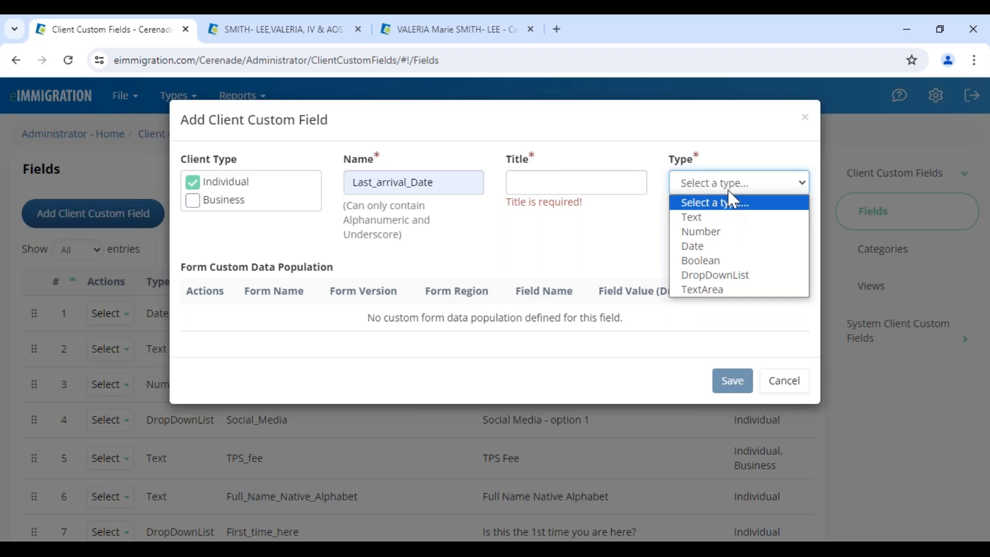
click(731, 246)
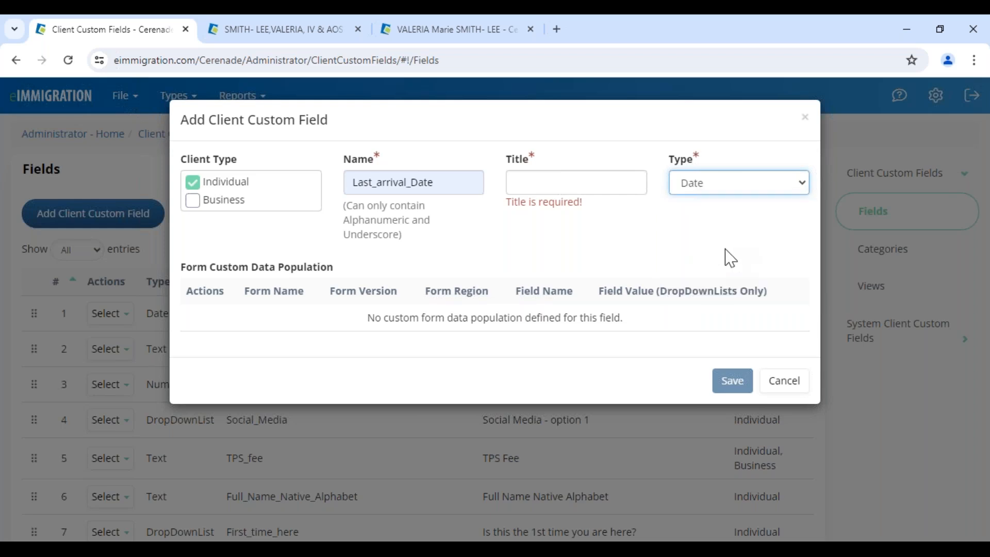
click(726, 236)
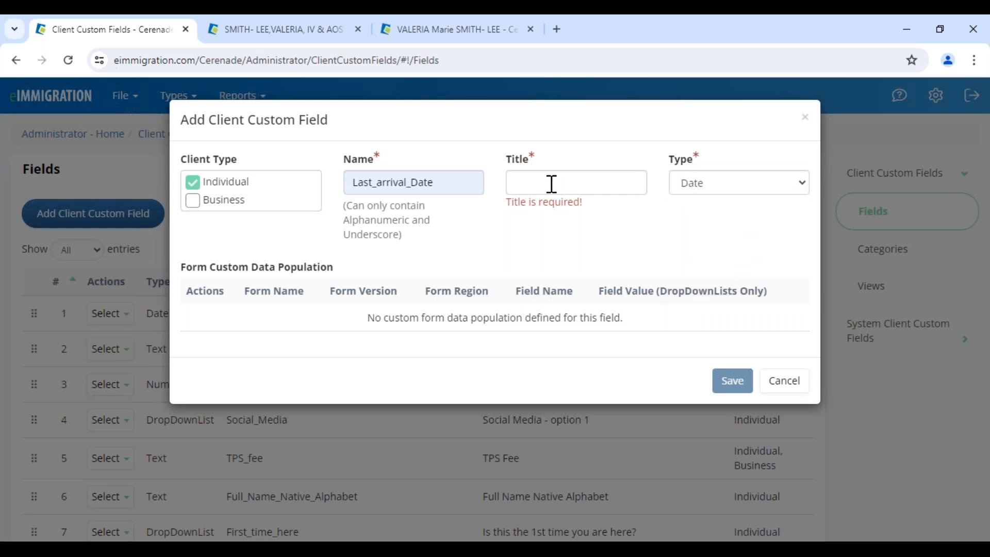
click(778, 379)
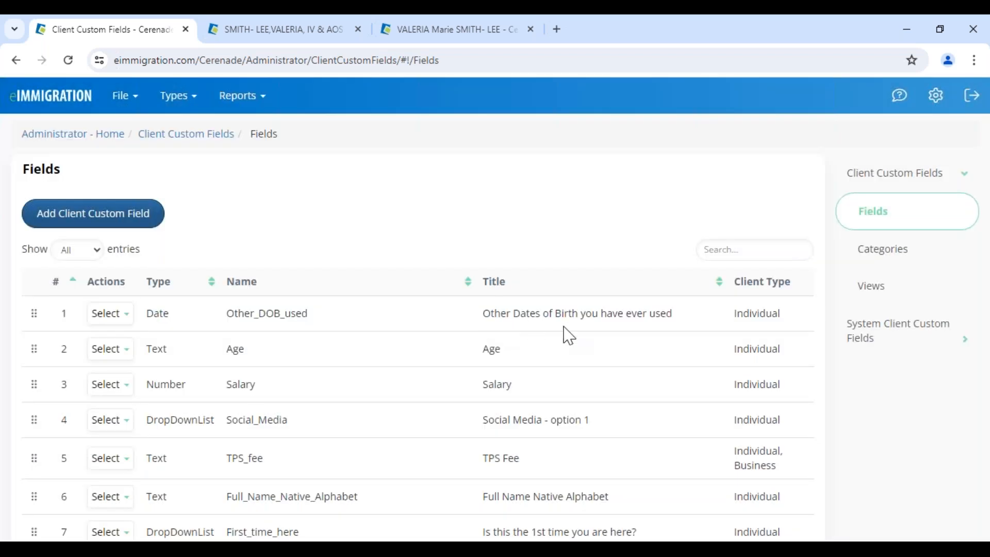
Compare the name and title of the Other_DOB_used field in the fields list
drag(688, 323, 658, 316)
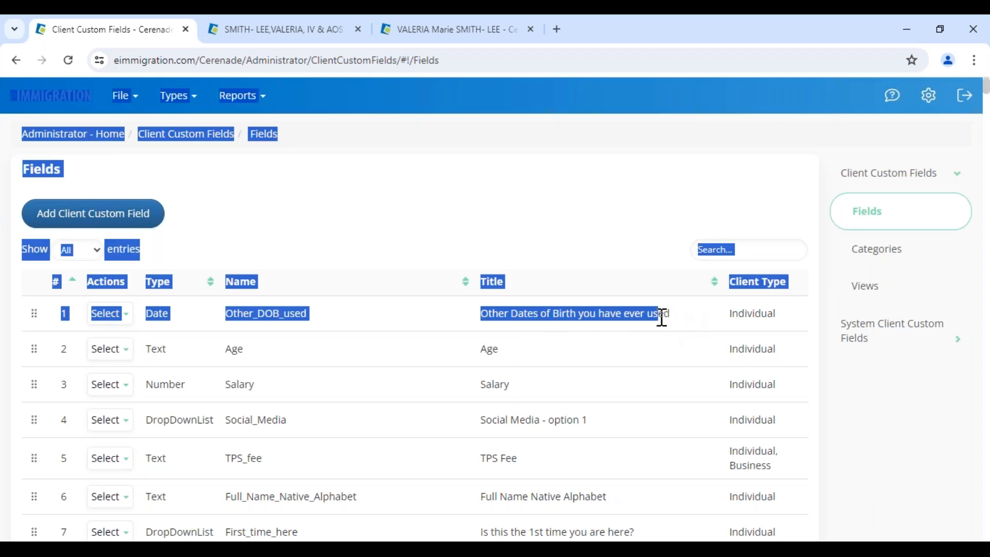
click(435, 329)
drag(234, 314, 309, 318)
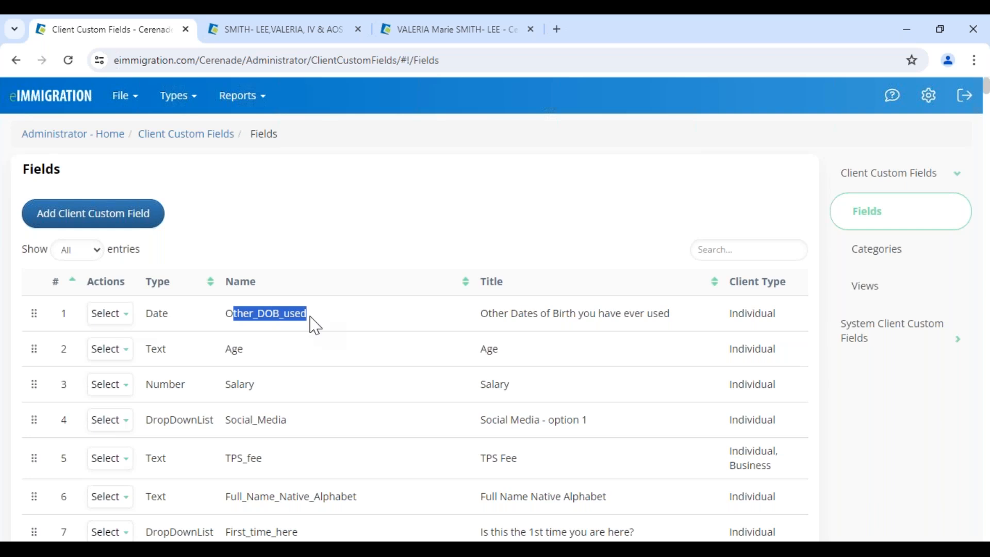
click(315, 326)
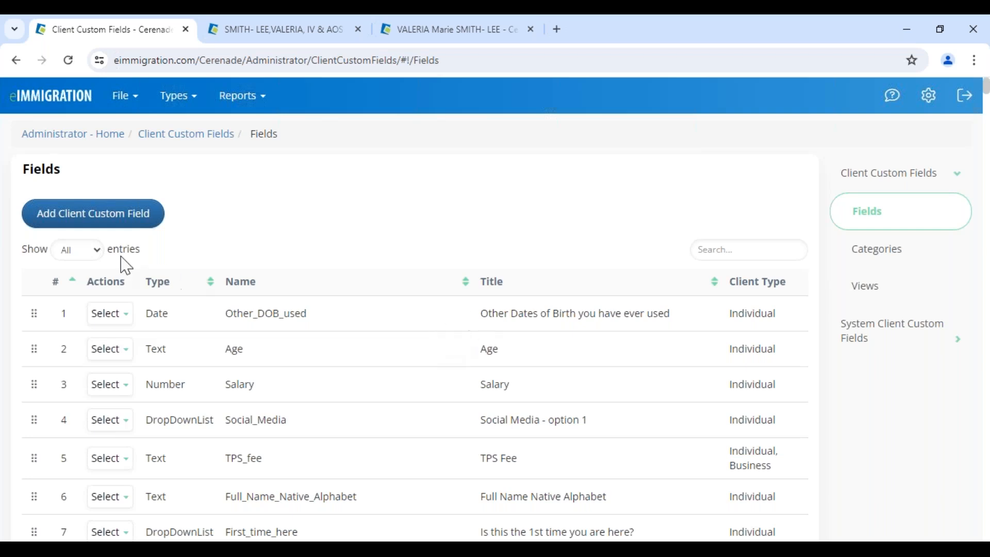
Review the field types offered for a new client custom field, then cancel without creating one
click(94, 226)
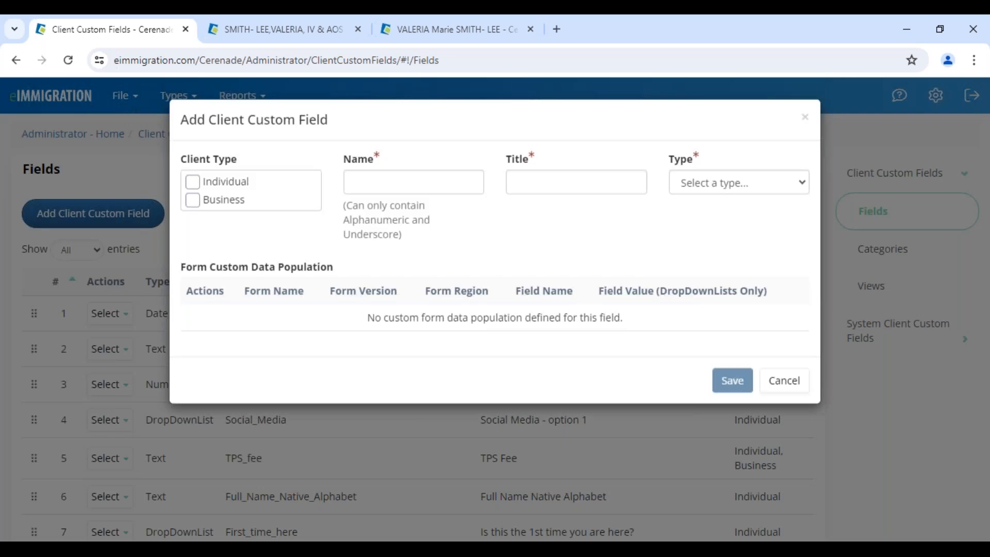
click(696, 184)
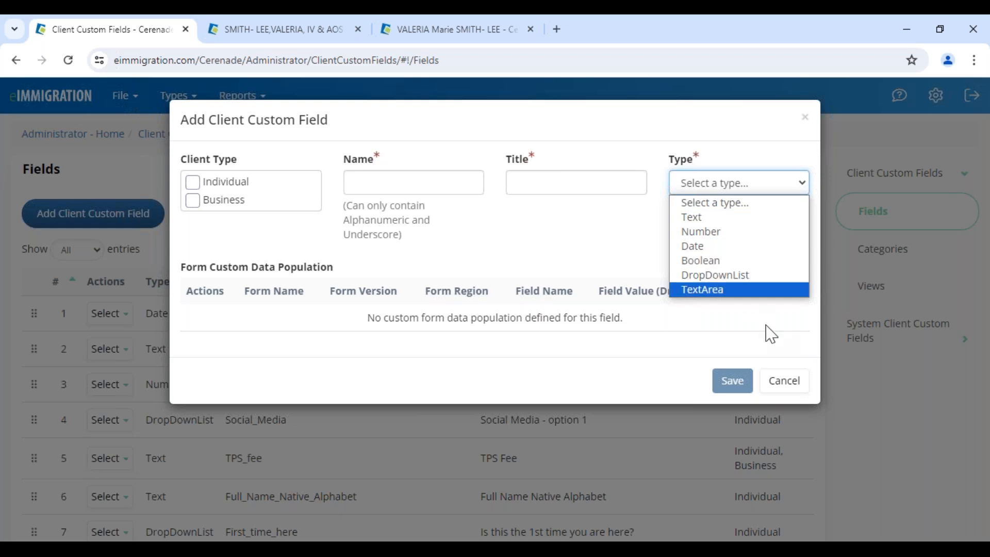
click(785, 383)
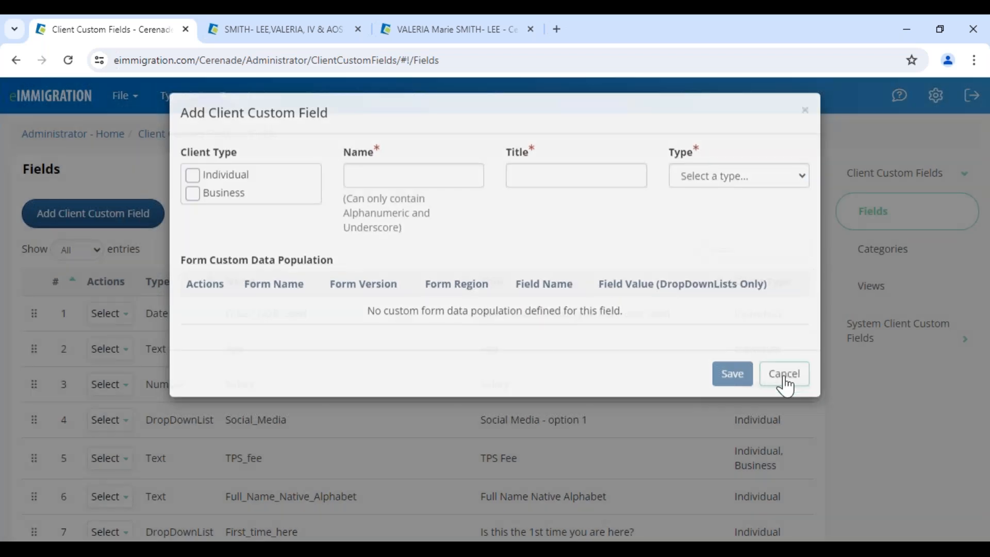
click(784, 384)
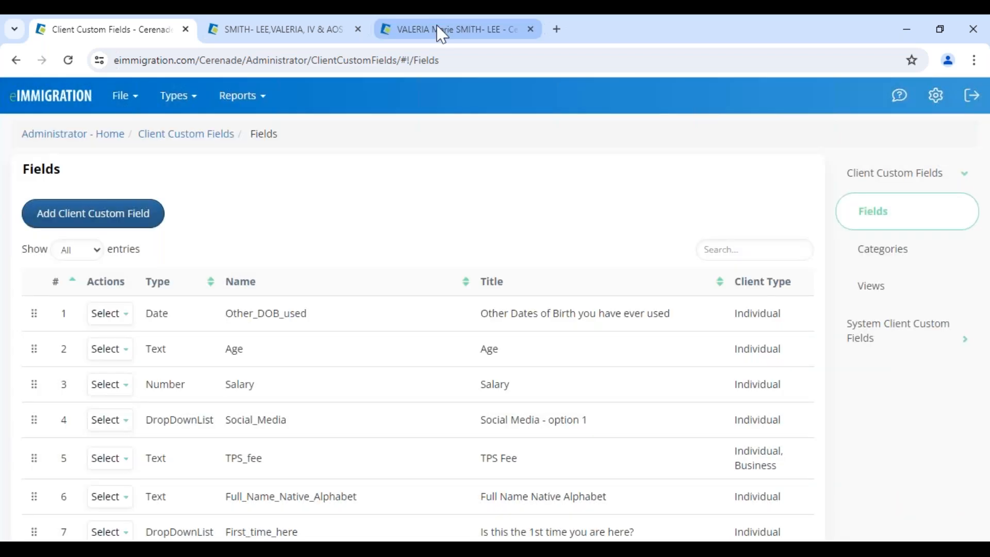
Return to the client's custom fields in the other browser tab and switch them to the Marketing view
click(437, 27)
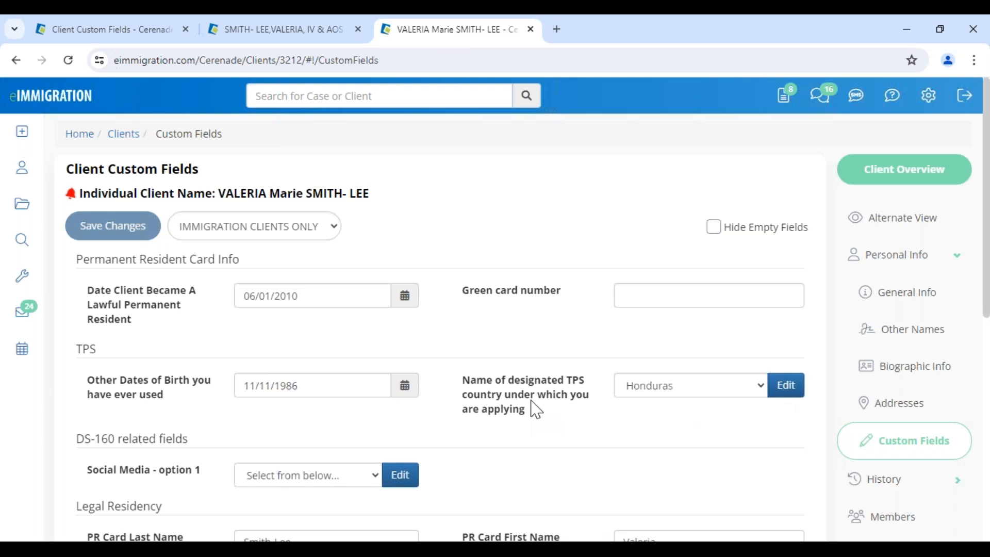
scroll(535, 409, down, 1)
scroll(515, 408, down, 5)
scroll(472, 402, up, 5)
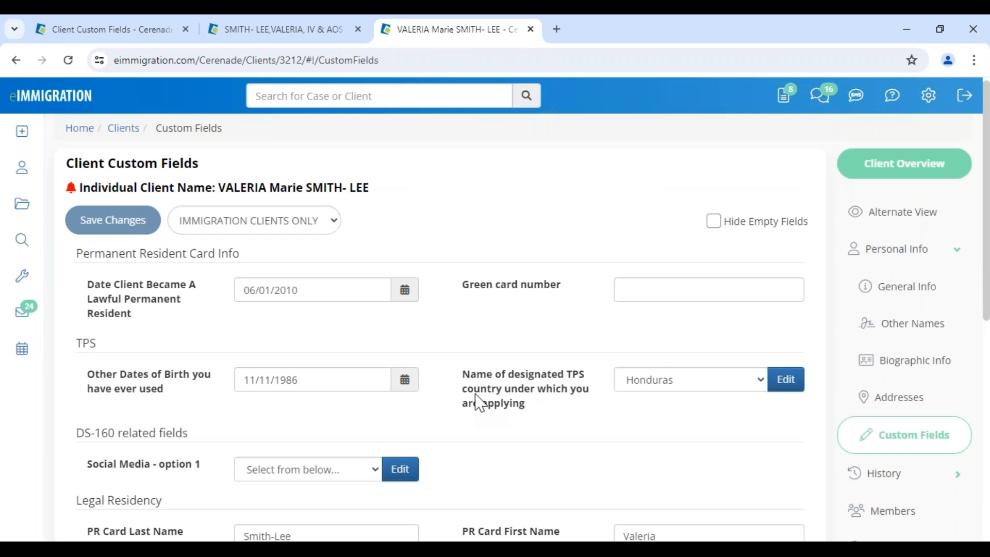
click(265, 236)
click(175, 404)
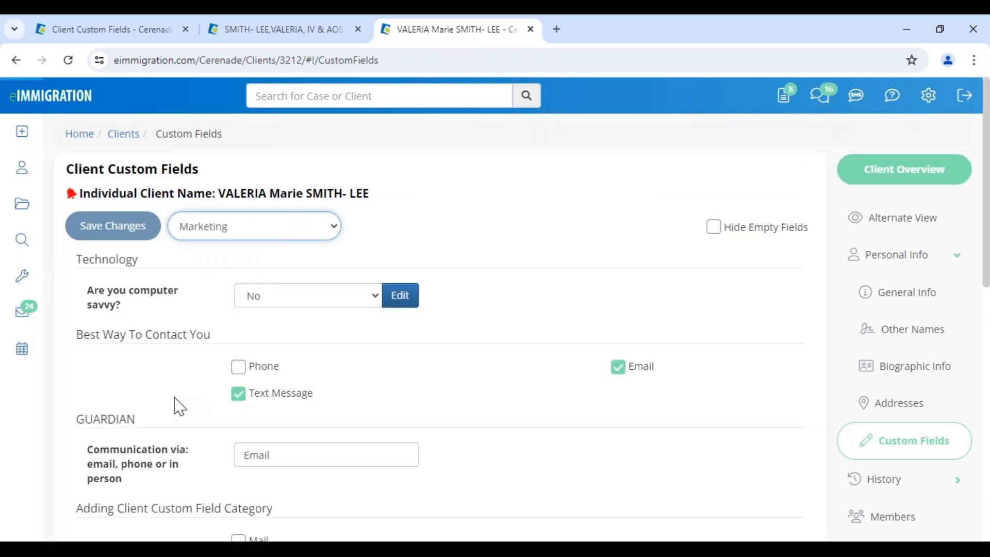
Mark Phone as a contact method under Best Way To Contact You, alongside Email and Text Message
mouse_move(279, 372)
mouse_down()
mouse_move(254, 376)
mouse_move(273, 380)
mouse_up()
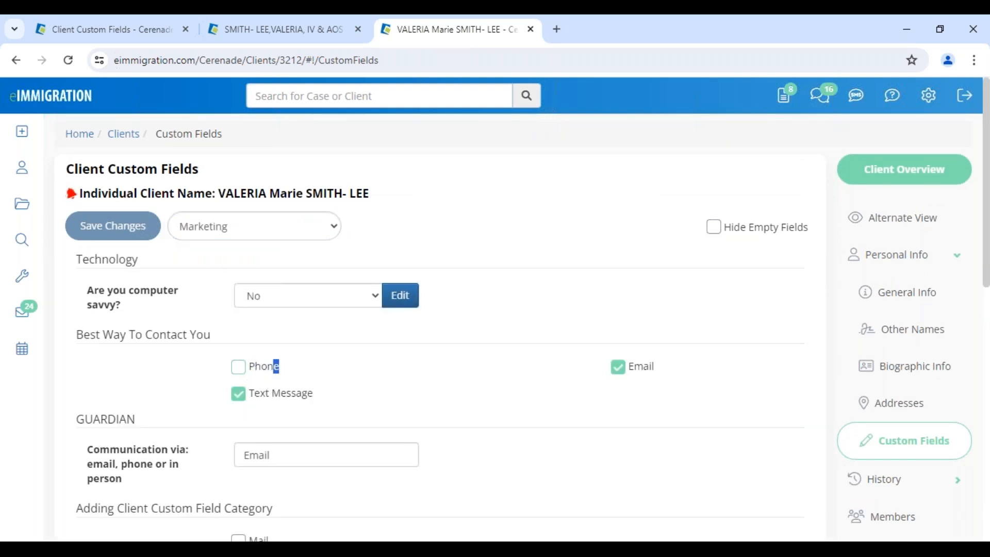
triple_click(261, 395)
drag(654, 368, 634, 372)
click(239, 372)
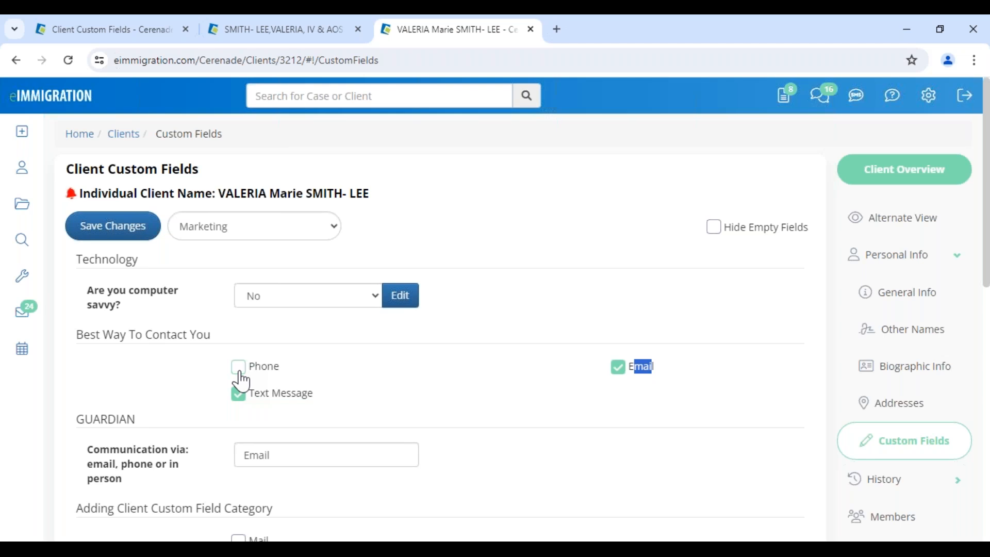
drag(79, 334, 283, 348)
click(278, 341)
click(262, 378)
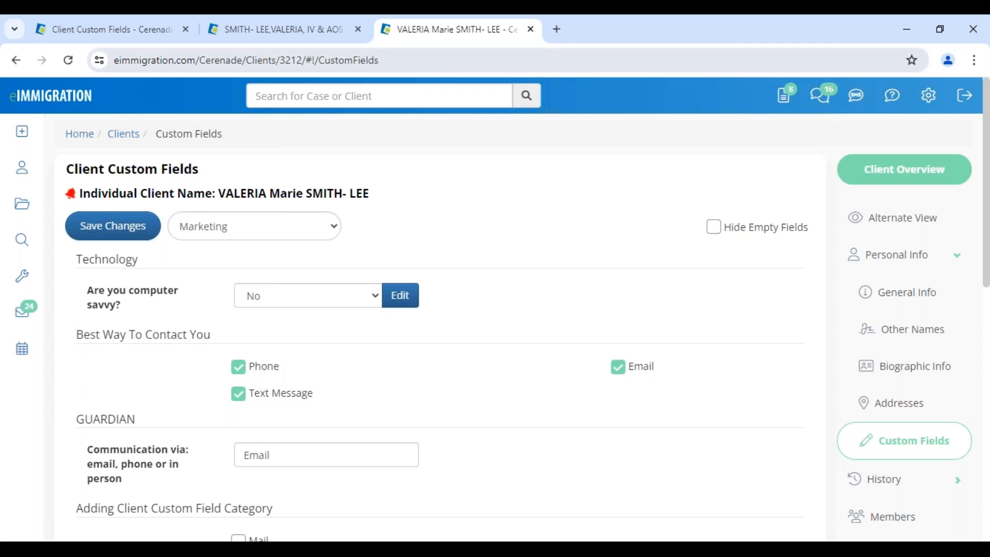
Return to the Client Custom Fields administration tab, check the type options for a new field, and cancel
click(137, 30)
click(178, 96)
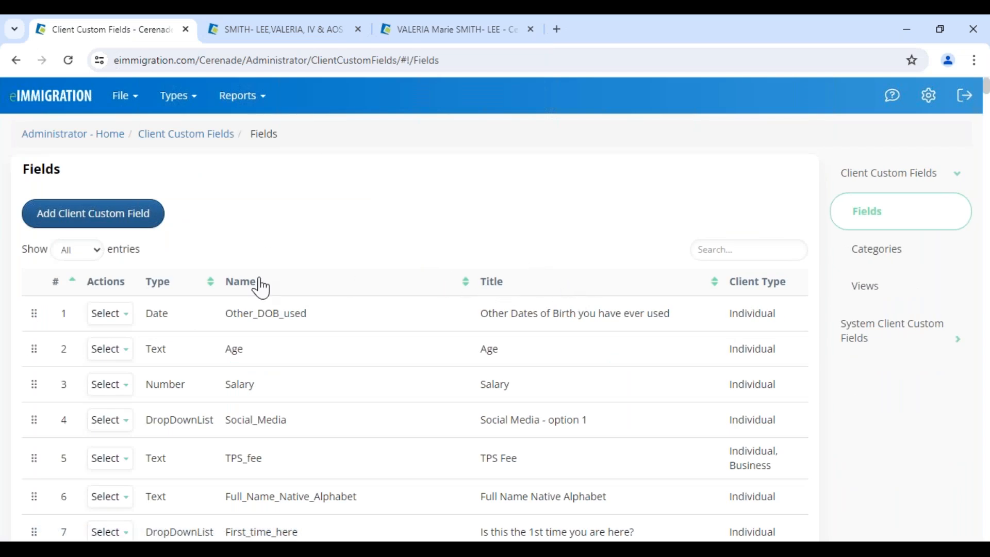
click(138, 221)
click(704, 195)
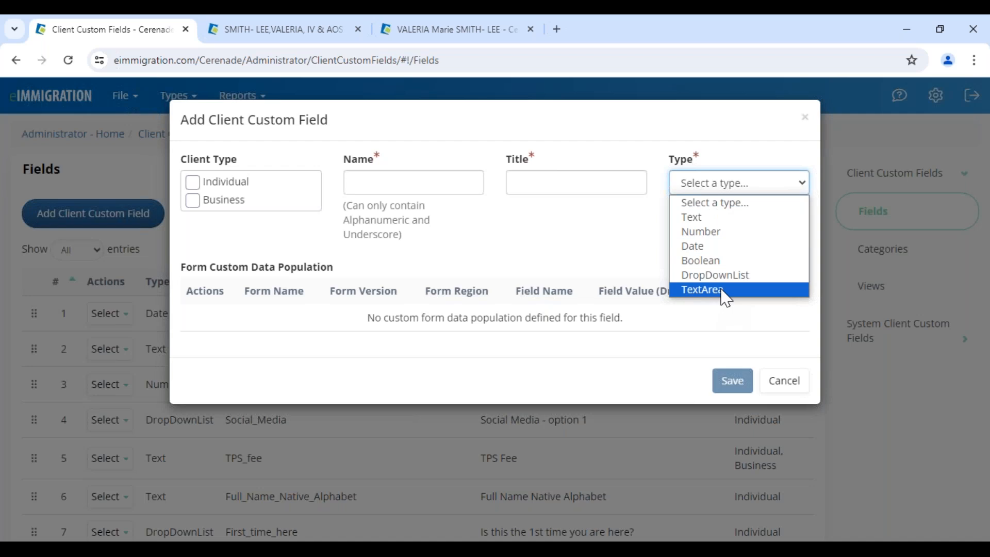
click(652, 336)
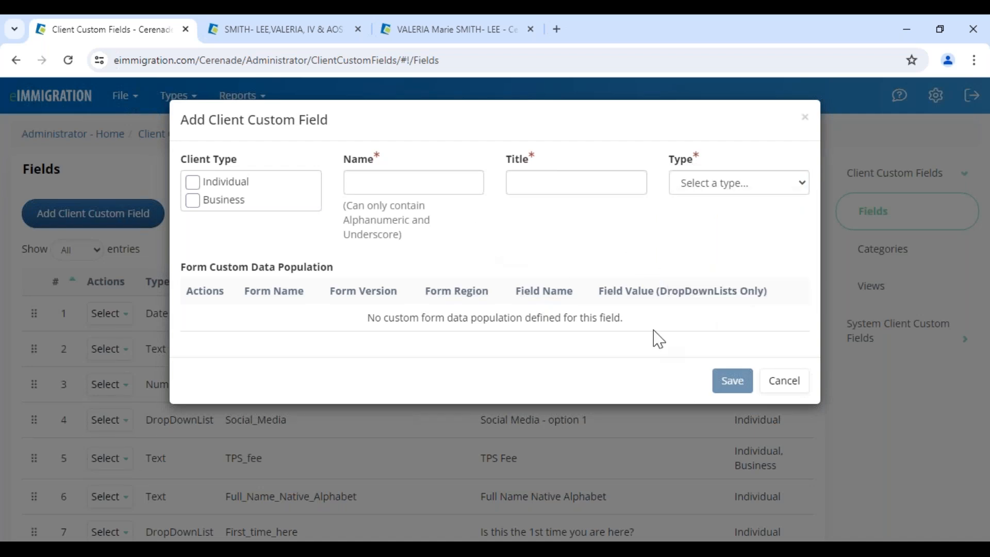
click(784, 383)
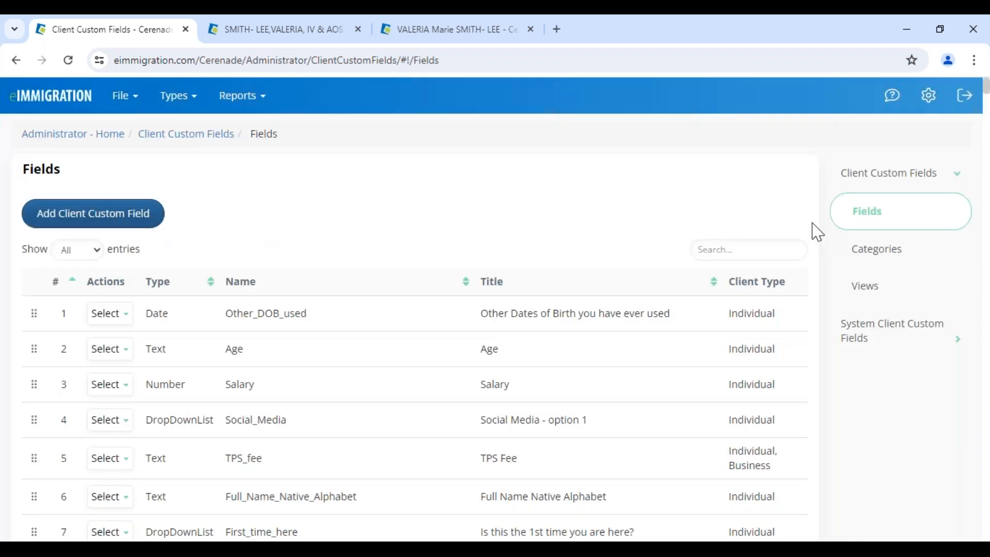
Open the client custom field categories and edit the Permanent Resident Card Info category
click(899, 252)
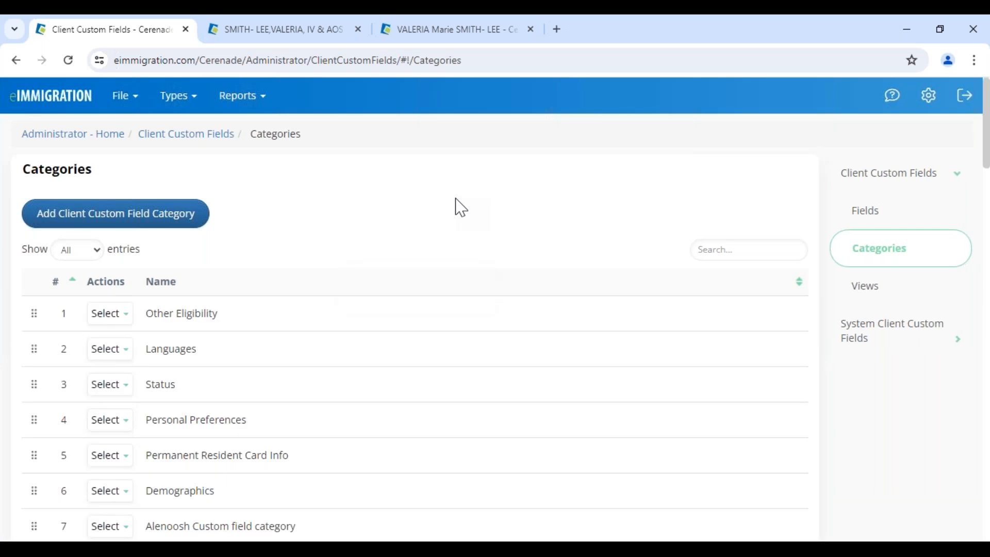
drag(147, 456, 305, 472)
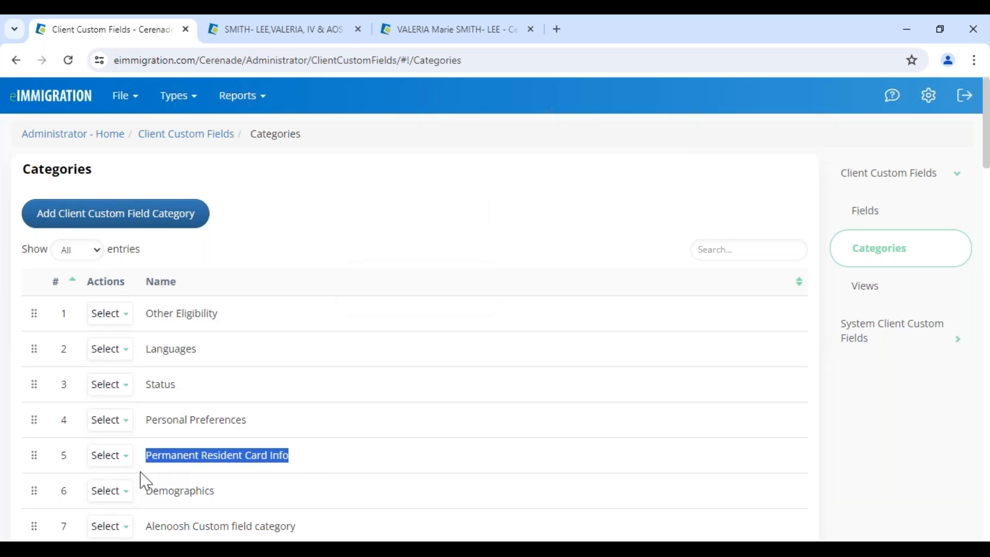
click(125, 462)
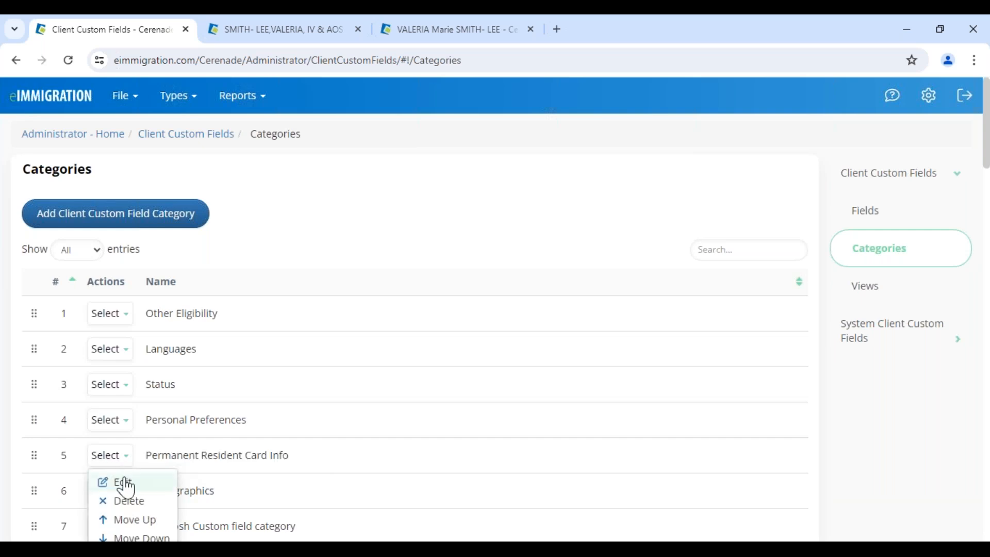
click(122, 483)
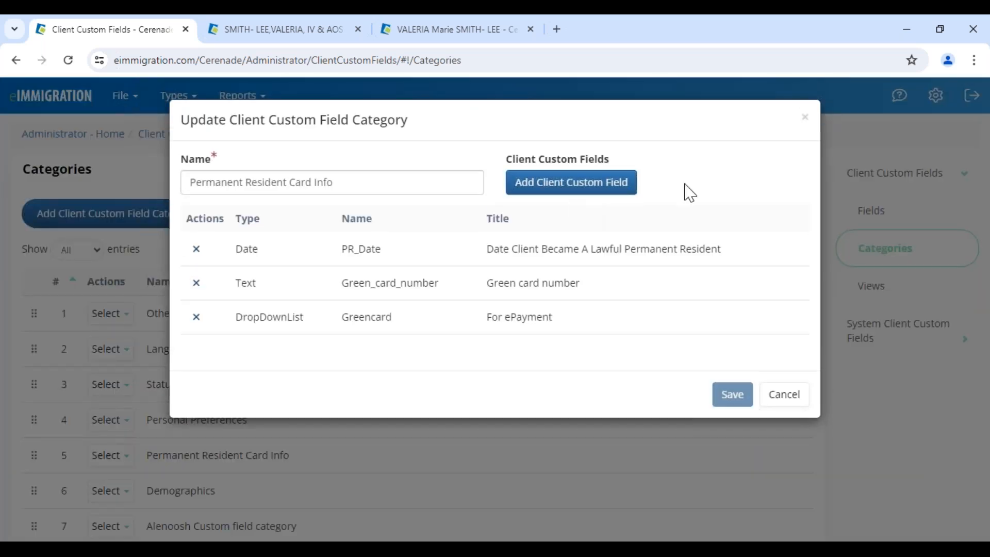
Examine the category's name and the client custom fields assigned to it
drag(347, 187, 198, 185)
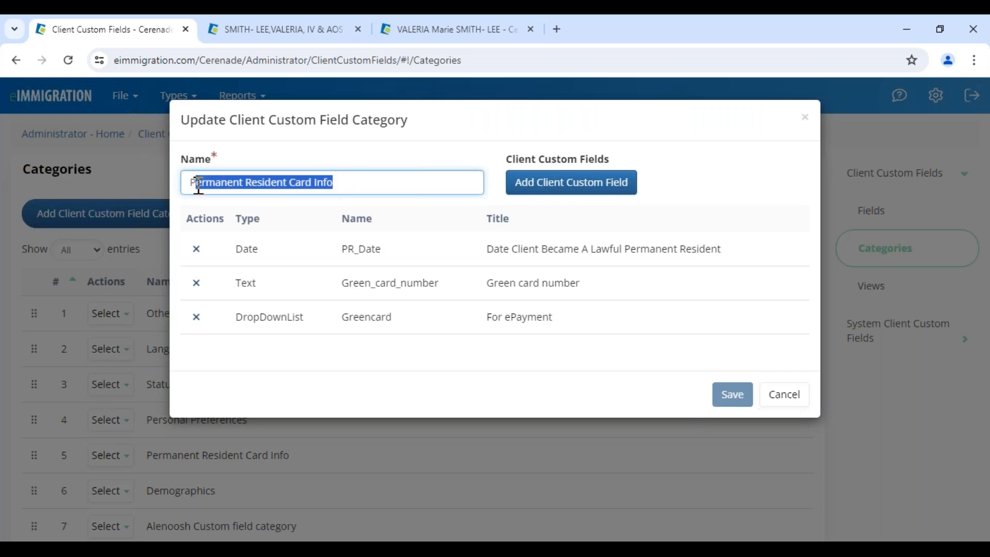
click(411, 349)
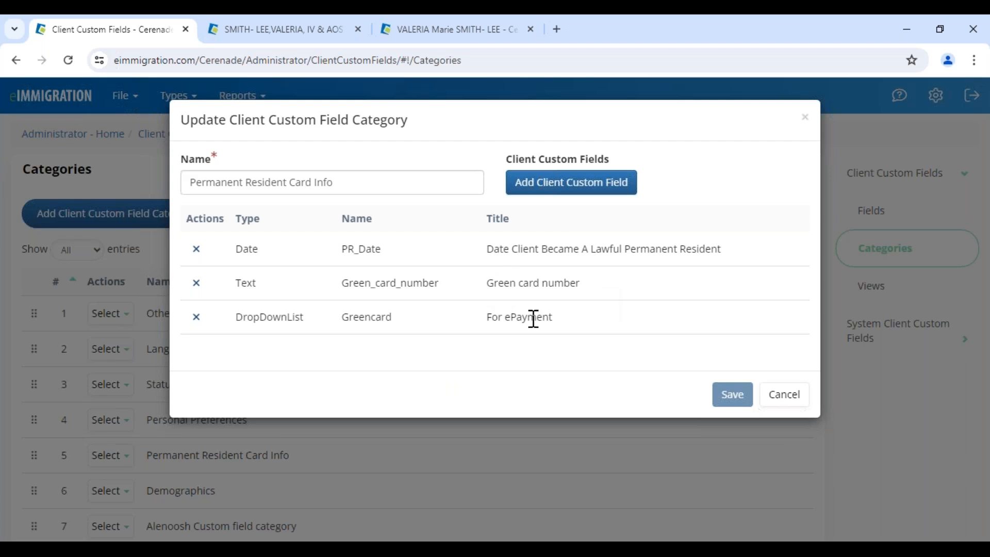
drag(497, 318, 506, 371)
click(495, 375)
drag(393, 181, 150, 175)
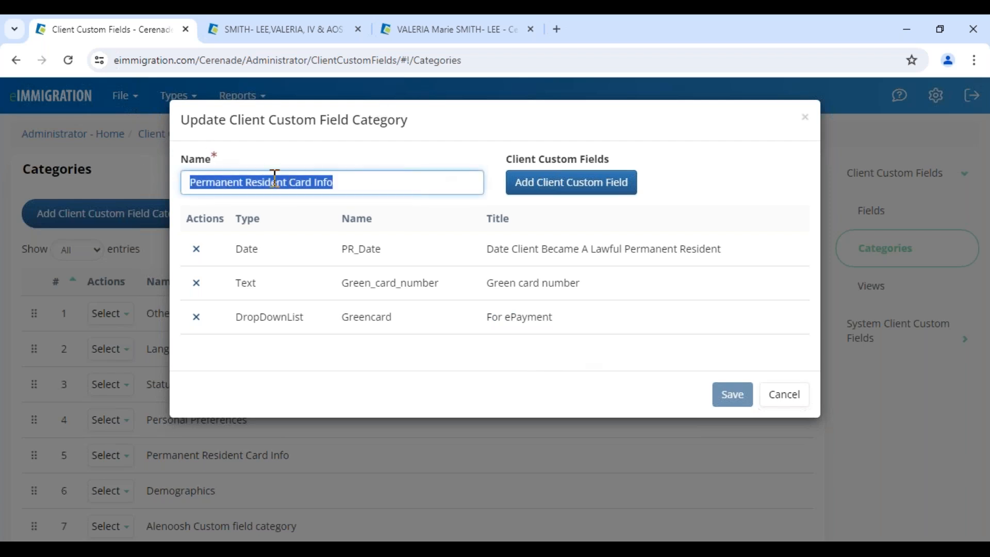
Search the client custom fields for "exp" and add the Residence Card Exp Date field to the Permanent Resident Card Info category
click(569, 190)
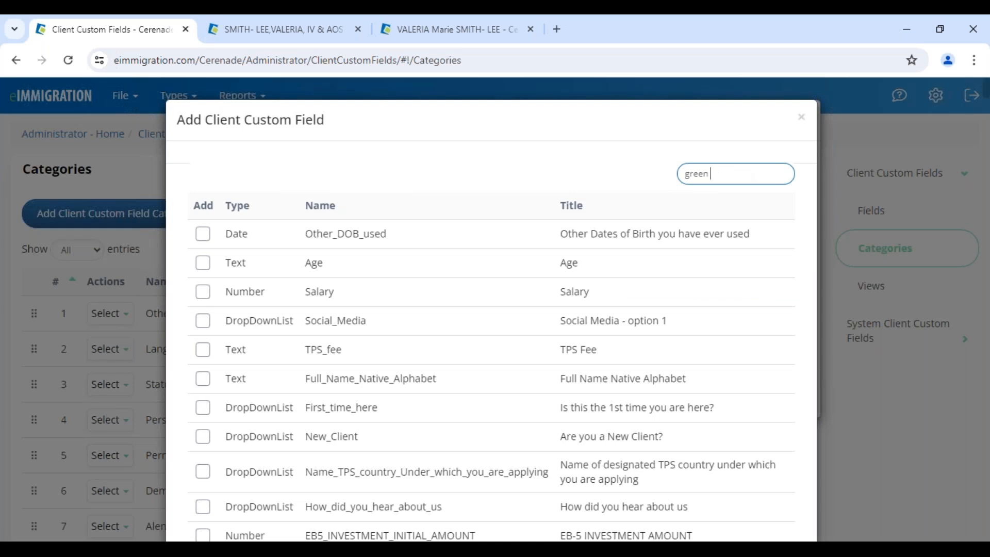
text(green ca)
drag(724, 174, 583, 176)
key(BackSpace)
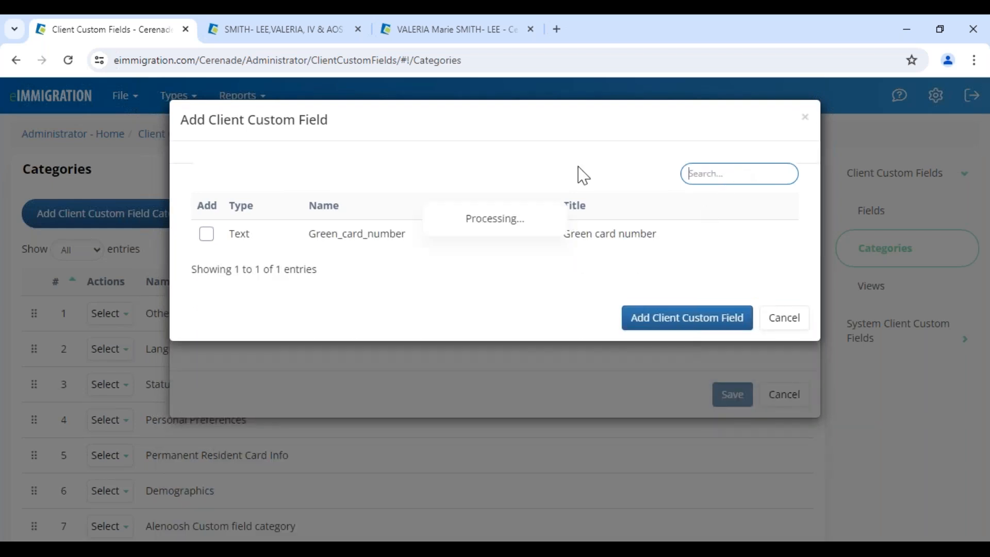
text(exp)
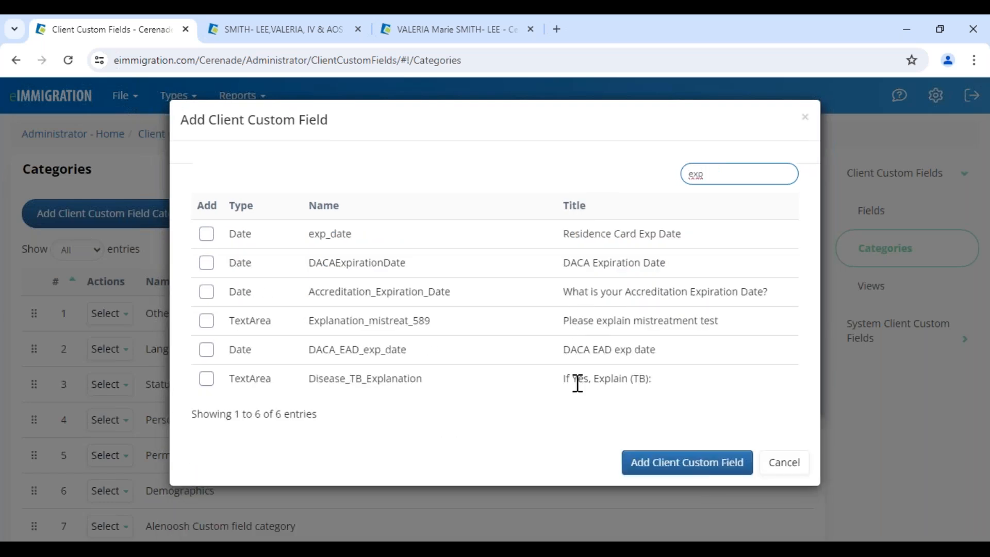
drag(562, 233, 681, 234)
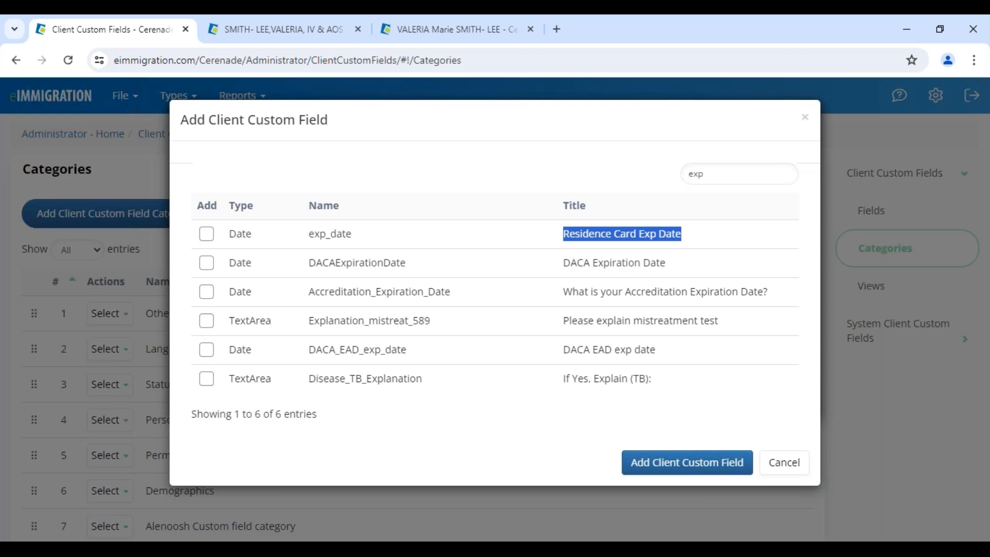
click(207, 235)
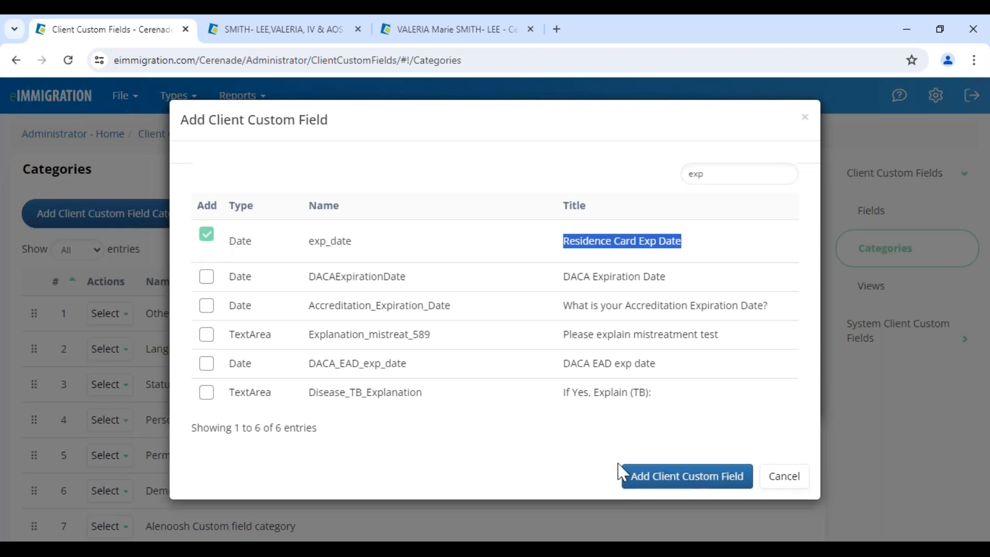
click(663, 479)
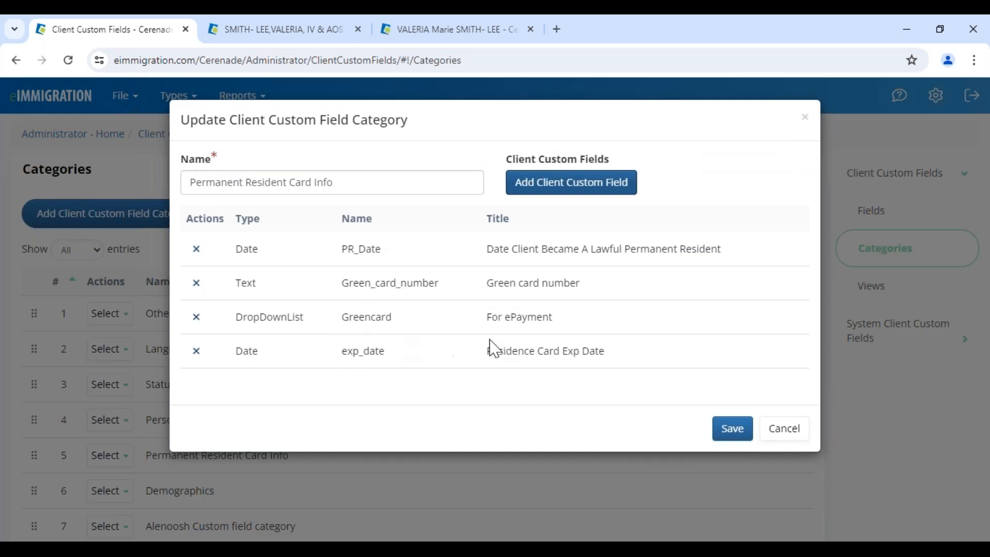
Review the titles of the fields assigned to the Permanent Resident Card Info category, save it, and locate it in the category list
drag(492, 283, 616, 298)
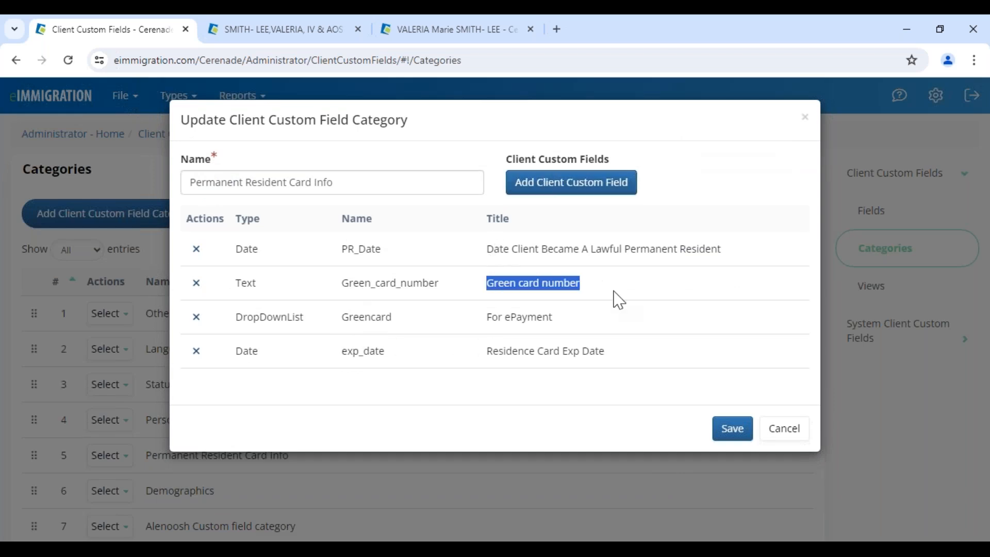
drag(519, 248, 701, 249)
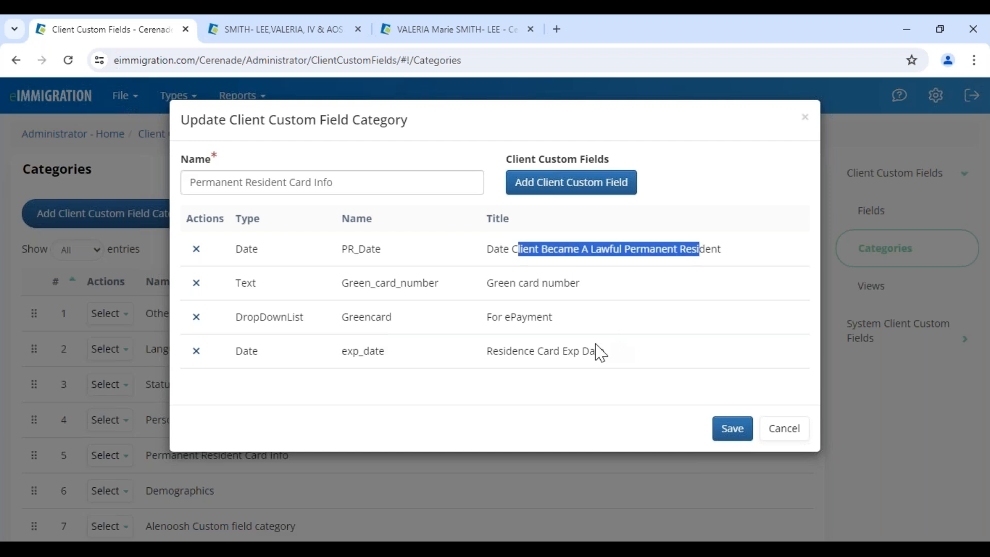
drag(499, 356, 662, 365)
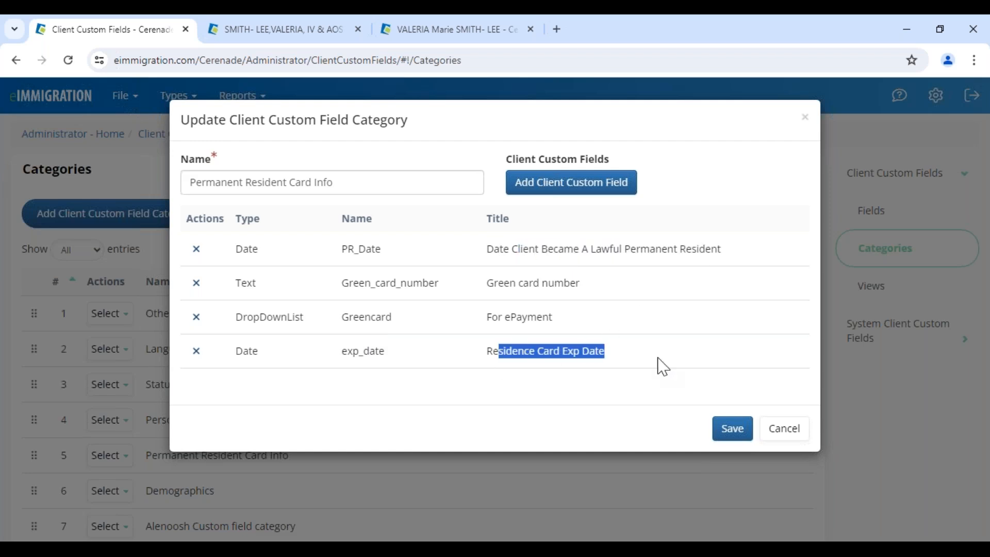
click(390, 155)
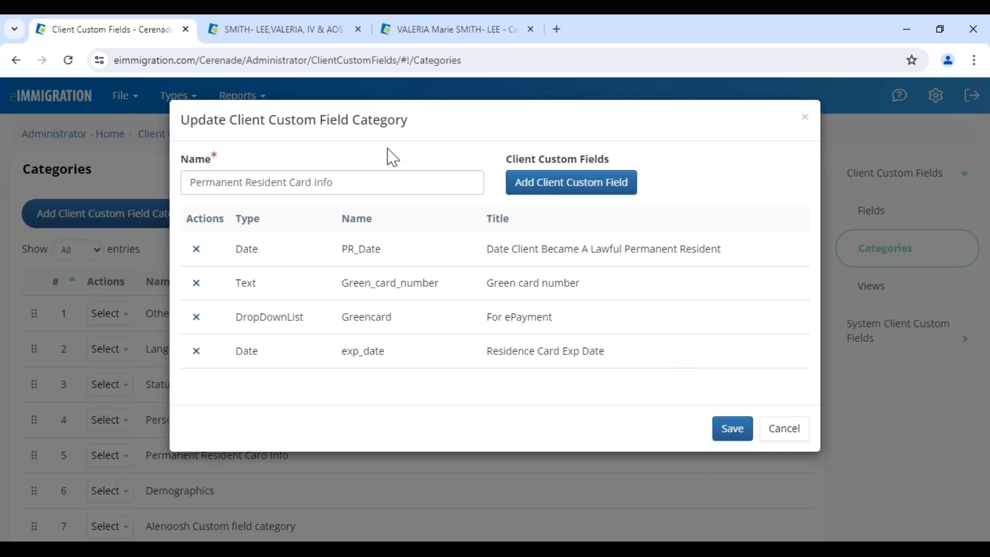
click(726, 436)
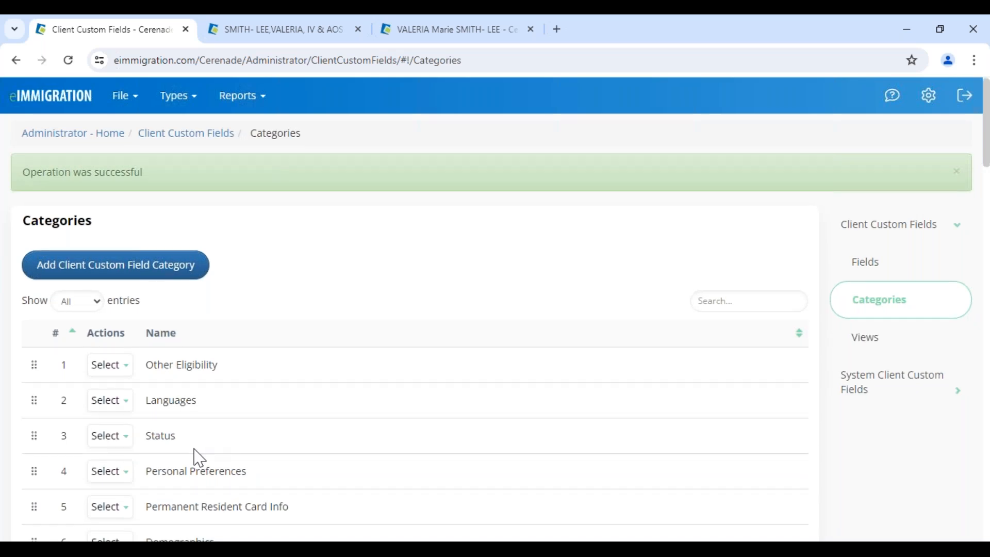
scroll(194, 457, down, 1)
drag(151, 434, 288, 434)
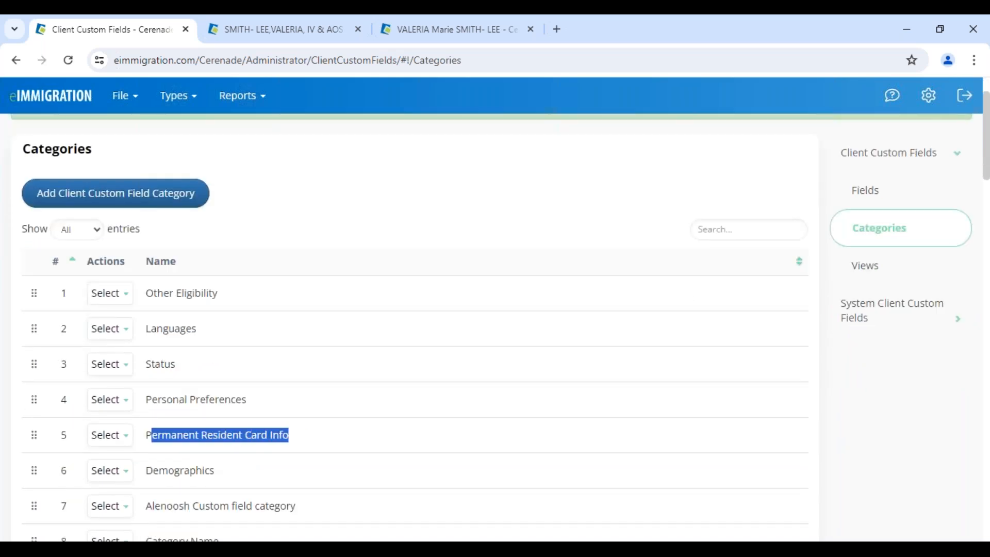
Return to the client's custom fields tab, keep the Marketing view selected, and examine its category headings and the available views
click(416, 30)
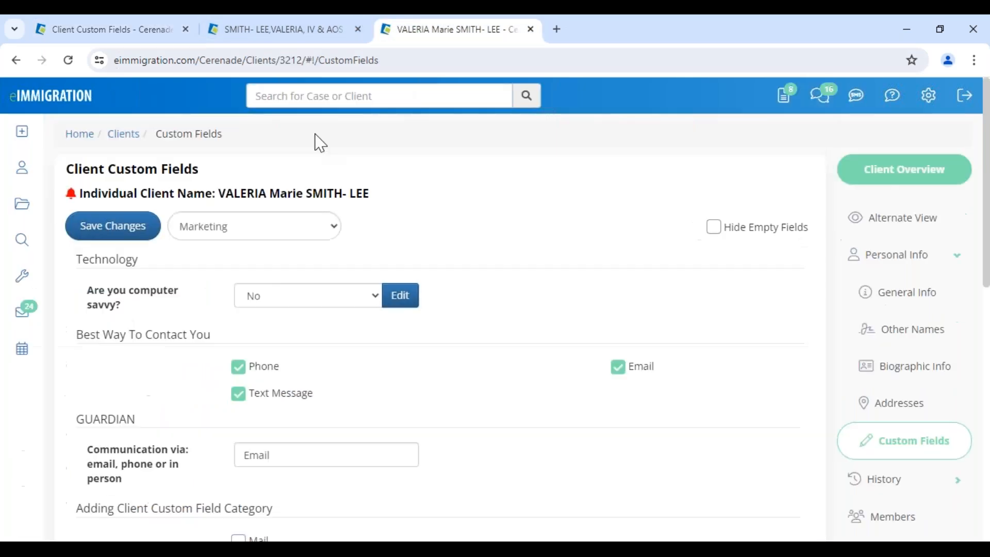
click(219, 239)
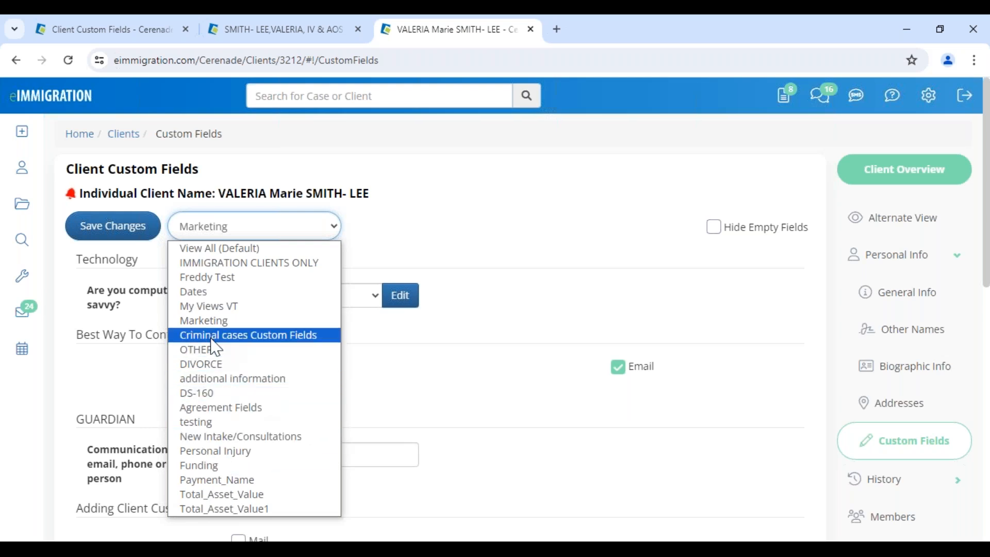
click(214, 322)
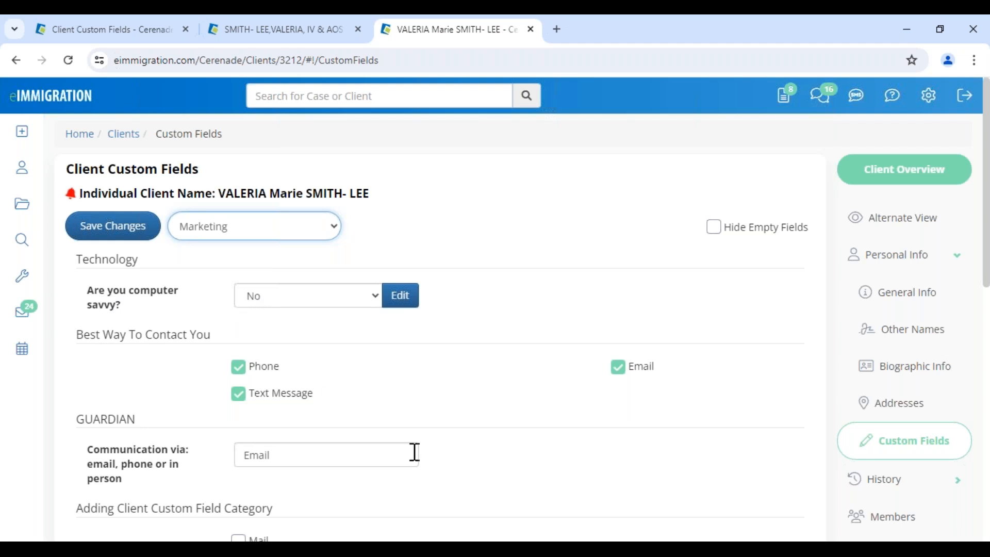
scroll(415, 450, down, 4)
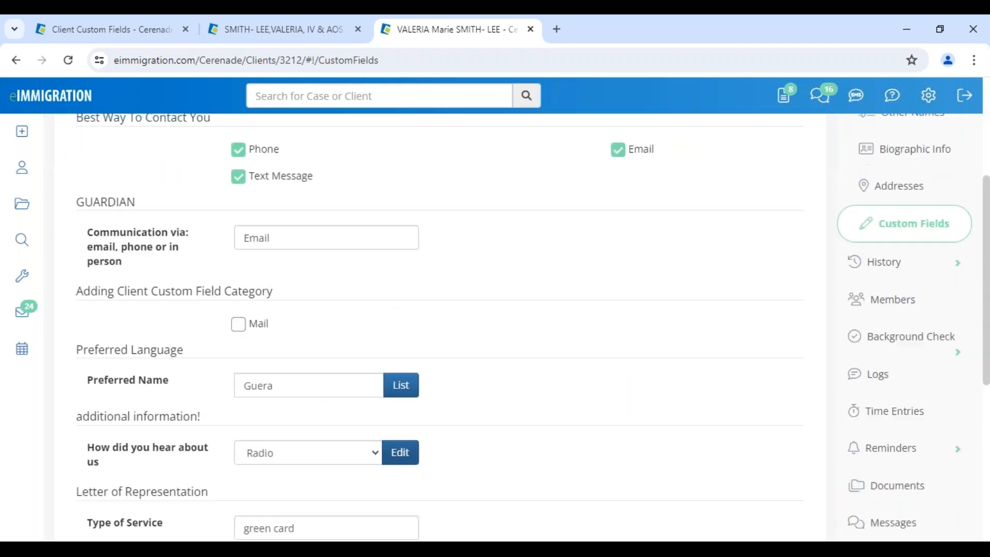
scroll(113, 334, up, 4)
drag(77, 335, 199, 335)
double_click(109, 419)
drag(89, 260, 180, 243)
click(204, 231)
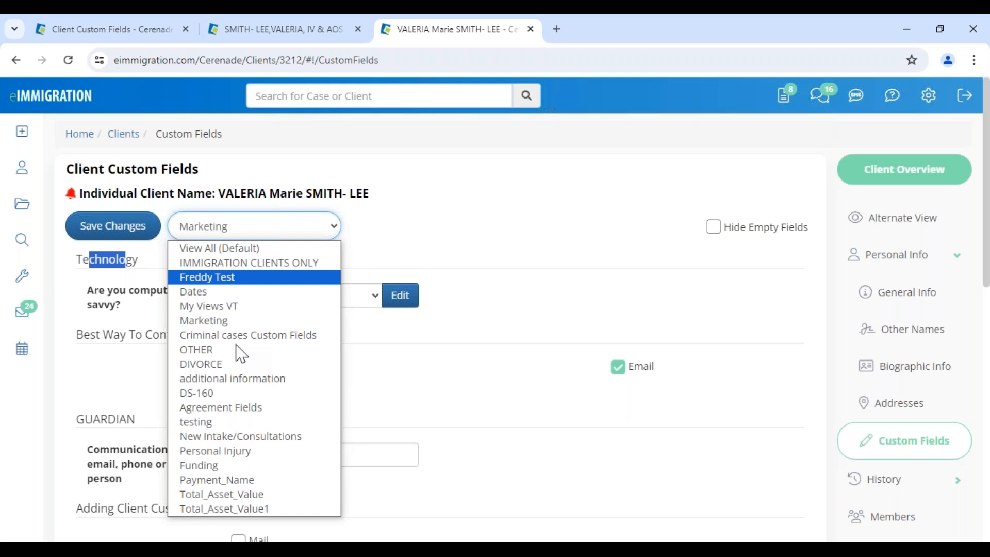
click(485, 196)
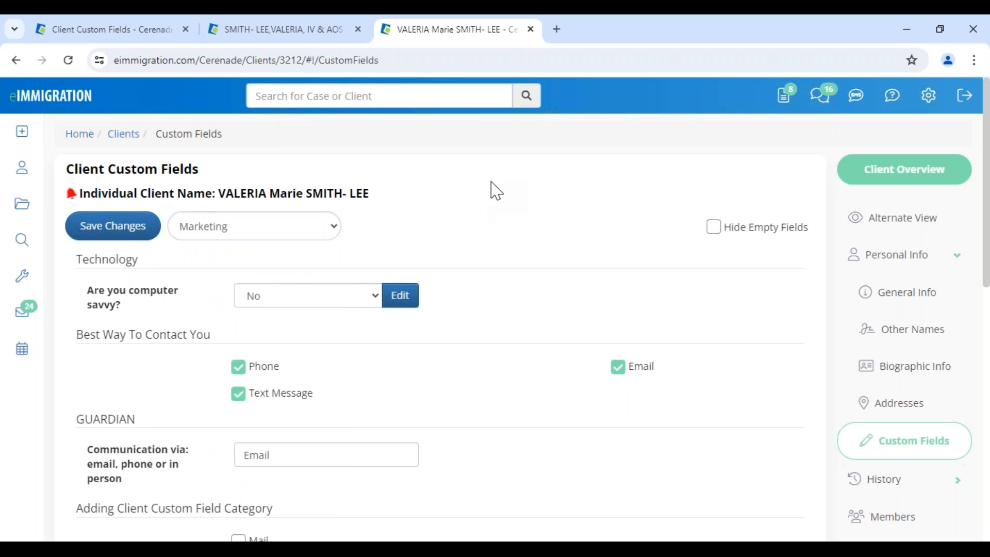
Open the client's General Info page and locate its Custom Fields section
click(918, 267)
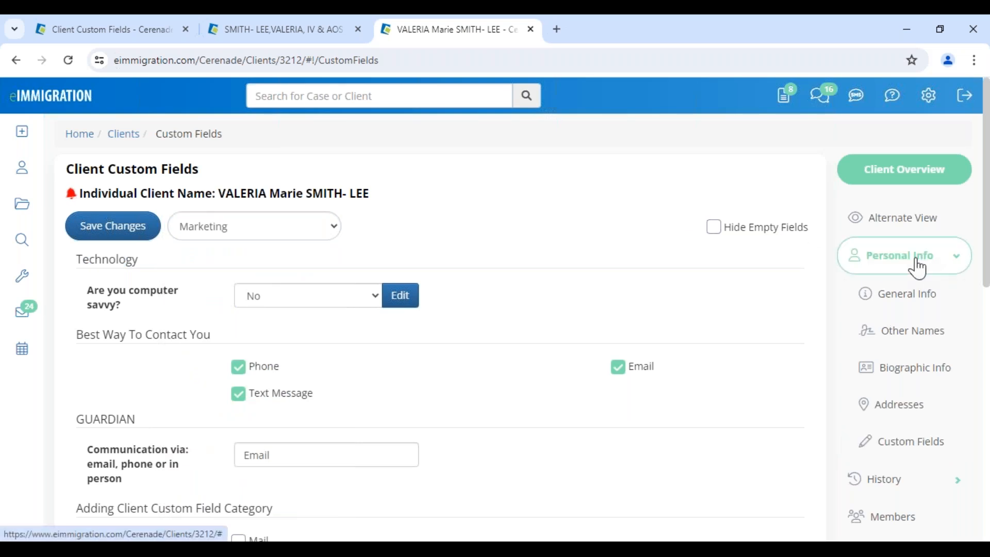
click(906, 293)
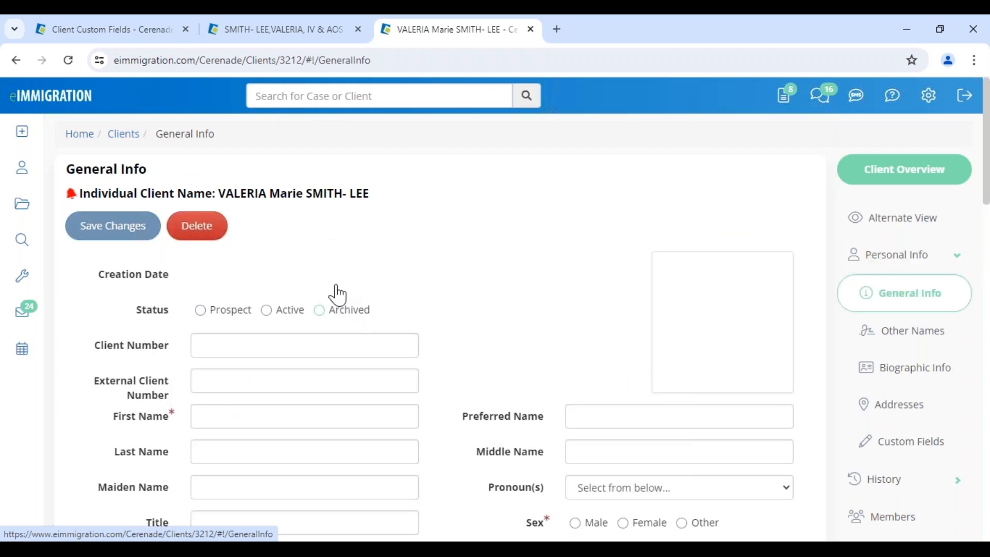
scroll(160, 361, down, 5)
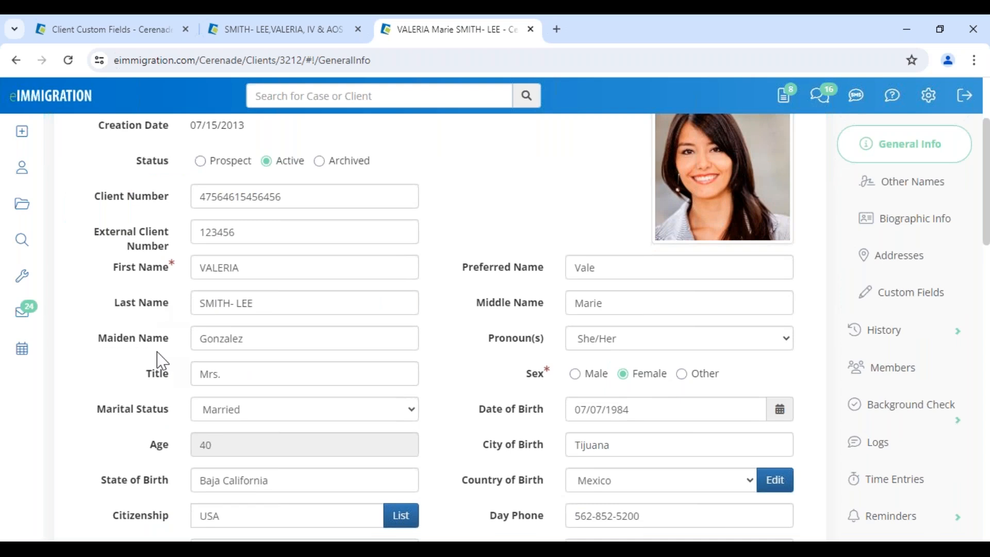
scroll(160, 360, down, 15)
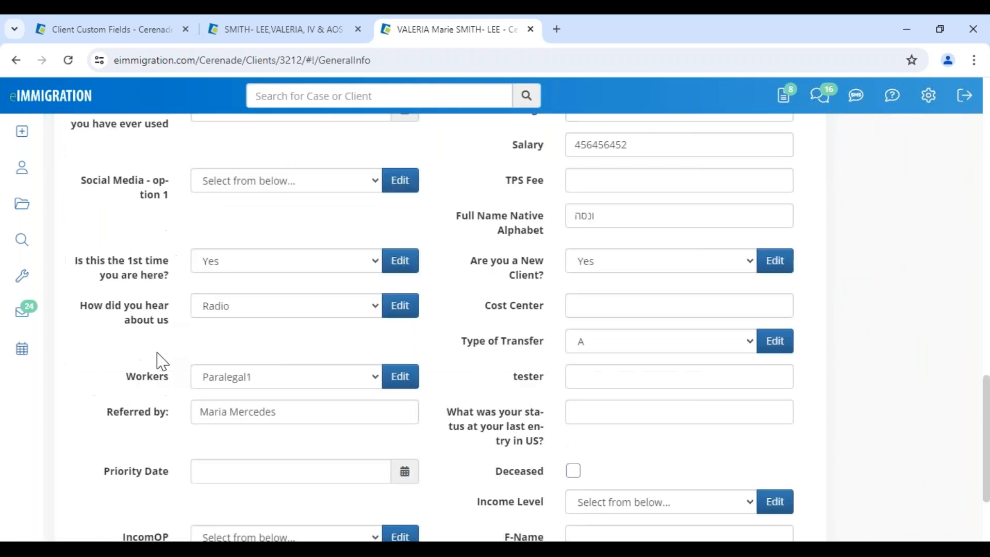
scroll(86, 251, up, 3)
drag(65, 221, 171, 233)
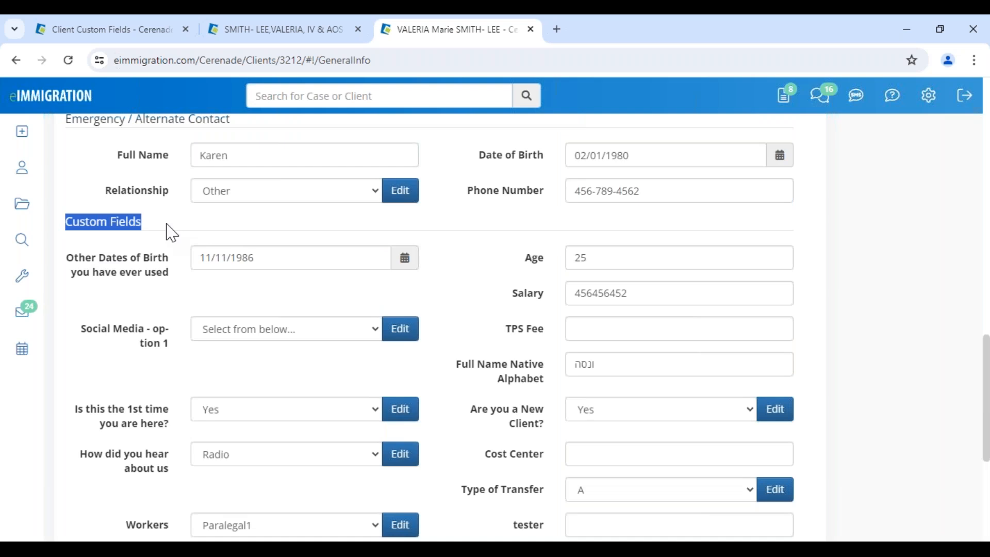
Return to the Client Custom Fields administration tab and review the General Info list under System Client Custom Fields
click(148, 37)
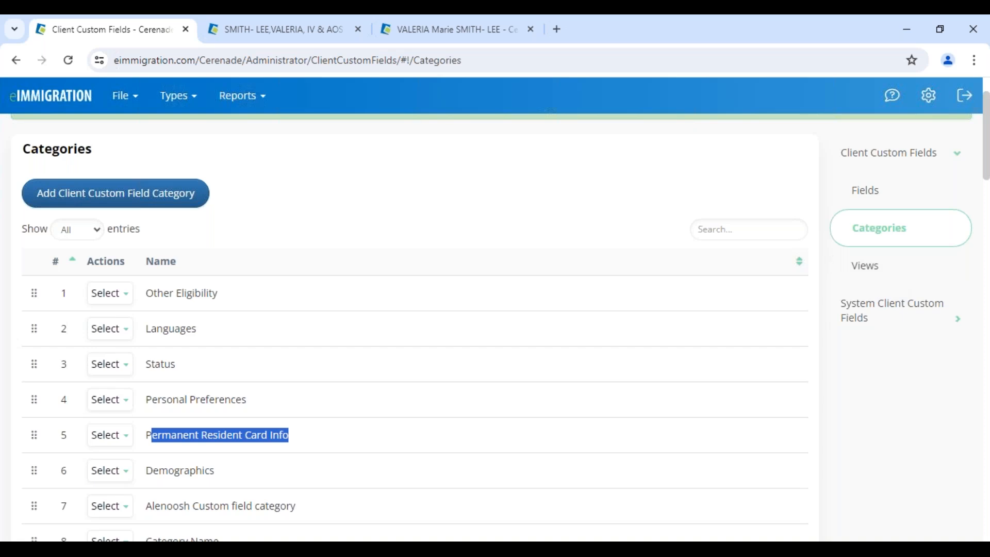
click(909, 327)
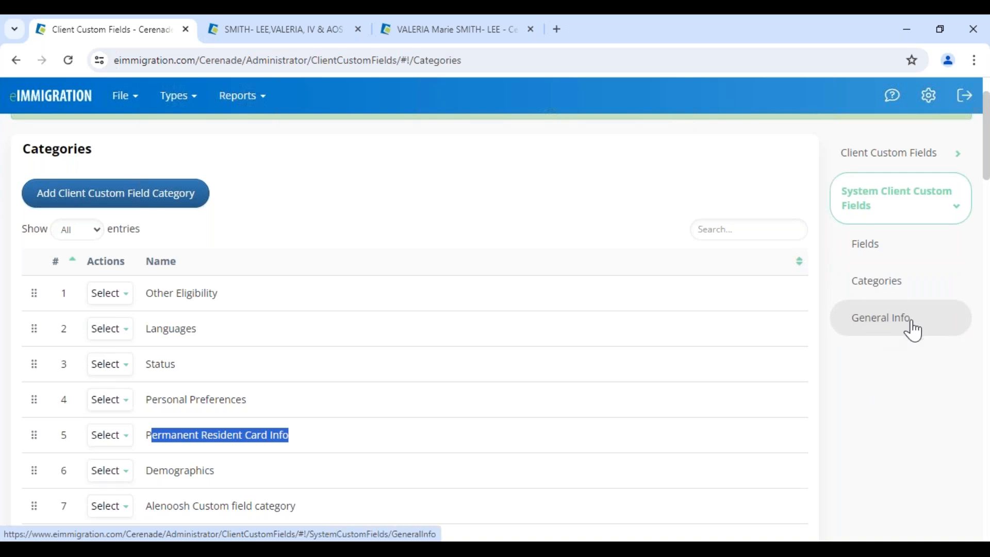
click(912, 330)
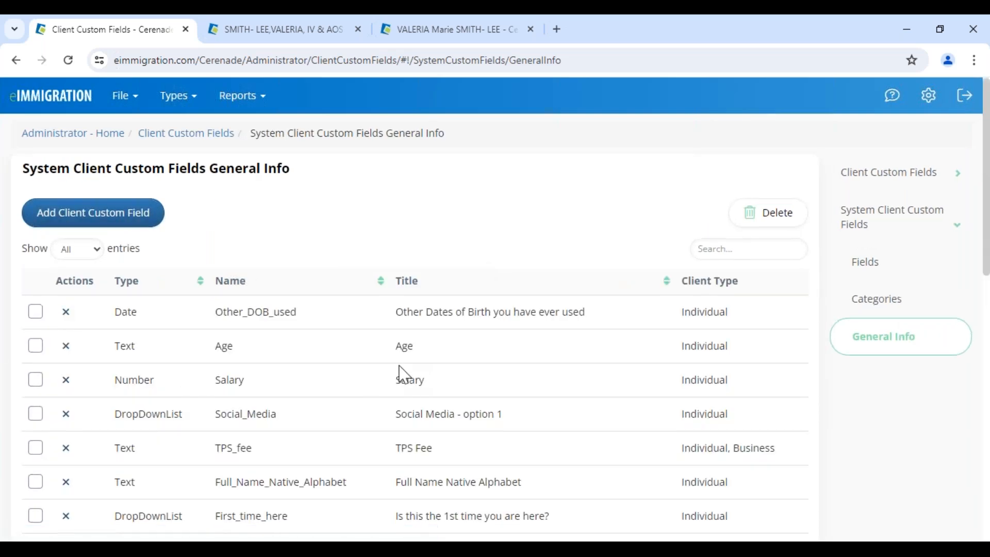
scroll(400, 374, down, 3)
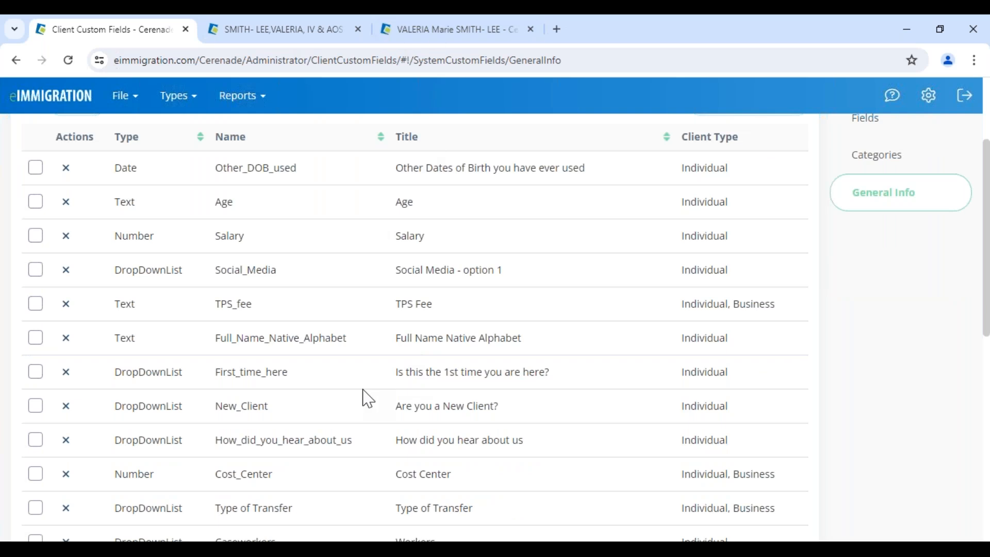
scroll(366, 400, up, 3)
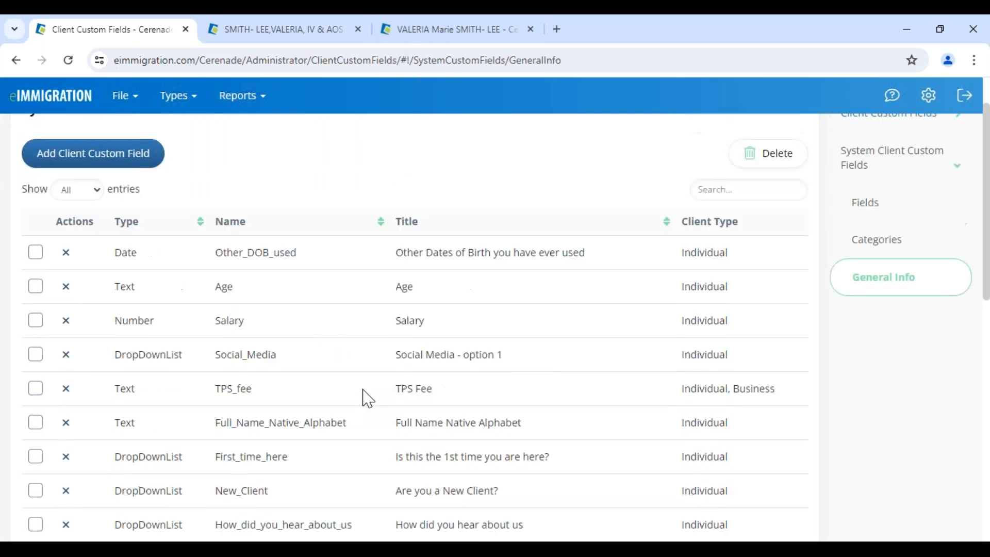
Search for "arrive", add the Date Last Arrived field to the System Client Custom Fields General Info list, and save
click(60, 218)
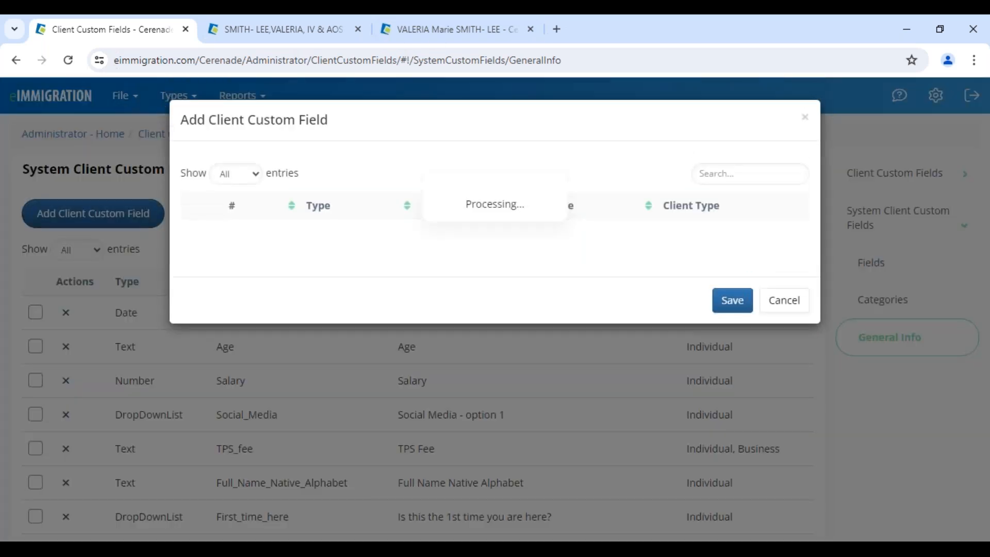
click(739, 171)
text(ar)
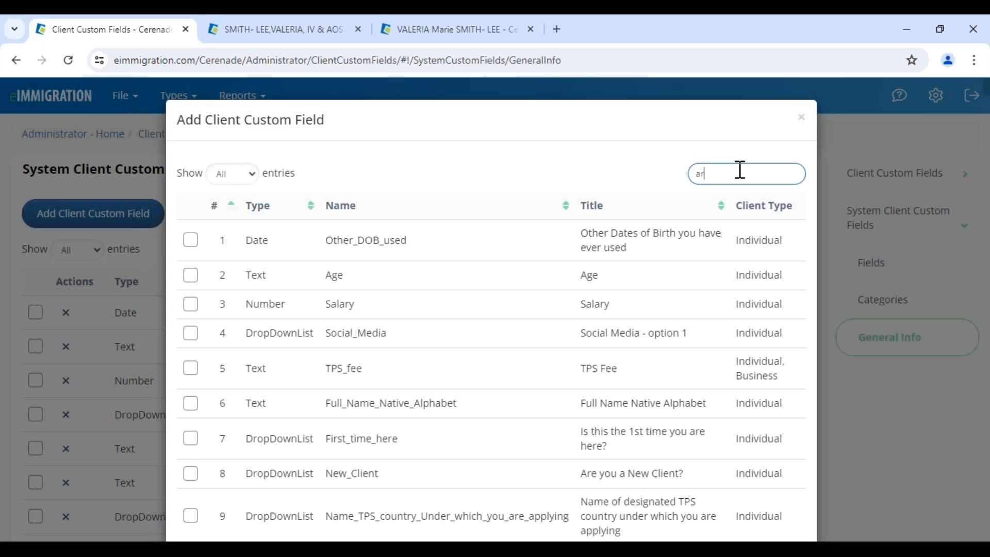
text(rive)
drag(590, 240, 685, 252)
click(194, 240)
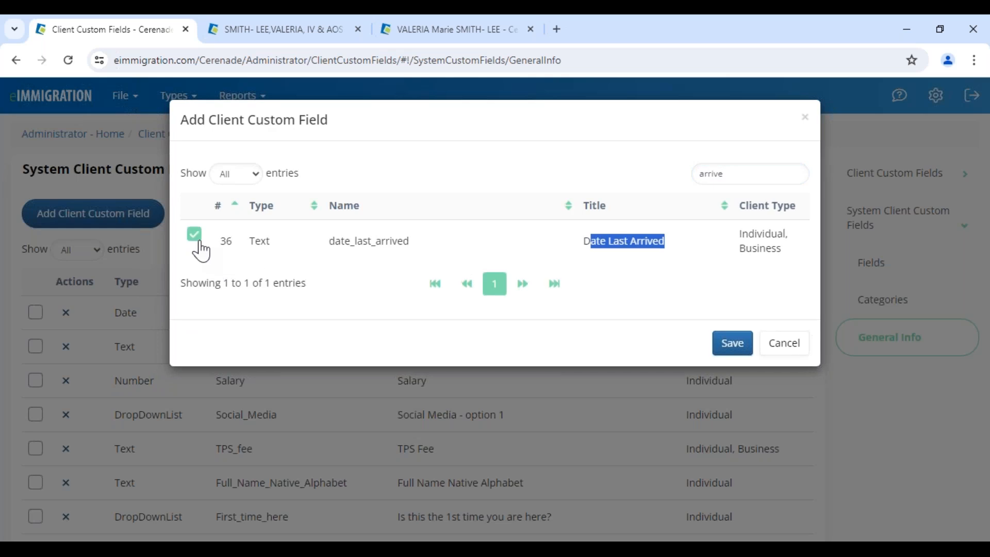
click(734, 344)
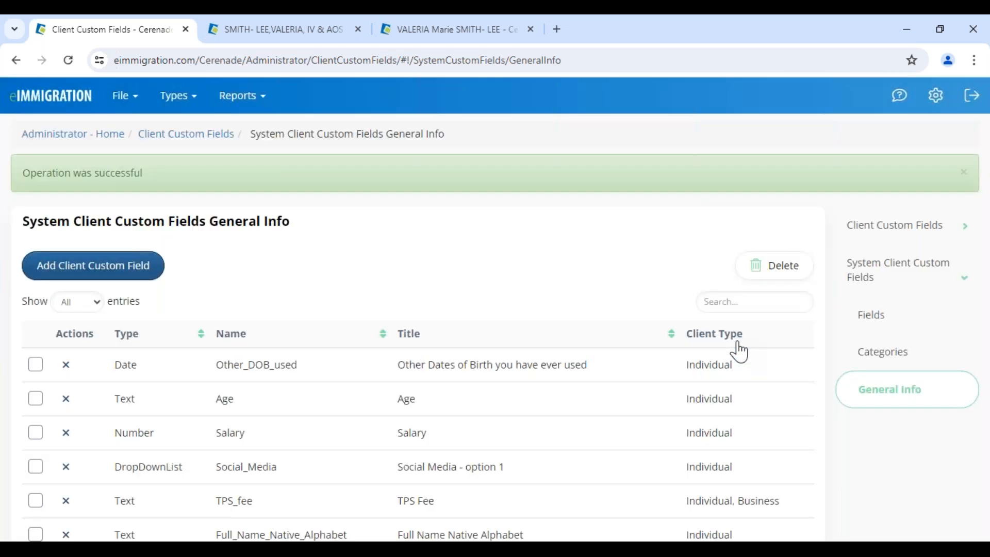
Reload the client's General Info page, dismiss the client alerts, and check its Custom Fields section for Date Last Arrived
click(459, 31)
click(68, 59)
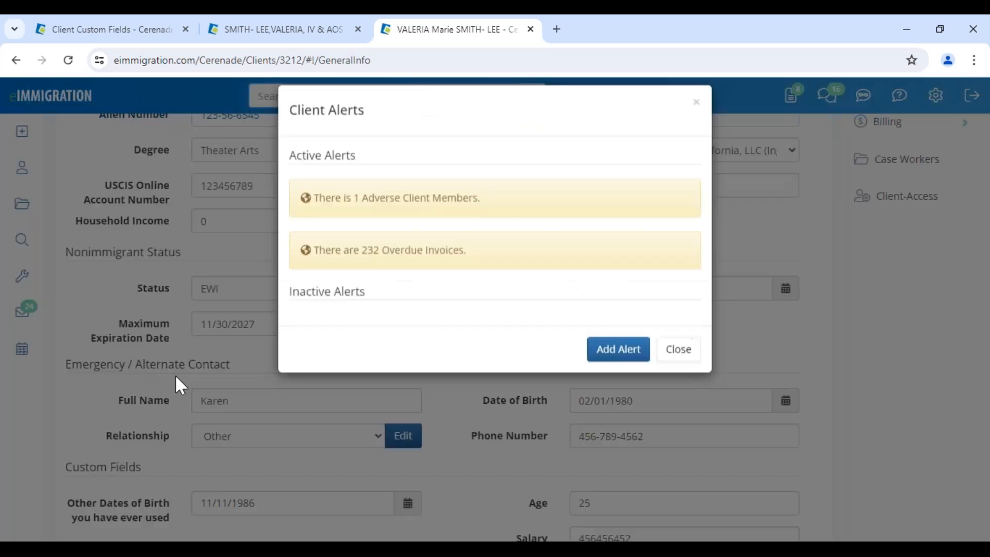
click(676, 362)
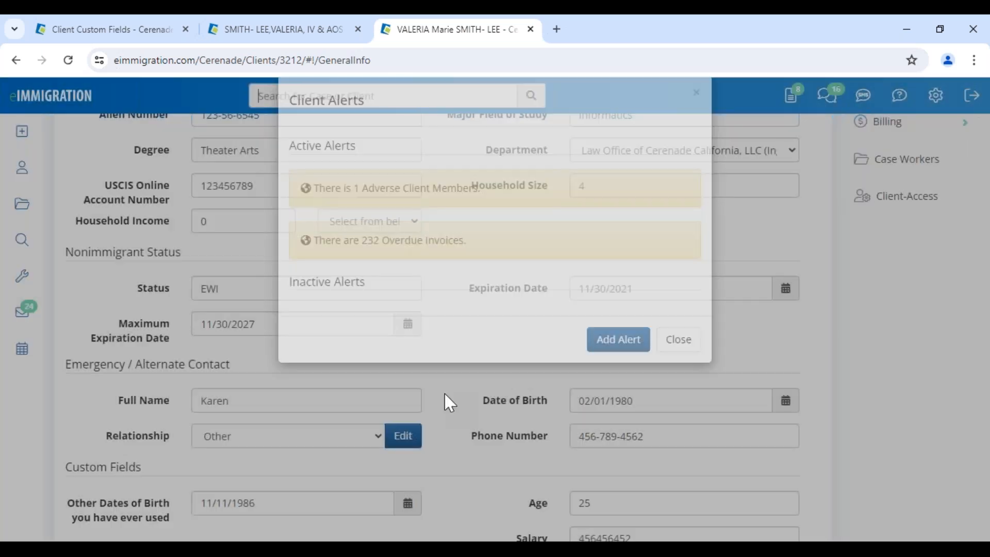
scroll(131, 391, down, 3)
scroll(132, 391, down, 3)
drag(65, 177, 146, 177)
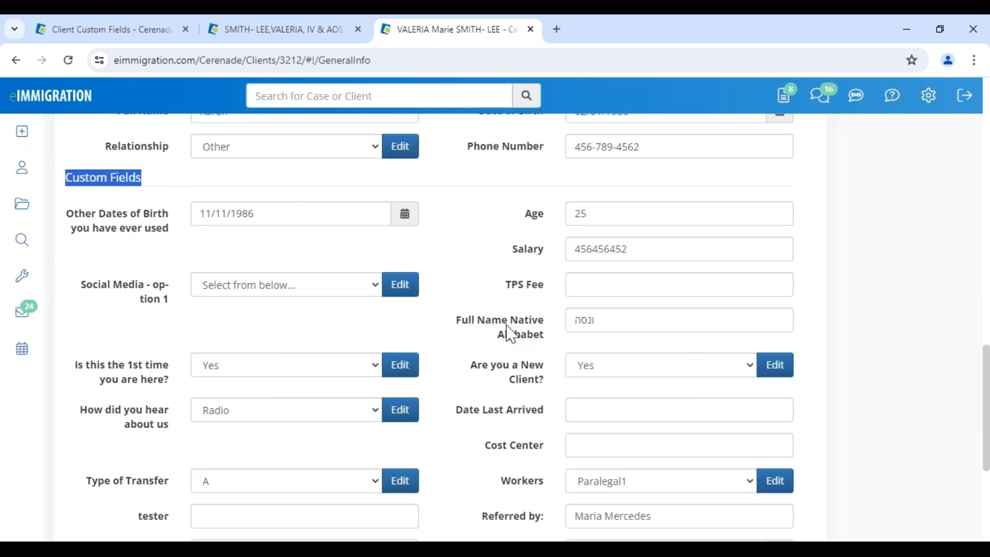
Examine the Custom Fields section of the client's General Info page, including the Date Last Arrived field
scroll(506, 361, down, 2)
scroll(506, 361, down, 3)
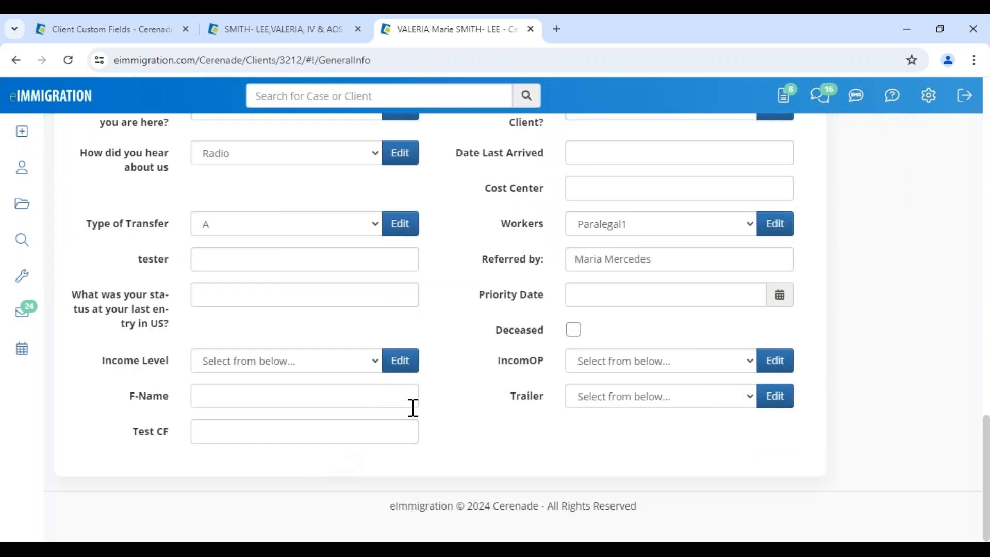
scroll(455, 387, up, 3)
drag(455, 297, 543, 321)
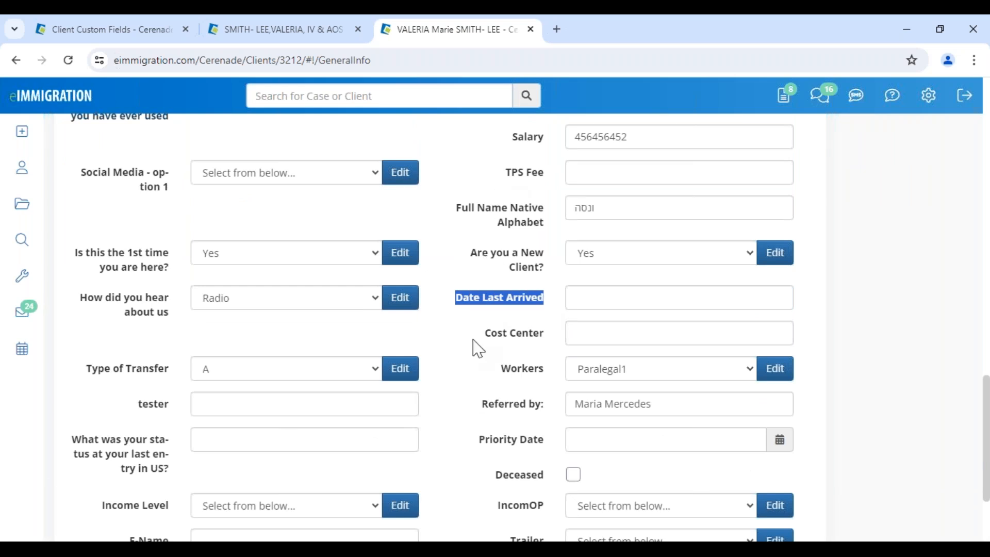
scroll(203, 335, up, 3)
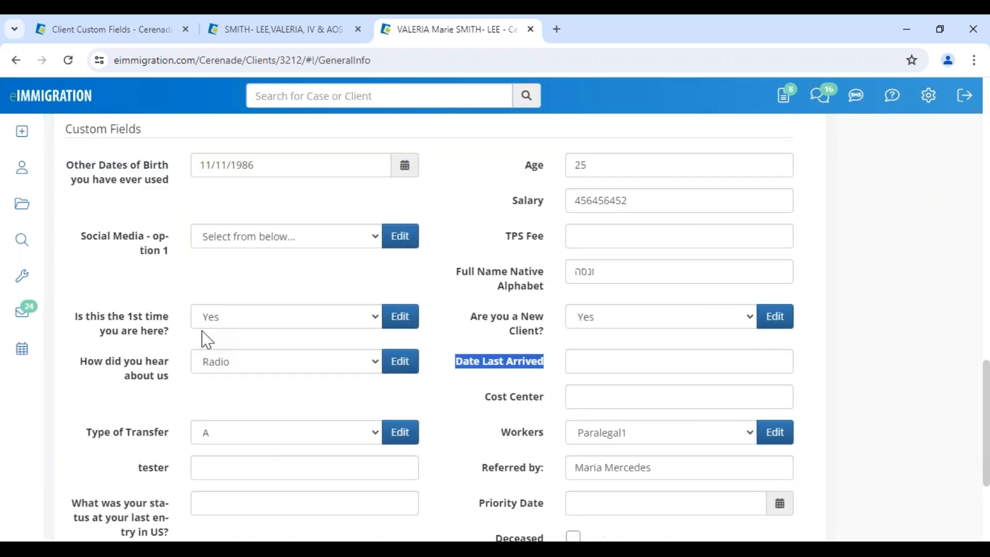
drag(66, 211, 206, 223)
scroll(466, 344, up, 5)
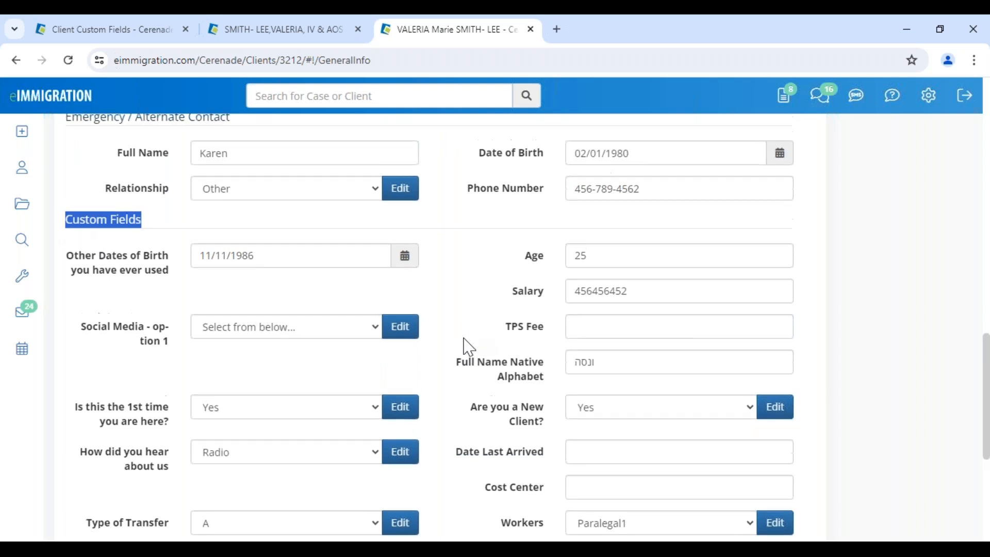
scroll(920, 250, up, 5)
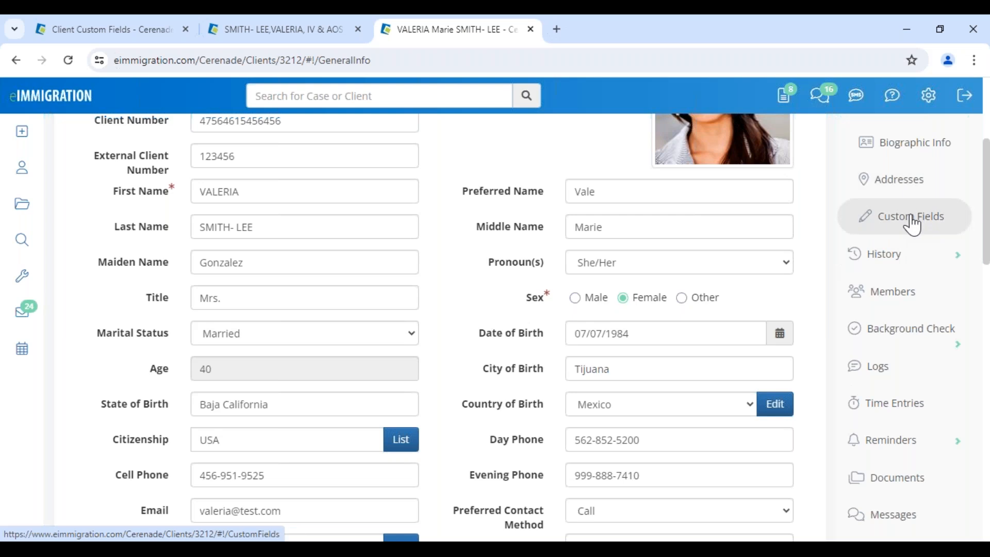
Review the category views available on the client's Custom Fields page, and return to the home page
click(912, 225)
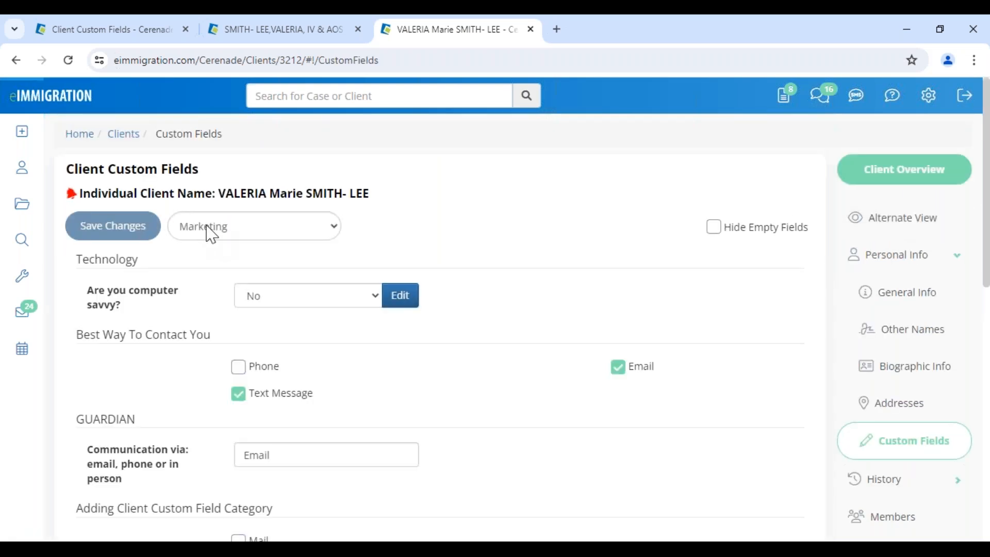
click(214, 232)
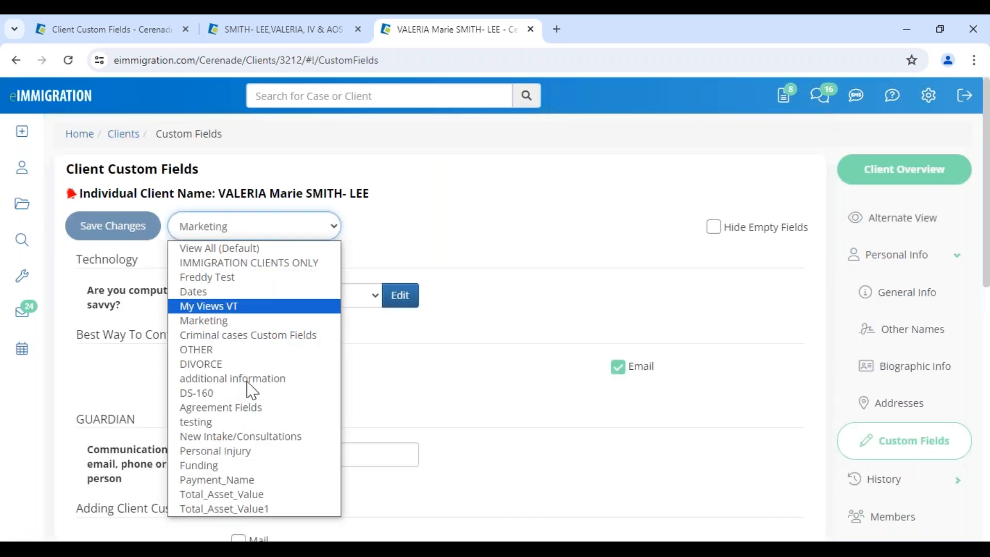
click(168, 159)
click(62, 109)
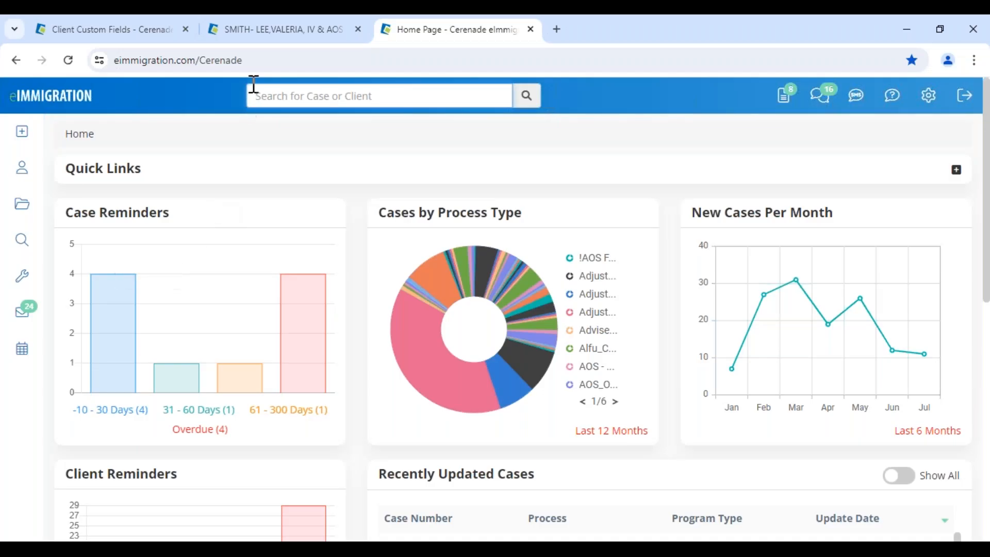
Switch to the administration browser tab, return to the Administrator home page, and open Form Custom Data Population
click(122, 32)
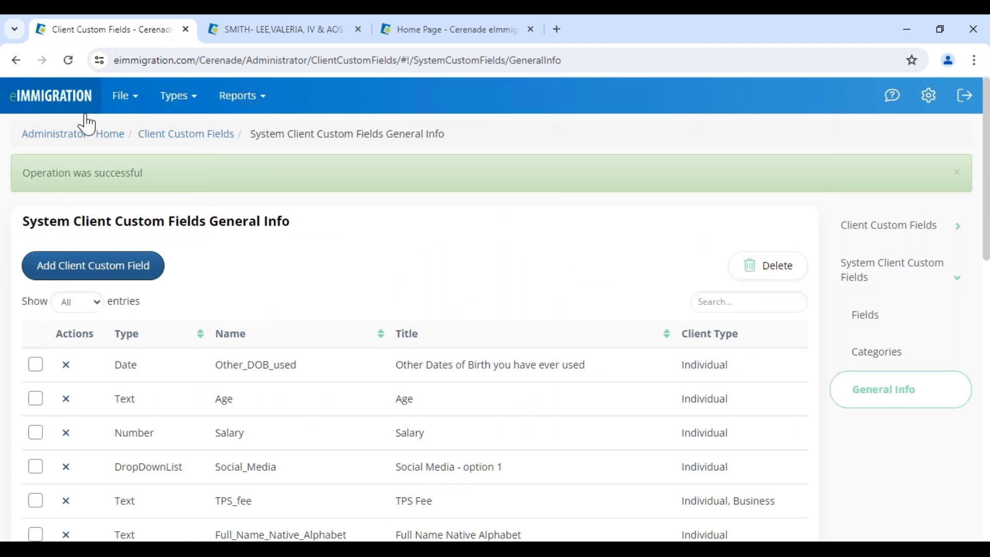
click(68, 138)
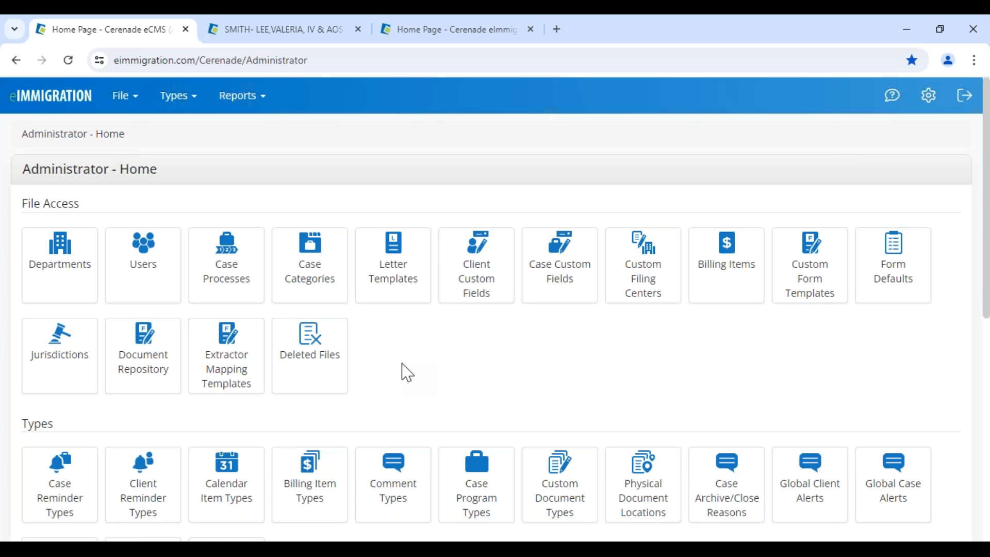
click(123, 101)
drag(22, 169, 201, 183)
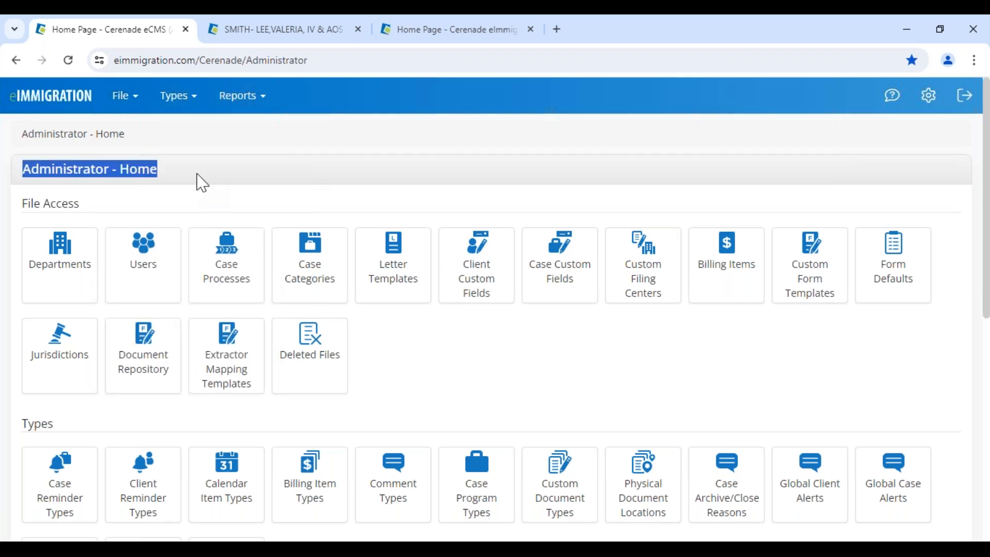
click(127, 103)
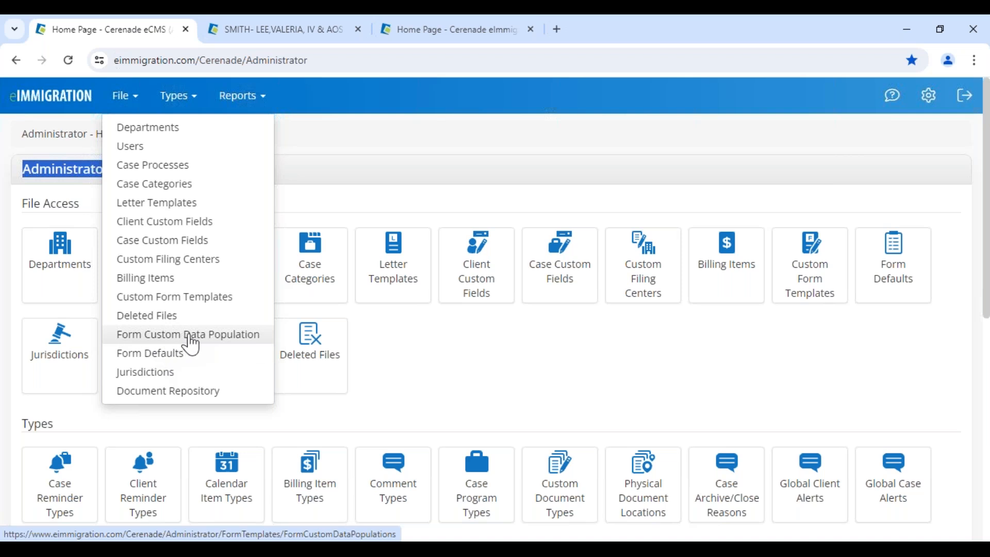
click(230, 340)
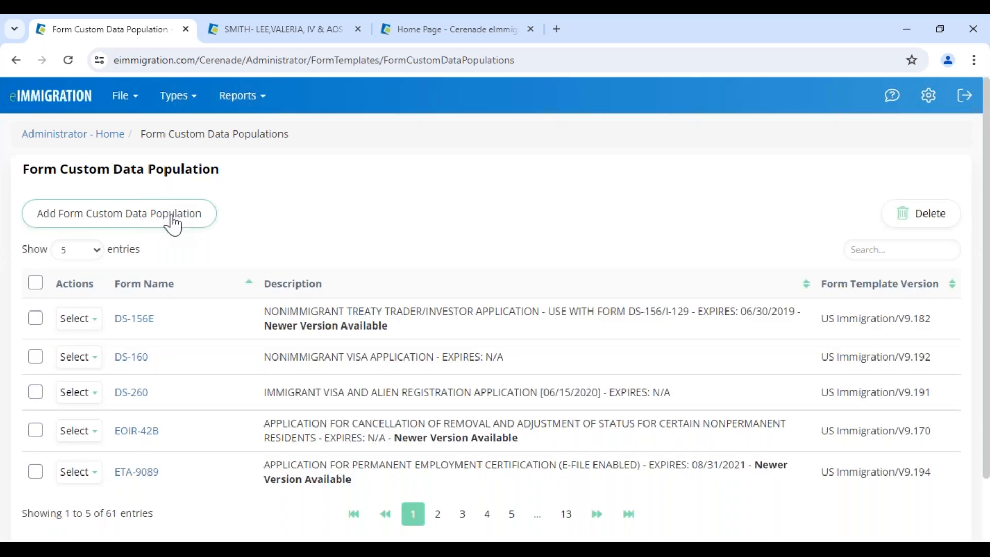
Add a form custom data population by searching system forms for "400" and opening form N-400
click(174, 225)
click(217, 283)
text(400)
click(191, 330)
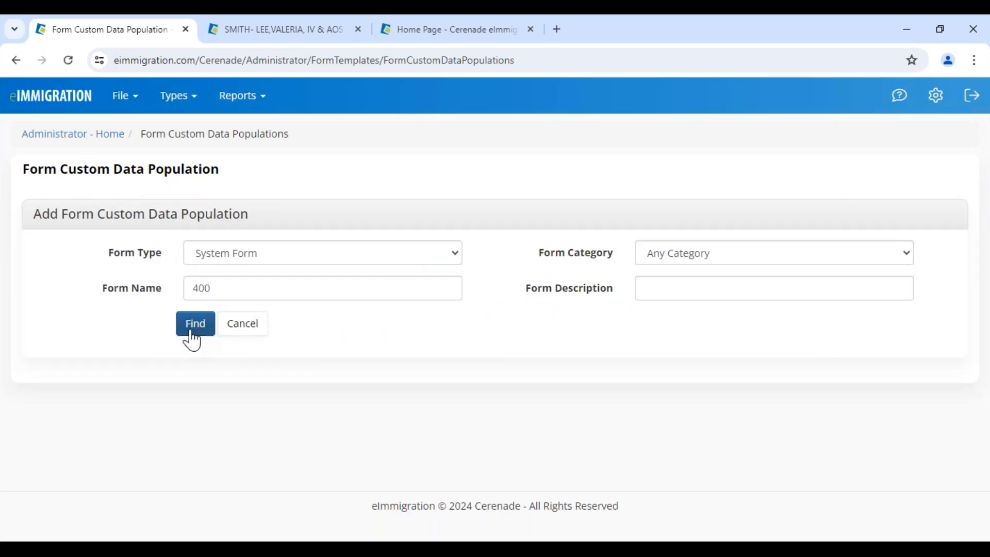
click(76, 428)
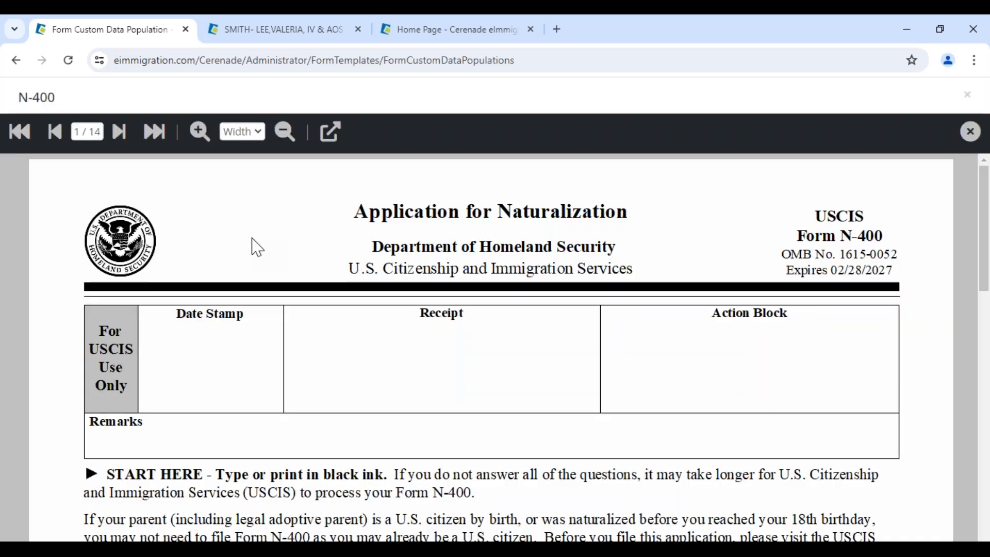
On page 2 of form N-400, delete the custom data population of the item 7 lawful permanent resident date field
scroll(257, 247, down, 6)
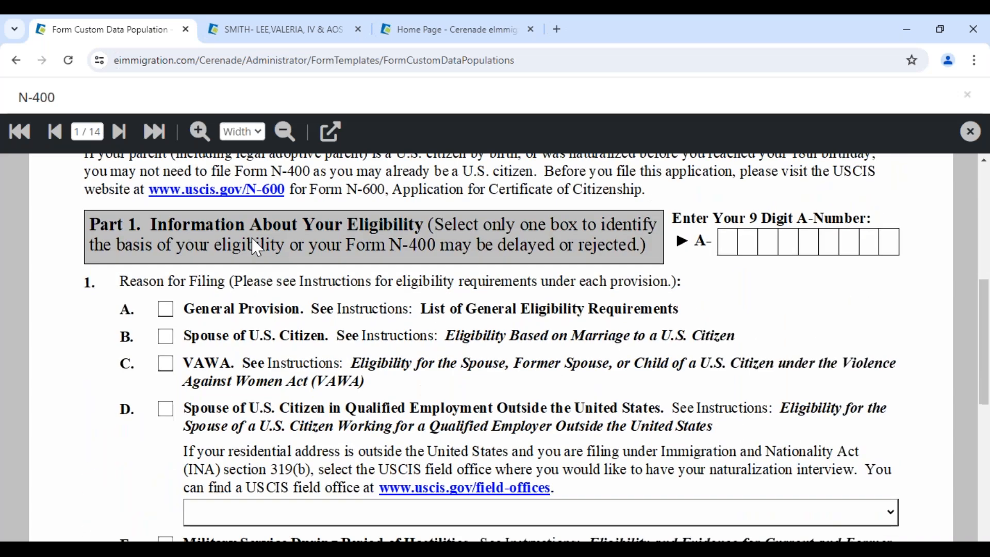
scroll(257, 247, down, 8)
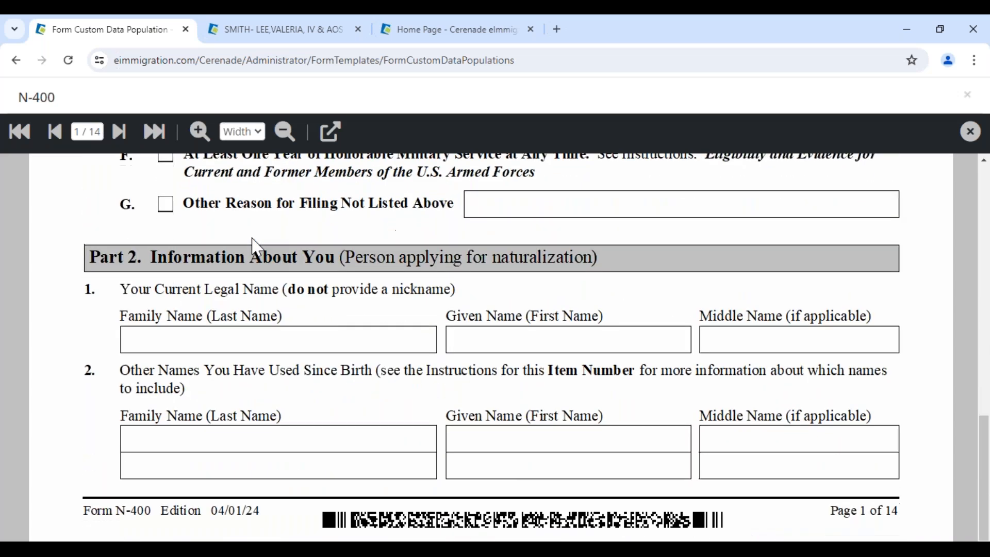
click(118, 135)
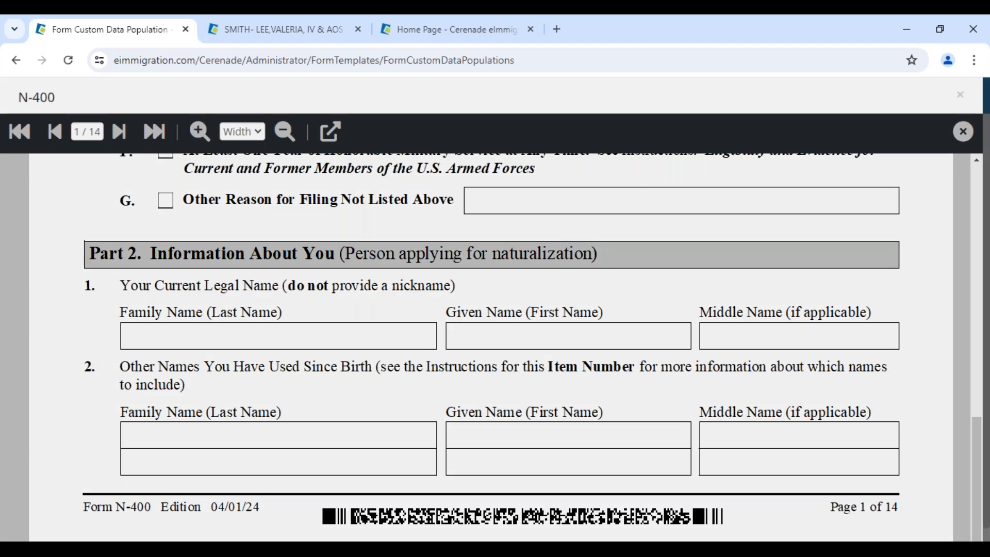
scroll(309, 410, down, 2)
scroll(311, 410, down, 4)
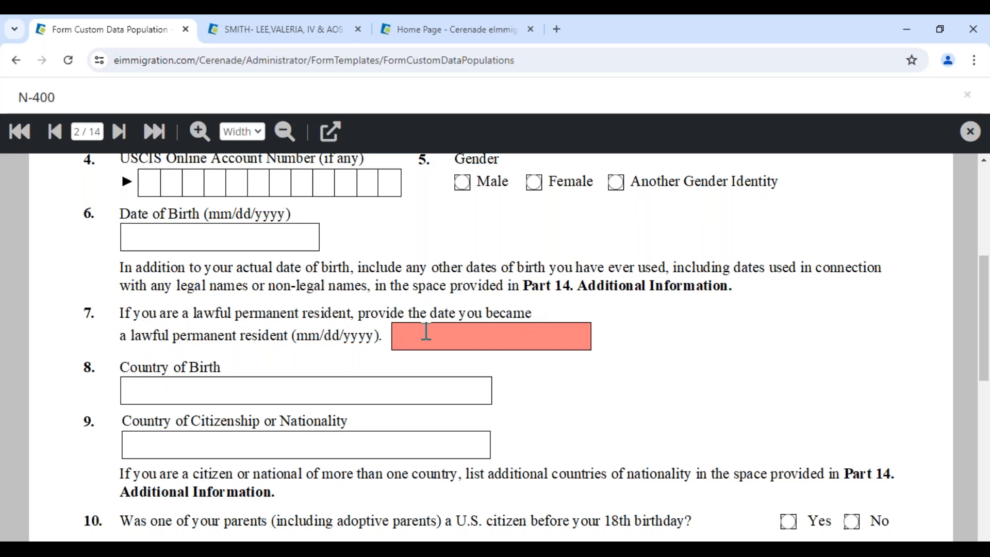
click(526, 345)
click(338, 142)
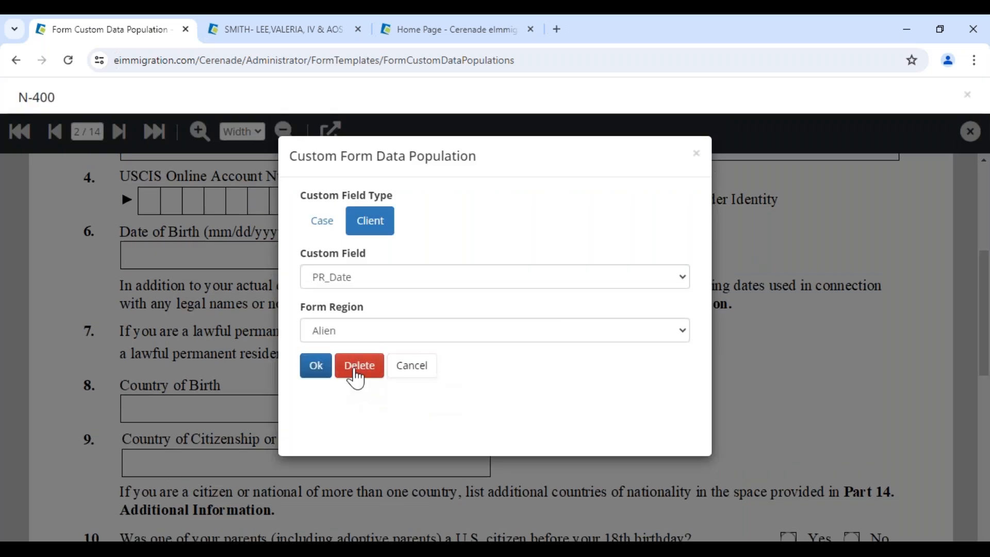
click(355, 375)
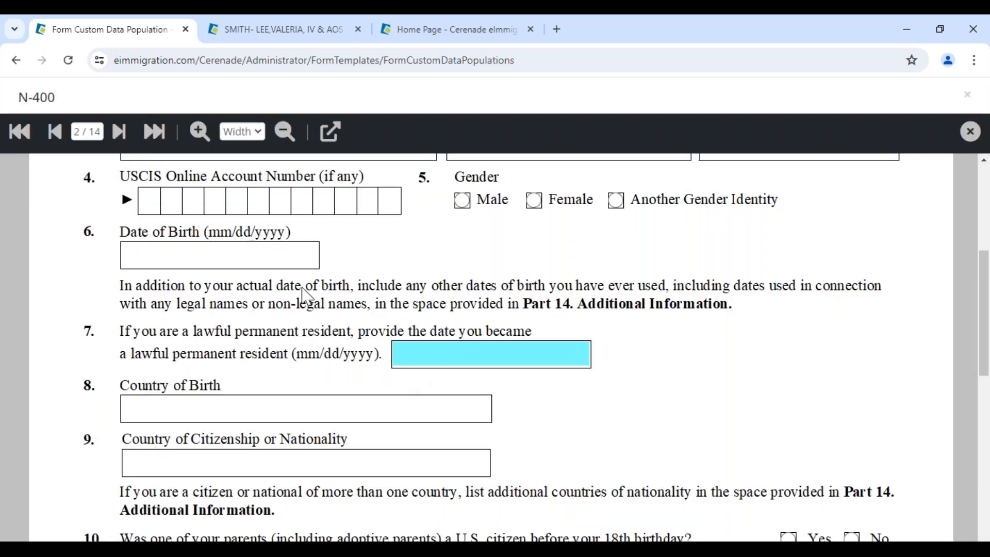
scroll(348, 296, up, 5)
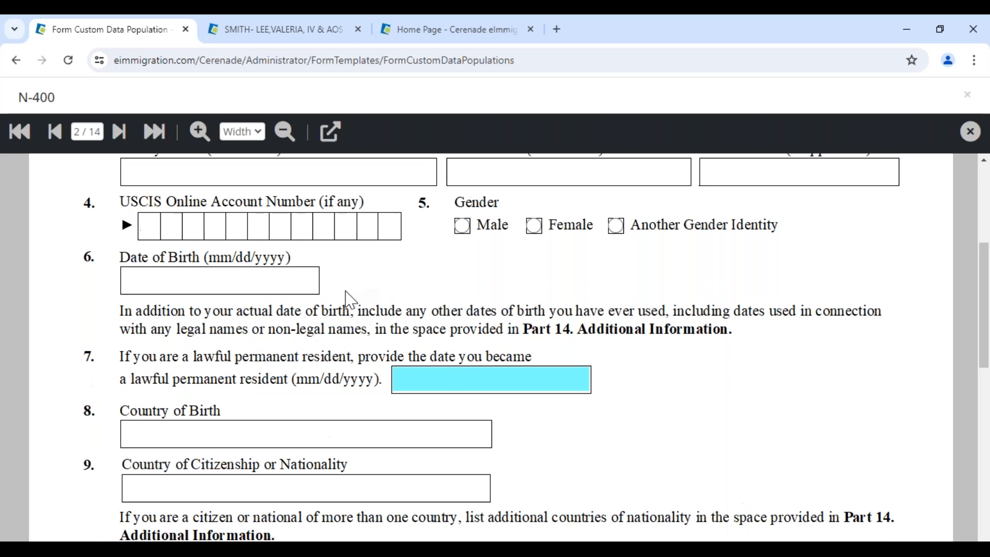
scroll(350, 299, down, 8)
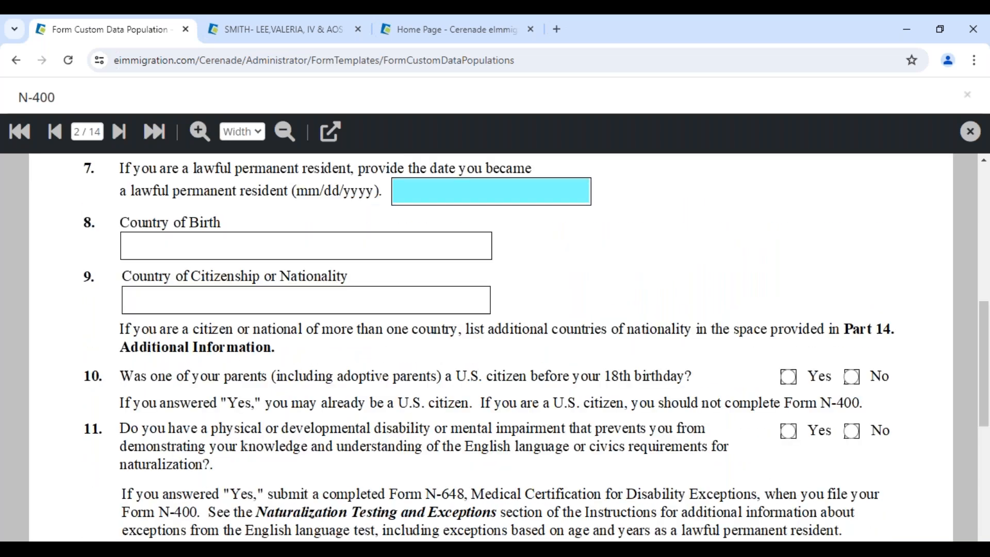
scroll(448, 335, up, 3)
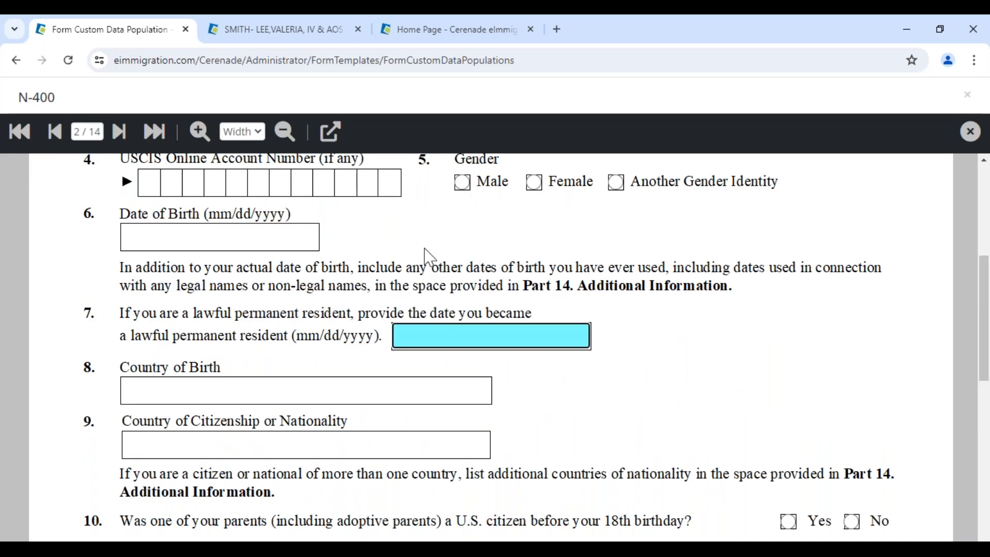
click(243, 237)
click(439, 340)
click(334, 390)
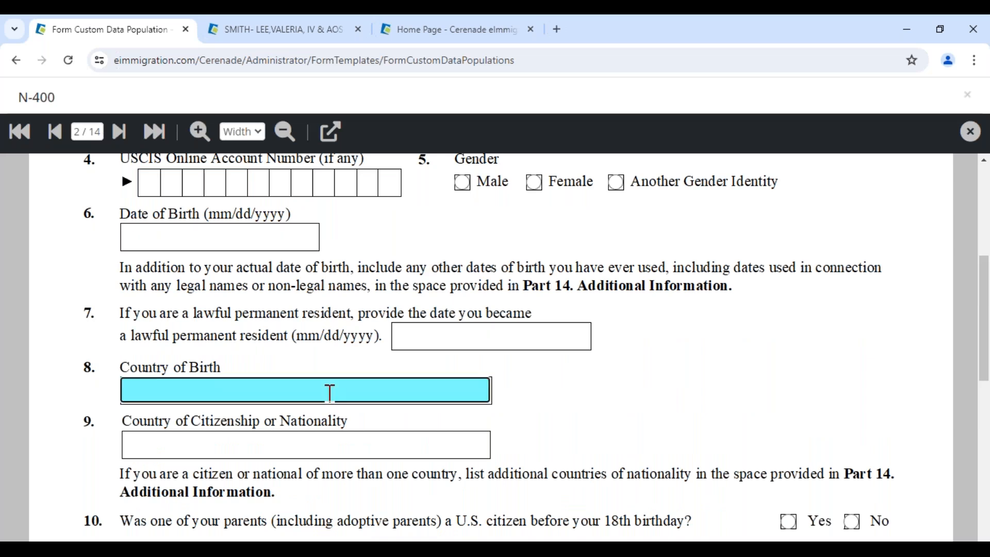
Start a custom data population for the item 7 lawful permanent resident date field using the client custom field PR_Date
click(424, 346)
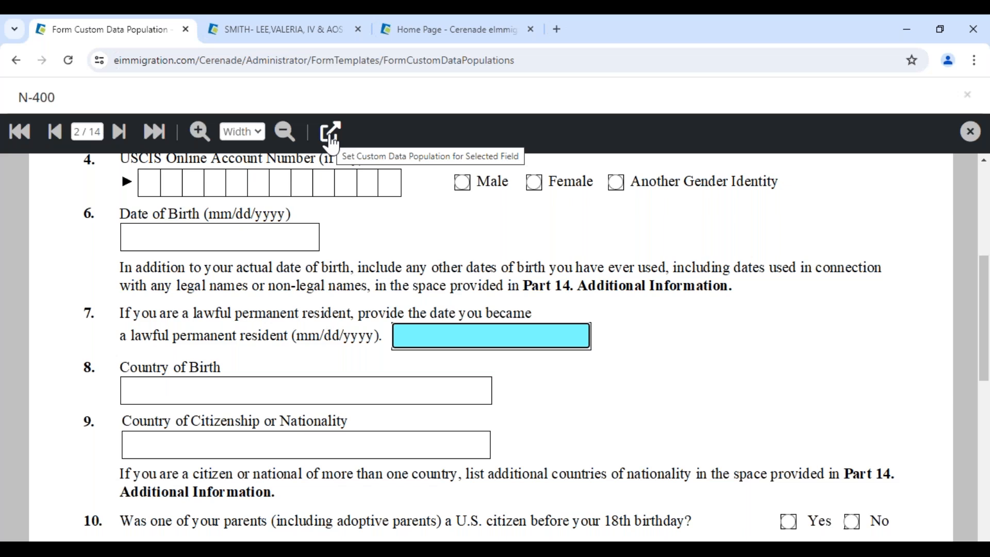
click(333, 138)
click(333, 138)
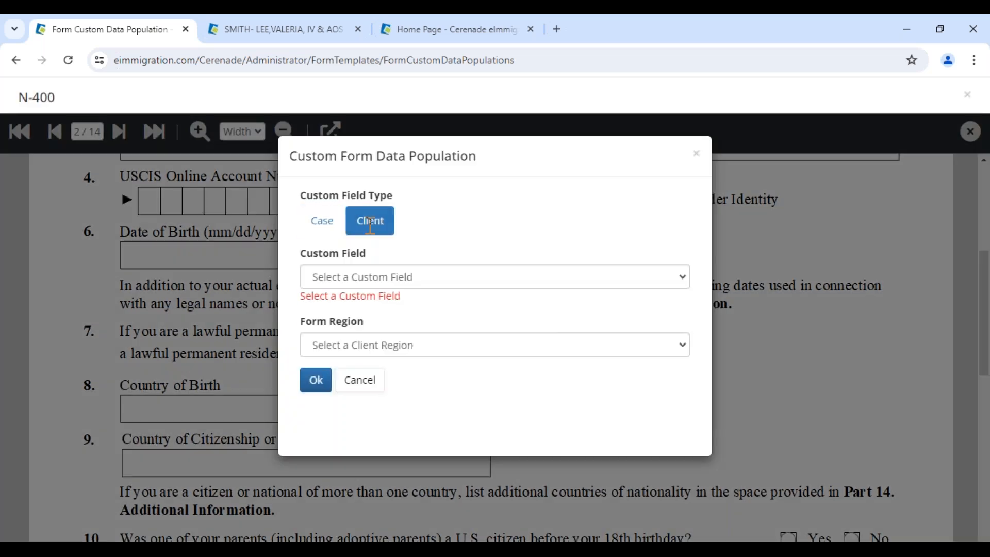
click(369, 276)
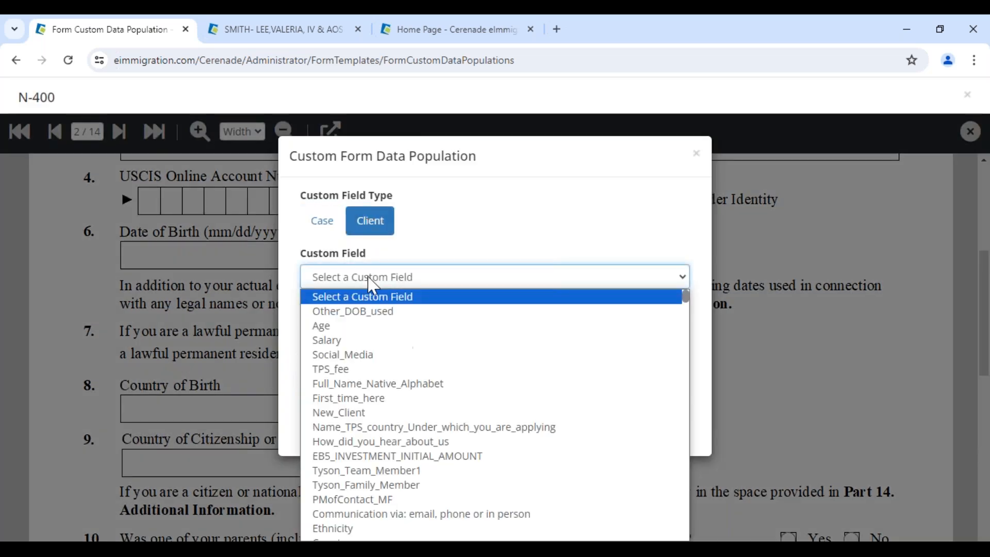
key(p)
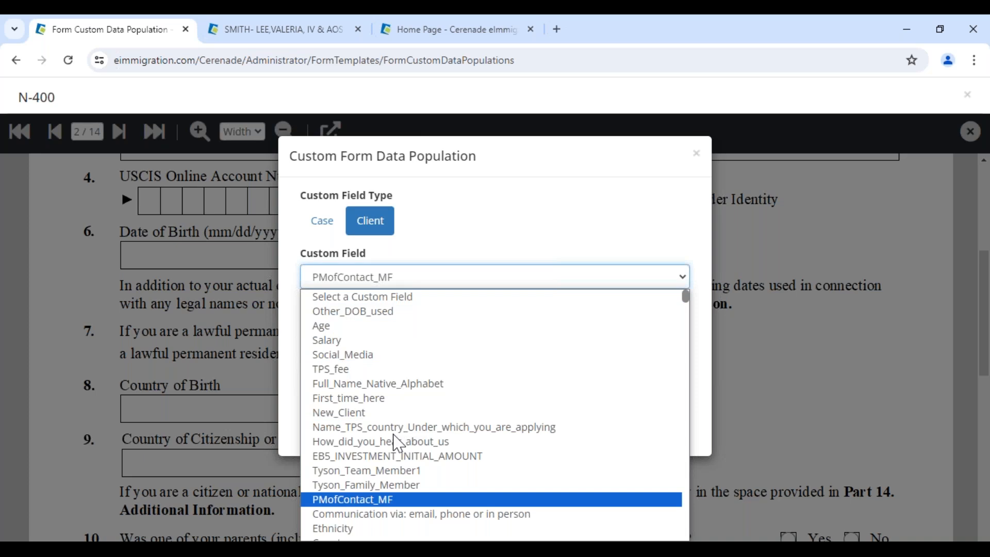
key(p)
key(p)
key(p)
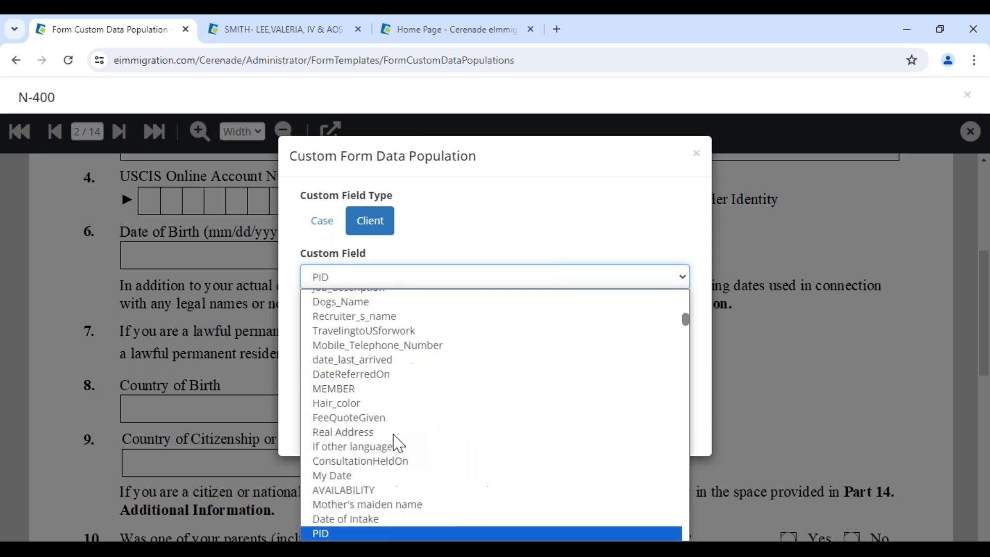
key(p)
key(p)
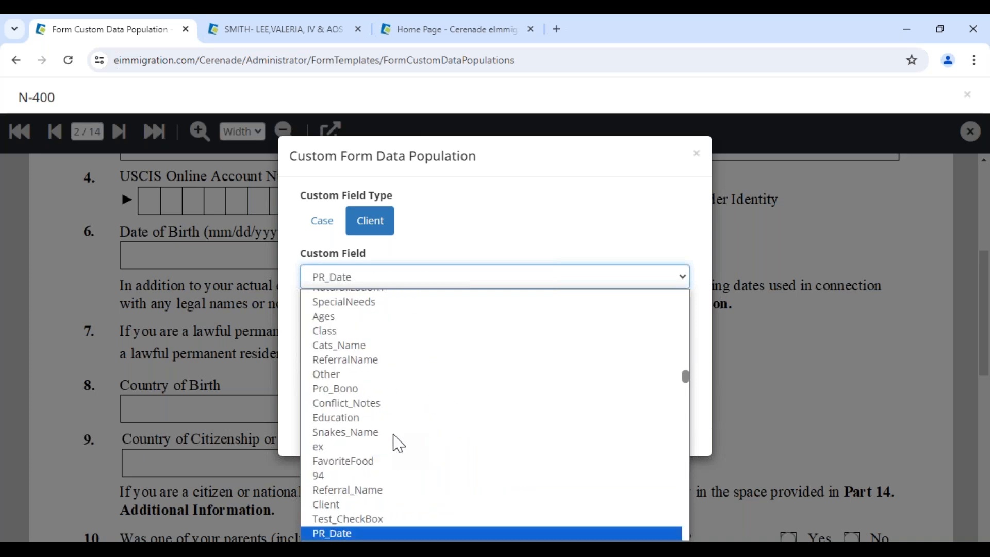
key(Return)
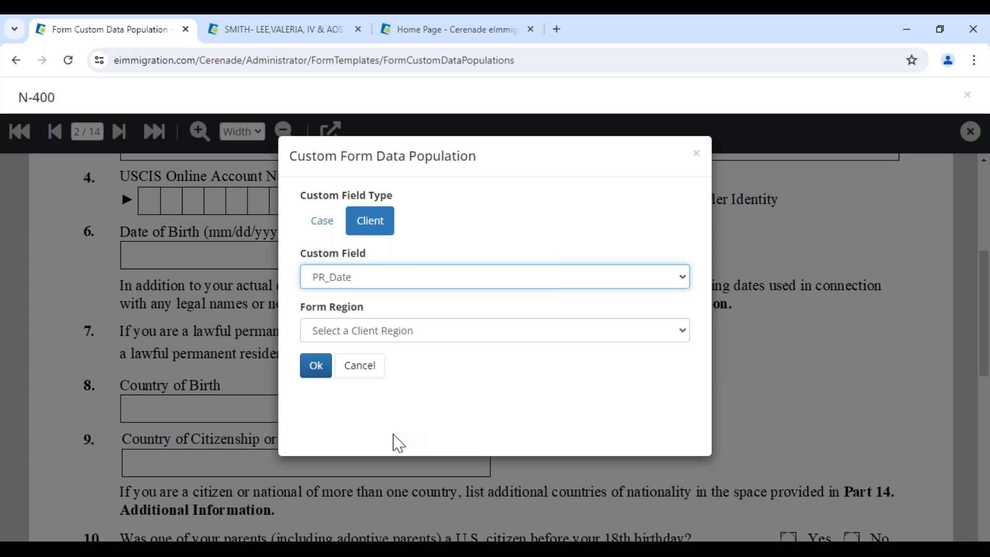
Set the form region to Alien, confirm the data population, and close the N-400 form
click(385, 336)
click(375, 381)
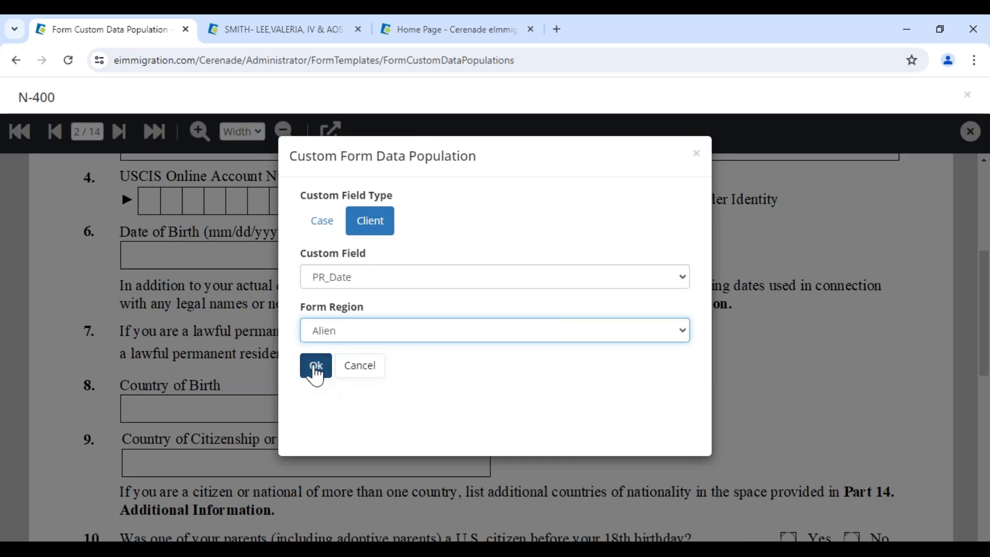
click(315, 365)
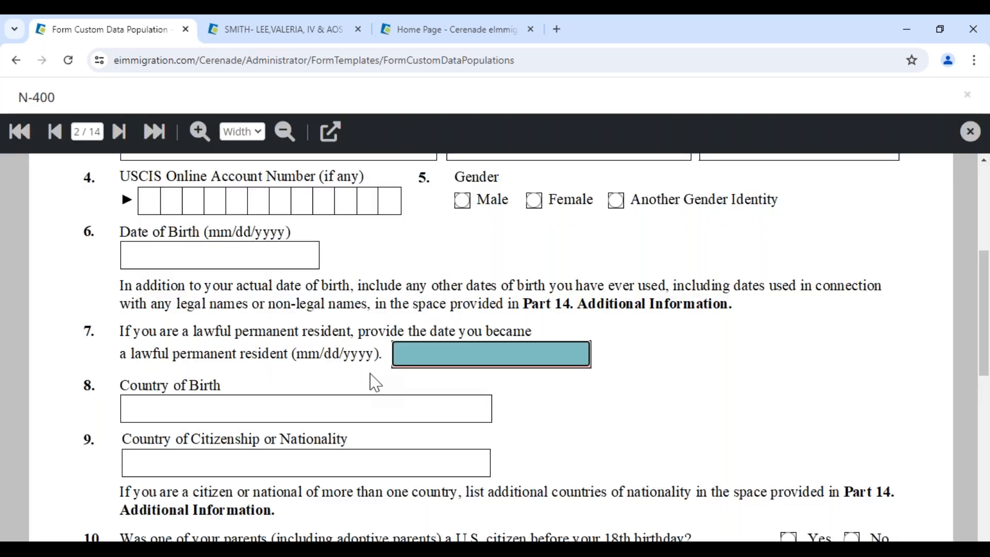
click(970, 132)
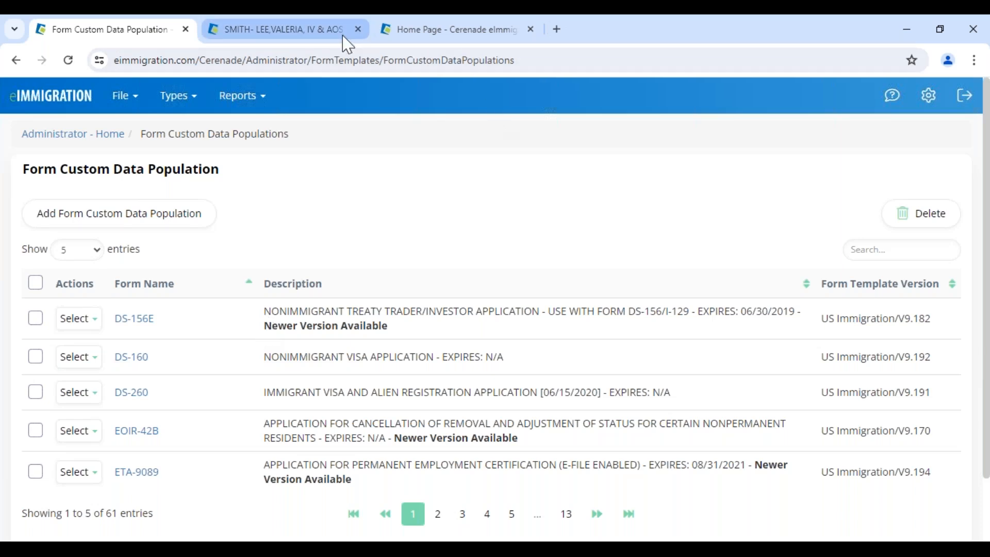
Switch to the case management home page and open the forms of the recently updated IV & AOS (1-Step) Family-Based case
click(413, 32)
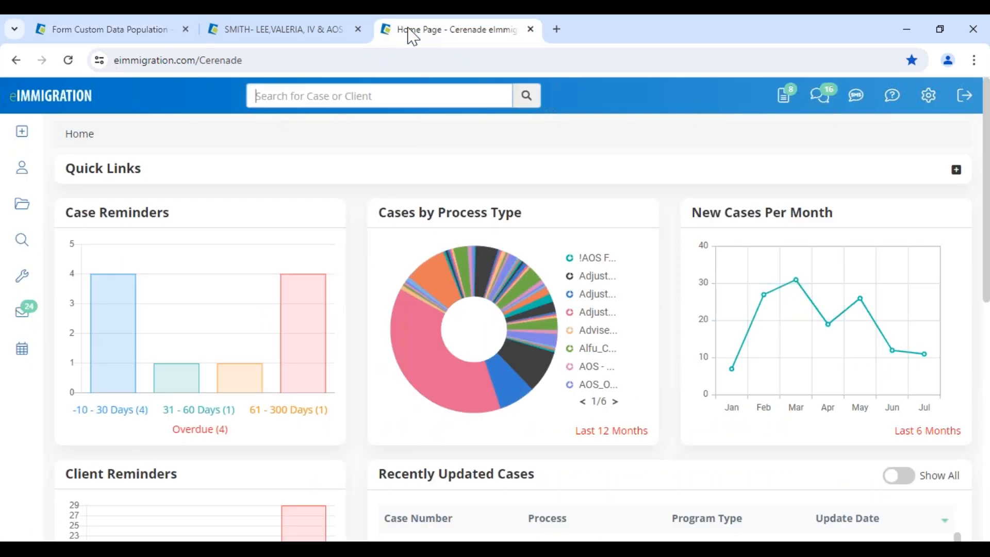
mouse_move(438, 332)
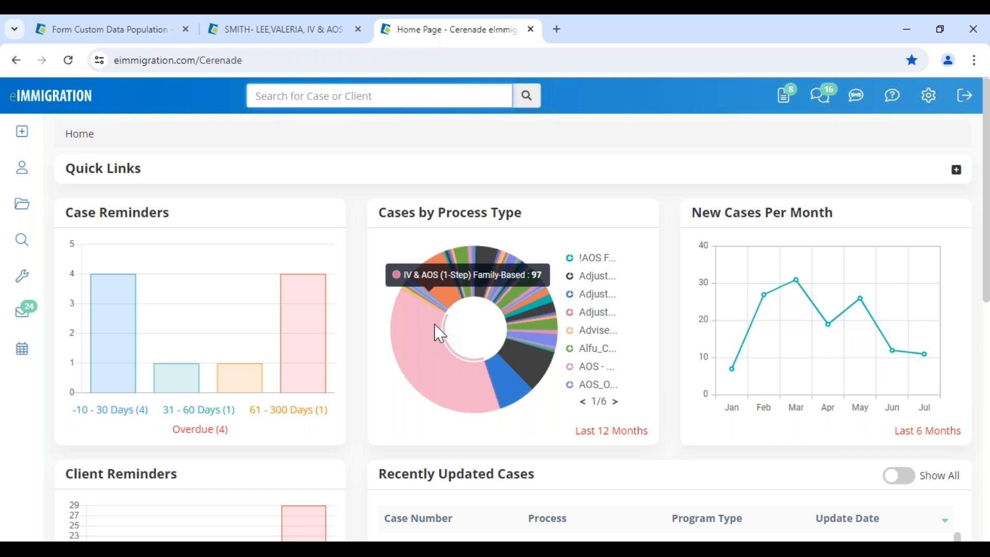
scroll(438, 332, down, 5)
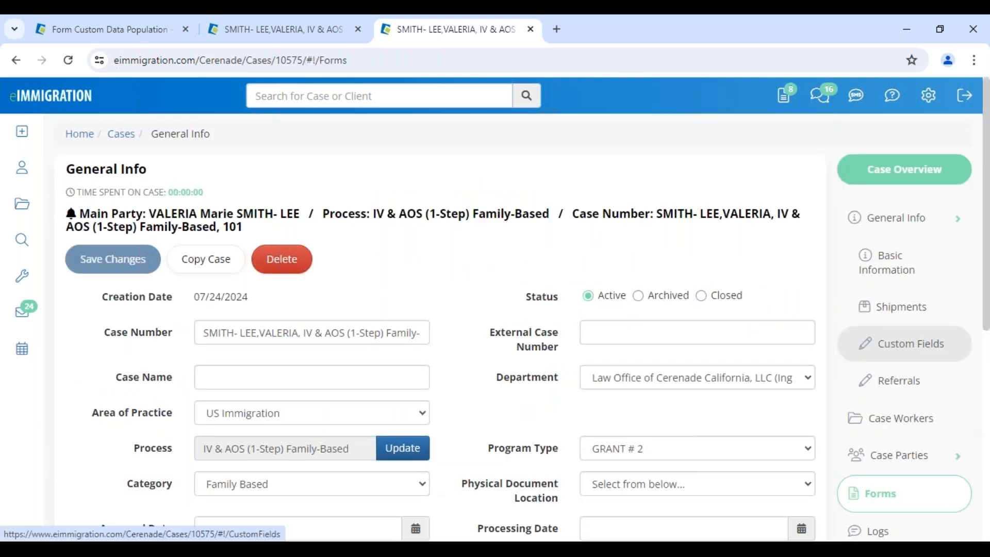
Find system forms by the name "400" and add form N-400 to the case
click(110, 328)
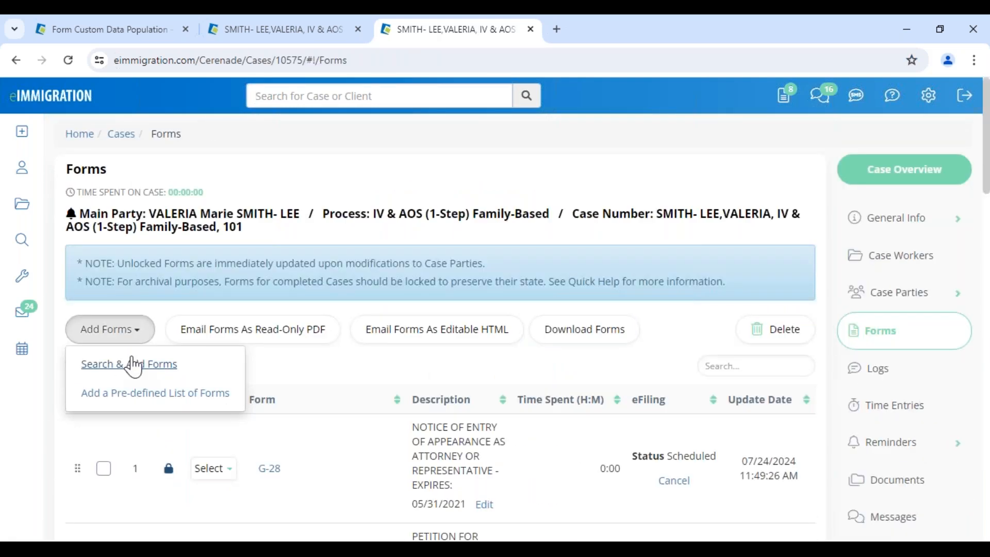
click(132, 364)
click(309, 235)
text(400)
key(Return)
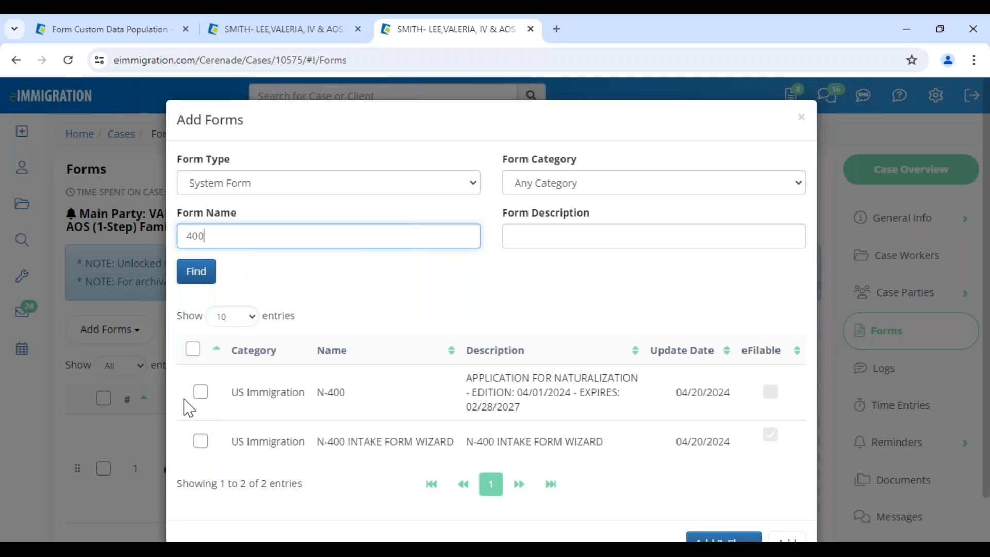
click(189, 407)
scroll(741, 494, down, 1)
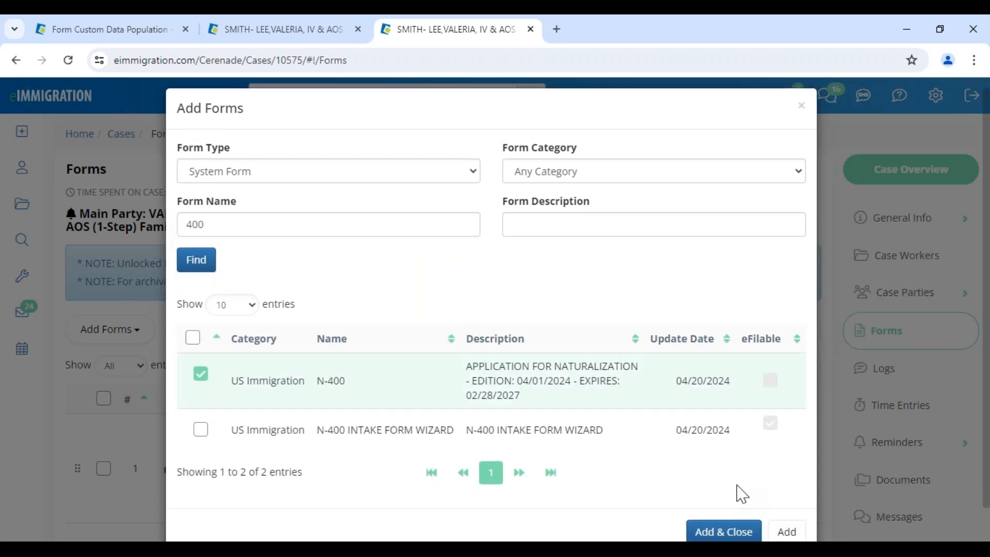
scroll(740, 494, down, 1)
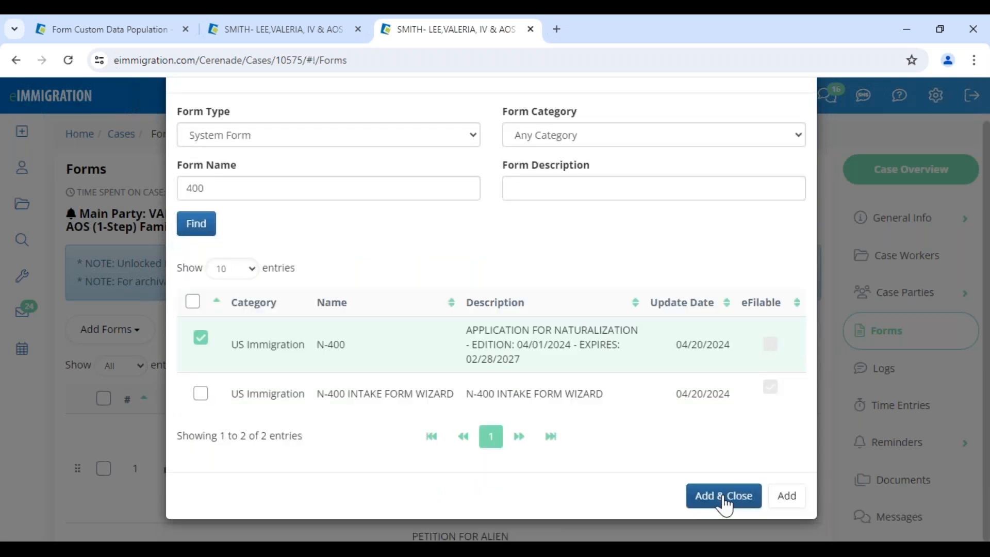
click(724, 495)
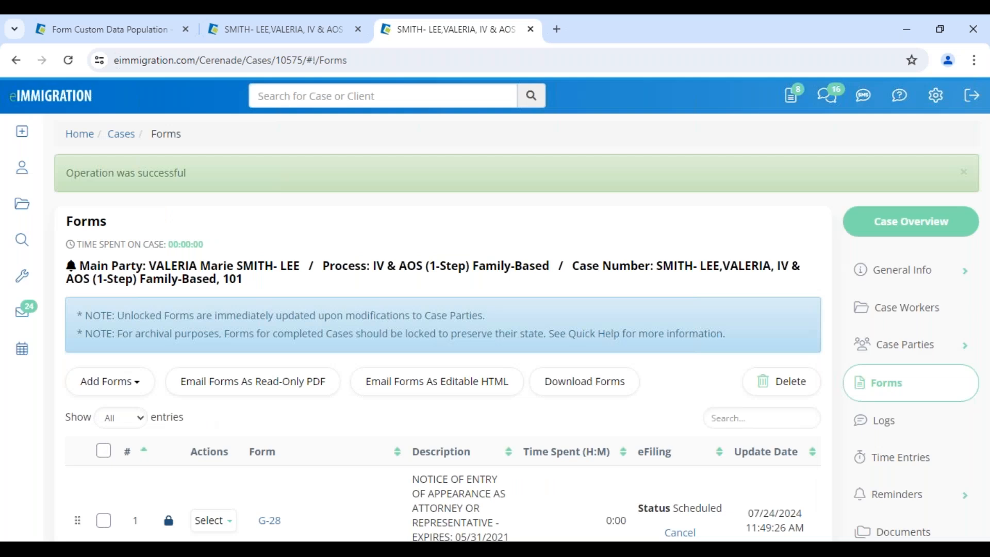
In the case parties, change the main party's role from Petitioner to Alien
click(910, 353)
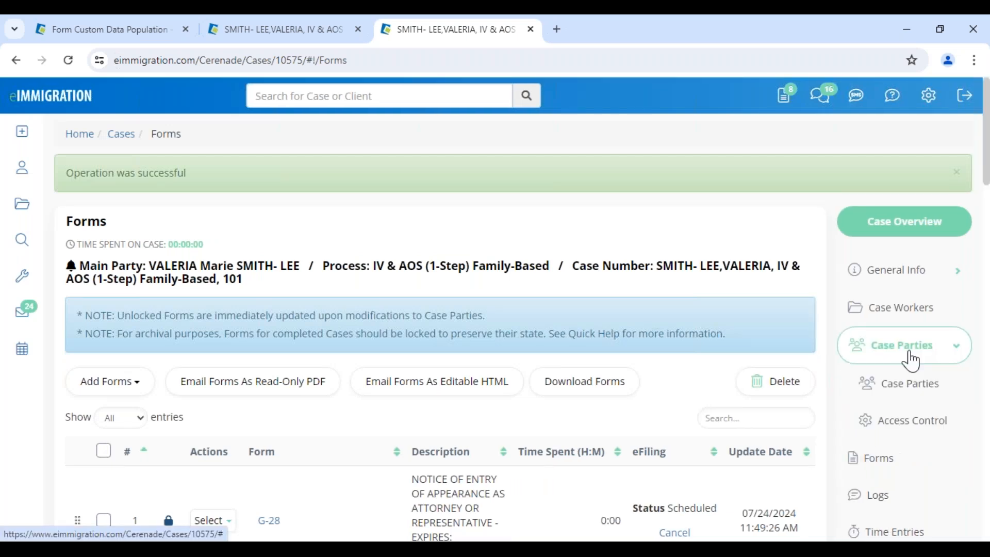
click(899, 383)
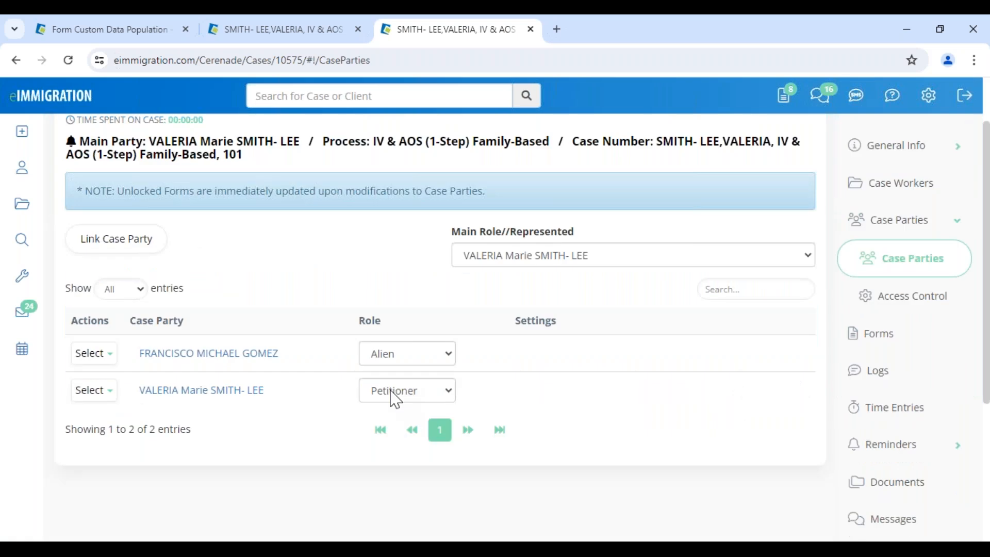
click(395, 399)
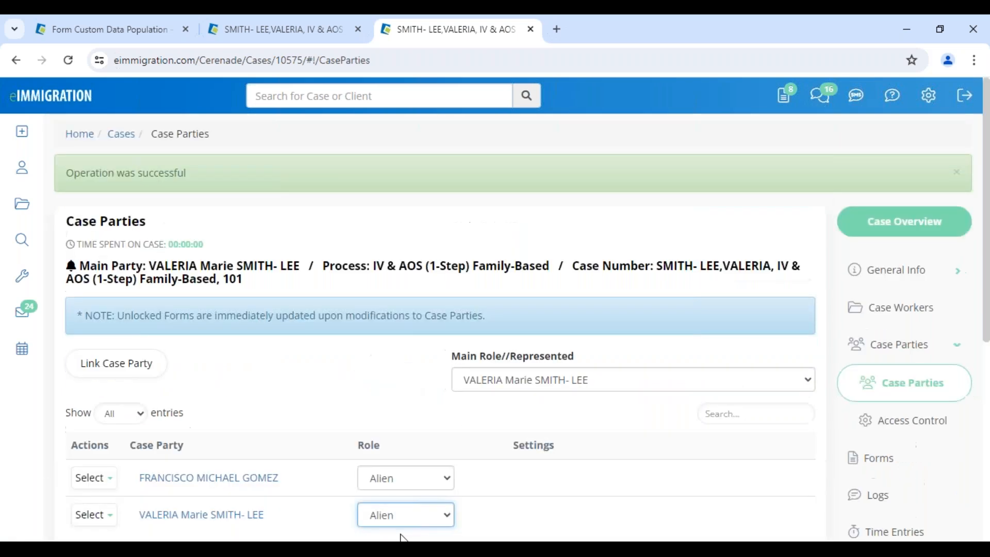
Open the case's N-400 form, check the item 7 lawful permanent resident date on page 2, and close the form
click(94, 478)
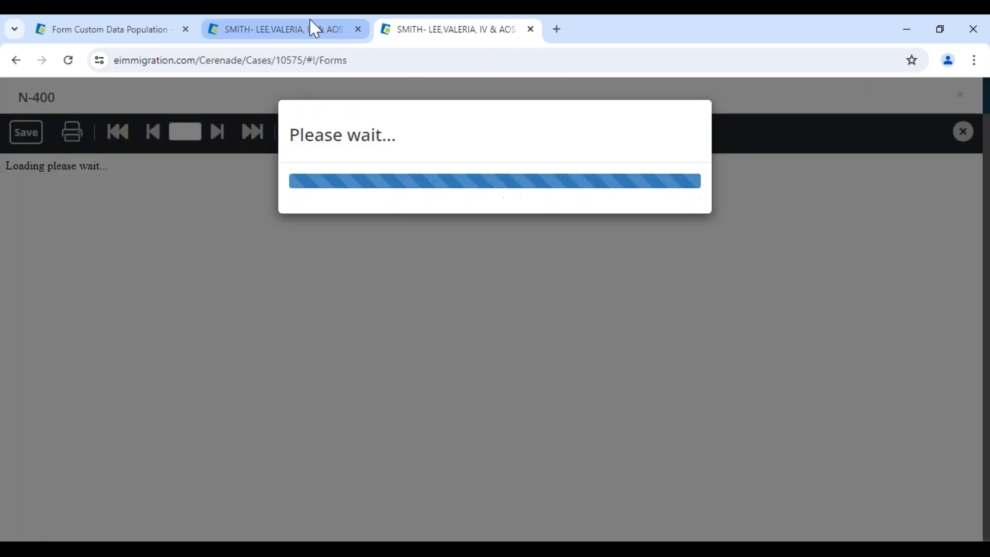
mouse_move(310, 28)
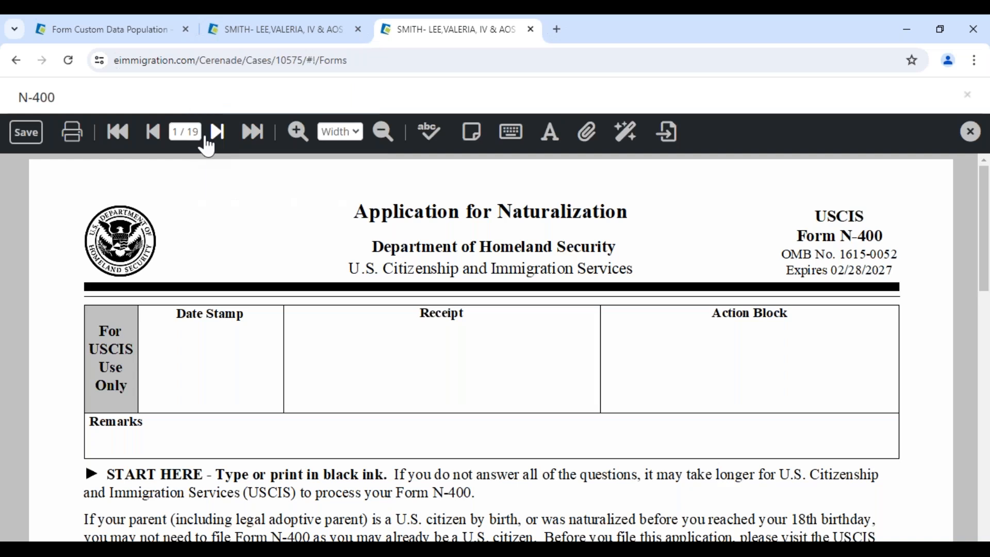
click(207, 139)
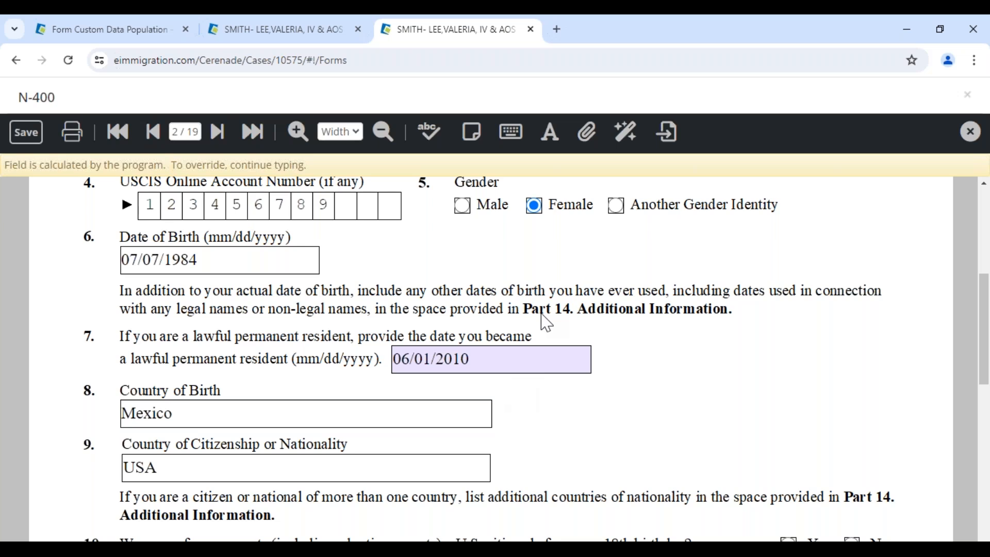
click(967, 136)
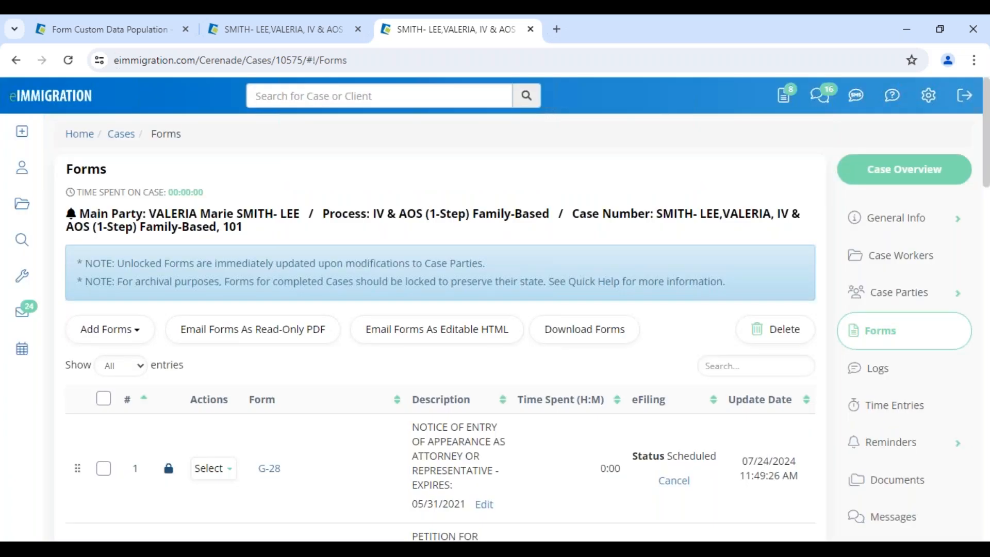
Switch to the administrator site and open the system intake forms within the custom form templates
click(98, 30)
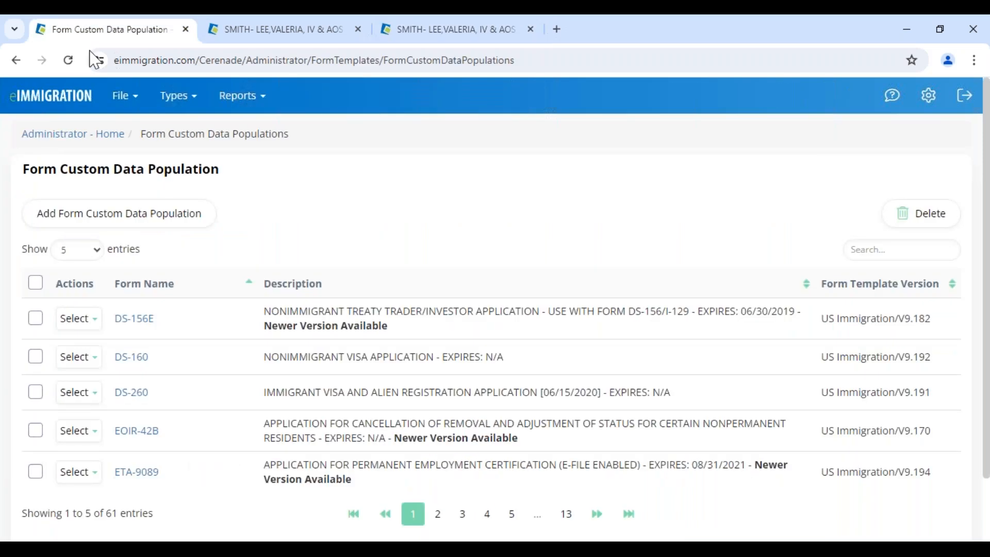
click(47, 136)
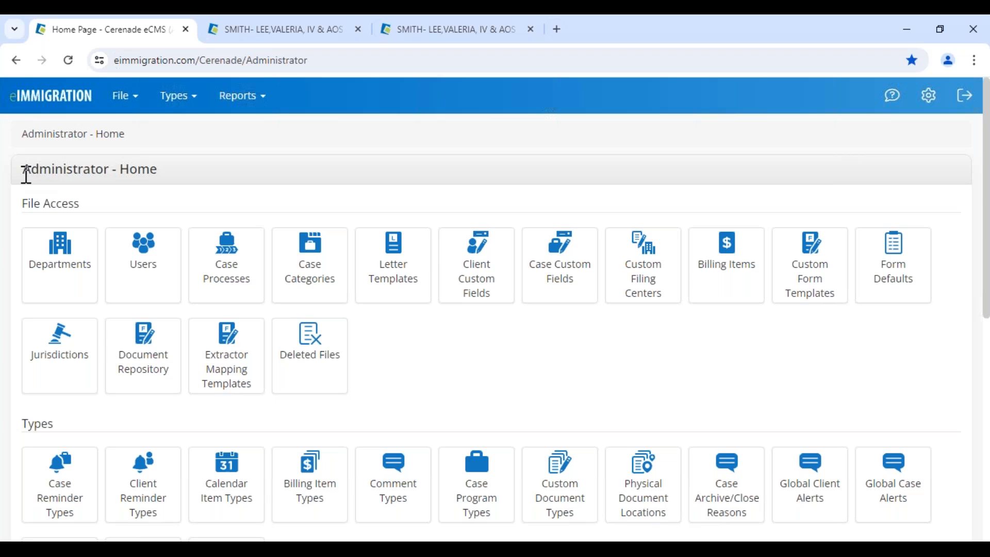
drag(26, 172, 190, 177)
click(808, 338)
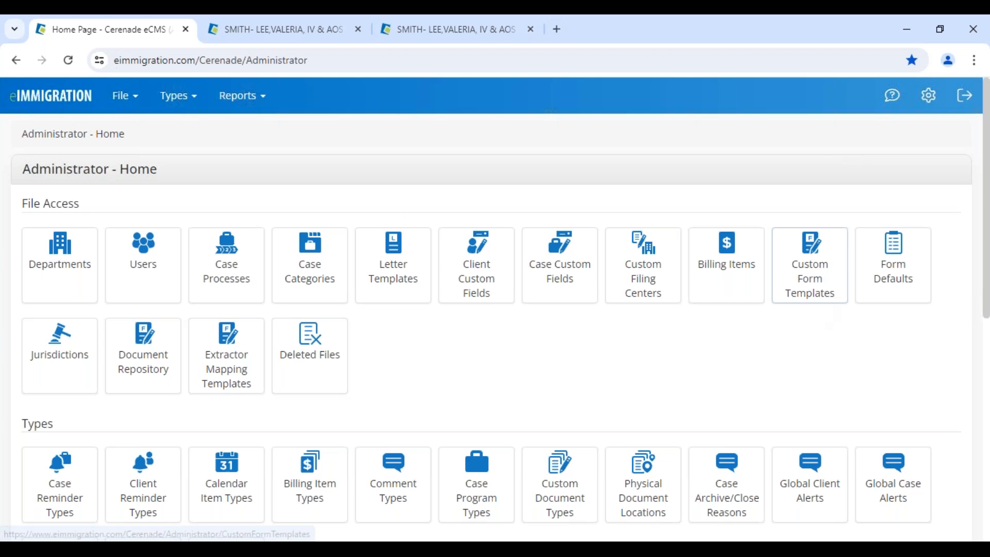
click(817, 292)
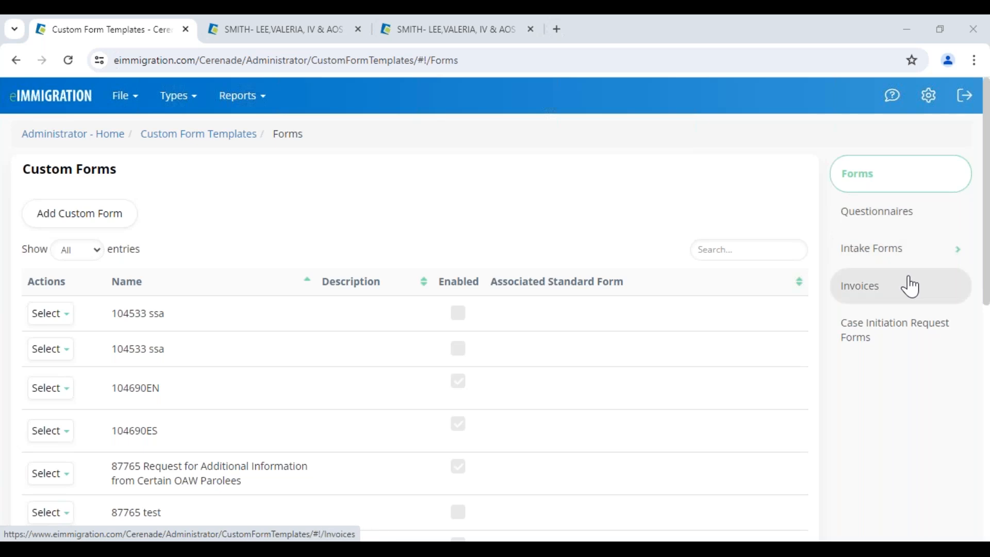
click(901, 262)
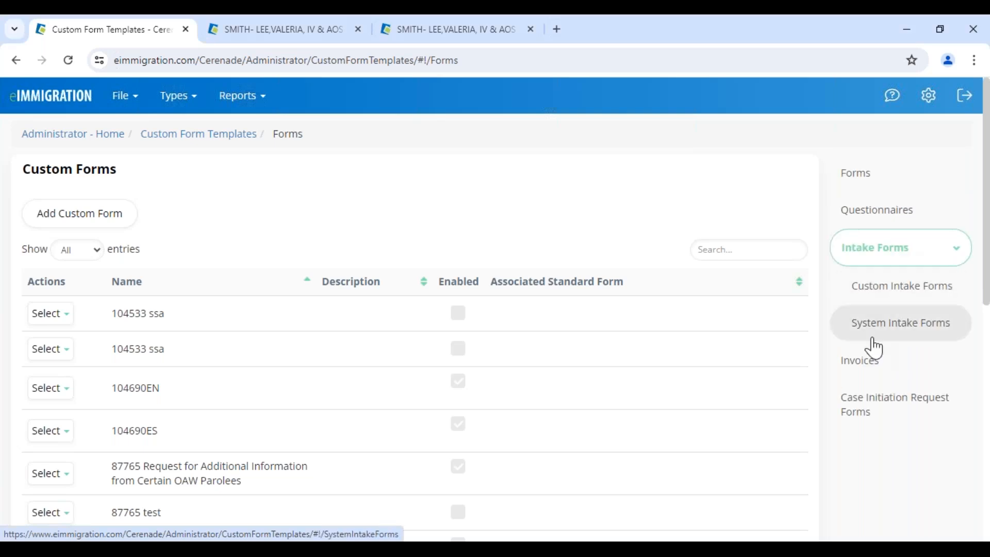
click(881, 330)
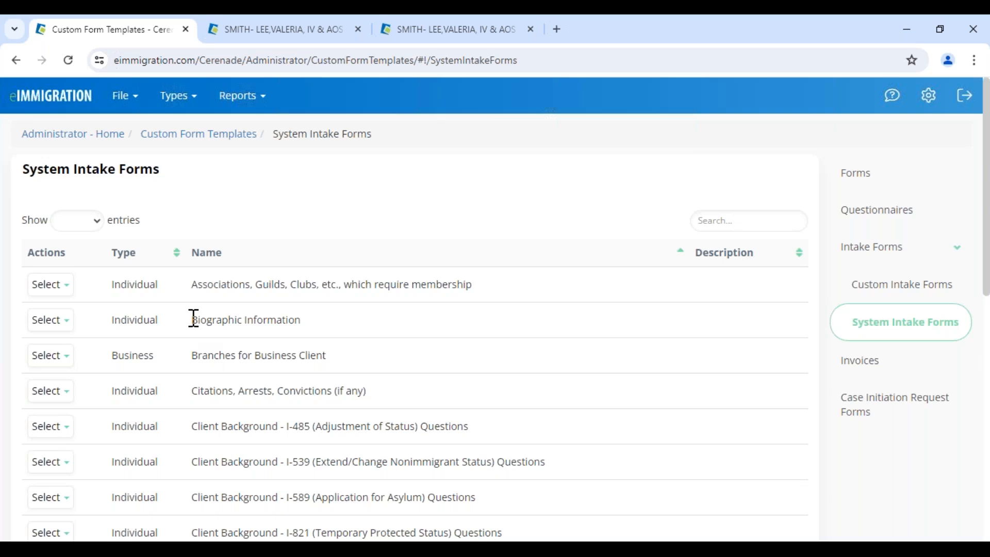
Copy the system intake form "Client Background - N-400 (Naturalization) Questions"
scroll(194, 318, down, 1)
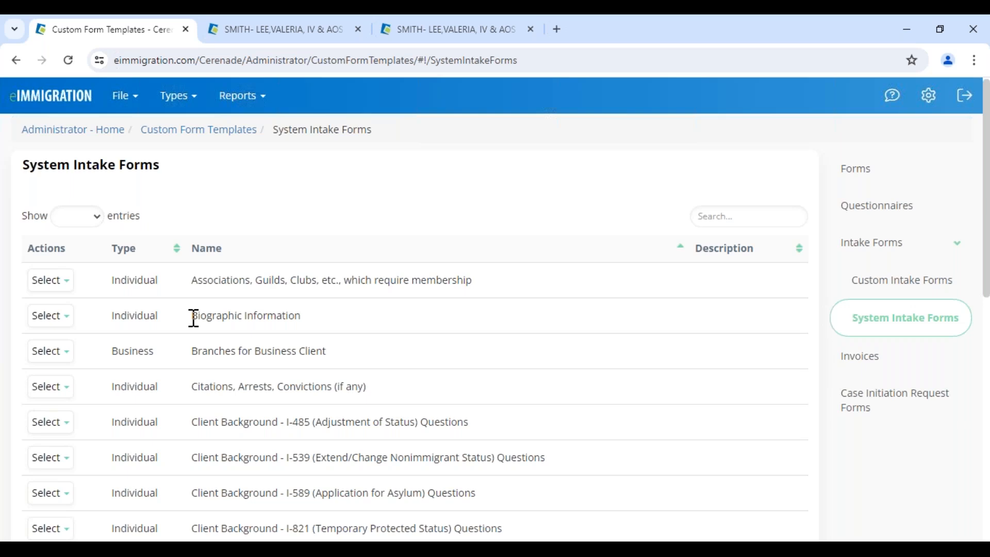
scroll(194, 318, down, 7)
drag(192, 242, 467, 254)
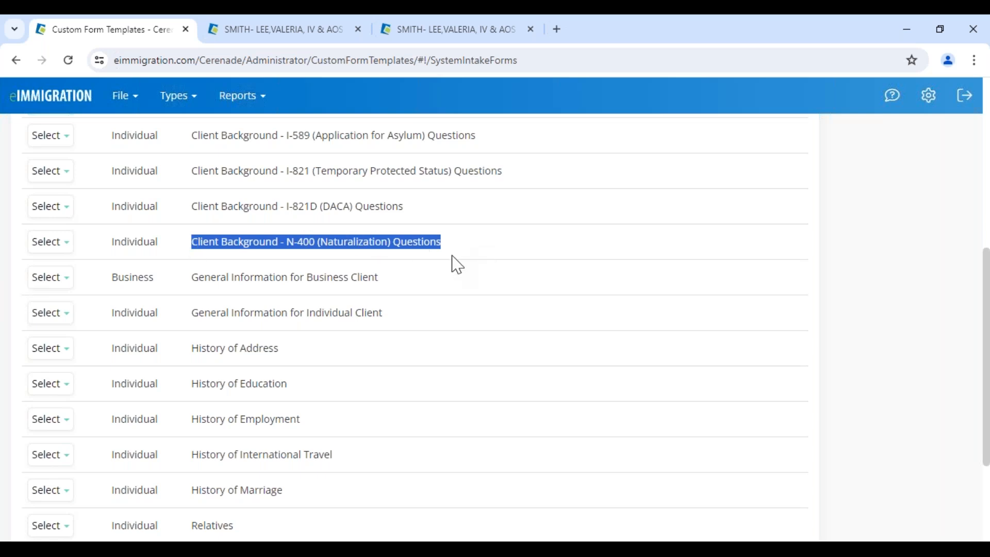
click(52, 247)
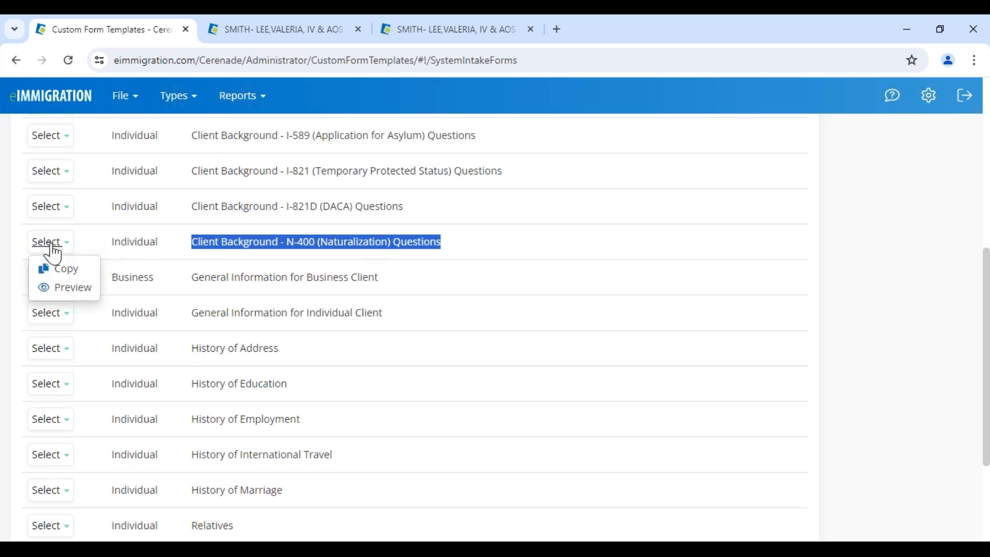
click(74, 279)
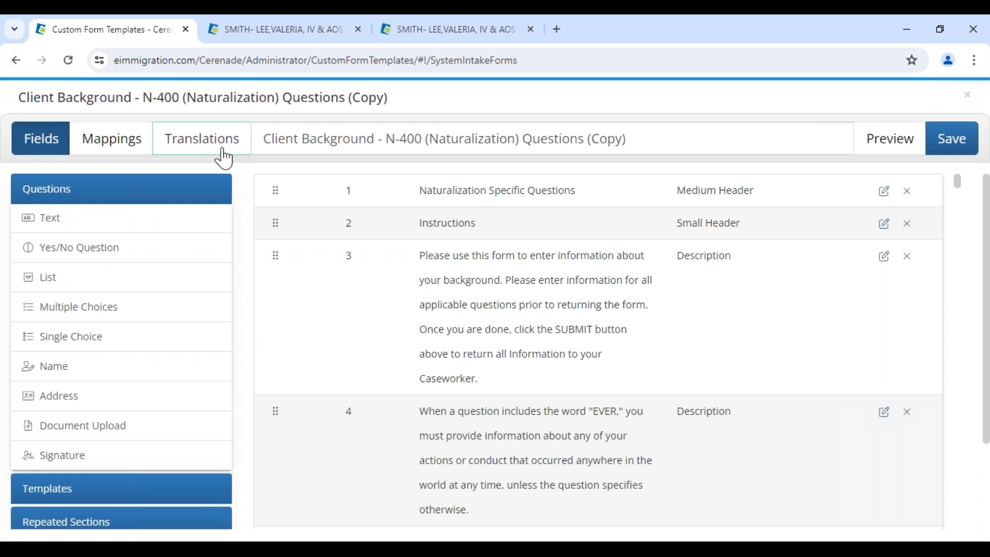
Enable translations for the copied N-400 intake form and add Spanish and Portuguese
click(224, 155)
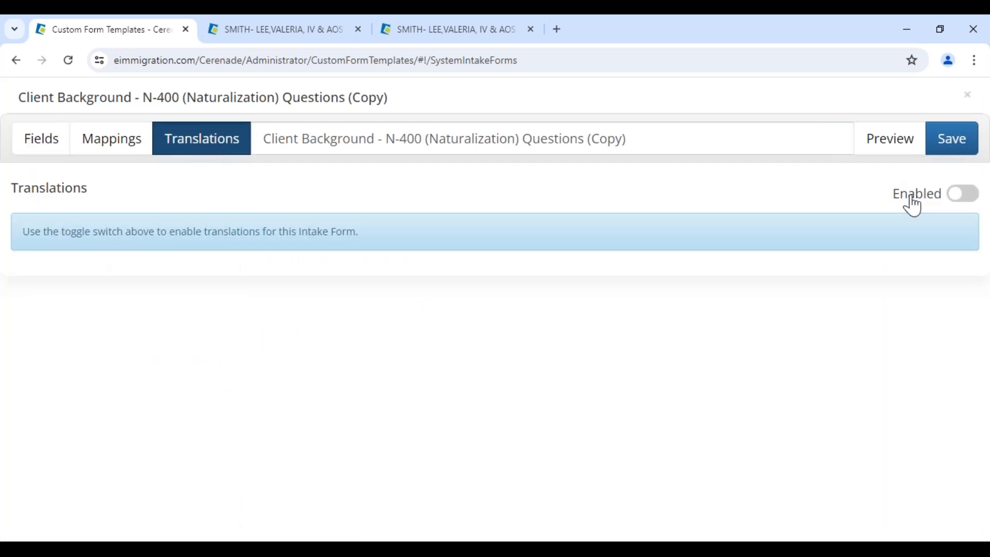
click(966, 201)
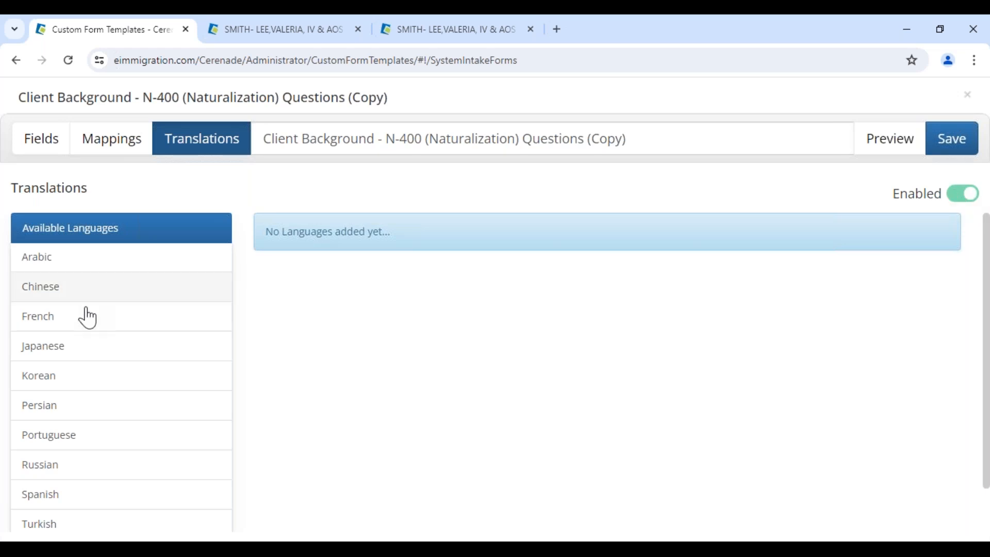
click(96, 439)
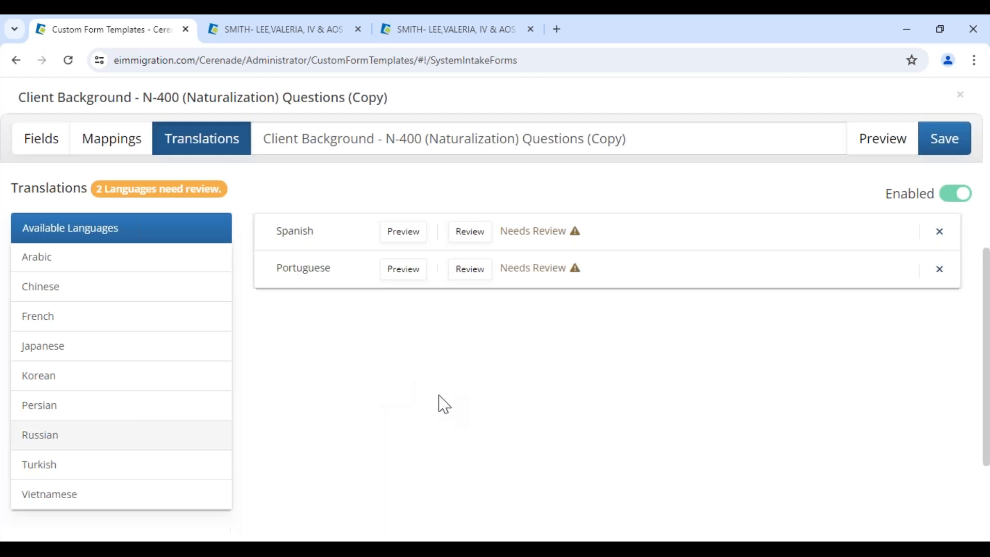
Try to review the Spanish translation of the copied intake form and dismiss the translation service errors
click(470, 232)
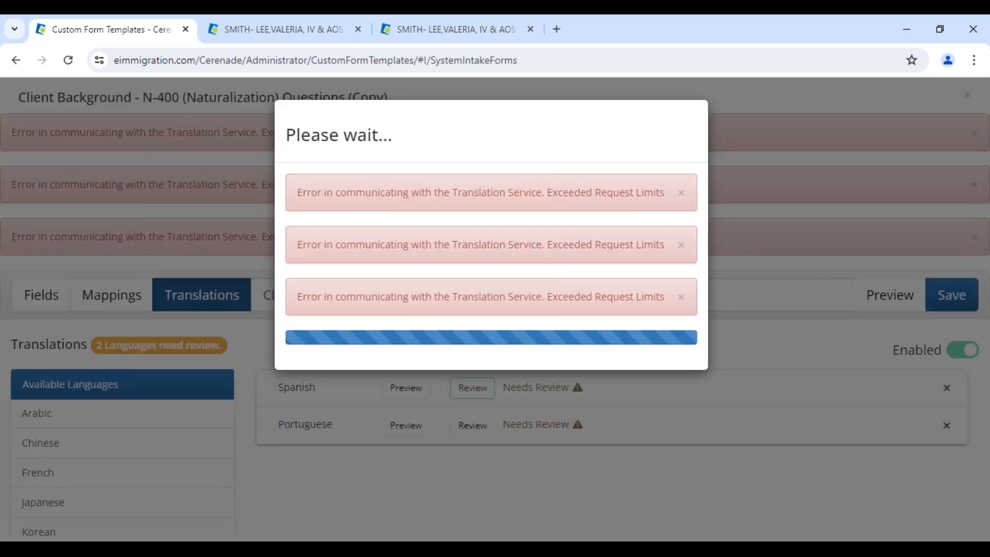
click(681, 193)
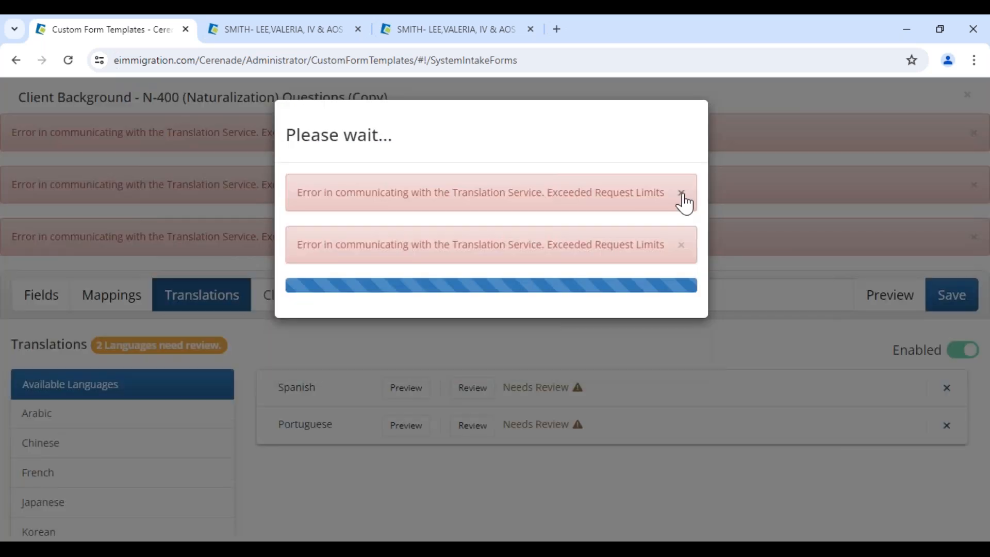
click(680, 193)
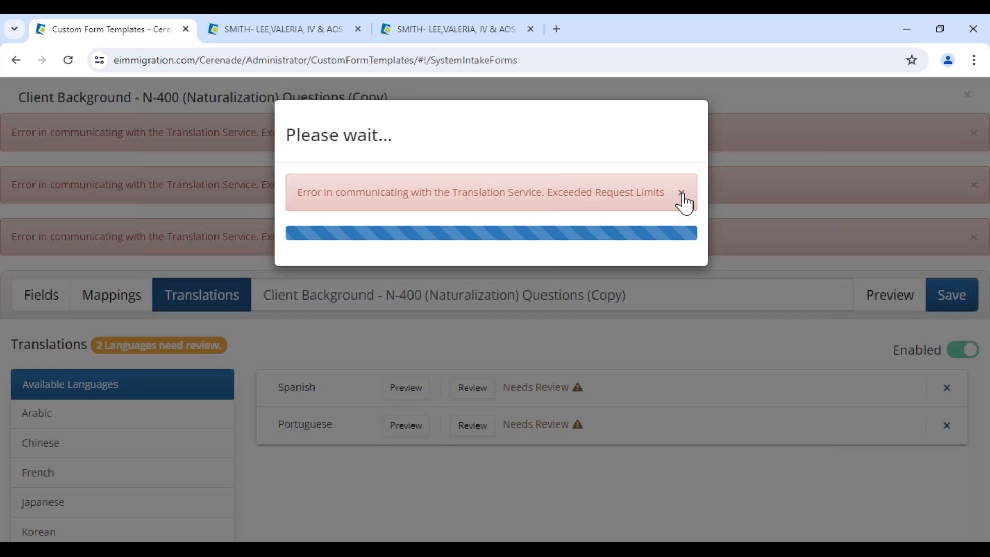
click(681, 193)
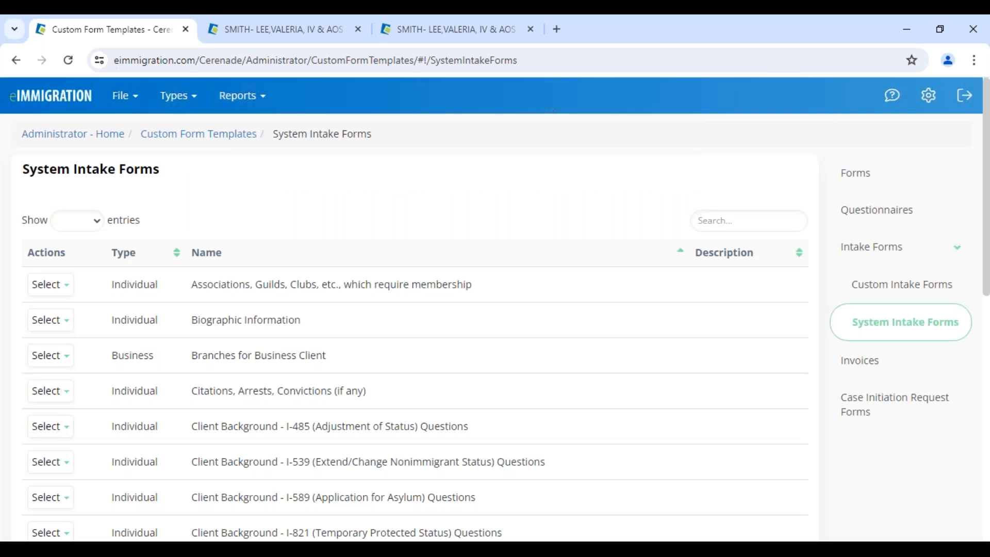
Copy the system N-400 naturalization intake form again and enable Spanish and Portuguese translations for the new copy
scroll(495, 330, down, 4)
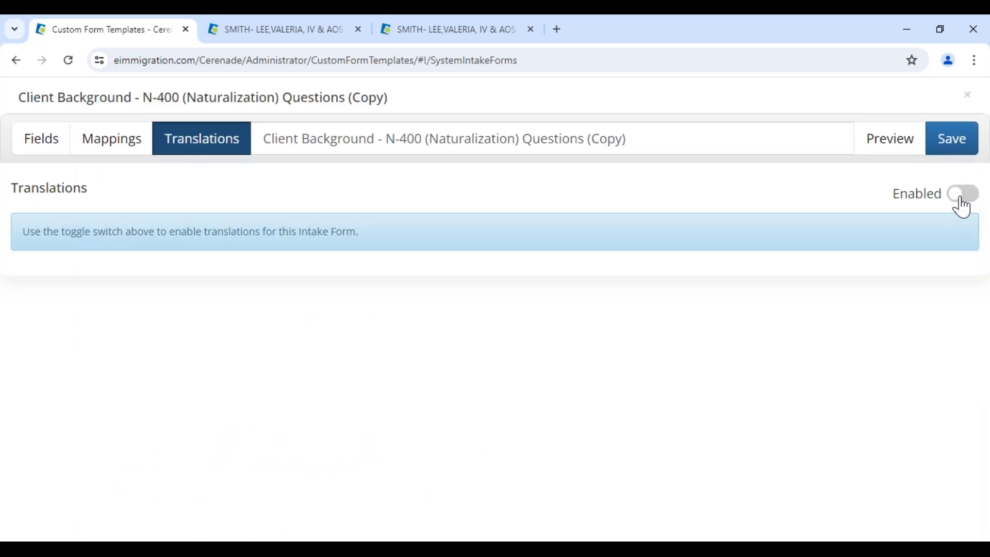
click(961, 201)
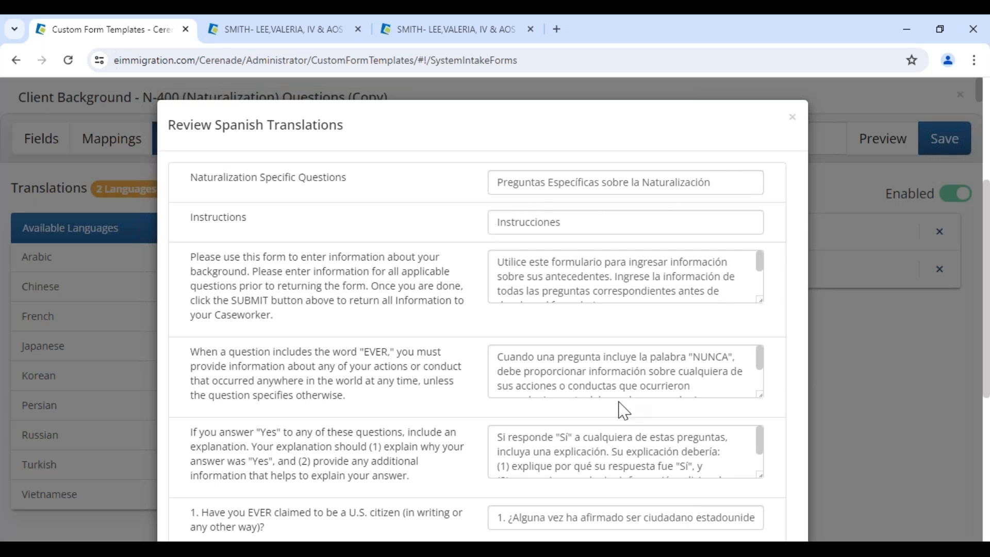
Review the Spanish and Portuguese translations of the copied N-400 intake form through to the last question and submit them
scroll(623, 411, down, 10)
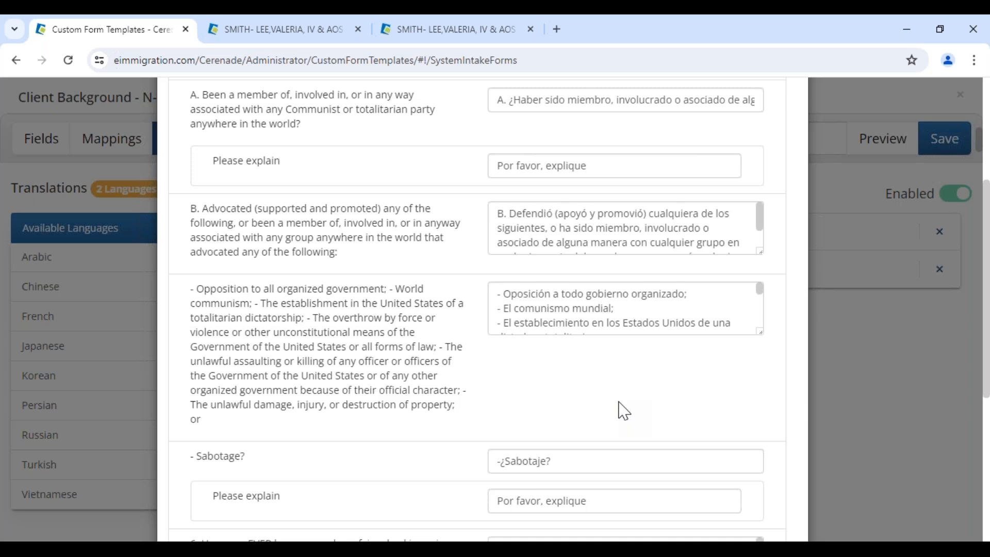
scroll(624, 411, down, 10)
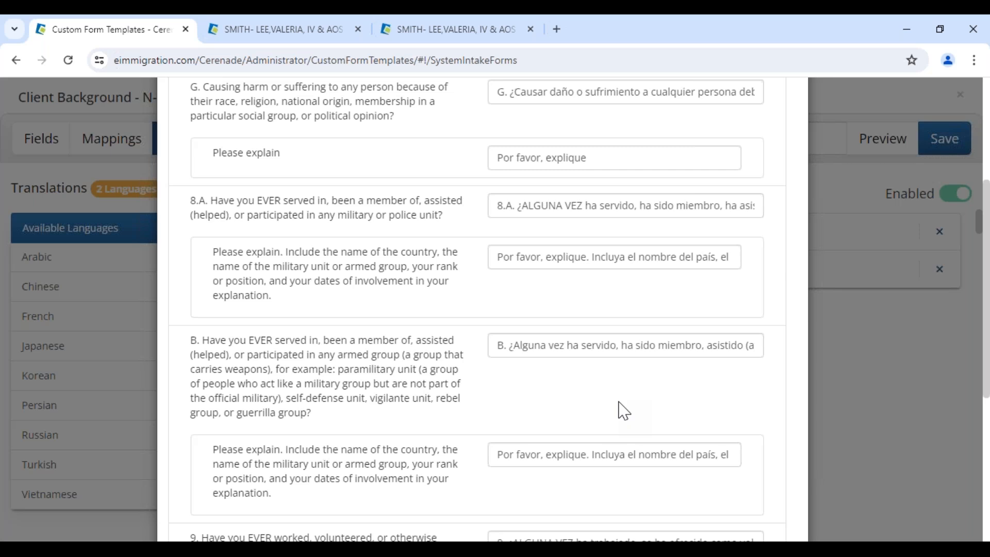
scroll(624, 411, down, 10)
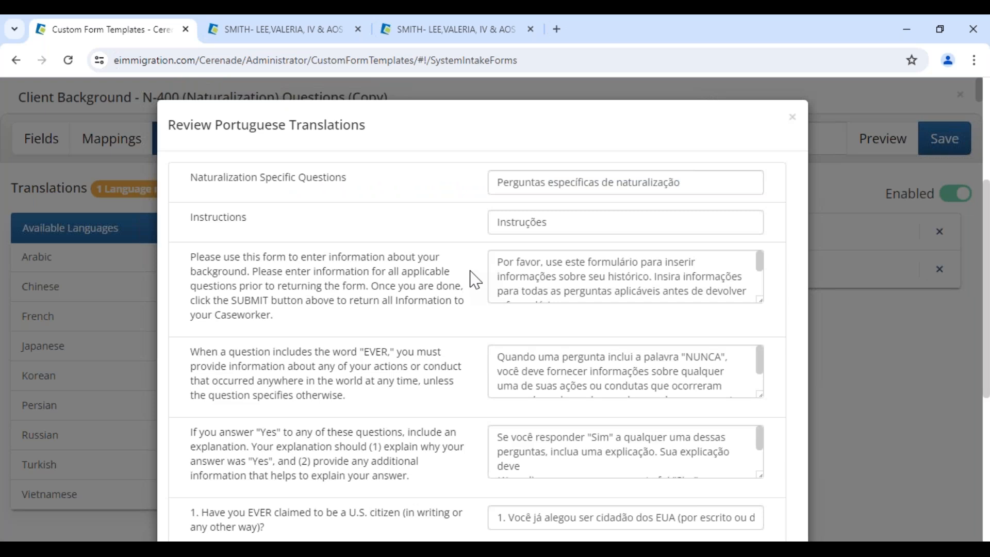
scroll(475, 280, down, 20)
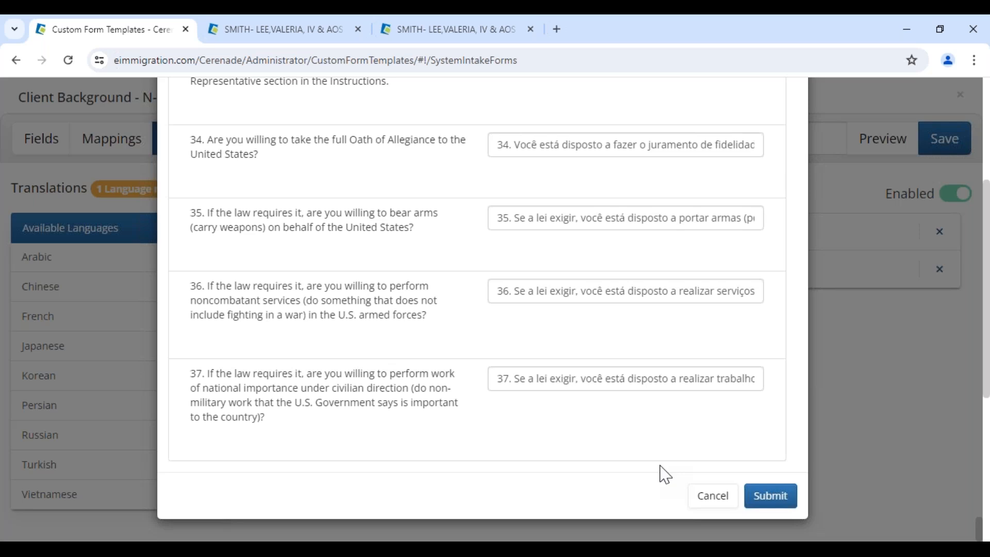
click(770, 495)
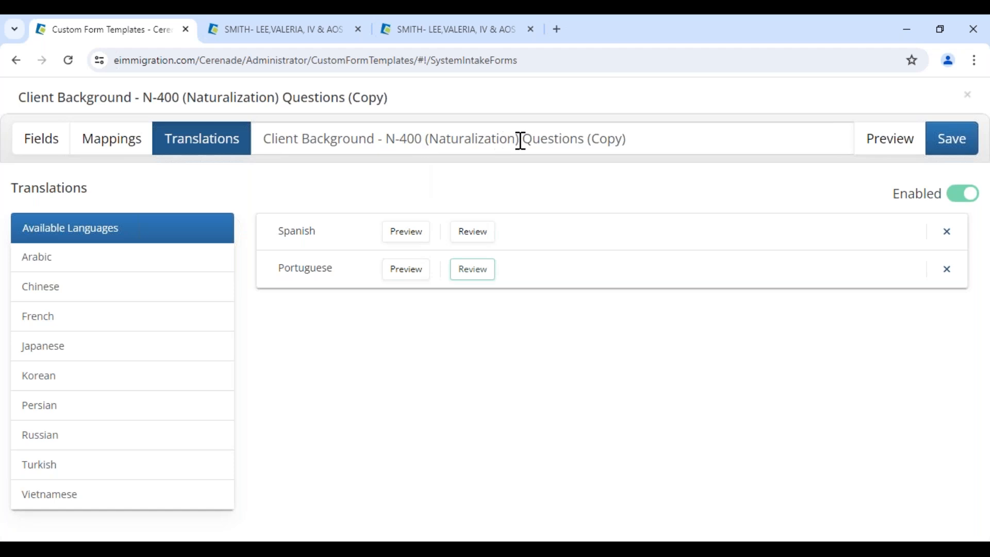
Rename the copied intake form as "Client Background - N-400 (Naturalization) Questions - Translations available"
click(590, 138)
drag(597, 137, 835, 146)
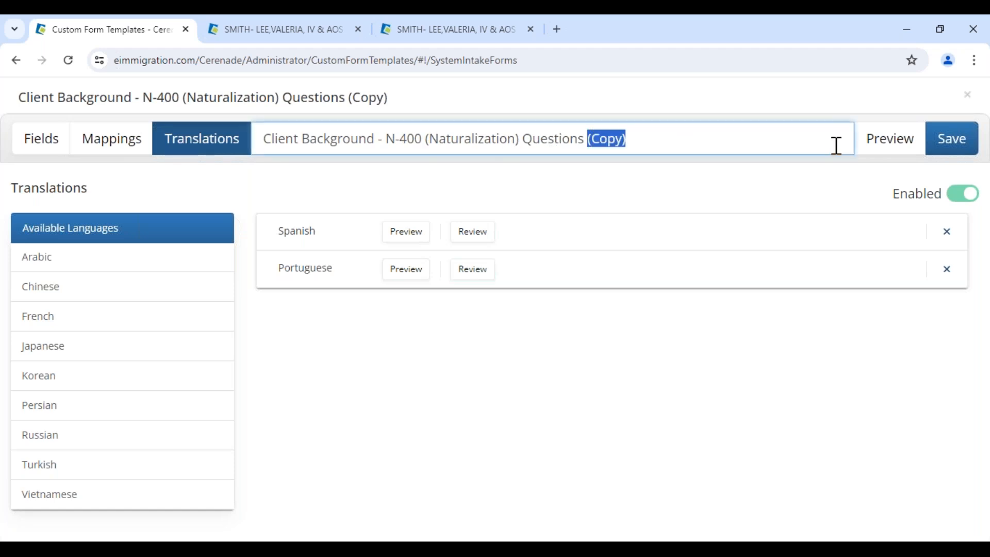
text(- Spa)
key(BackSpace)
key(BackSpace)
key(BackSpace)
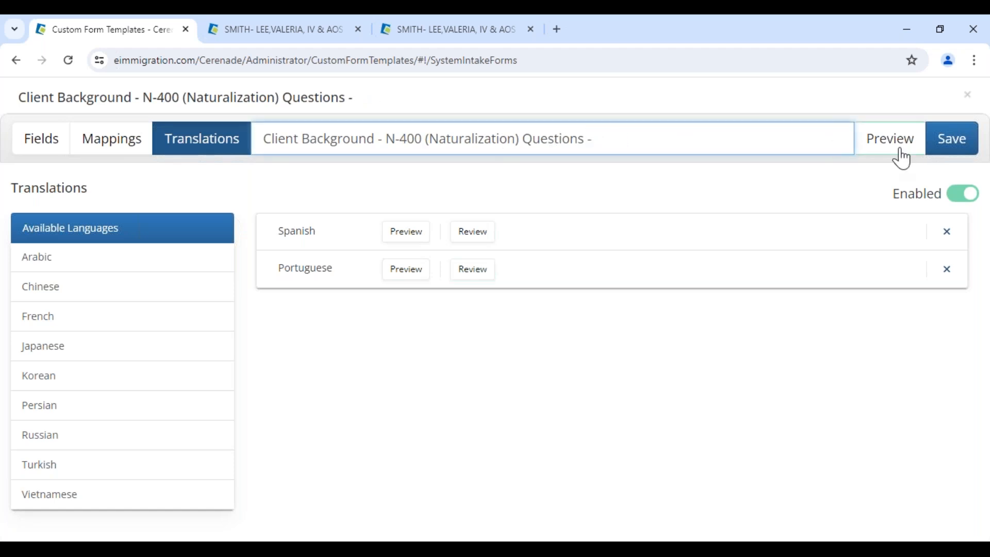
text(TRanslati)
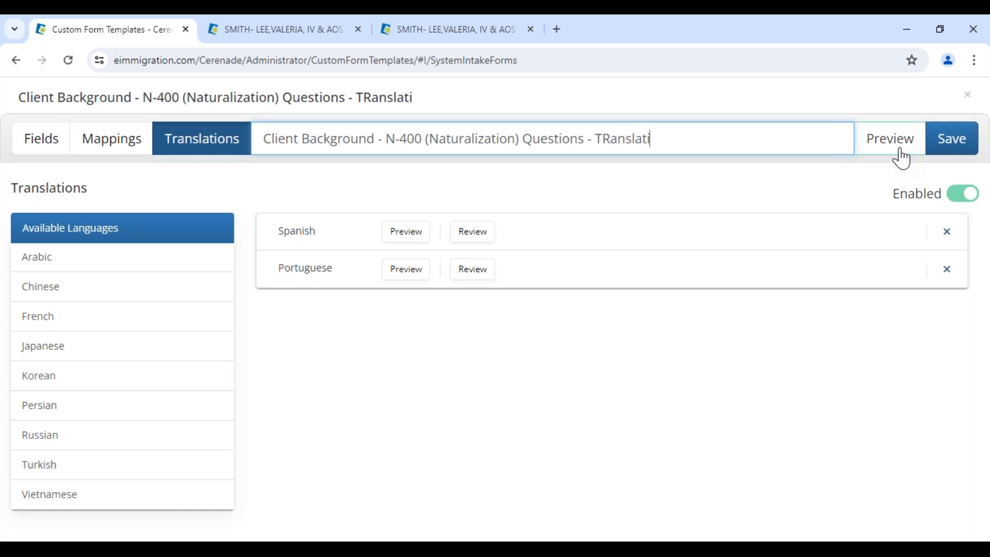
text(ons available)
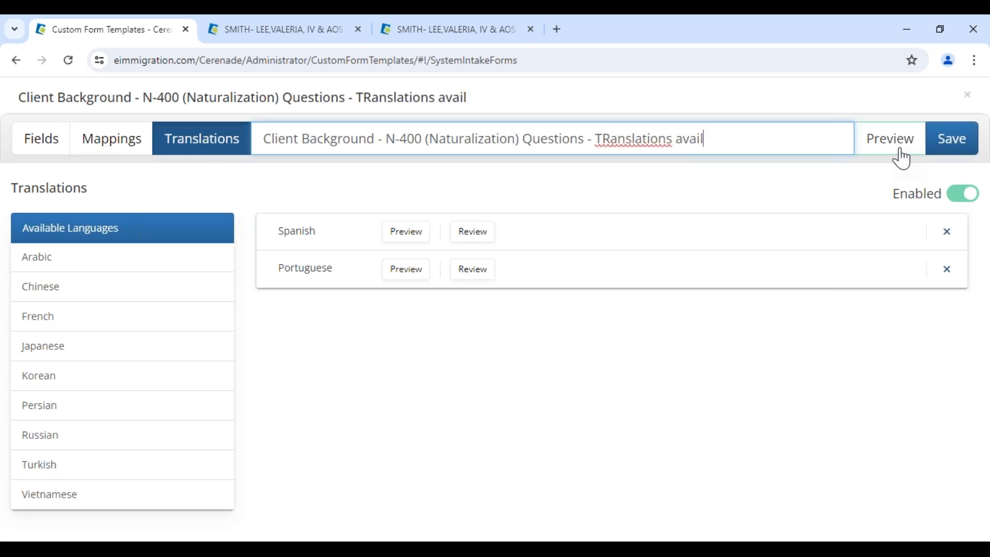
click(610, 140)
key(BackSpace)
text(r)
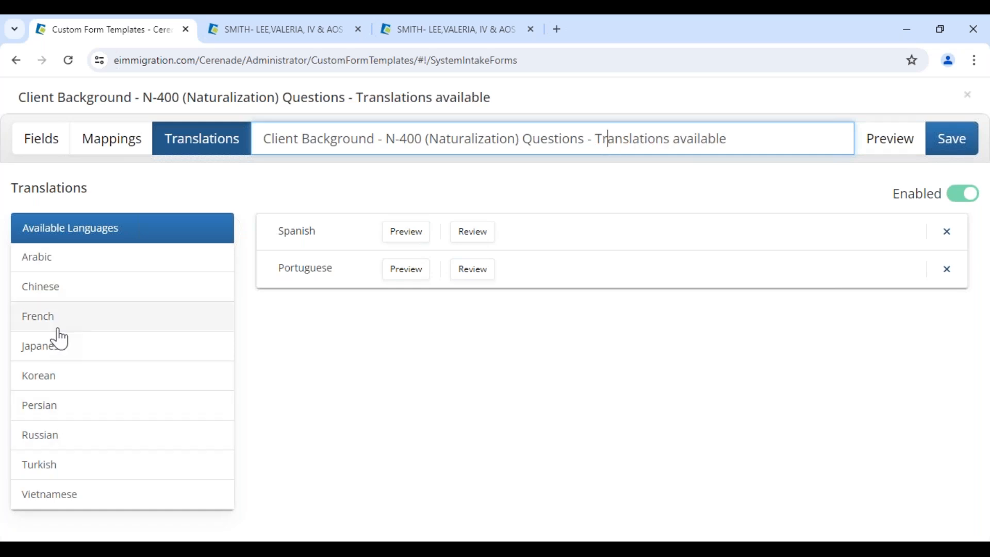
Add Chinese to the form's translations and submit its translation review
click(74, 296)
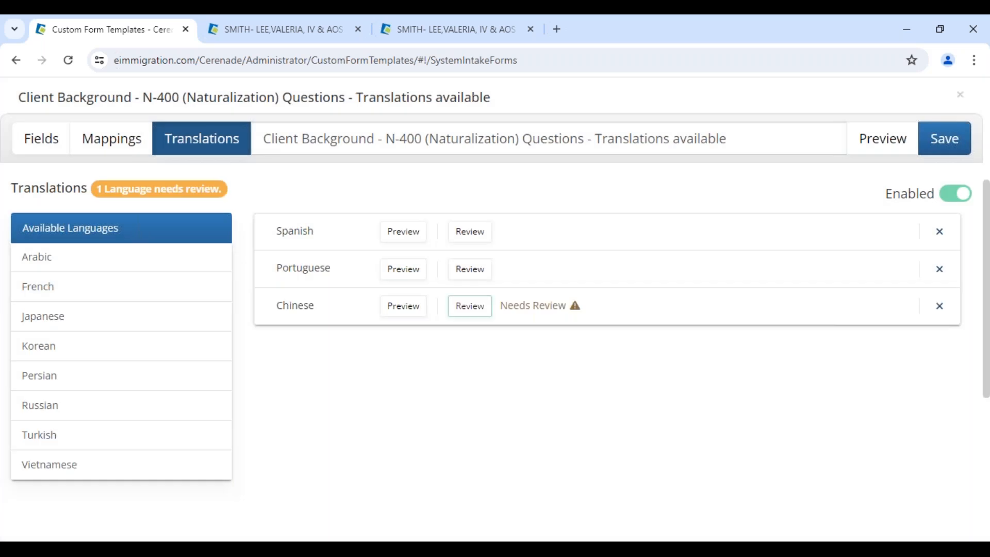
click(469, 306)
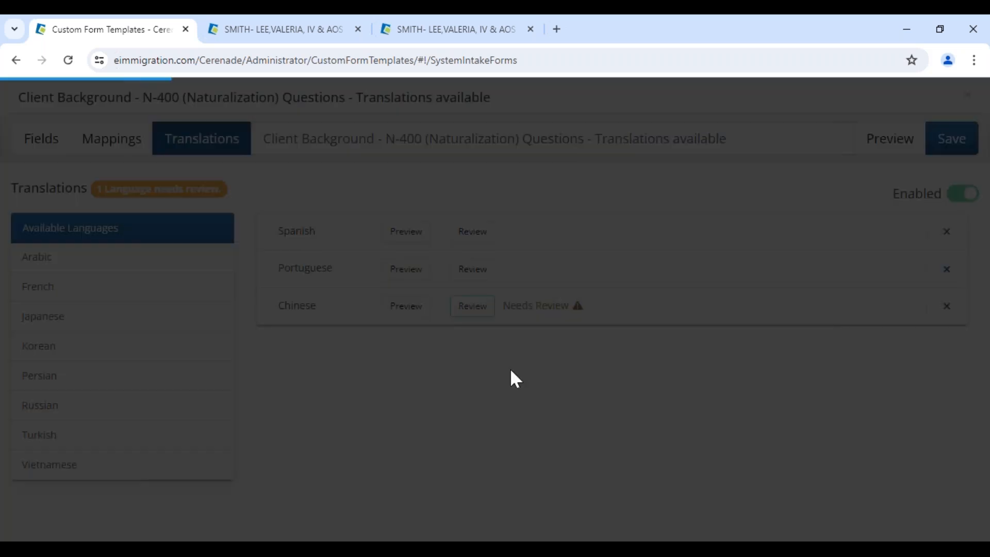
click(770, 495)
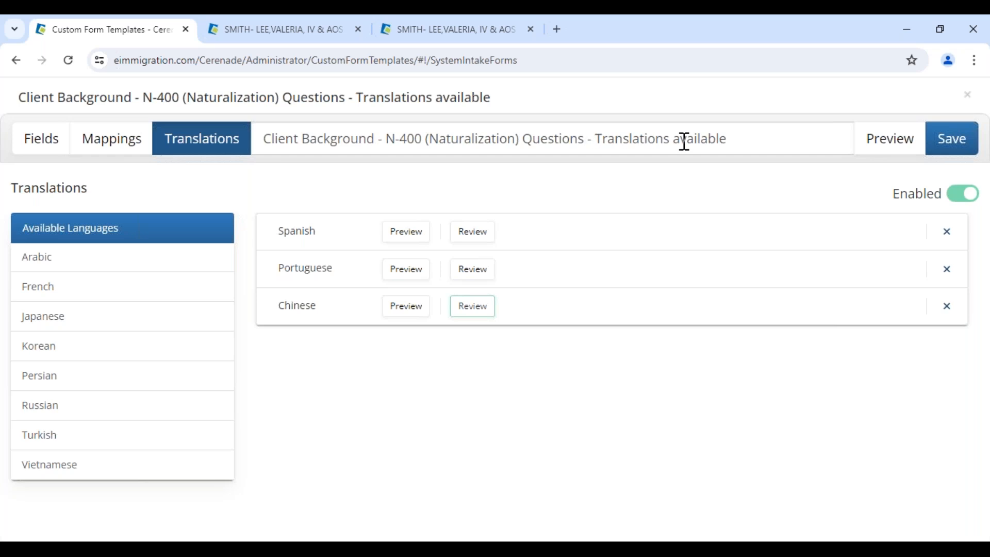
Save the translated N-400 form as an enabled custom intake form with no description and close the editor
click(965, 156)
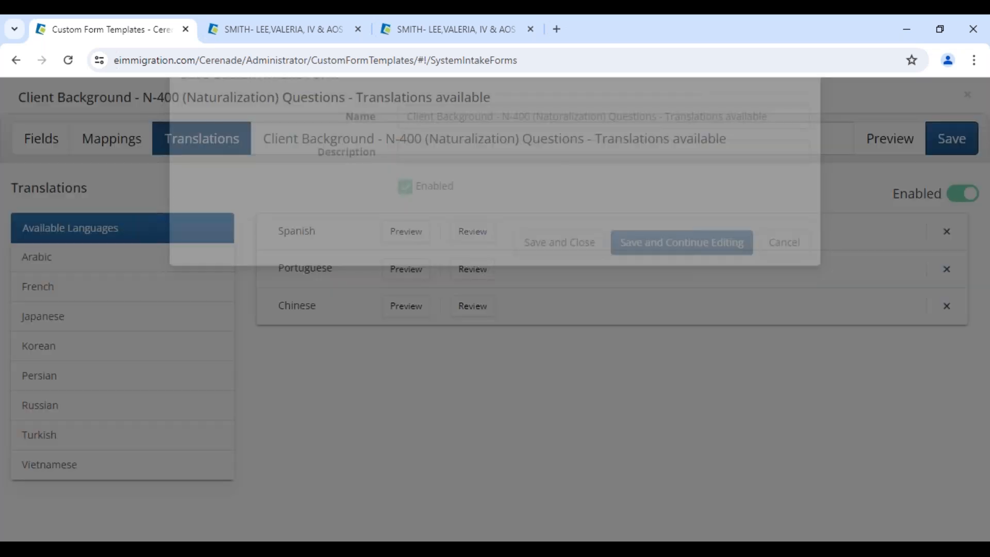
click(474, 195)
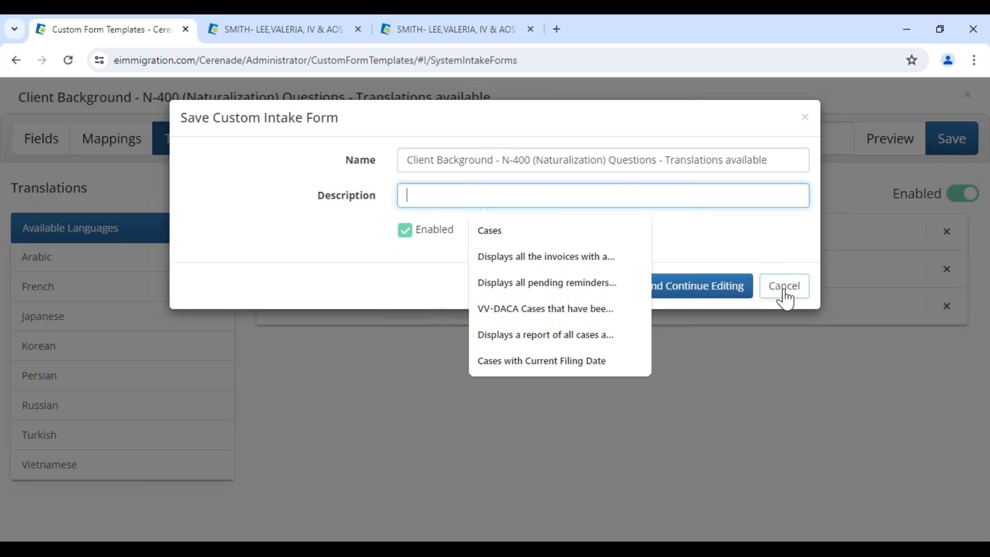
click(725, 256)
click(619, 289)
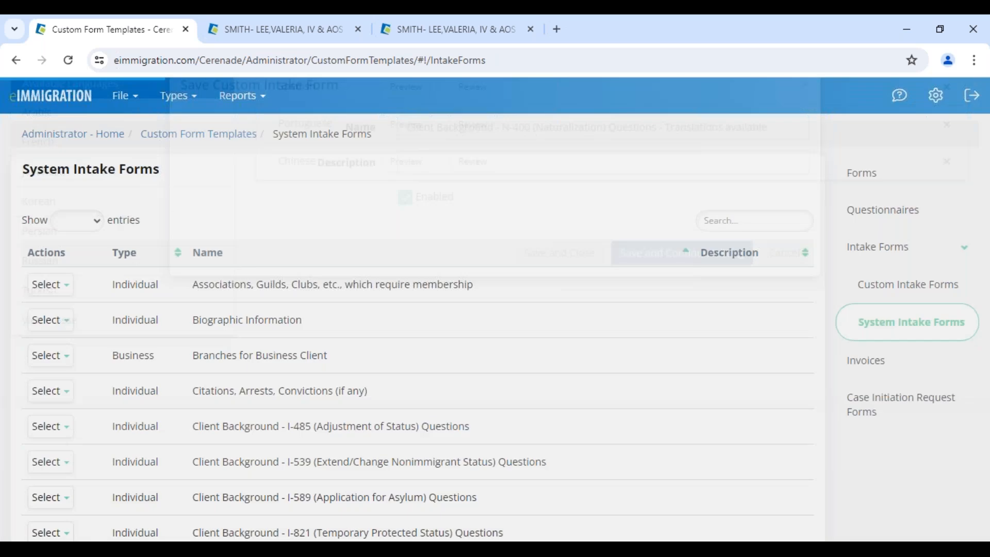
click(821, 285)
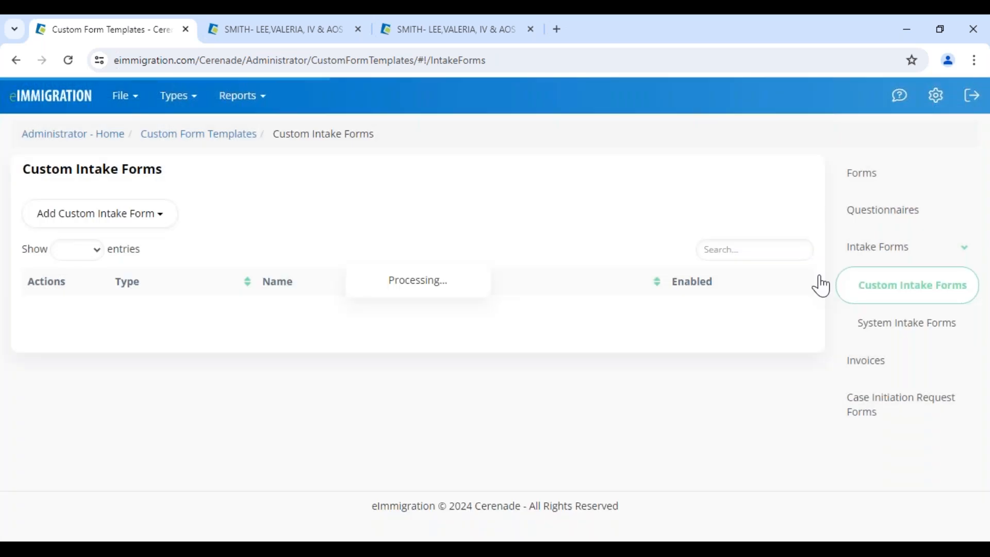
Return to the system intake forms and copy "General Information for Individual Client"
click(899, 340)
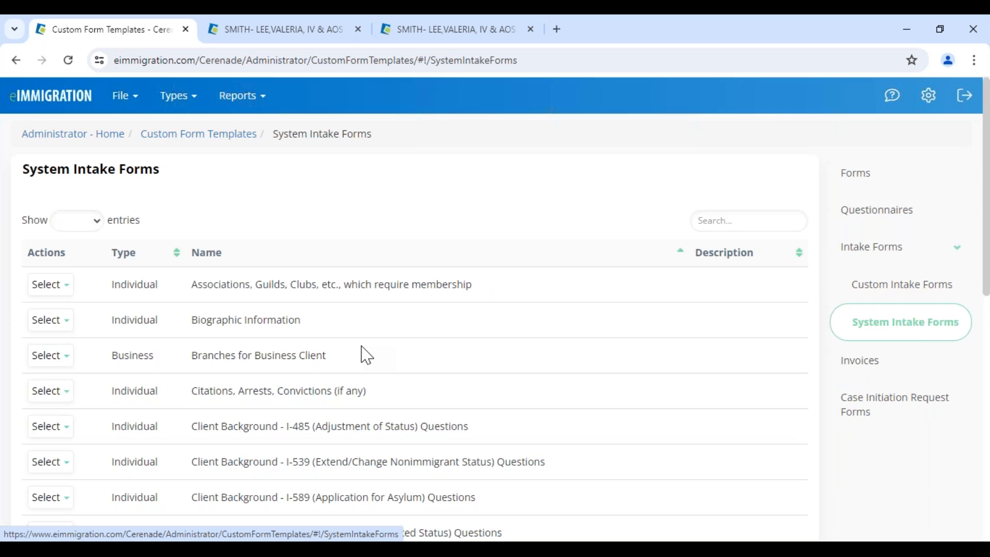
scroll(366, 354, down, 5)
scroll(386, 317, down, 1)
drag(192, 312, 386, 317)
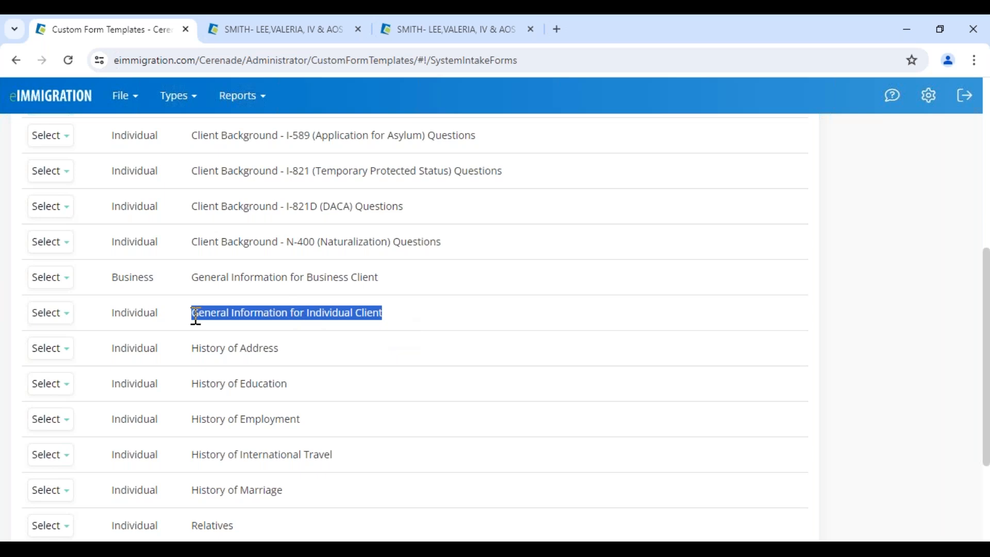
click(44, 316)
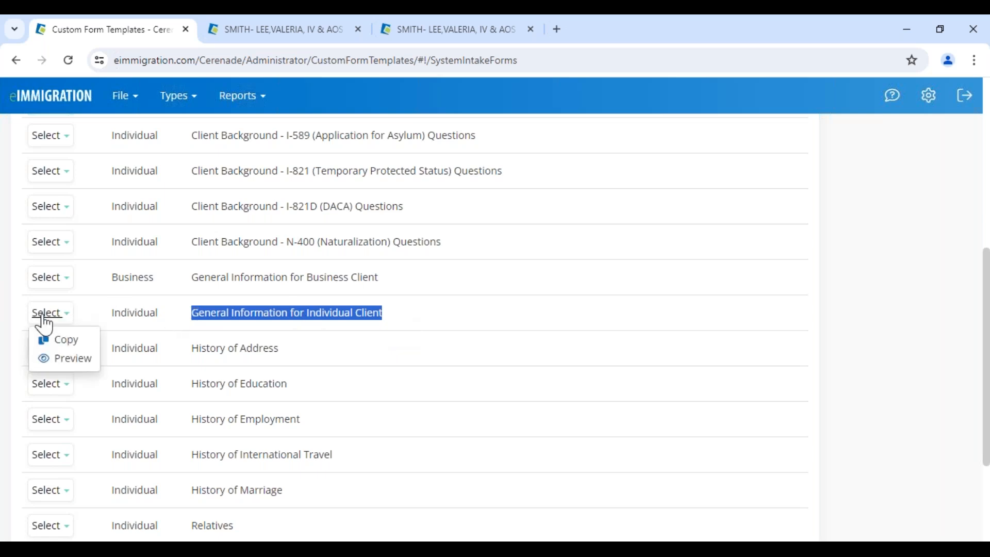
click(74, 350)
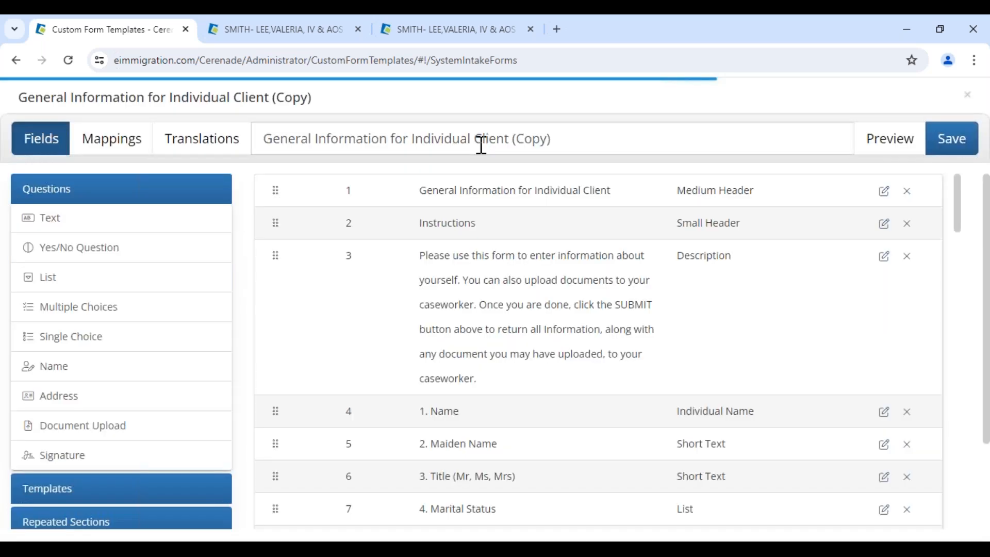
Rename the copied general information form as "Initial Intake Form"
click(481, 146)
key(ctrl+a)
key(BackSpace)
text(Initia)
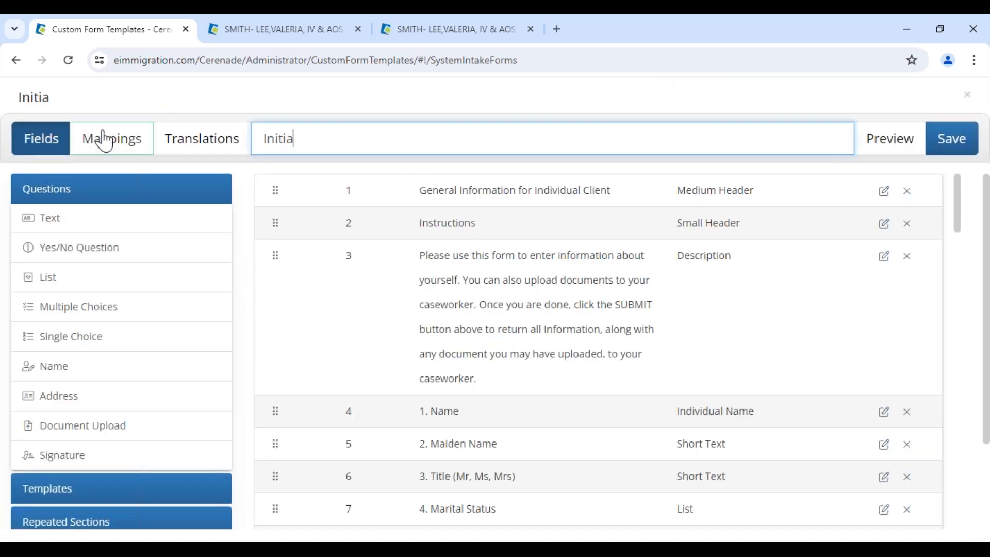
text(l Intake Form)
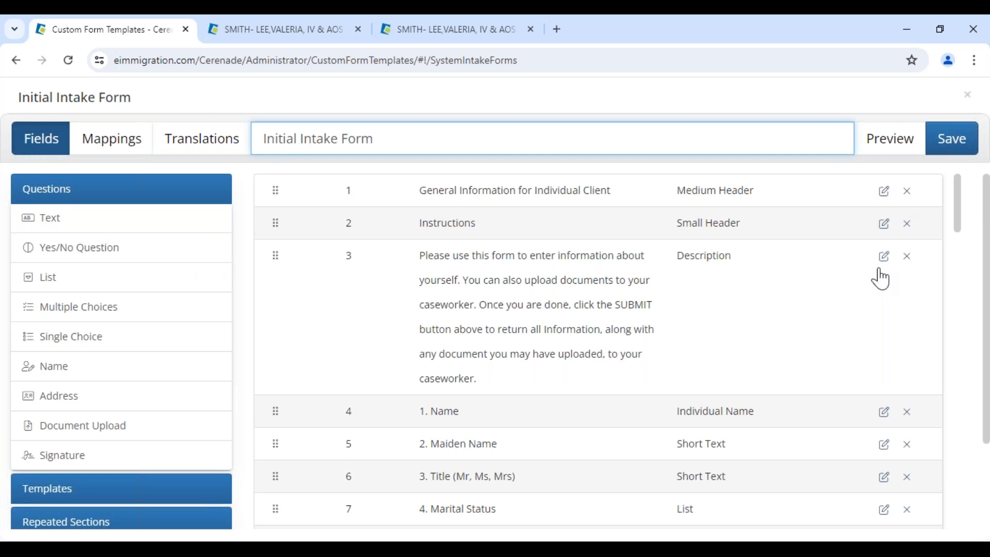
Delete the "13. Fax Number" question from the Initial Intake Form's fields
scroll(861, 360, down, 1)
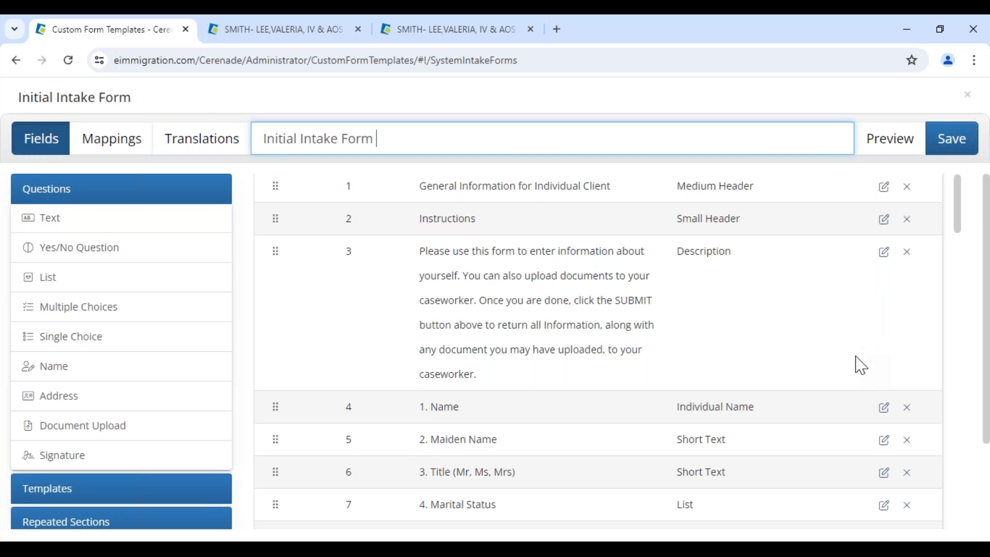
scroll(860, 365, down, 5)
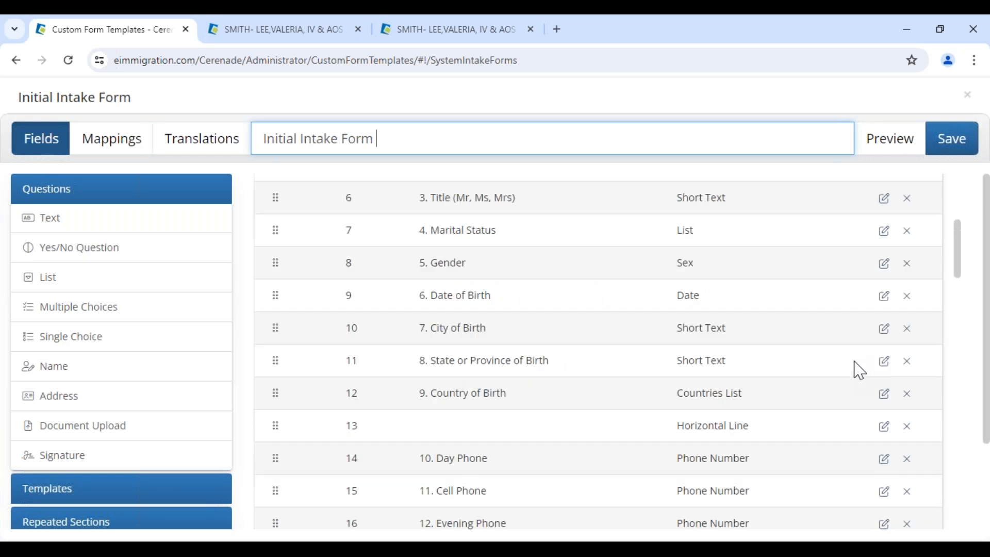
scroll(859, 369, down, 3)
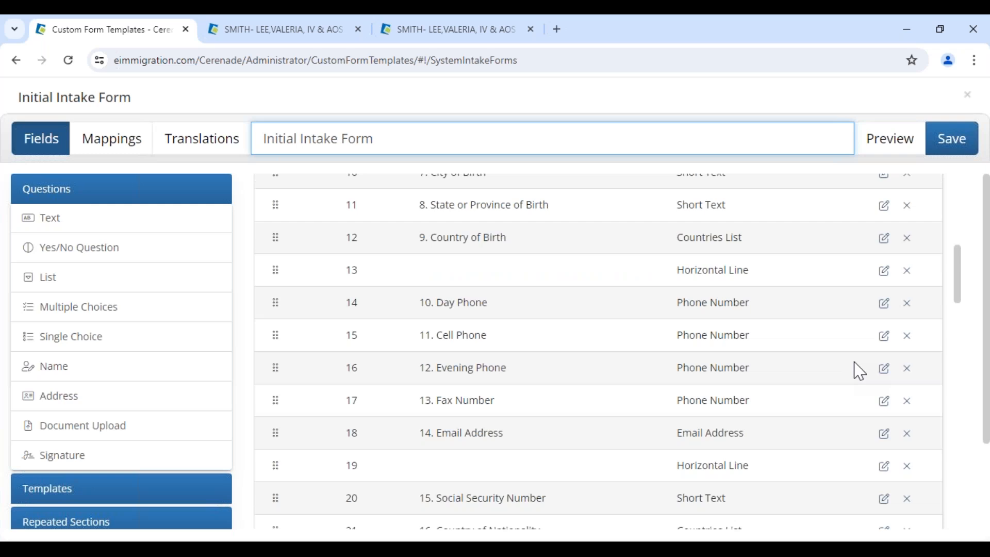
scroll(859, 370, down, 2)
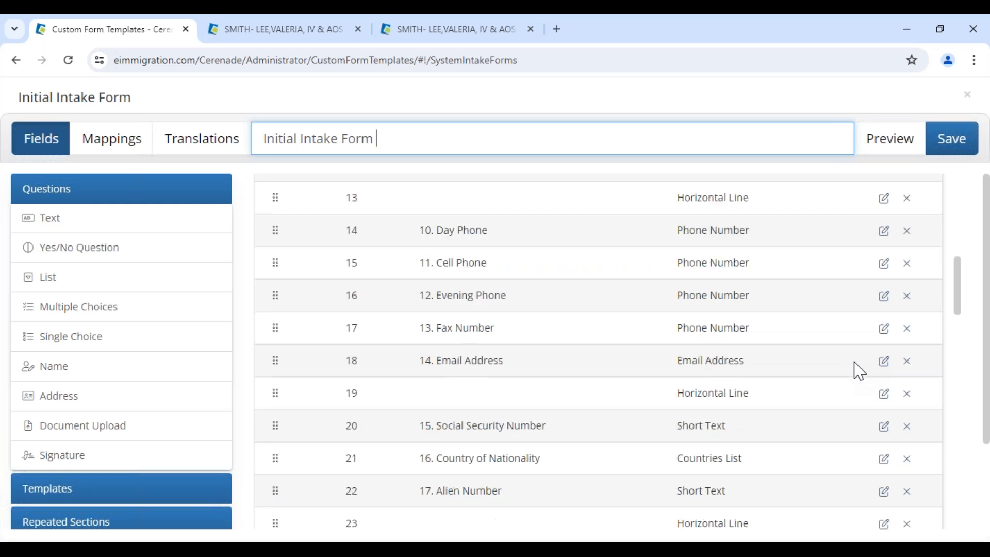
drag(419, 328, 561, 324)
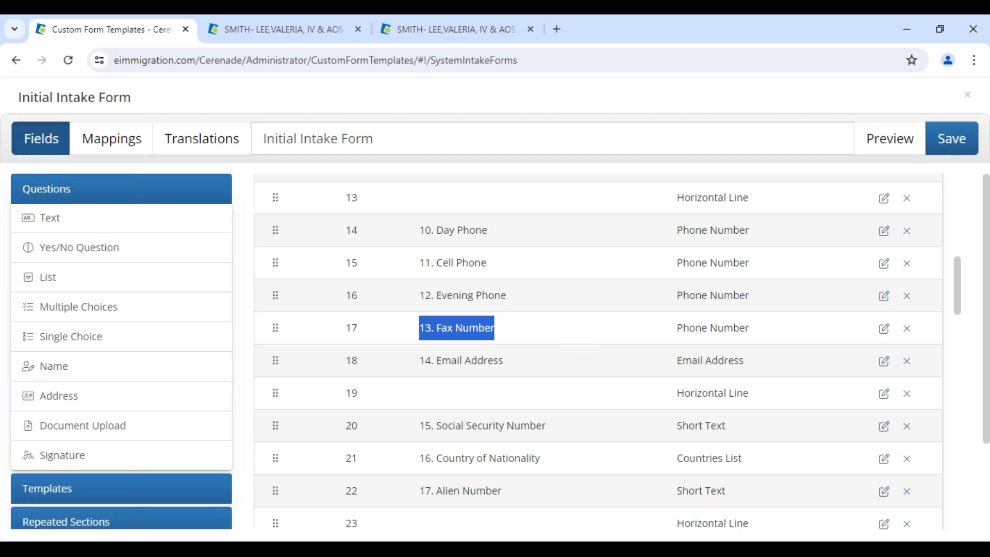
click(907, 330)
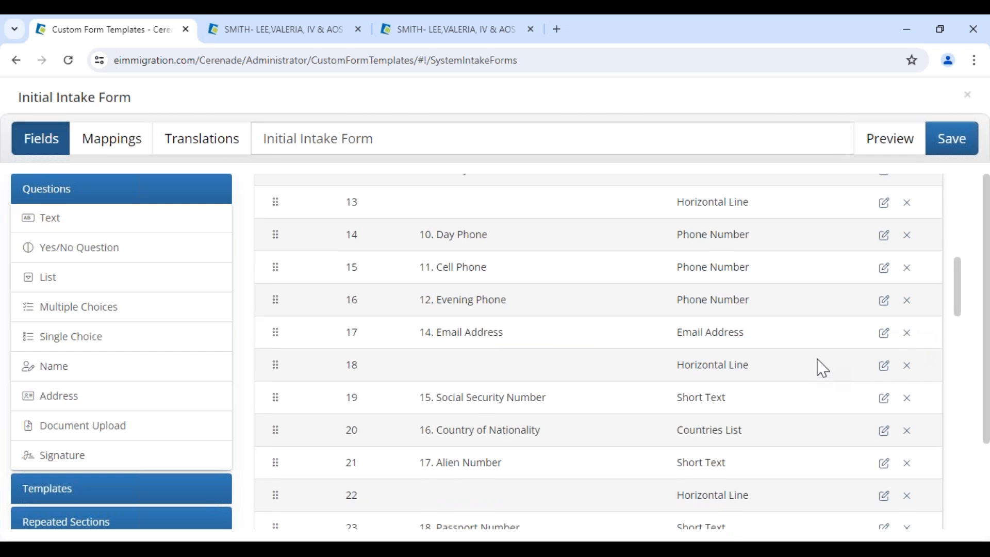
Change the text of the form's first medium header to "Welcome"
scroll(822, 367, up, 10)
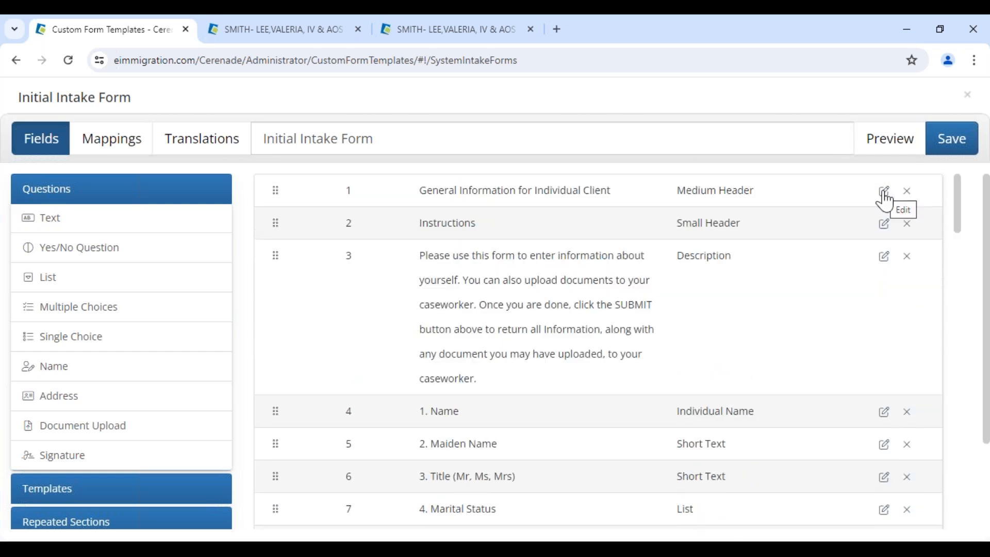
click(884, 191)
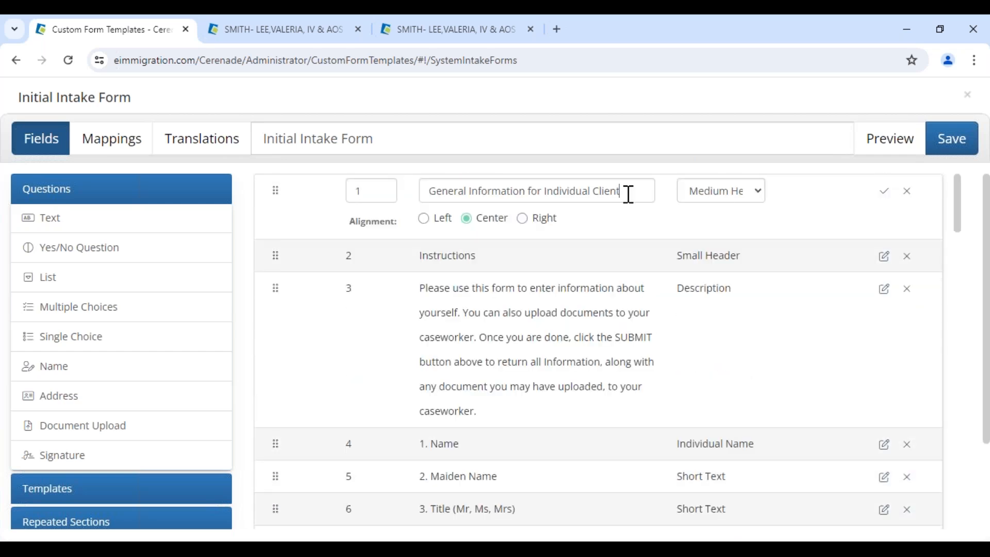
drag(622, 191, 205, 130)
text(Welcome)
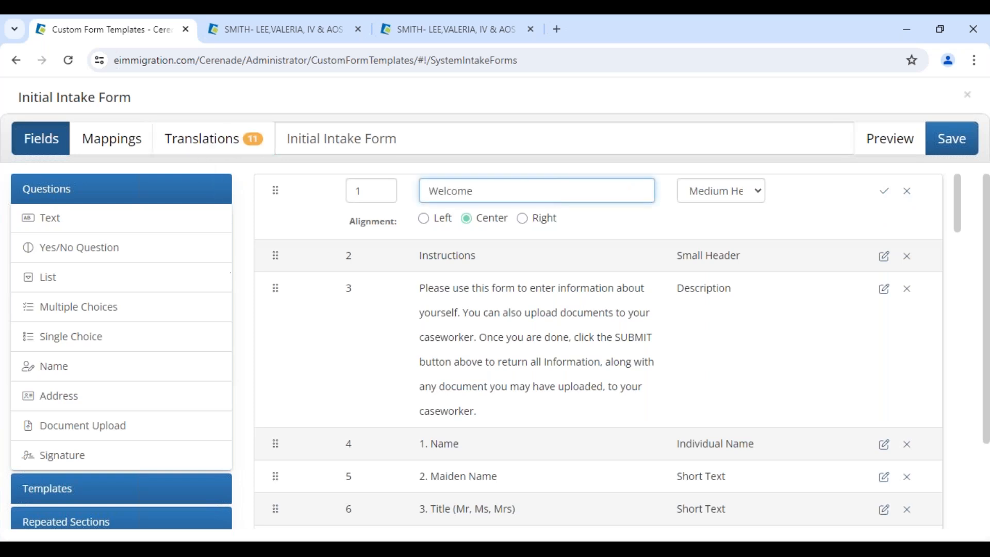
click(884, 192)
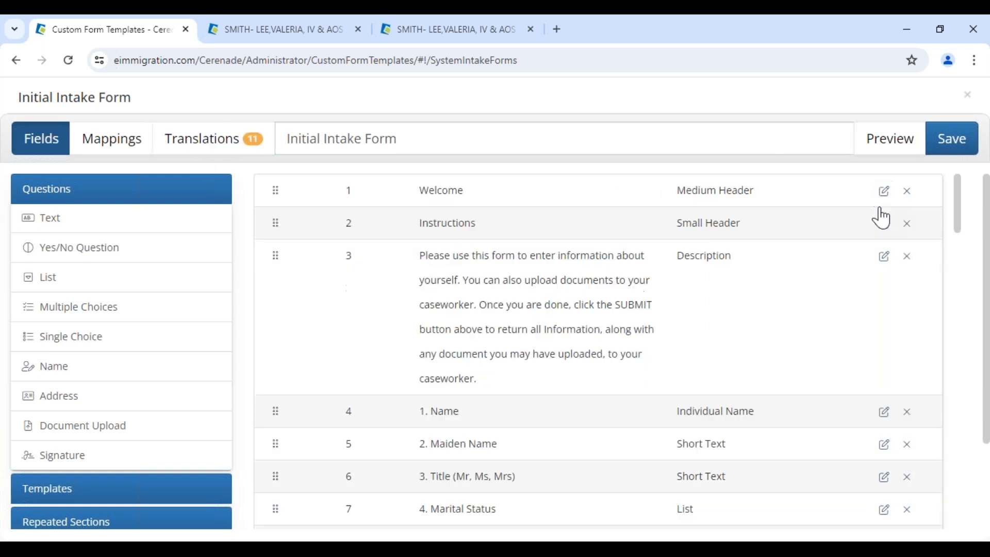
Examine the editable text and alignment options of the form's introductory description and look over the fields below it
click(884, 261)
drag(605, 270, 443, 269)
click(829, 281)
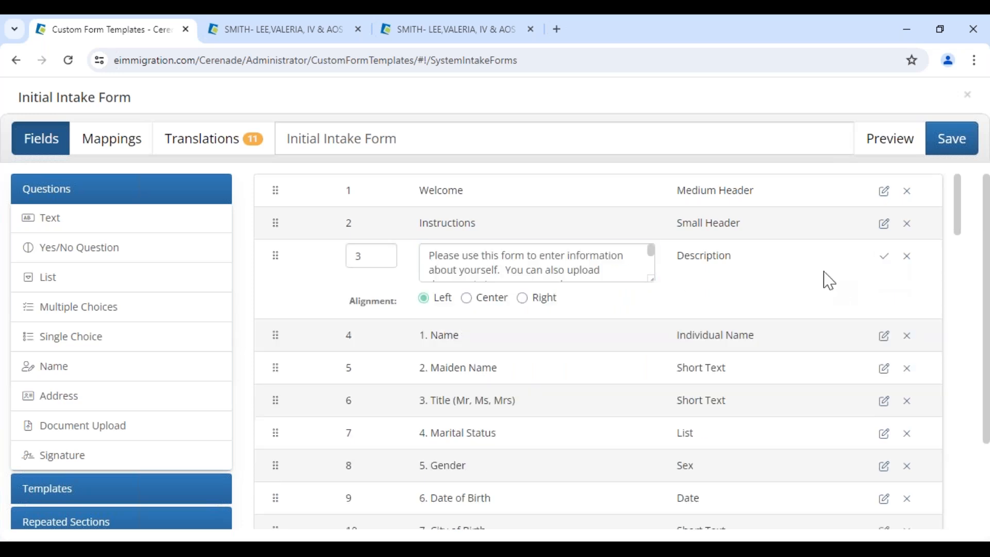
click(884, 258)
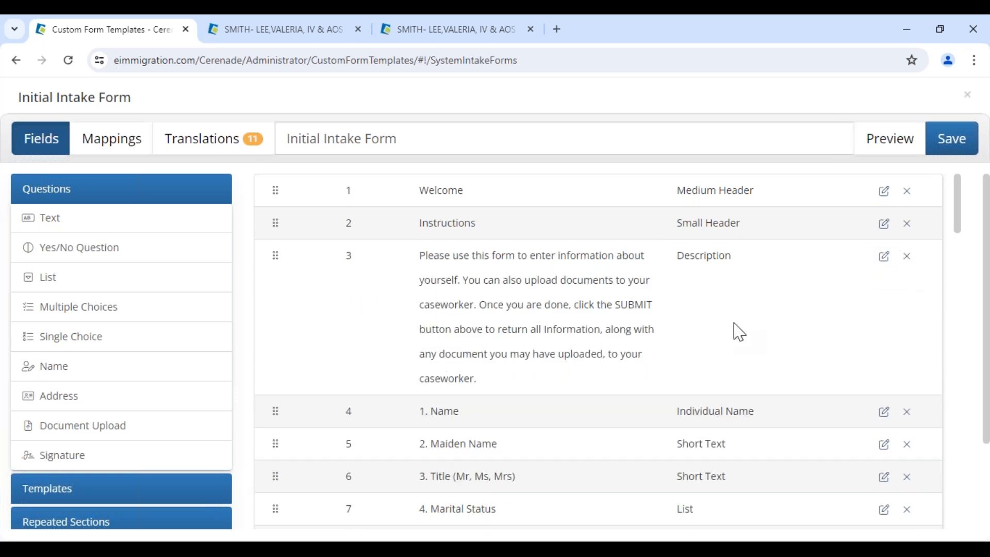
scroll(739, 333, down, 1)
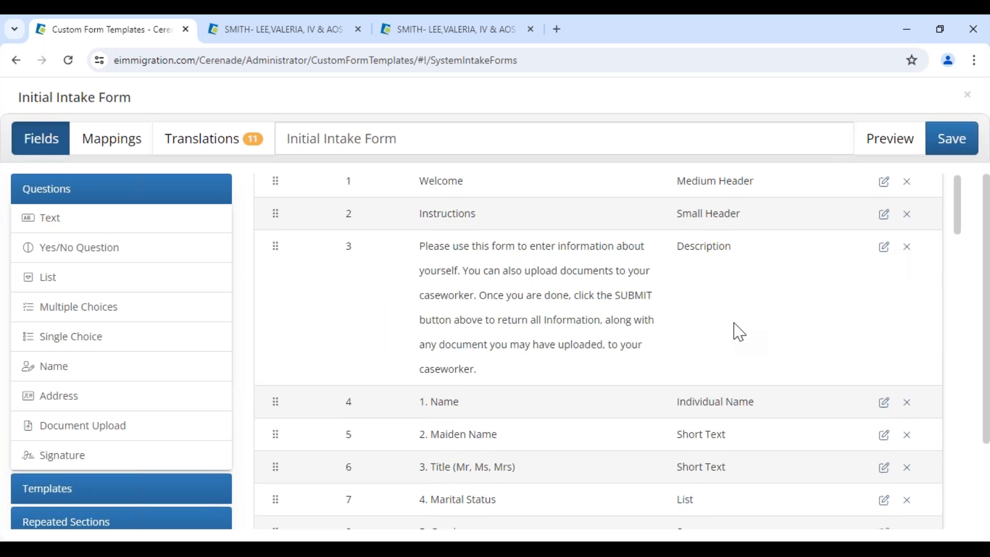
scroll(738, 332, down, 2)
scroll(748, 320, up, 2)
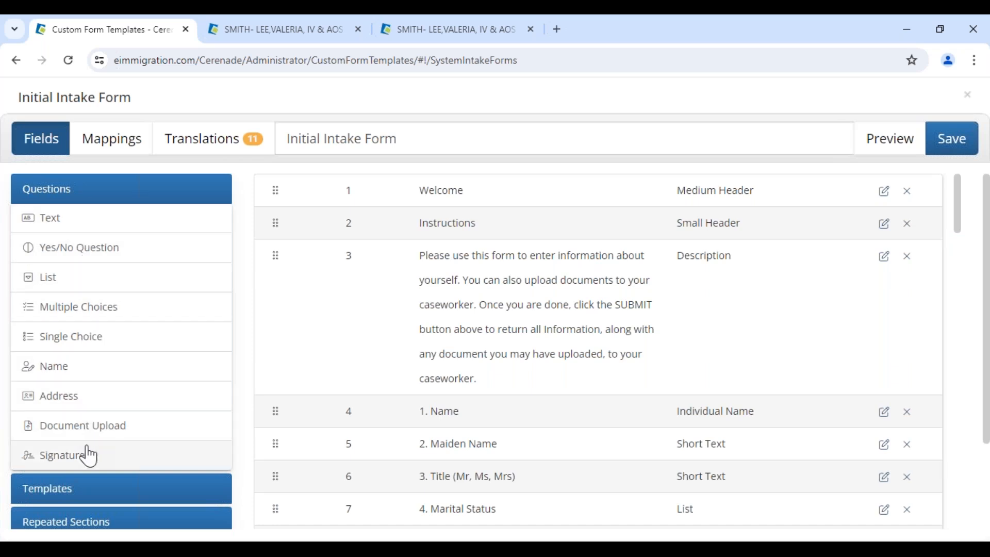
Add a Yes/No question at position 3 reading "Is this the first time you contact this office?"
click(78, 248)
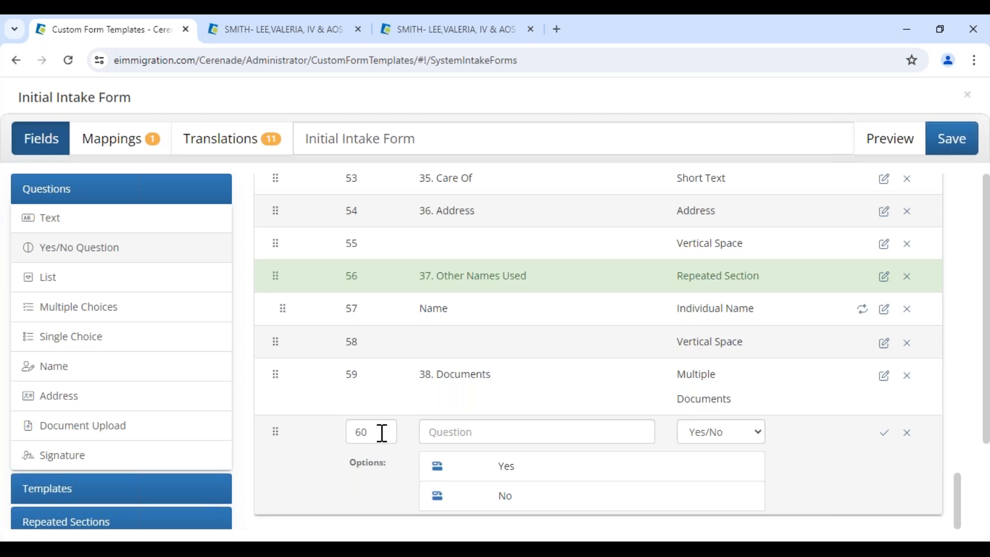
drag(382, 433, 351, 436)
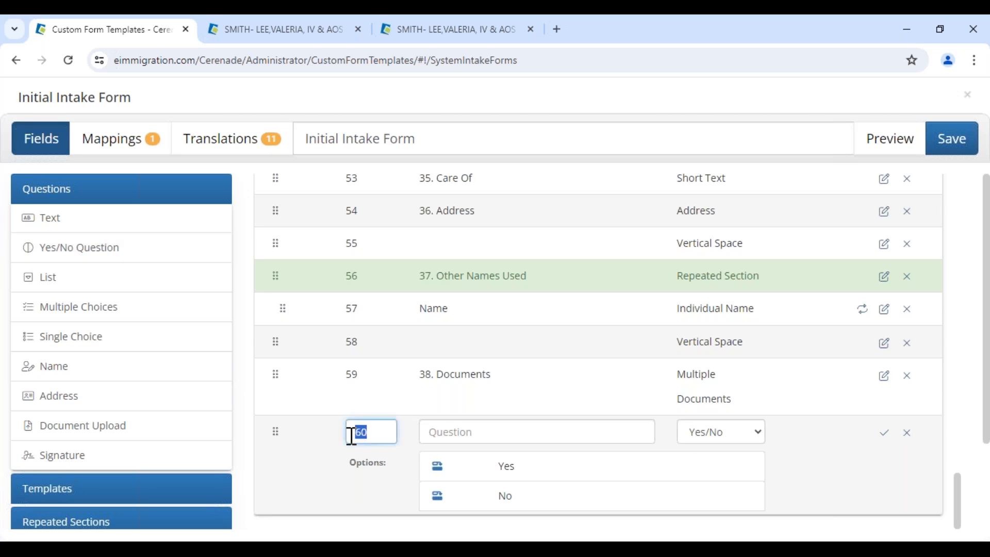
text(3)
click(443, 432)
text(Is this the fris)
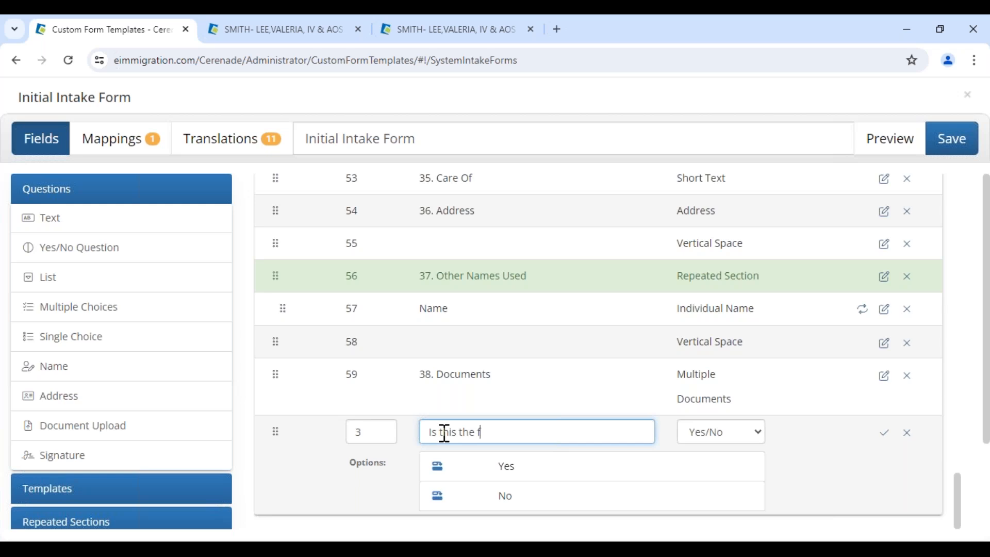
key(BackSpace)
key(BackSpace)
key(BackSpace)
text(irst time you contact this off)
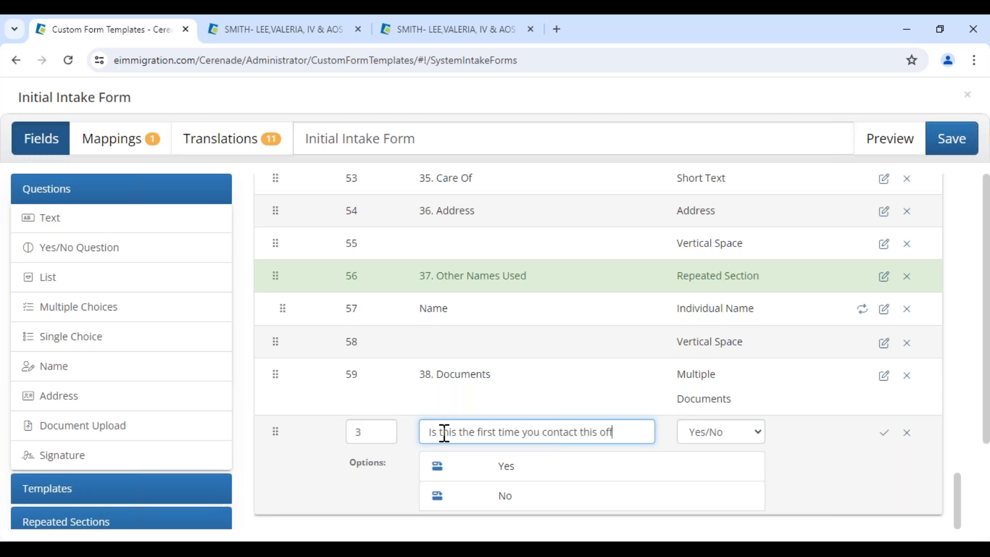
text(ice?)
Give the question's Yes option the follow-up "How did you hear about us?"
click(441, 476)
click(441, 479)
click(517, 504)
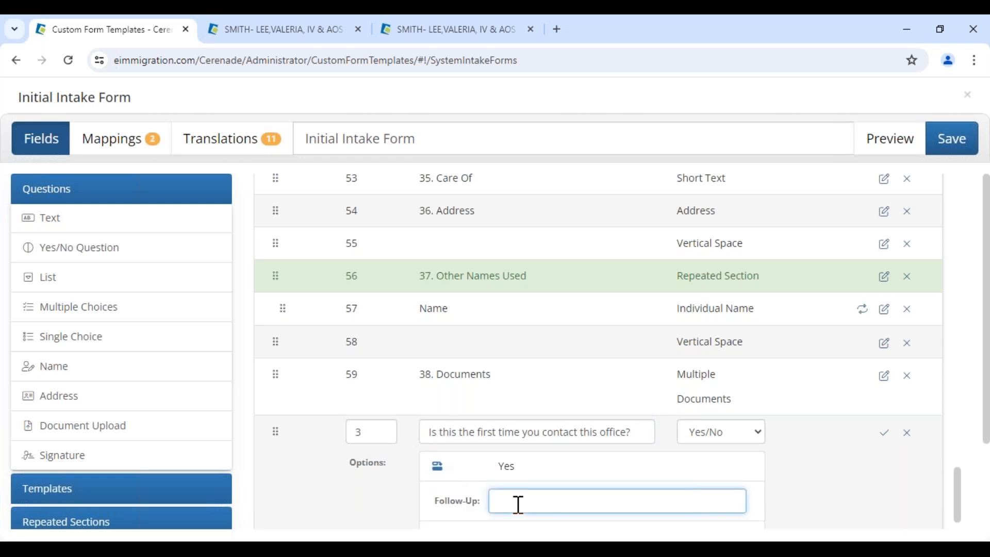
text(How did you hear about us?)
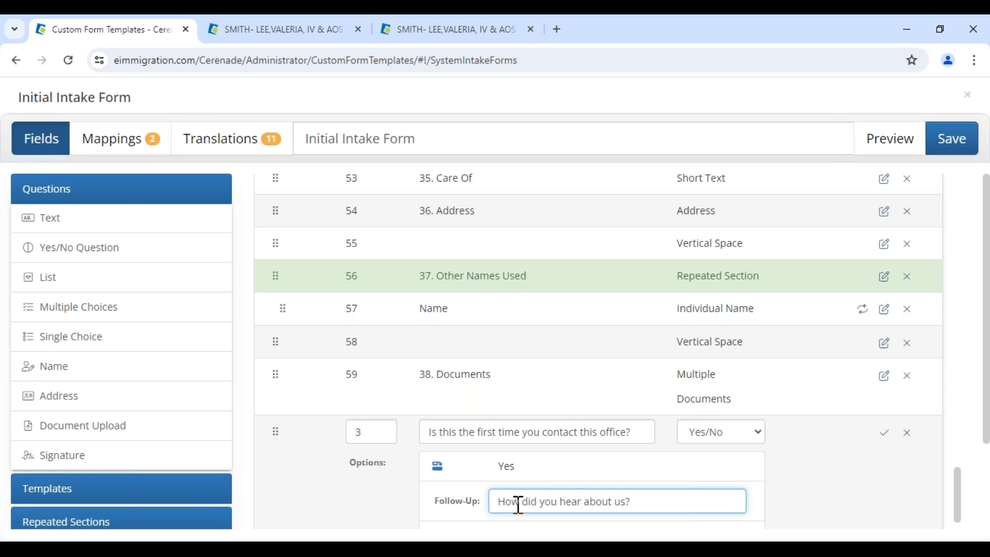
Give the No option the follow-up "What's your case/client #?" and confirm the new question
scroll(518, 504, down, 1)
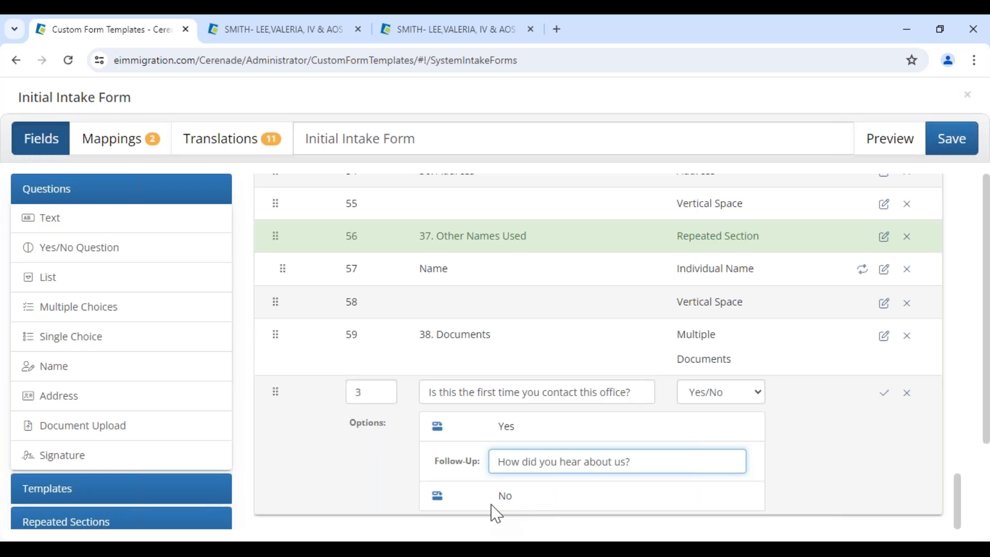
scroll(487, 505, down, 3)
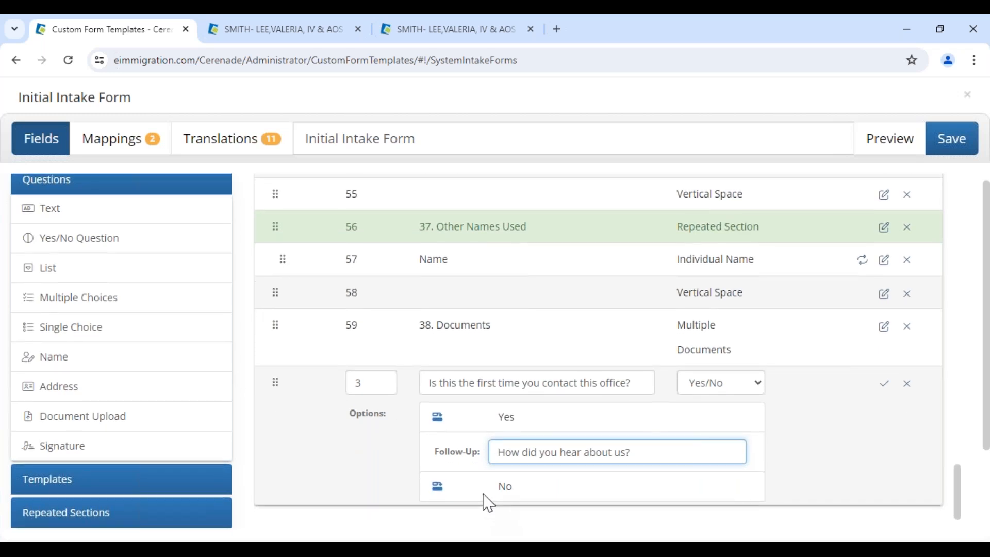
scroll(534, 407, down, 1)
click(521, 379)
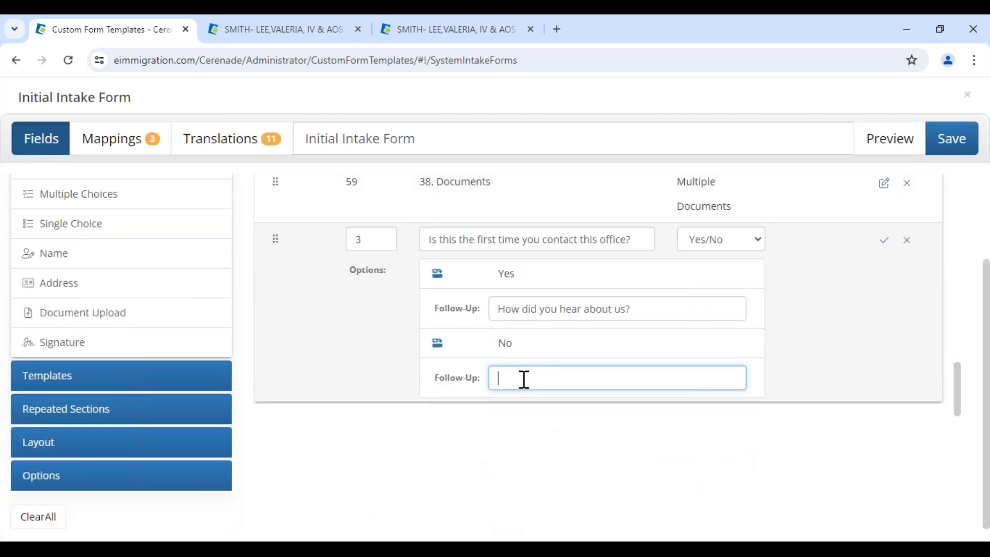
text(WHats c)
key(BackSpace)
key(BackSpace)
key(BackSpace)
key(BackSpace)
key(BackSpace)
key(BackSpace)
text(hats o)
key(BackSpace)
text(con)
key(BackSpace)
key(BackSpace)
key(BackSpace)
text(your case/client #?)
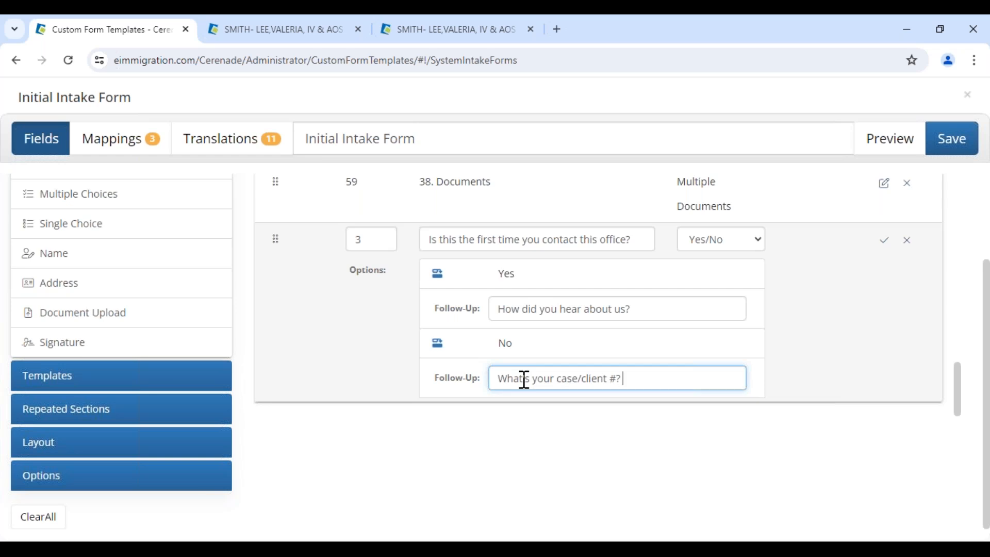
click(885, 251)
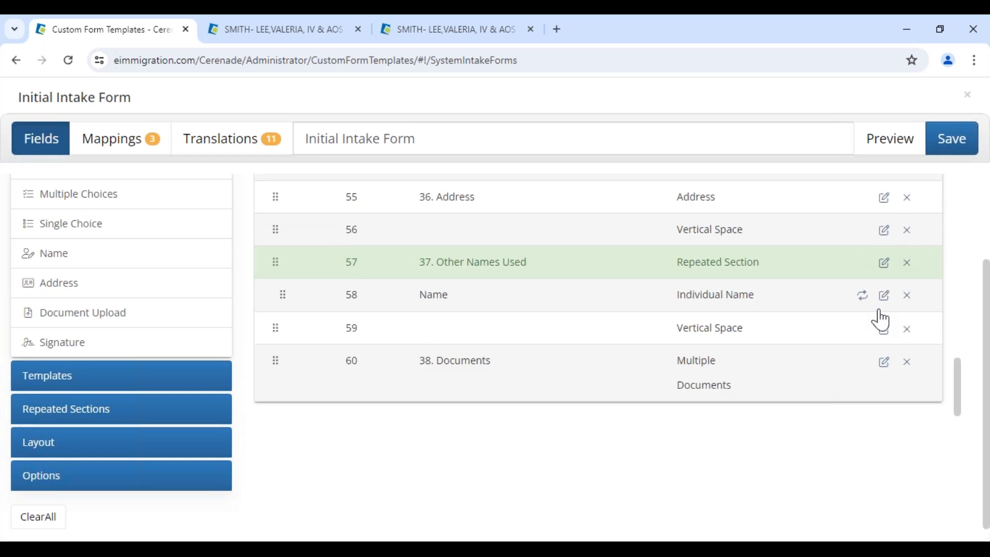
Move the "Is this the first time you contact this office?" question below the introductory description, to position 4
drag(960, 393, 959, 176)
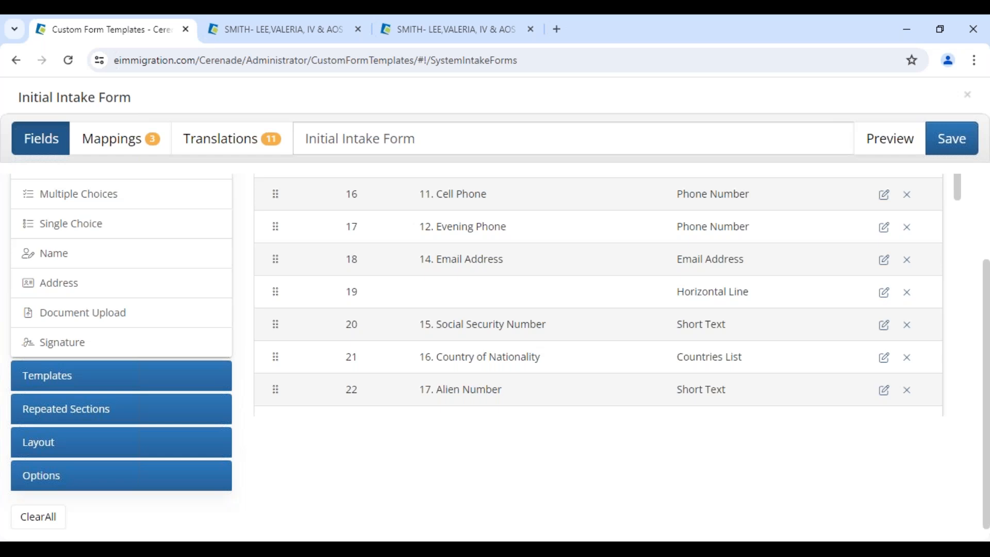
scroll(380, 299, up, 2)
scroll(379, 299, up, 8)
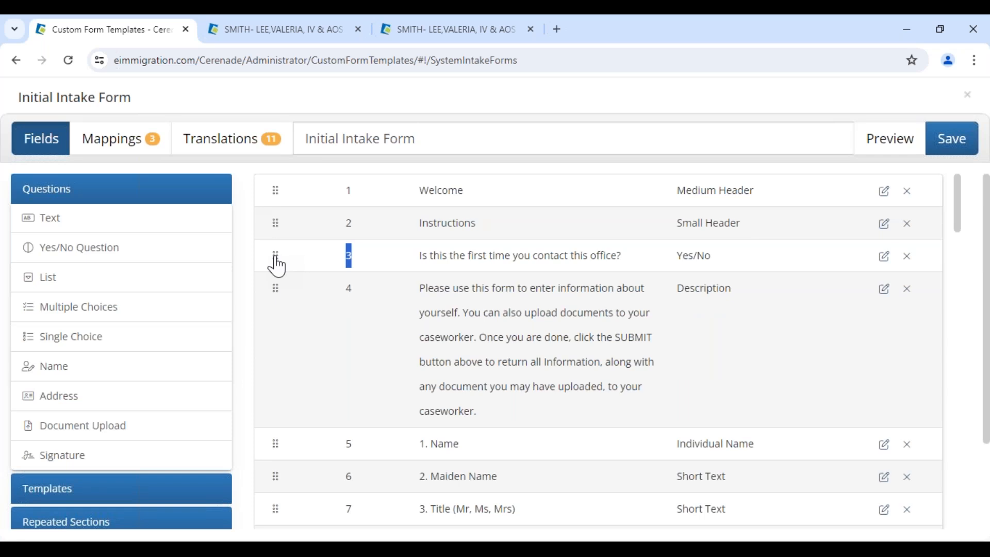
drag(273, 263, 278, 420)
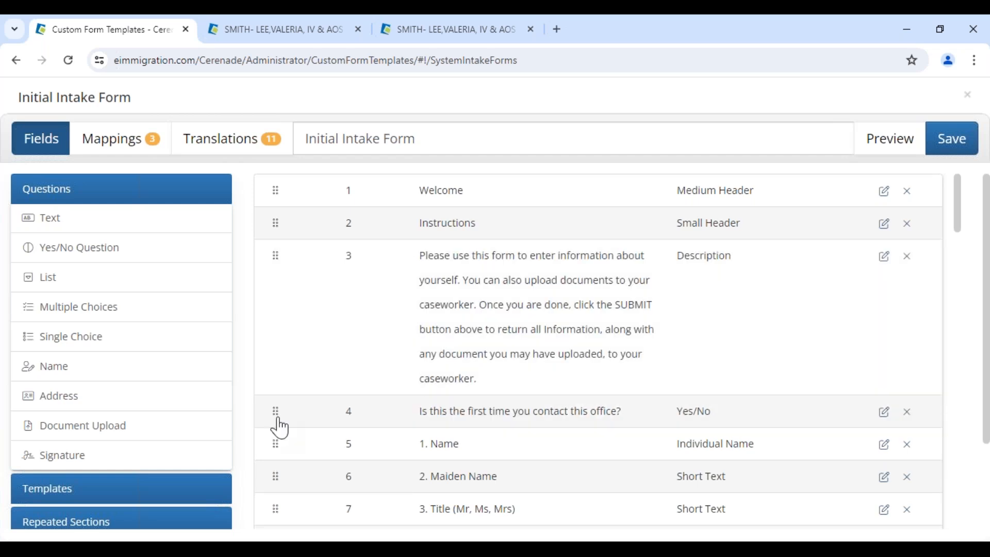
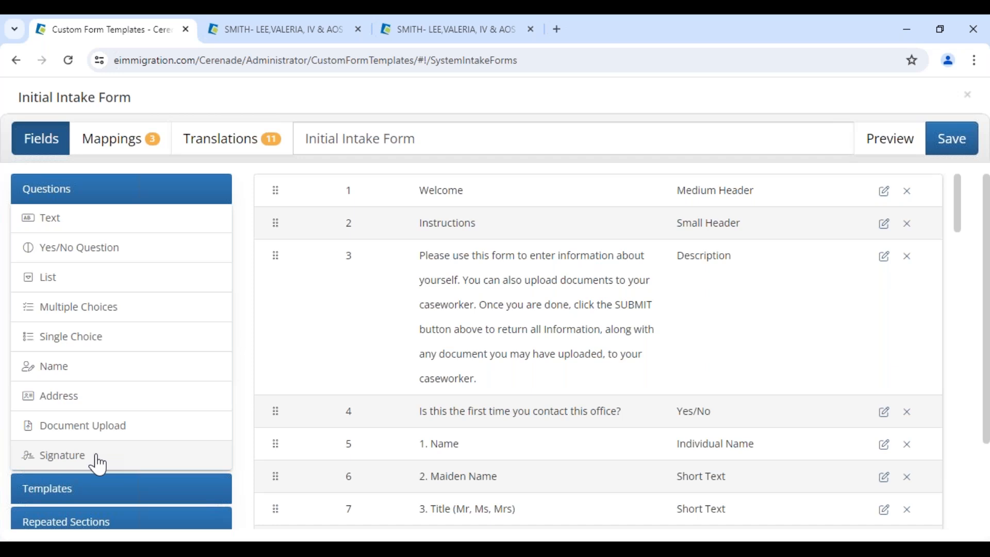
Add the Previous Addresses repeated section and retitle it "Previous Addresses- We only need the last 5 years !"
scroll(98, 465, down, 1)
scroll(98, 465, down, 2)
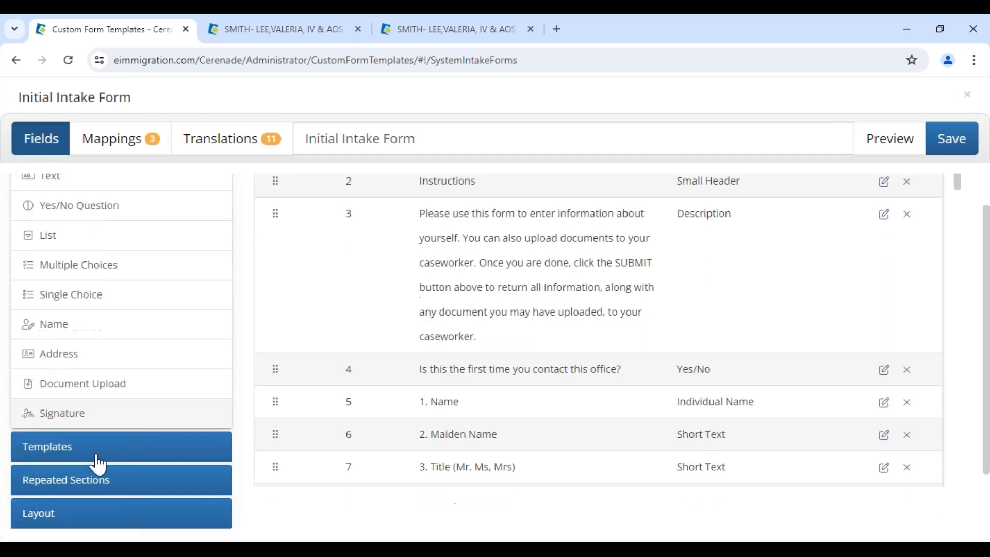
click(98, 413)
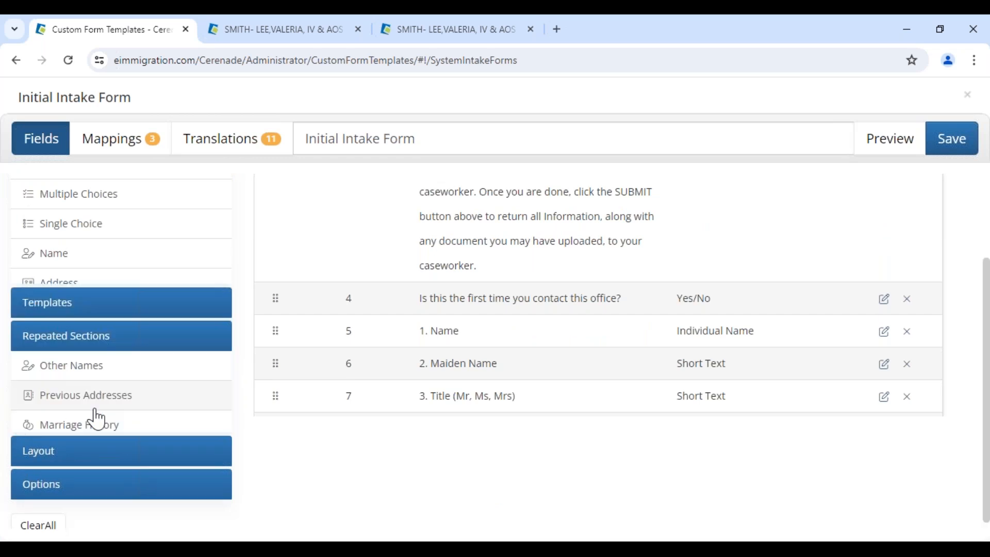
scroll(97, 417, down, 2)
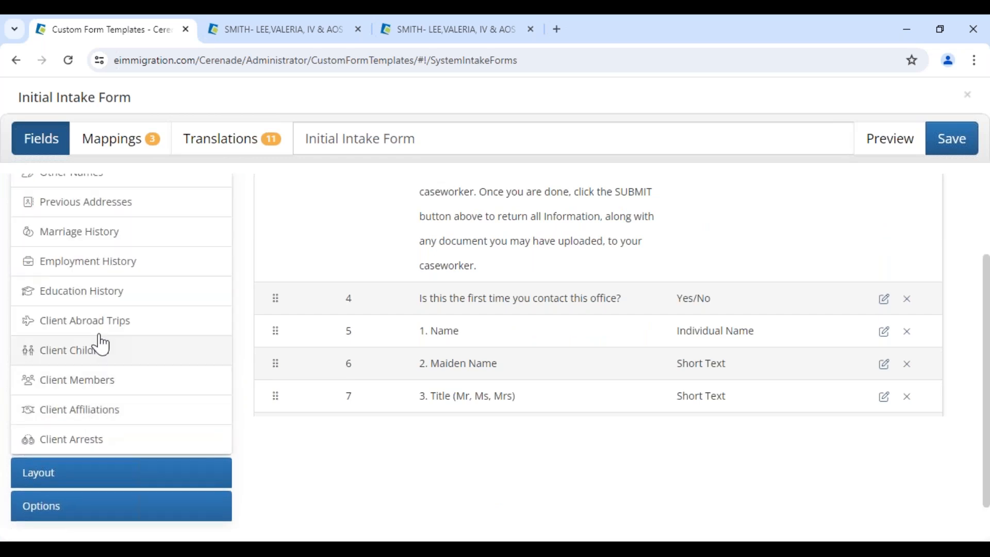
click(131, 206)
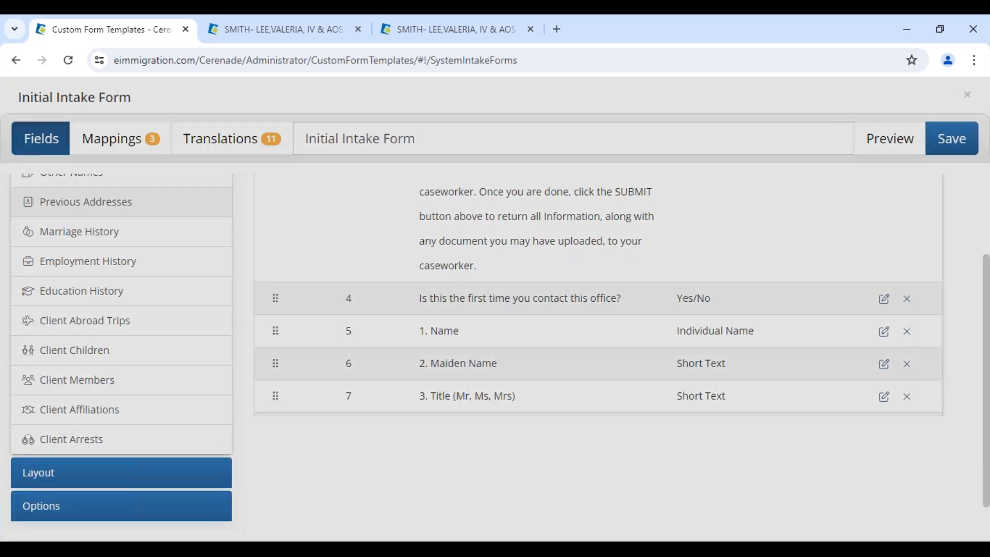
text(- We only need the)
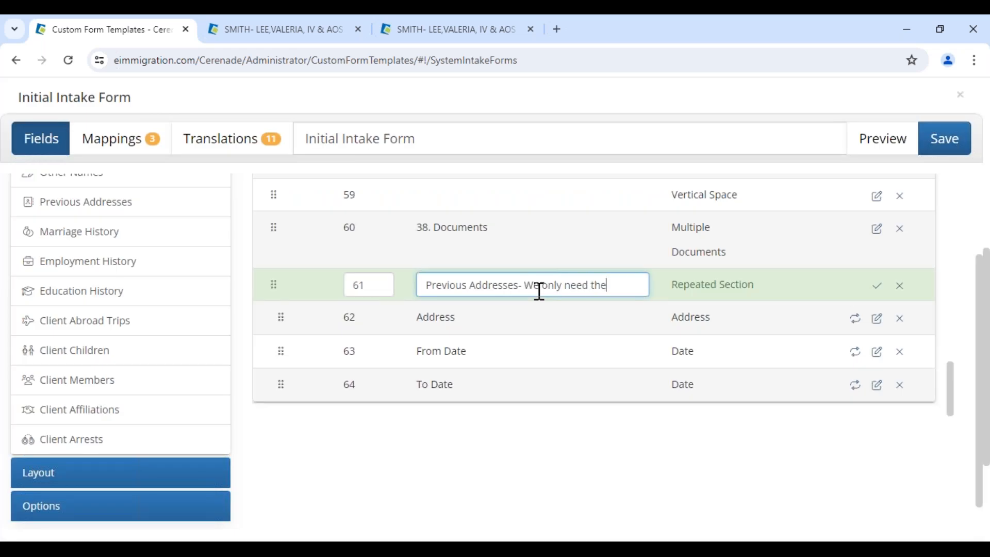
text( last 5 year)
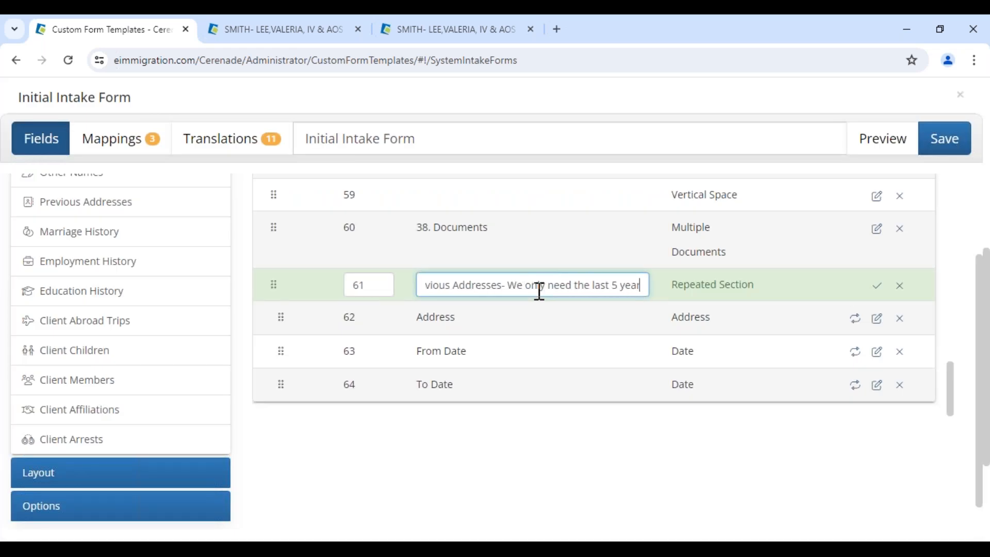
text(s !)
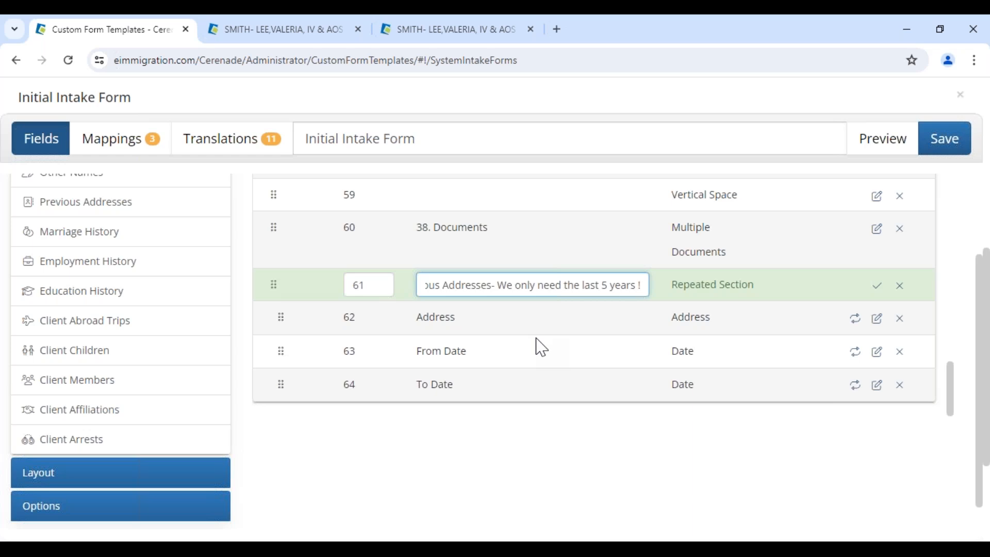
click(876, 286)
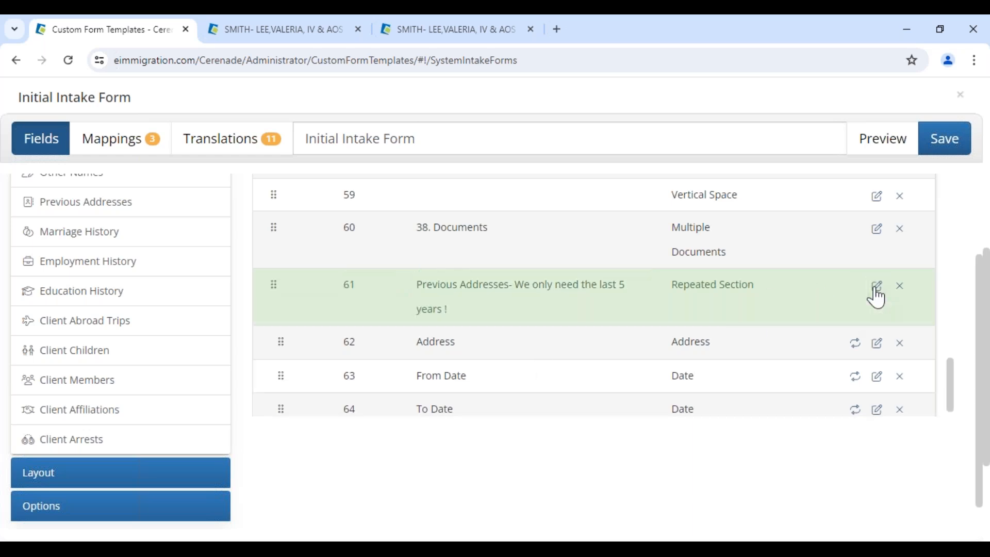
drag(418, 285, 517, 286)
click(529, 317)
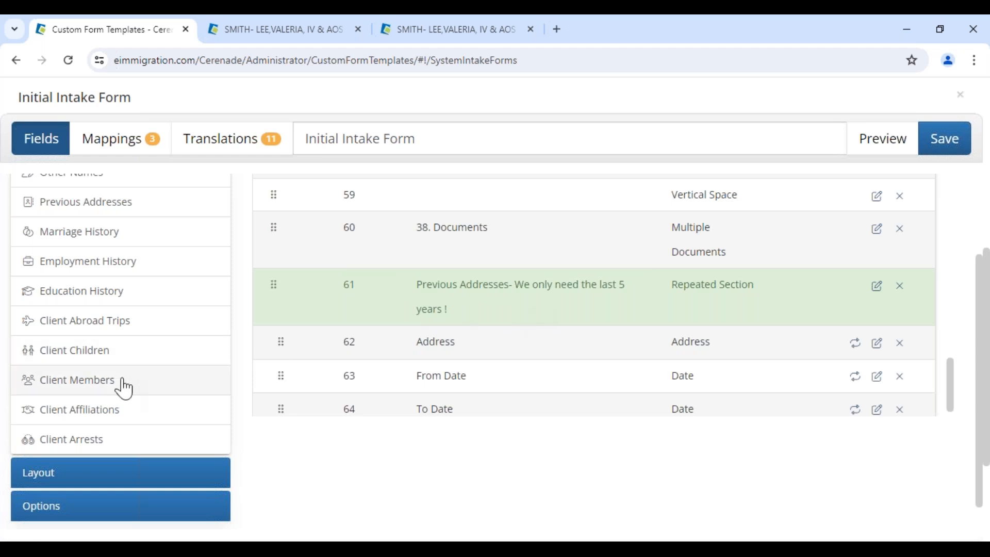
Add the Marriage History, Employment History, Education History and Client Abroad Trips repeated sections to the form
click(90, 235)
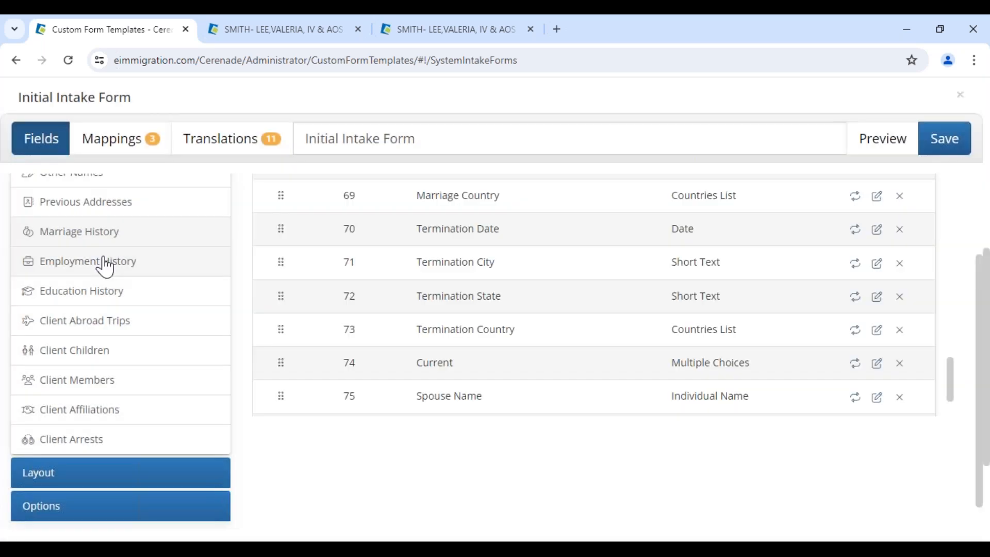
click(104, 262)
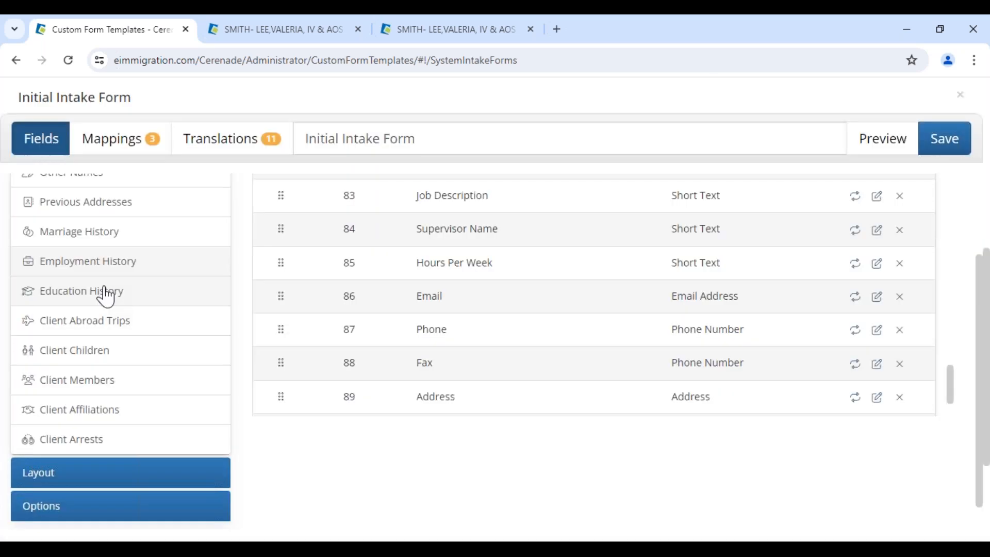
click(105, 293)
click(103, 324)
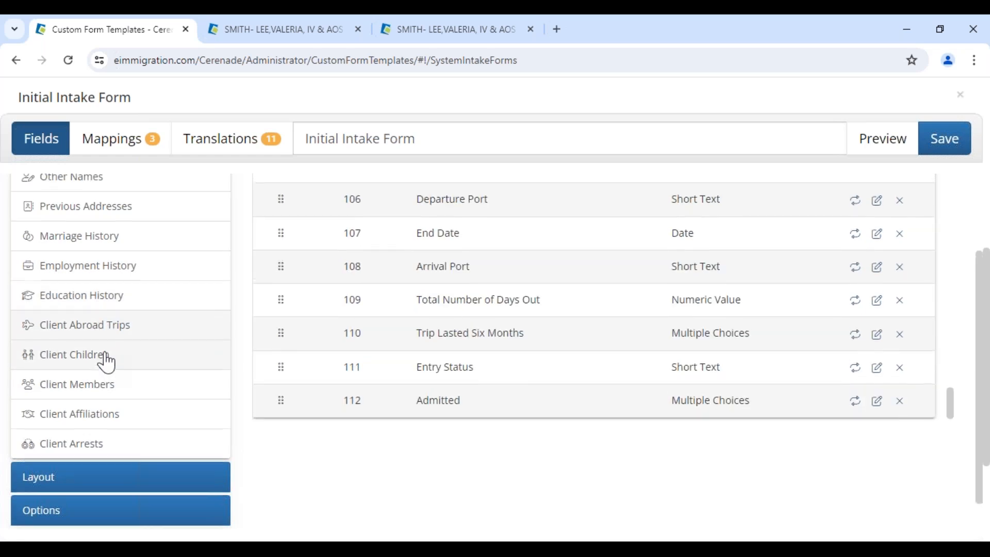
Start adding the Client Father template and include both the US residence and the abroad residence
scroll(107, 362, up, 1)
scroll(107, 362, up, 2)
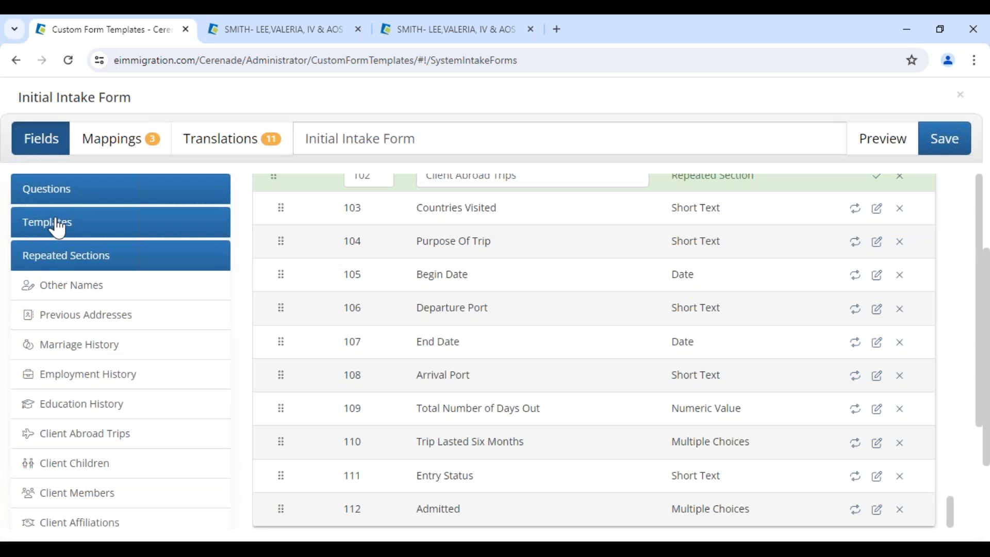
click(58, 228)
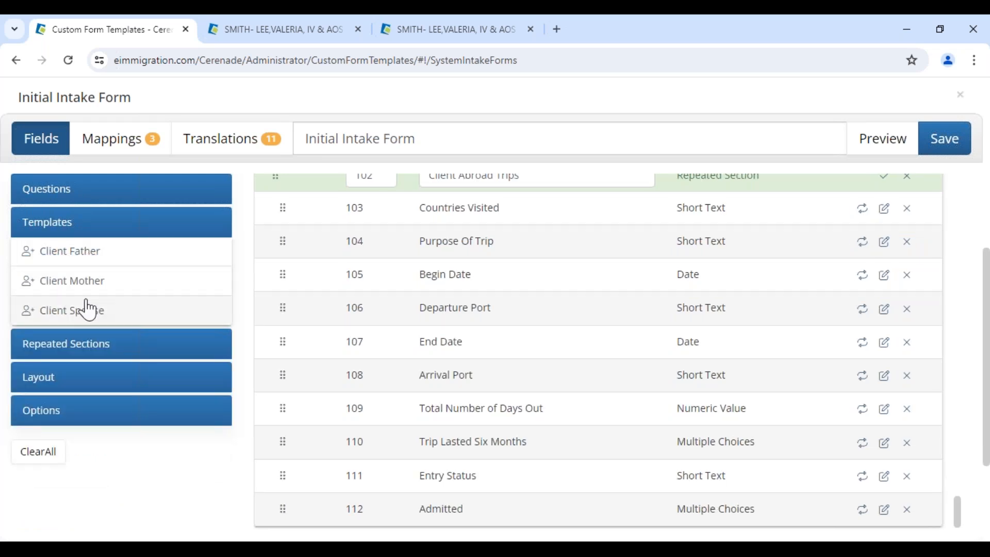
click(95, 261)
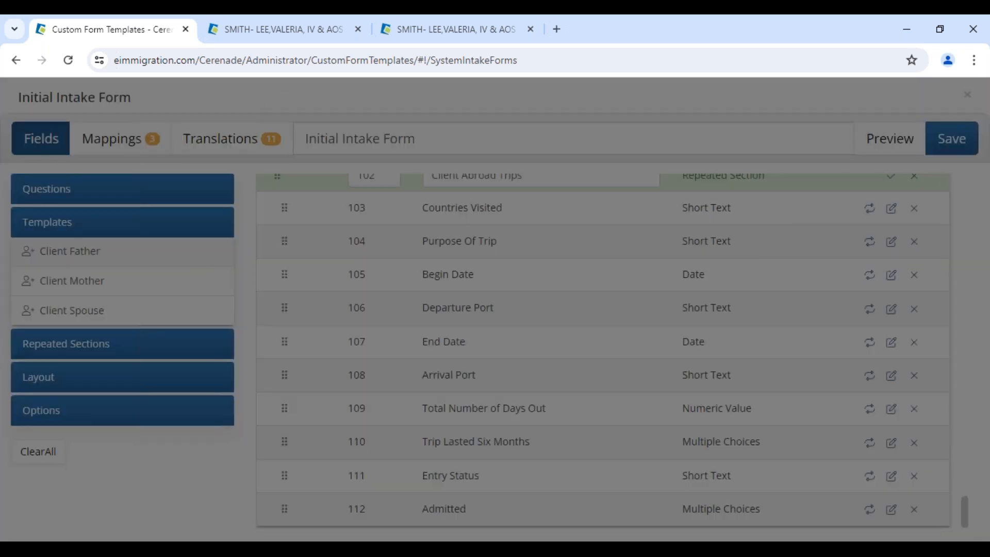
scroll(380, 333, down, 1)
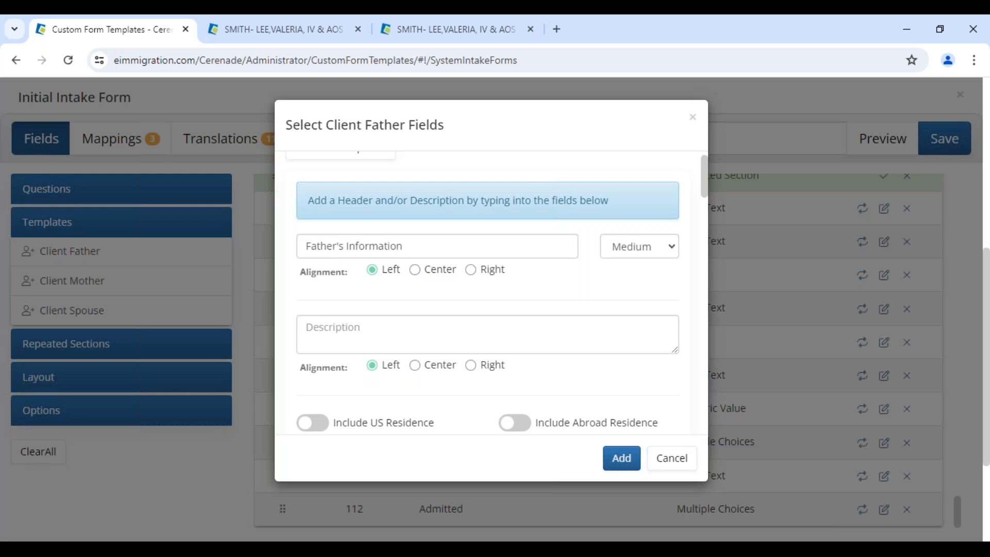
scroll(487, 291, down, 3)
scroll(316, 242, down, 5)
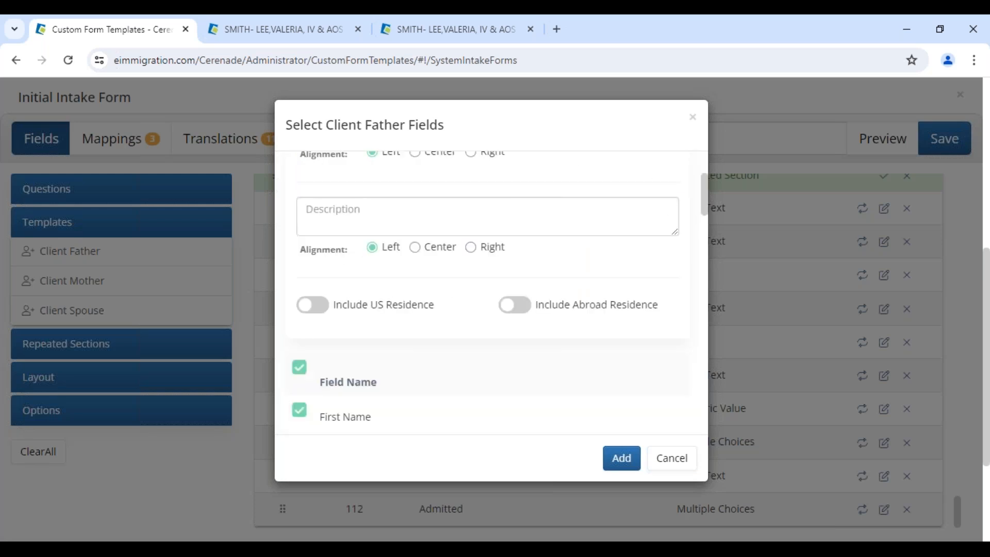
click(316, 242)
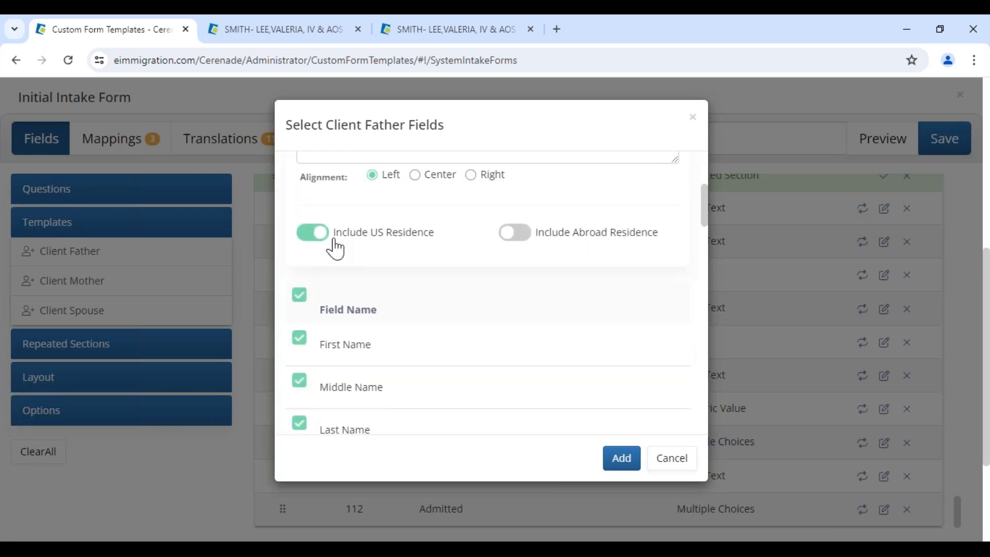
click(521, 236)
scroll(348, 292, down, 2)
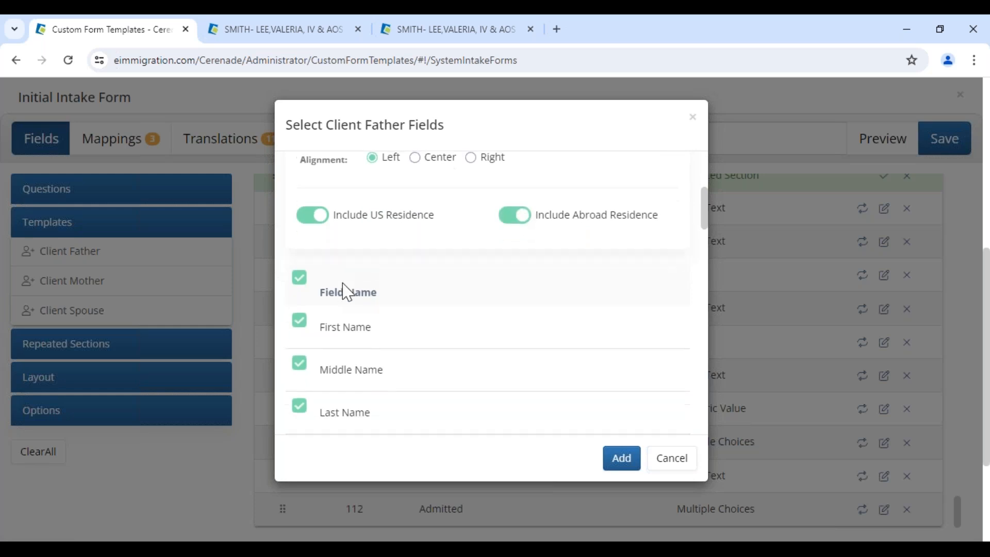
Deselect all of the father's fields, then select only First Name, Middle Name and Last Name
click(299, 224)
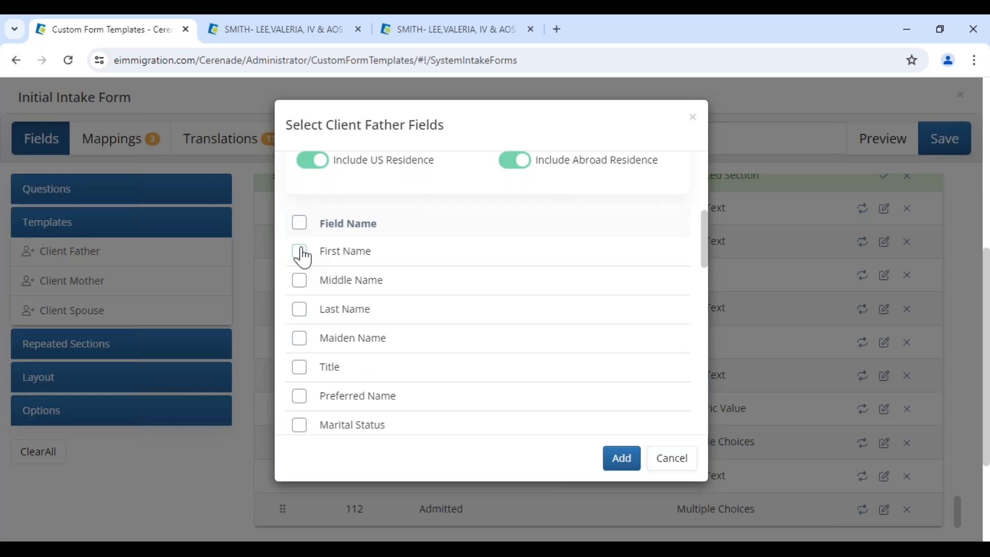
click(300, 251)
click(300, 296)
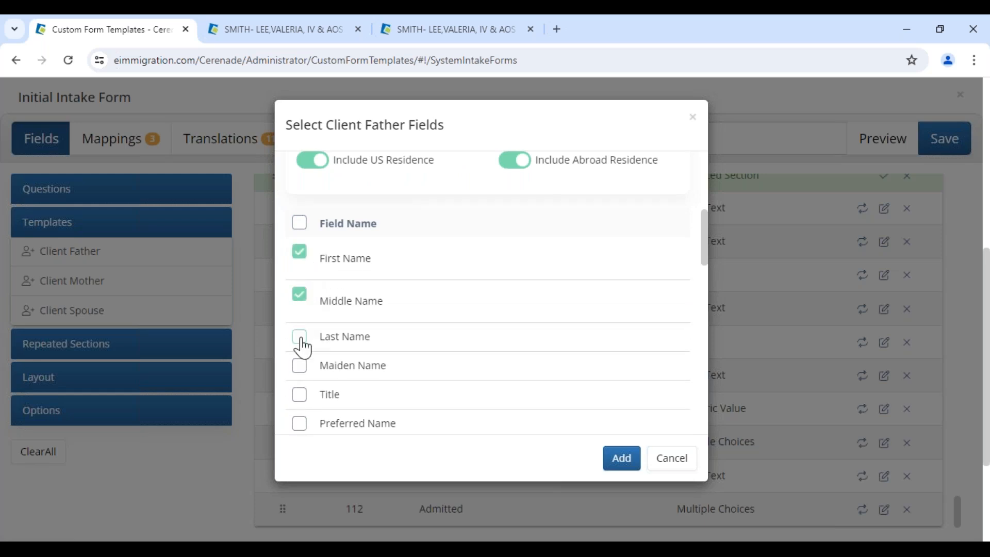
click(301, 340)
scroll(306, 381, down, 1)
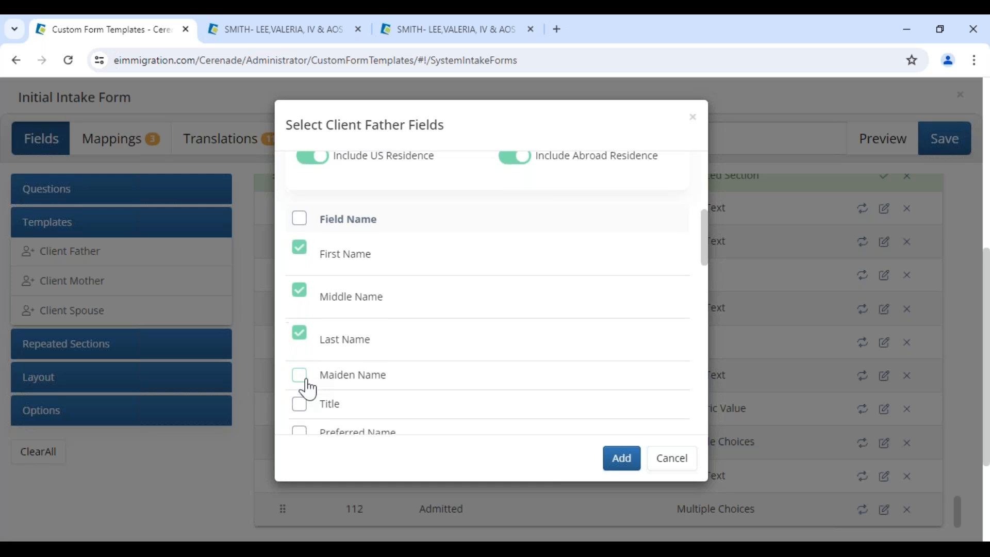
Include the father's Sex, Birth Date, Birth City, Birth State and Birth Country fields in the selection
scroll(308, 389, down, 1)
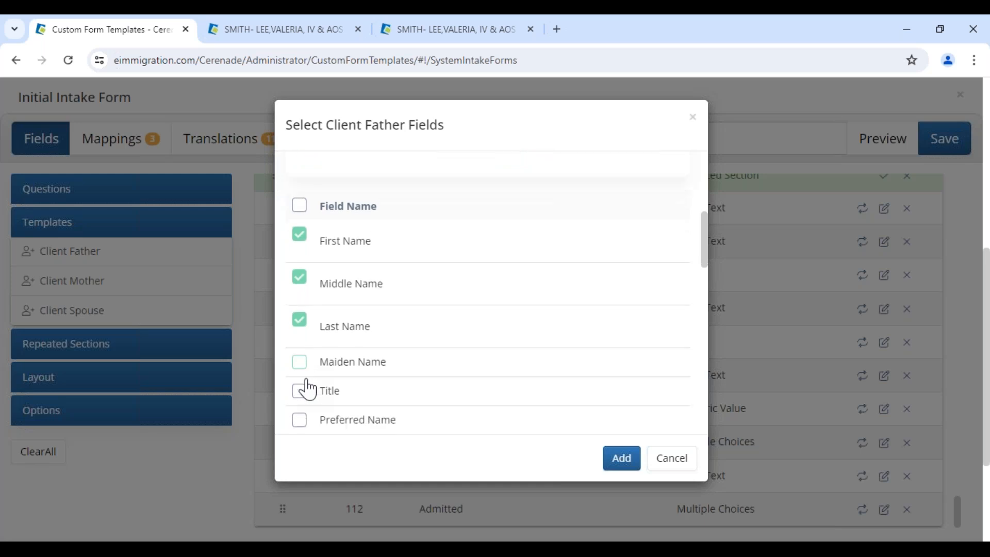
scroll(308, 383, down, 3)
click(300, 355)
scroll(300, 359, down, 1)
click(300, 361)
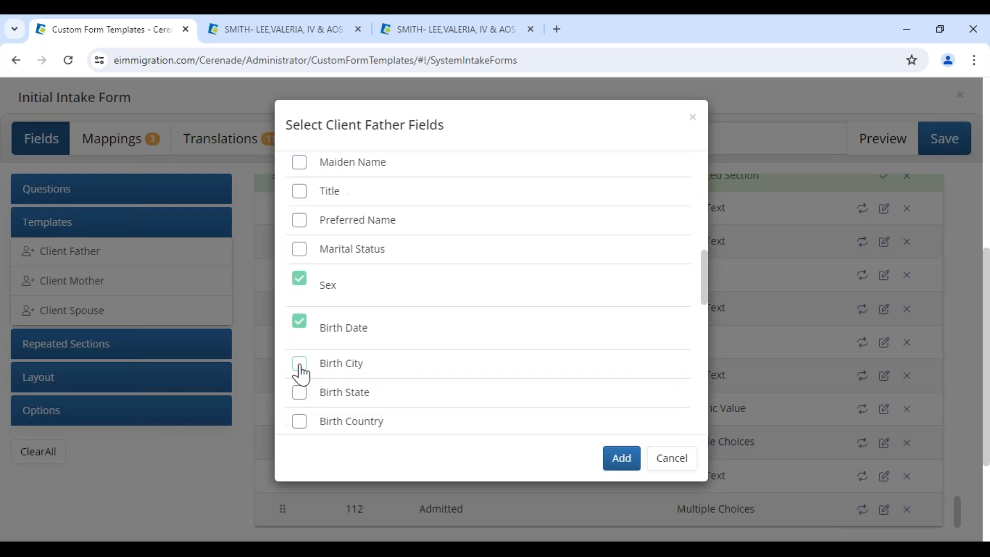
click(300, 365)
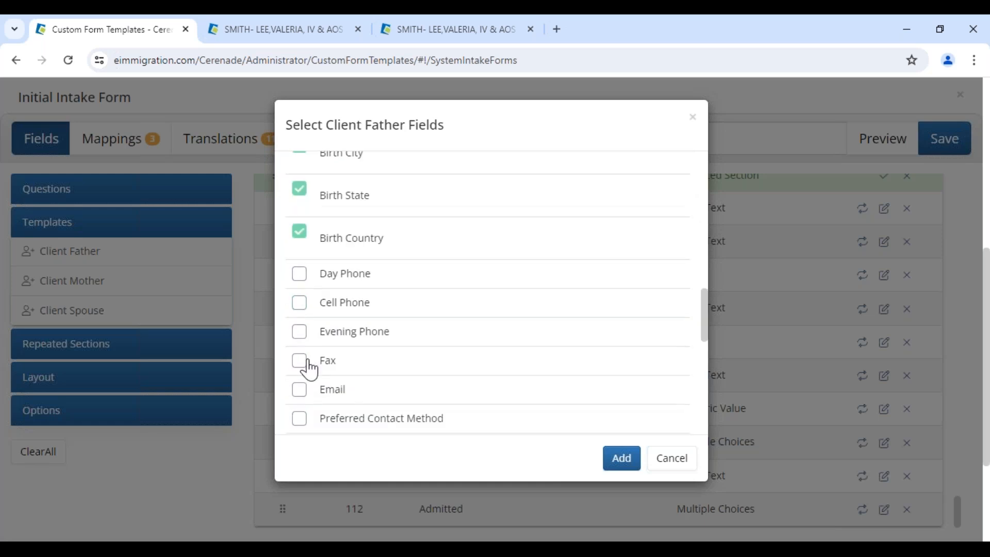
scroll(309, 369, down, 1)
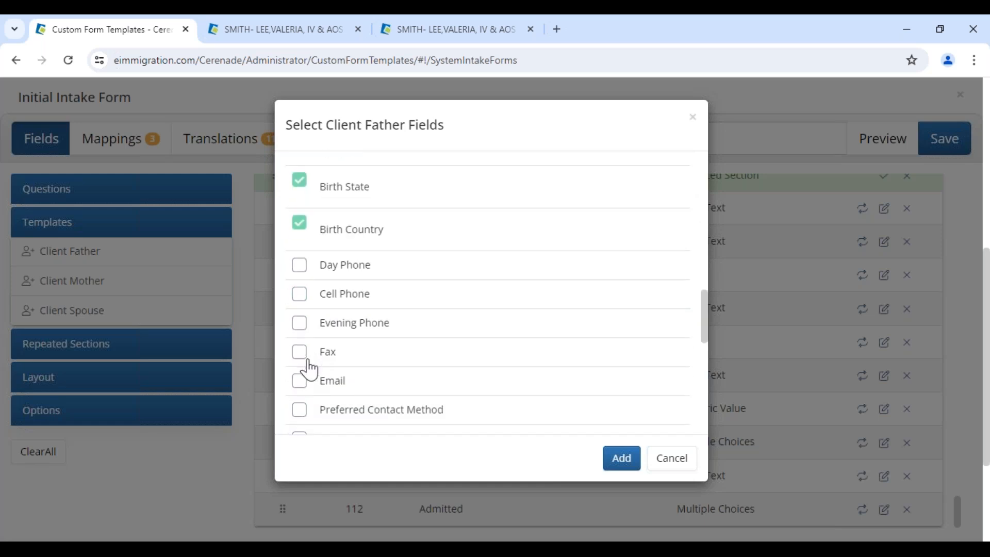
scroll(309, 369, down, 3)
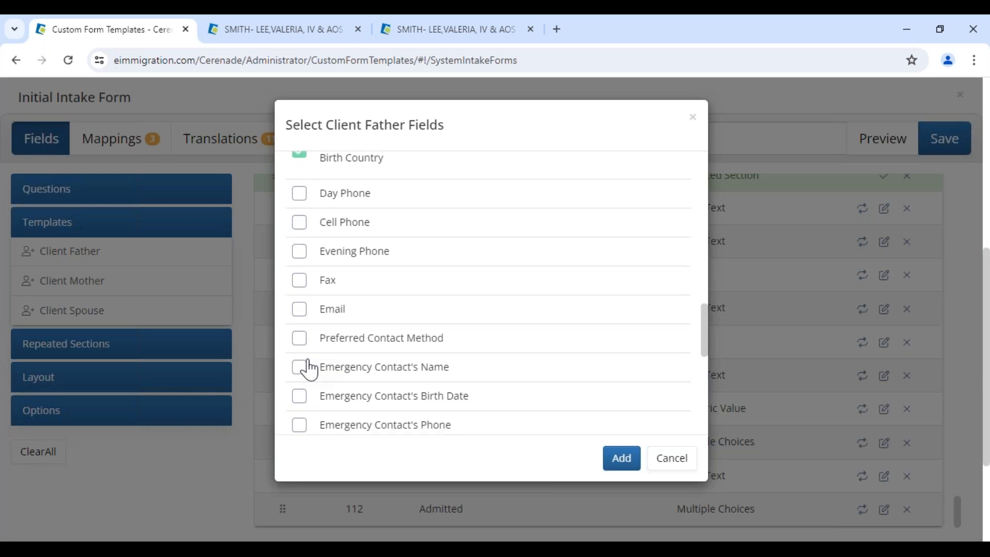
scroll(309, 369, down, 2)
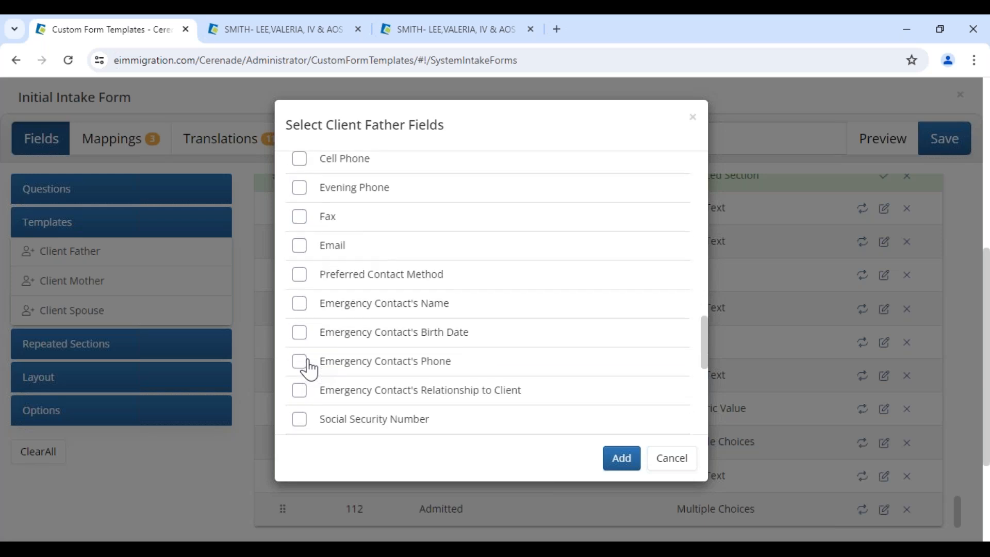
Look through the remaining Client Father fields and add the selected ones to the Initial Intake Form
scroll(310, 369, down, 2)
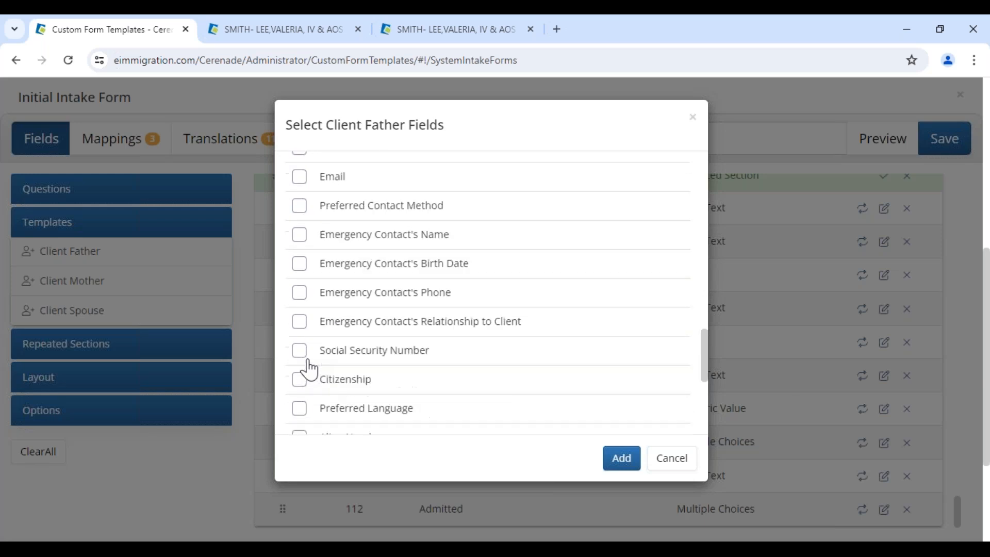
scroll(309, 369, down, 5)
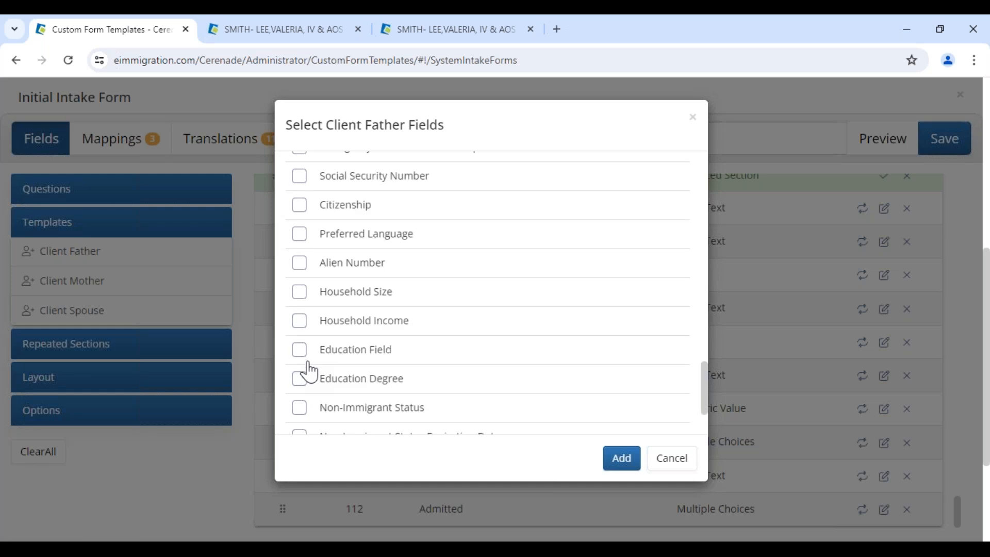
click(618, 454)
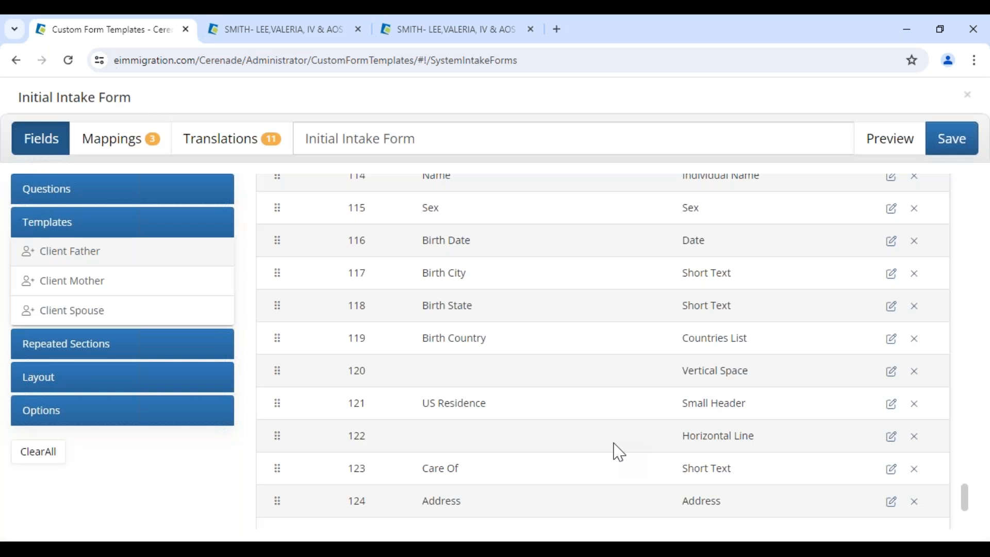
Add the Client Children repeated section to the intake form
click(72, 343)
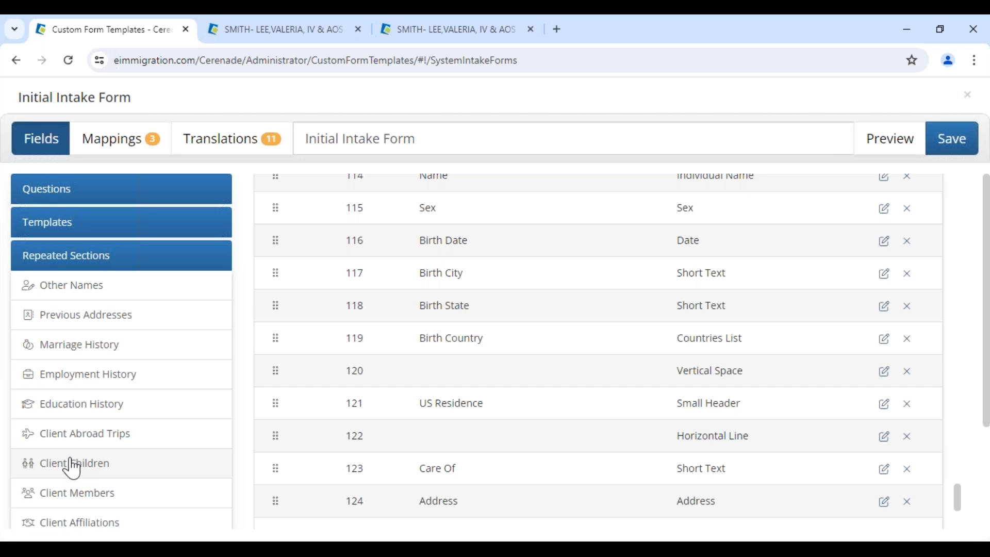
scroll(472, 437, down, 10)
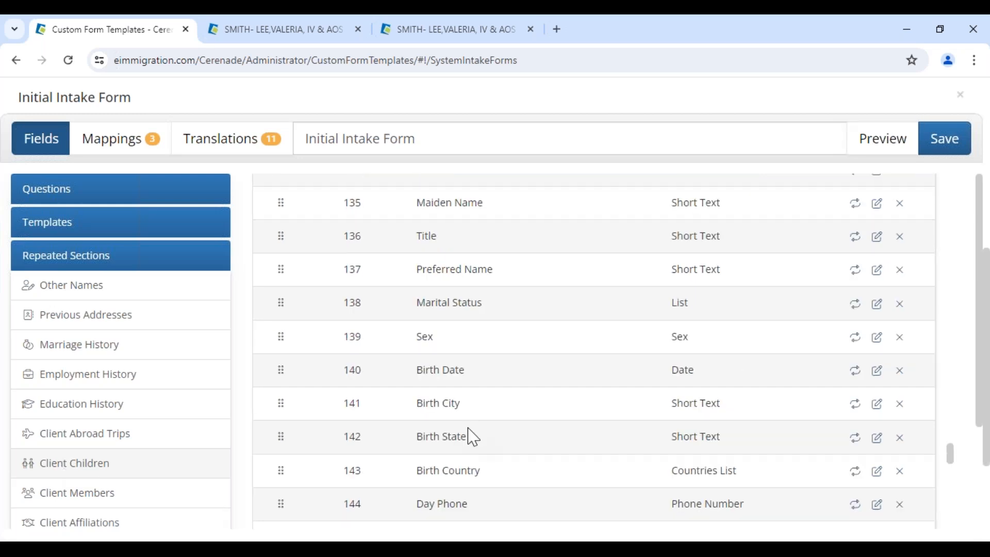
scroll(859, 288, up, 2)
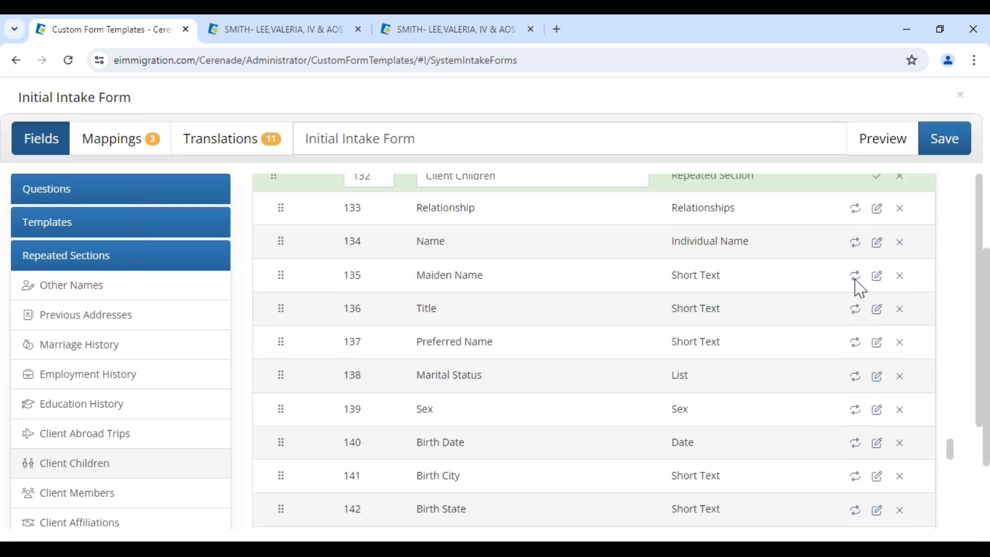
Remove the Maiden Name, Title, Preferred Name and Marital Status fields from the Client Children section
double_click(899, 277)
click(898, 278)
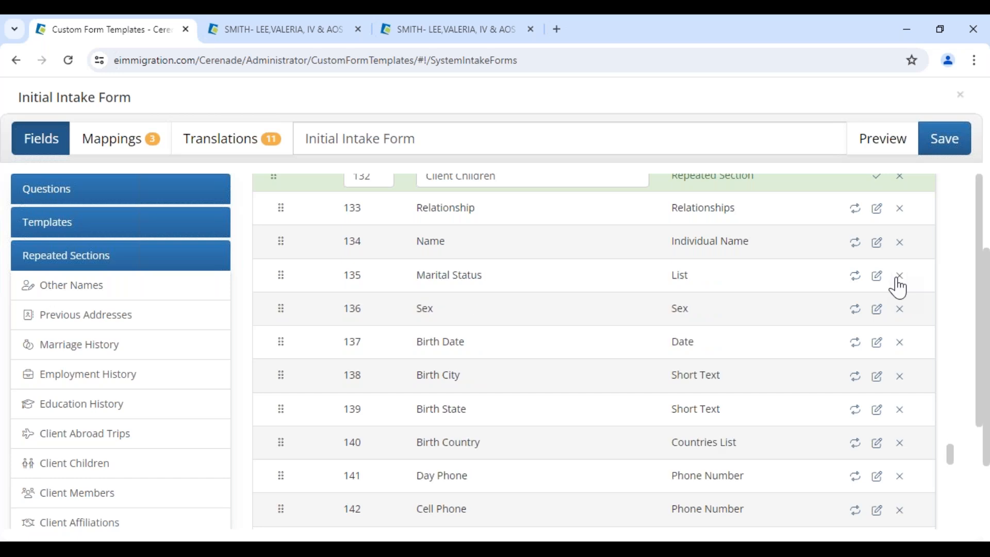
click(898, 279)
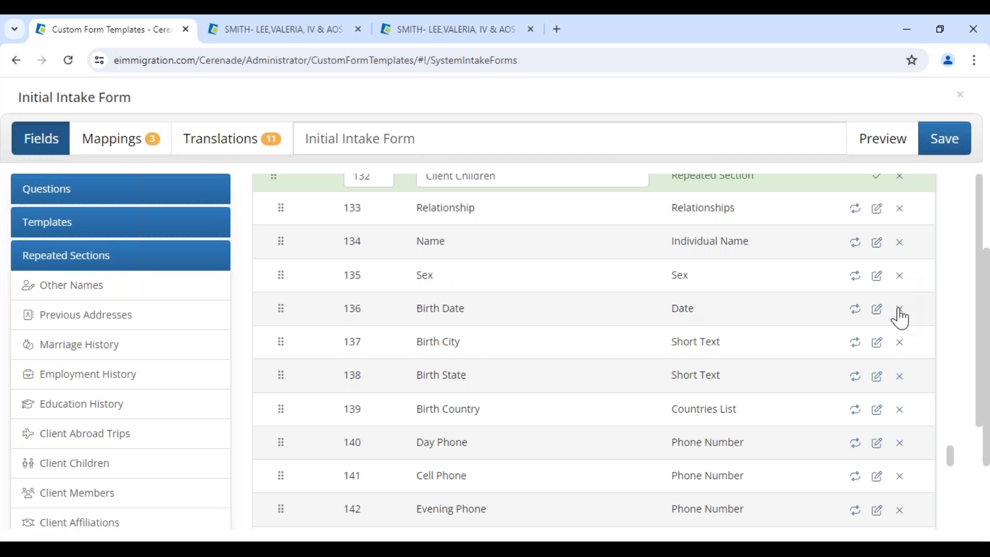
scroll(899, 317, down, 1)
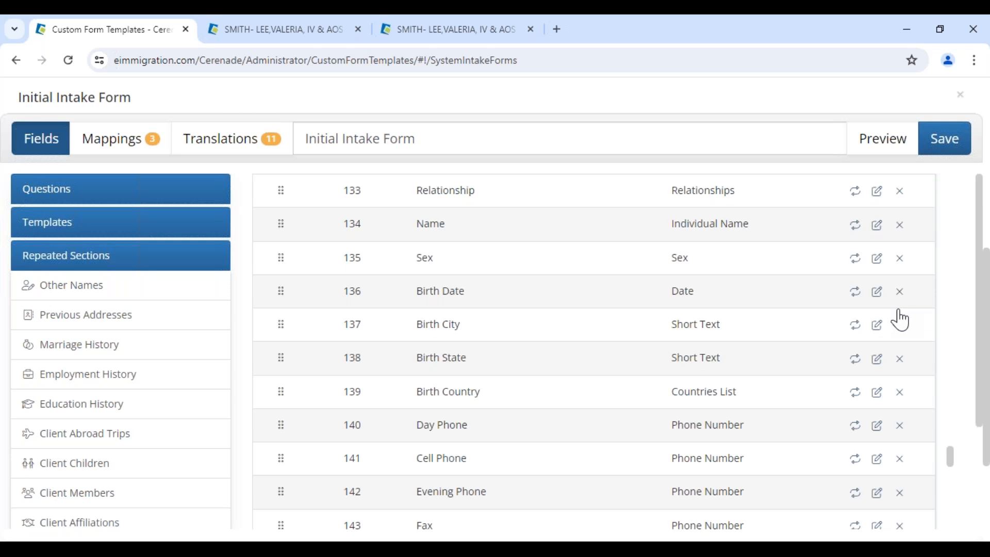
scroll(899, 320, up, 2)
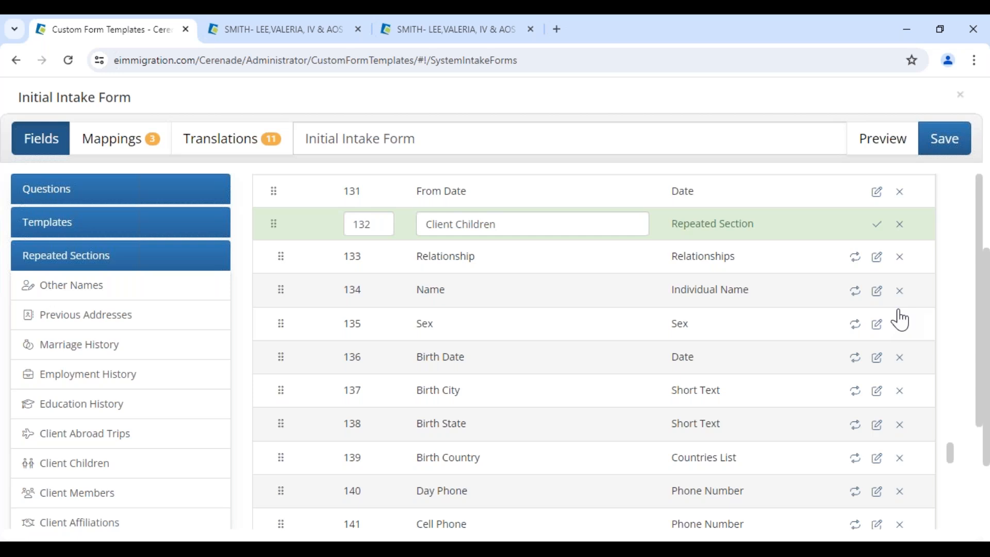
Add a Submit Button layout element at the end of the form
scroll(899, 319, down, 3)
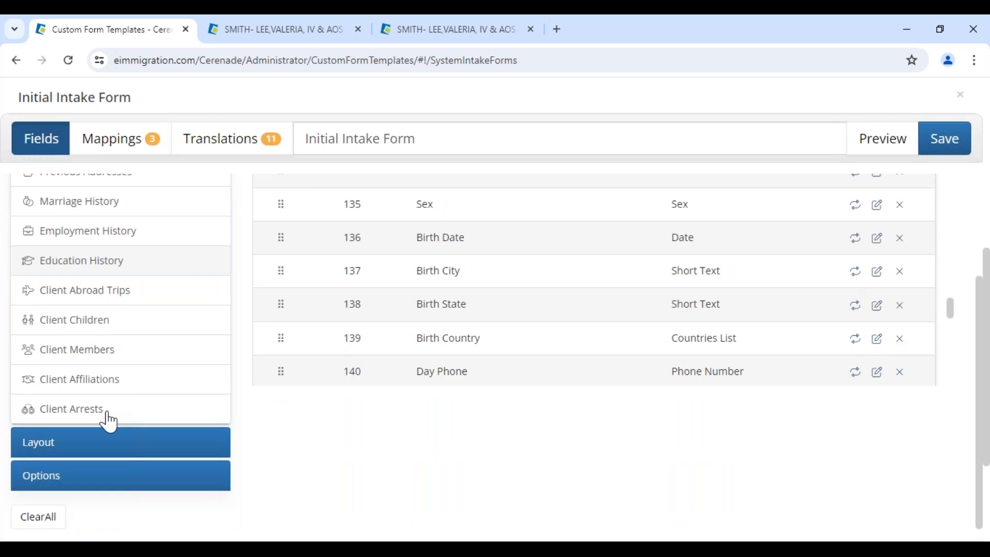
click(109, 441)
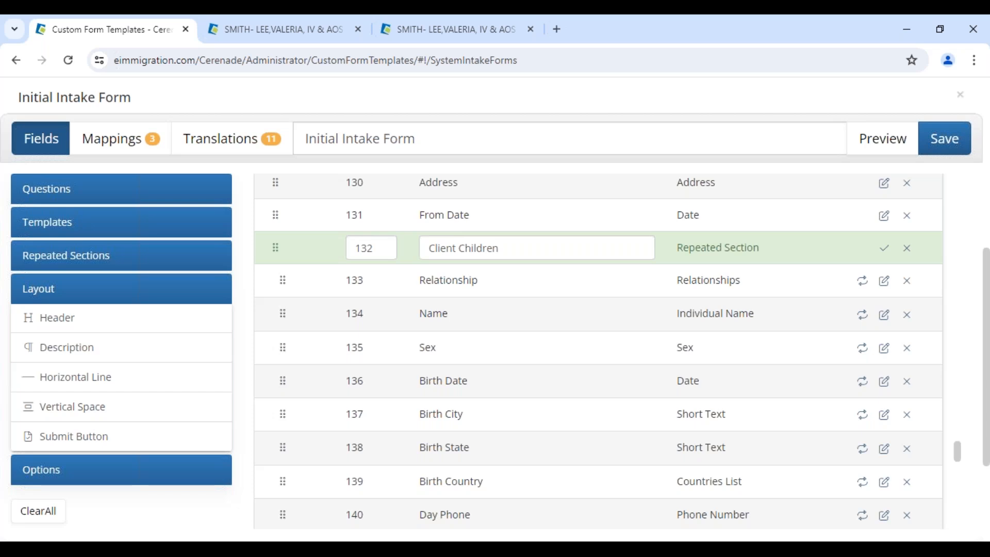
click(97, 440)
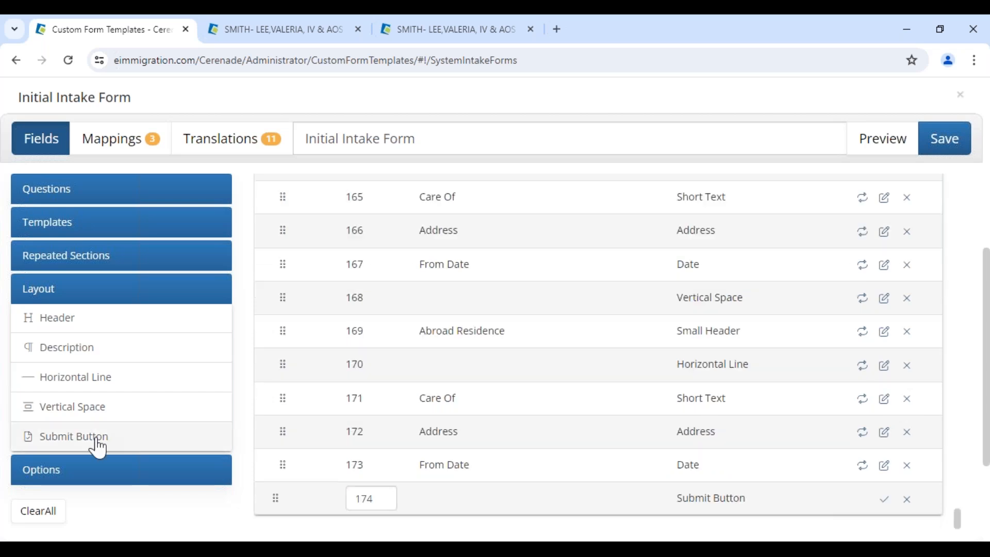
Review the form's logo and question numbering options and show the available question types
click(92, 470)
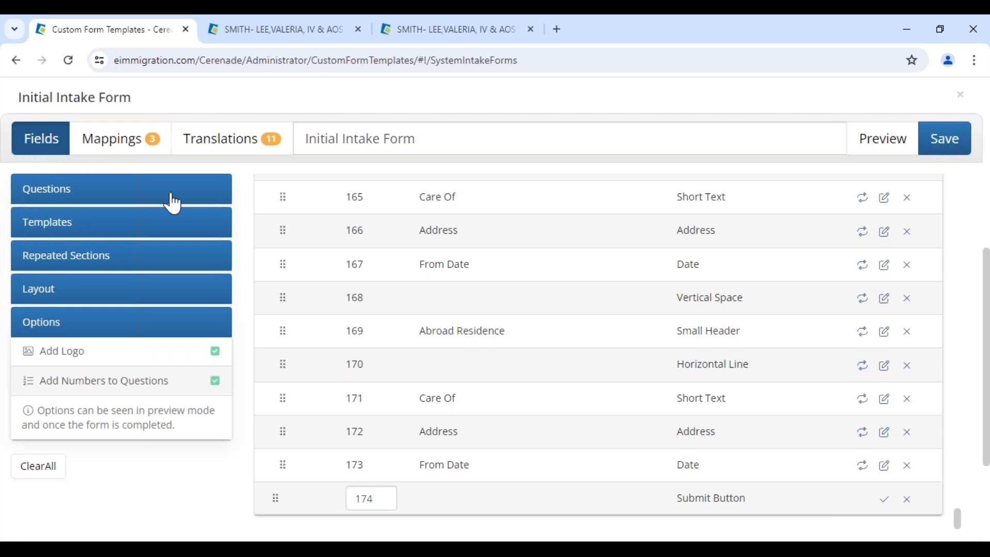
scroll(173, 268, up, 5)
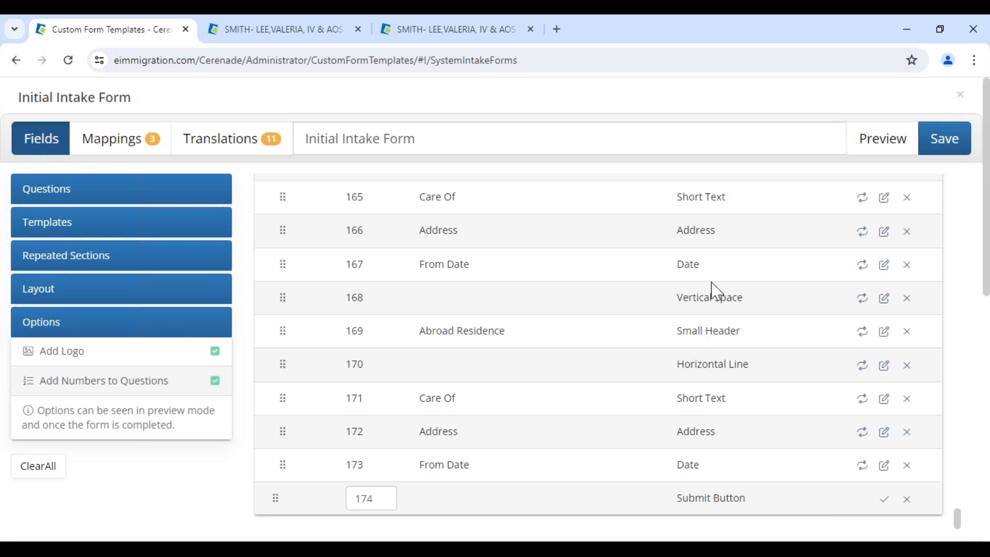
click(67, 201)
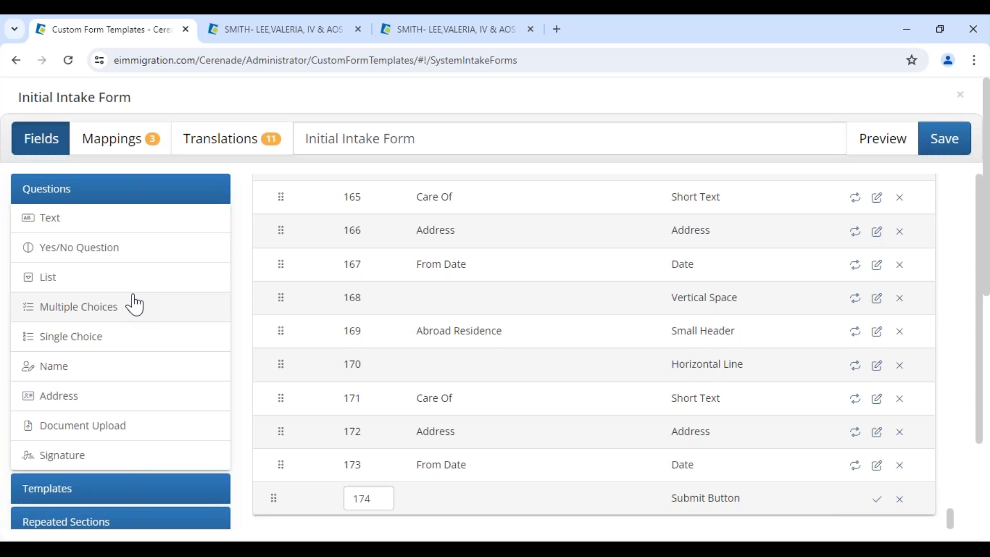
Preview the form, answer Yes to the first-time contact question, examine the personal, passport and US entry questions, and close the preview
scroll(584, 275, up, 10)
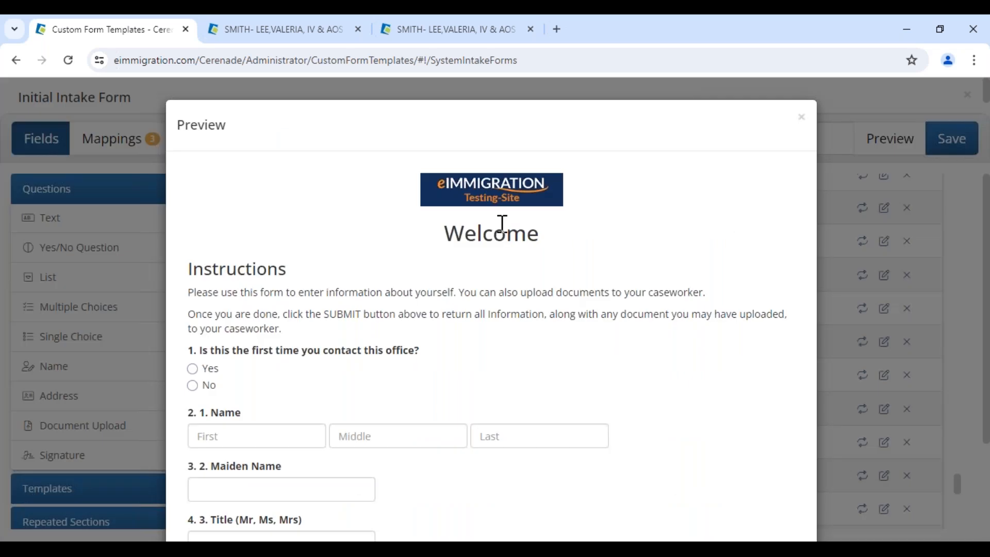
click(193, 368)
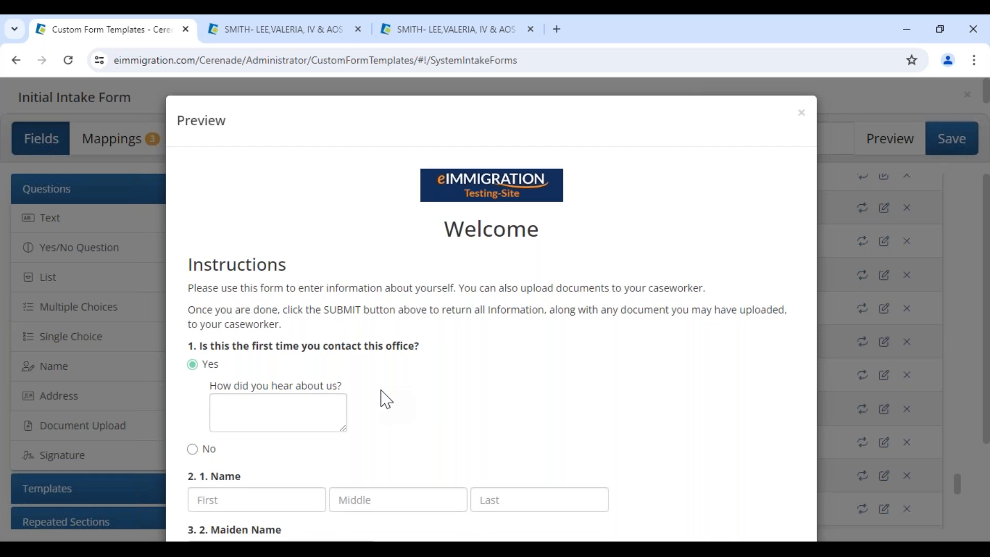
scroll(386, 399, down, 1)
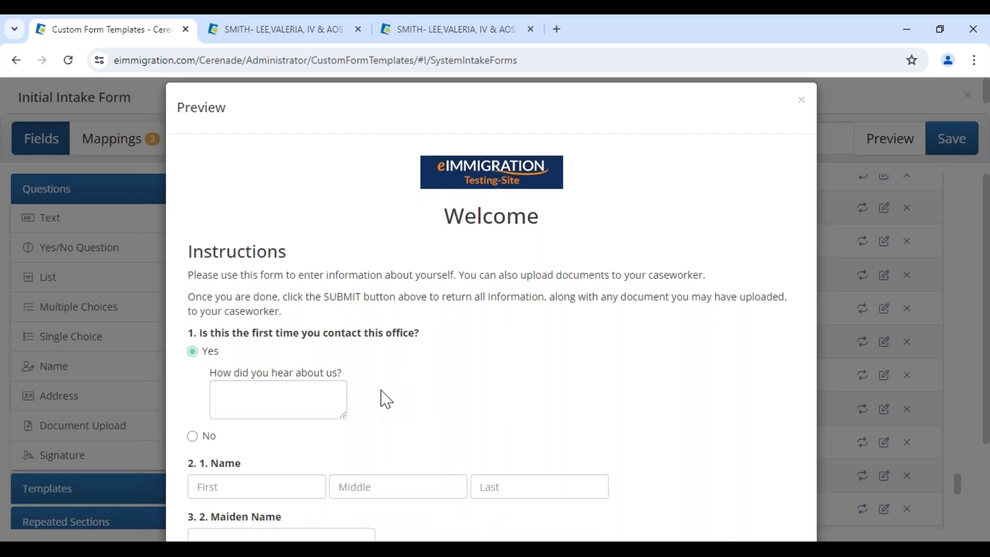
scroll(386, 399, down, 4)
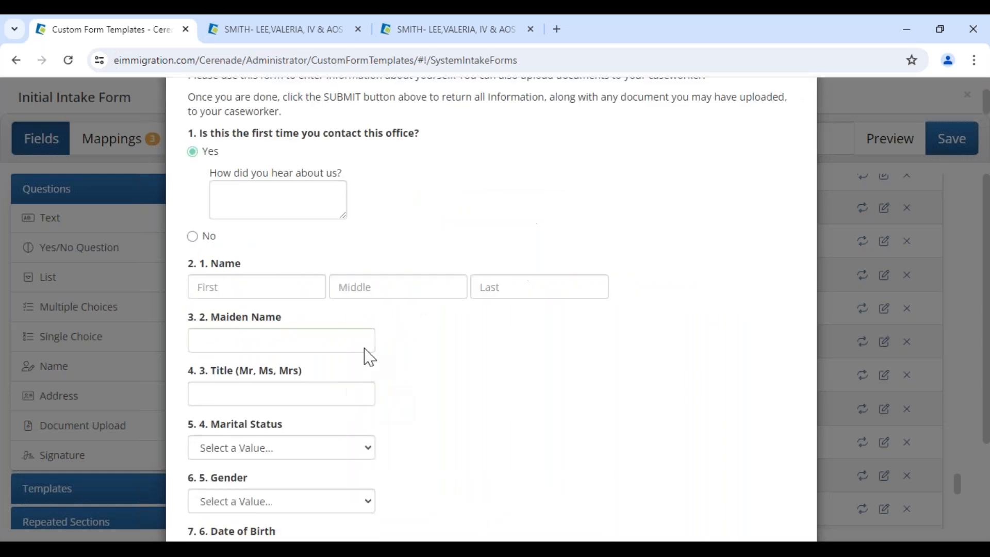
scroll(369, 356, down, 12)
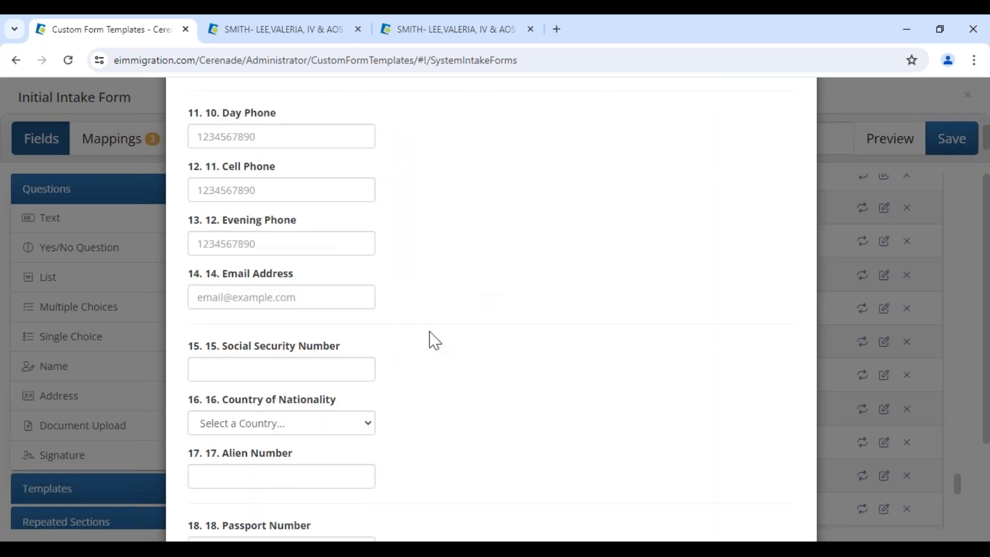
scroll(434, 340, down, 1)
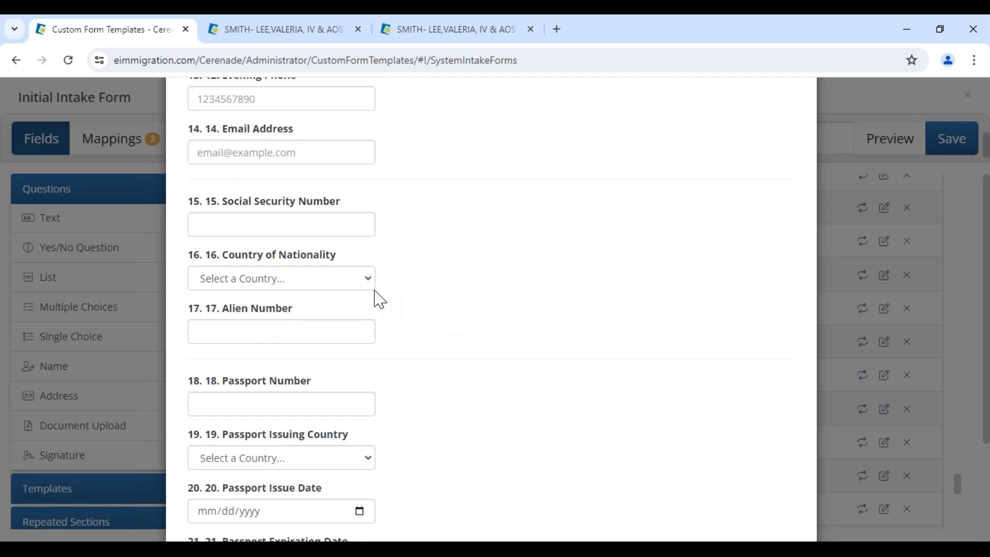
scroll(561, 315, down, 1)
scroll(562, 315, down, 8)
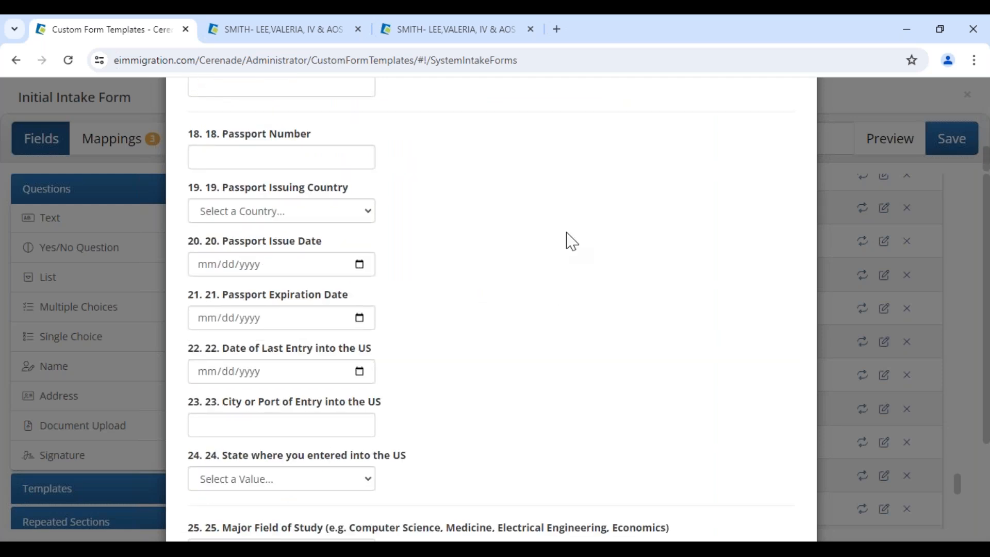
scroll(771, 208, up, 15)
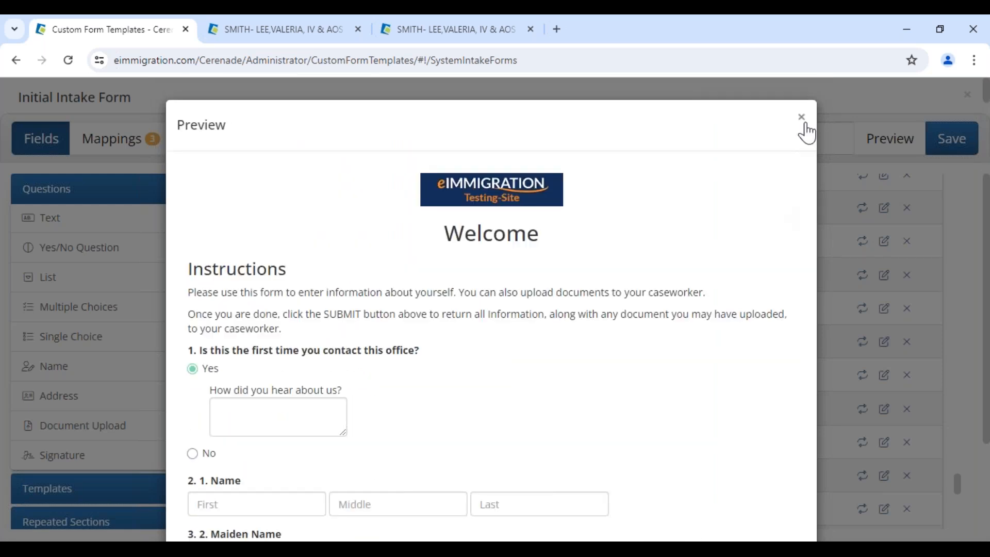
click(801, 118)
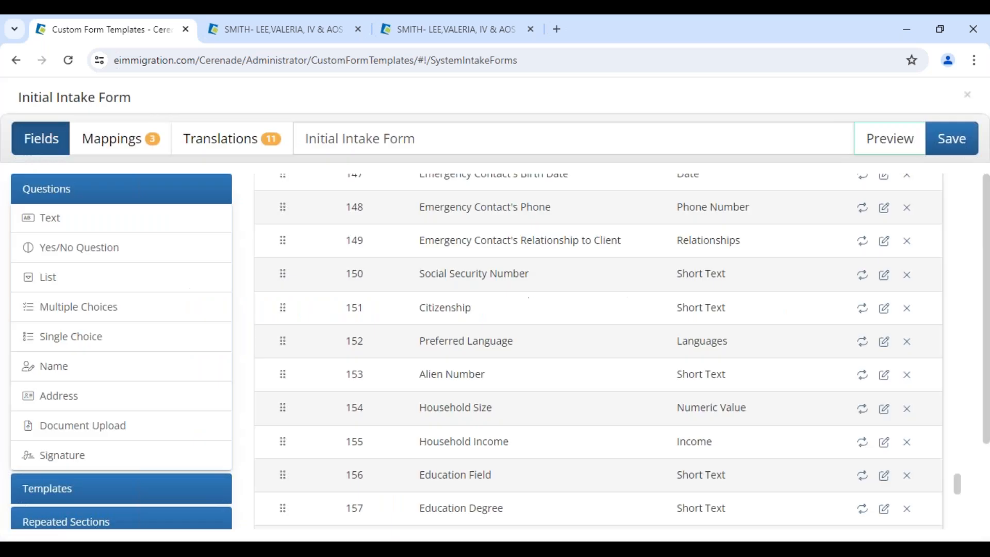
Add blank List, Multiple Choices, Single Choice and Text questions after the Submit Button, and check the list and text type choices
click(61, 280)
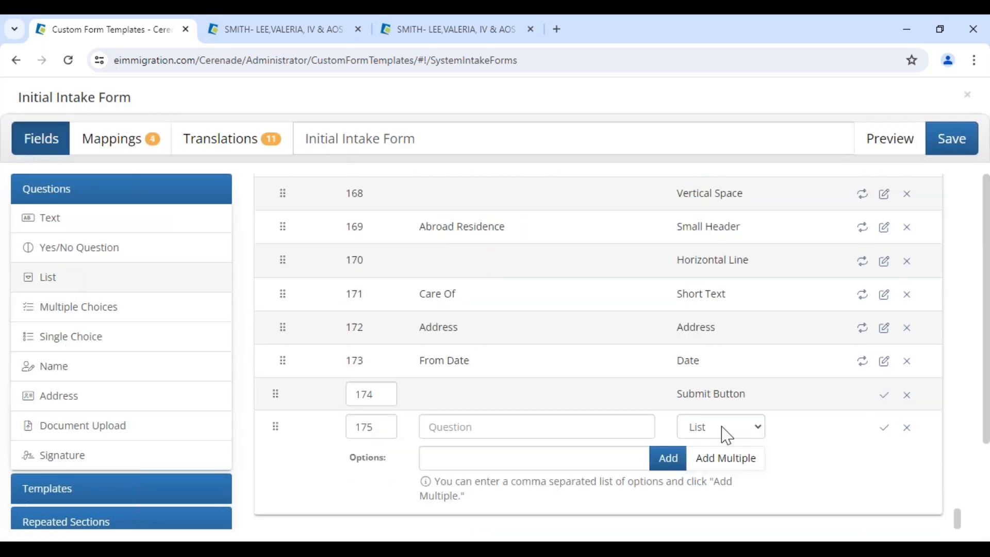
click(727, 429)
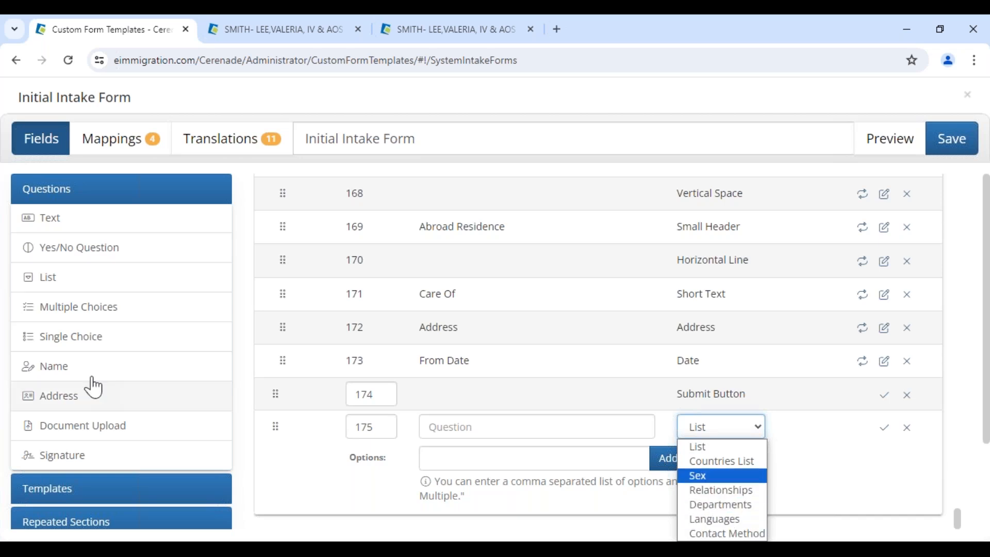
click(61, 323)
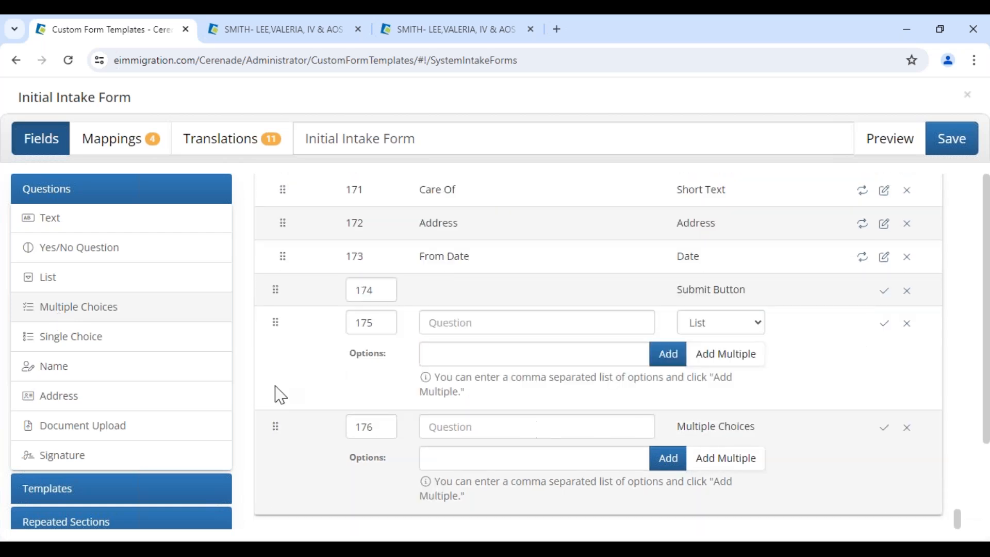
click(100, 339)
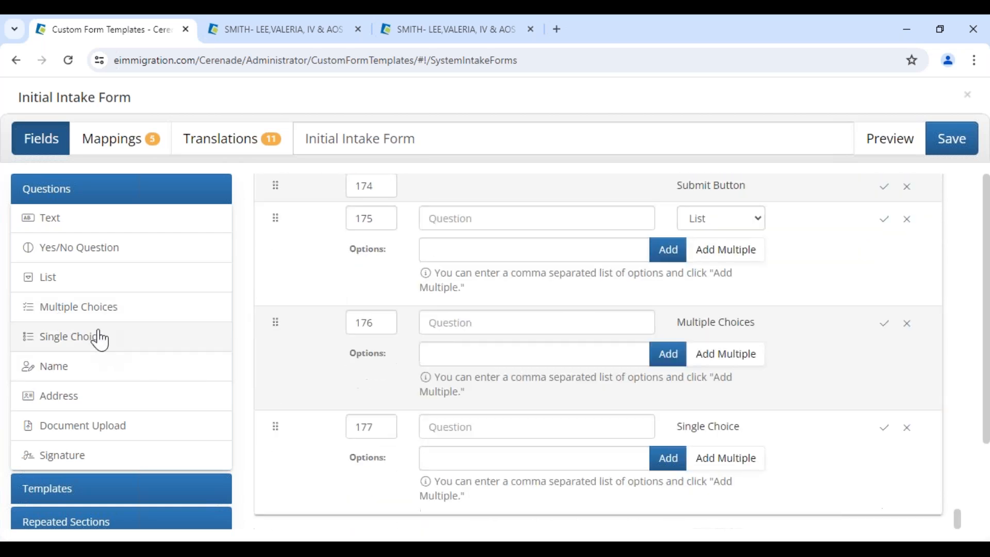
click(92, 230)
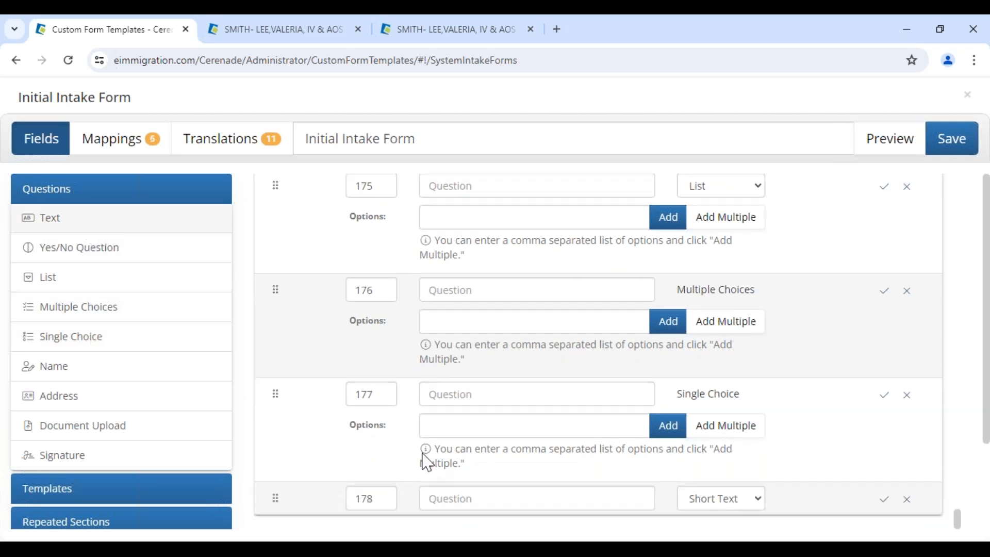
click(746, 499)
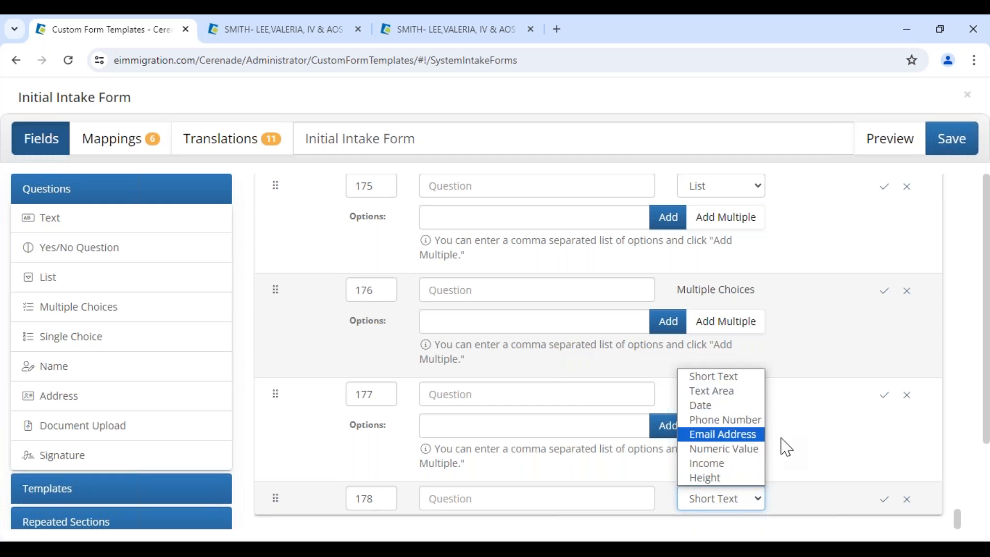
Remove the blank Text, Single Choice, List and Multiple Choices questions below the Submit Button
click(907, 505)
click(907, 503)
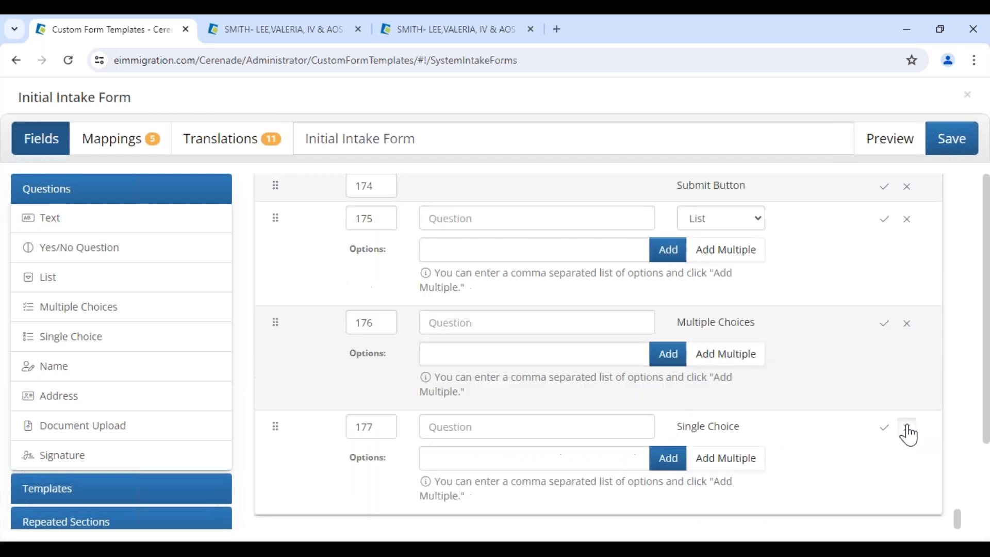
click(906, 428)
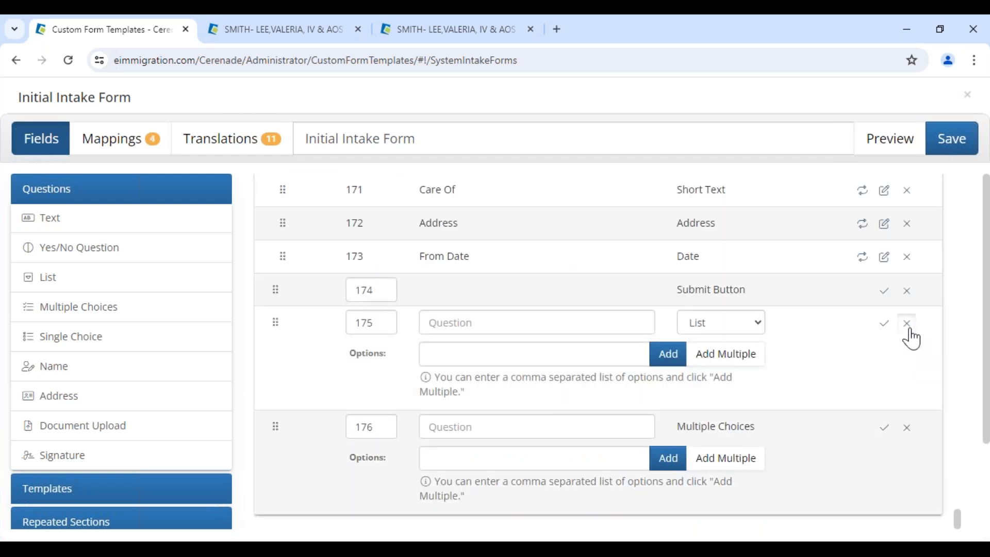
click(907, 323)
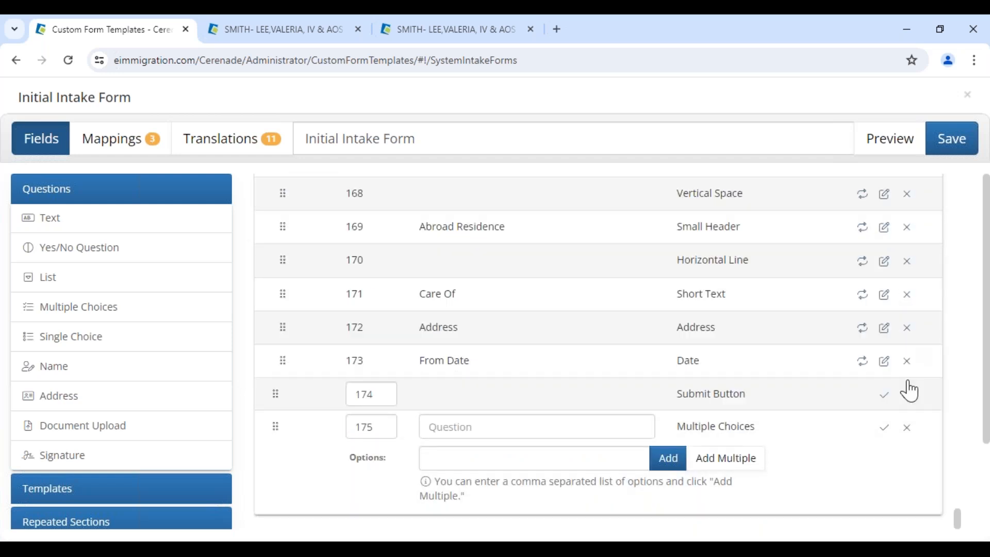
click(906, 428)
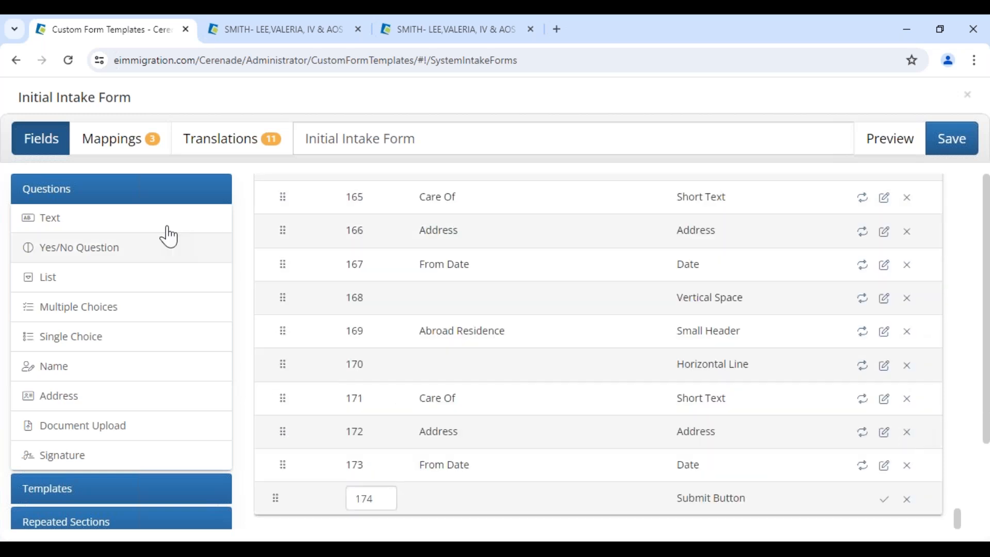
Show the form's field mappings, and bring up the administrator's Client Custom Fields list in a separate browser tab
click(124, 139)
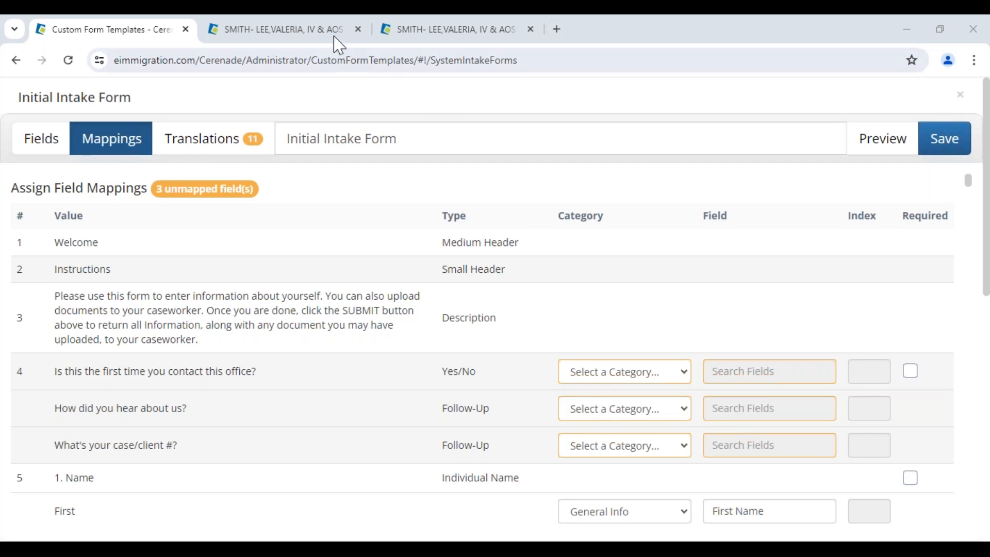
click(315, 37)
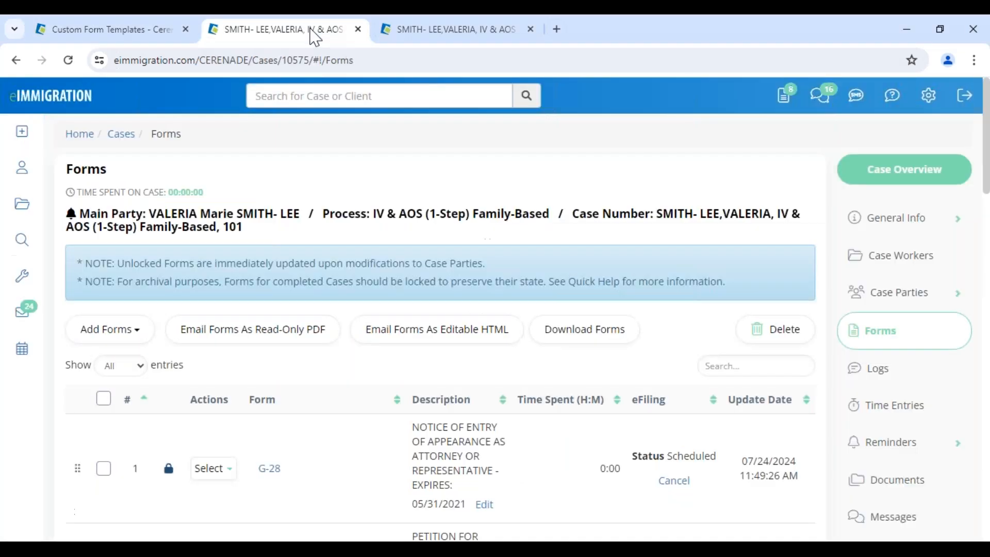
mouse_move(928, 95)
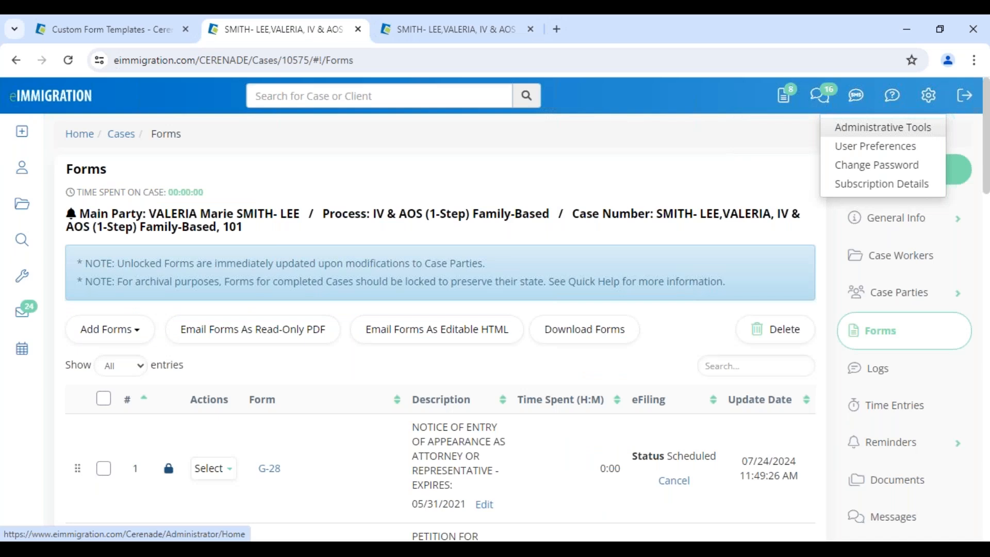
right_click(921, 128)
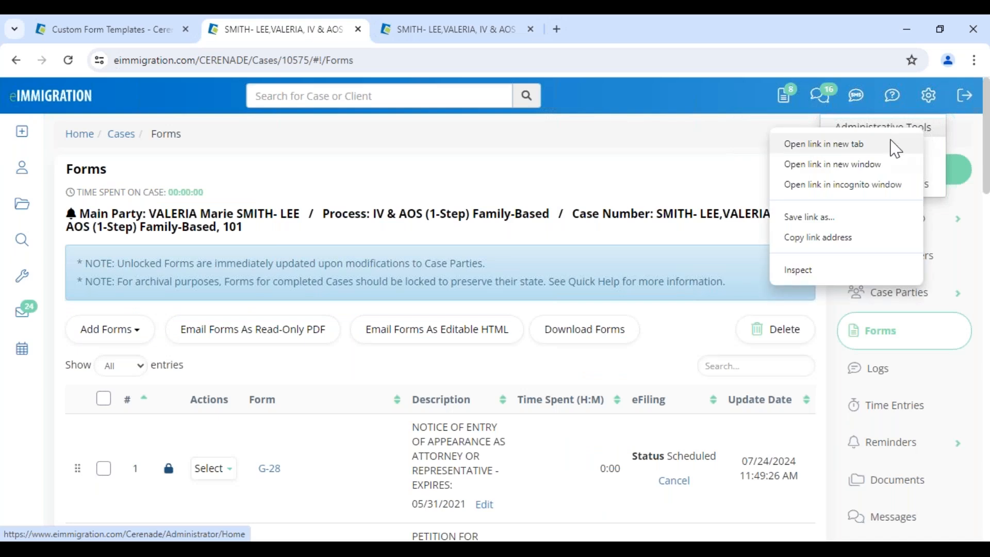
key(Escape)
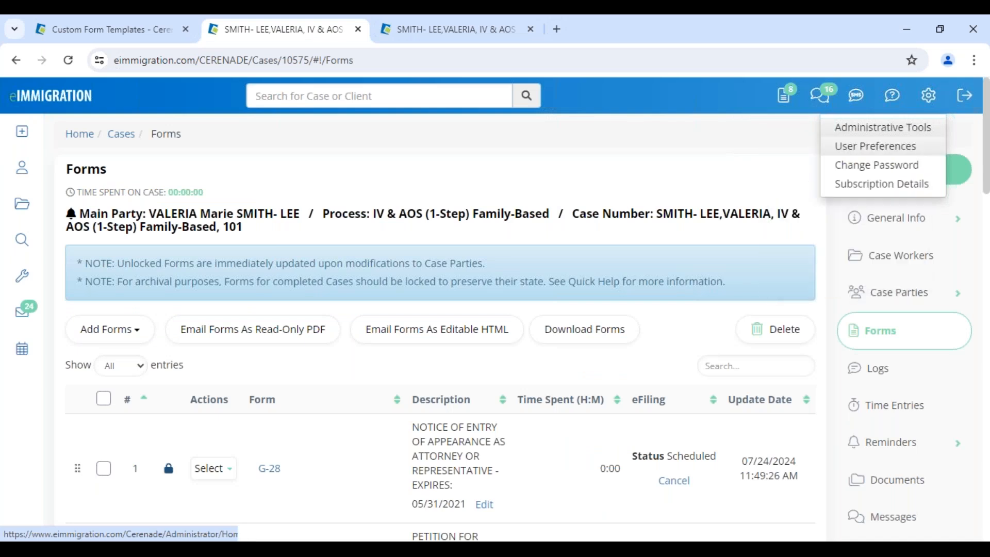
drag(420, 31, 260, 40)
triple_click(28, 164)
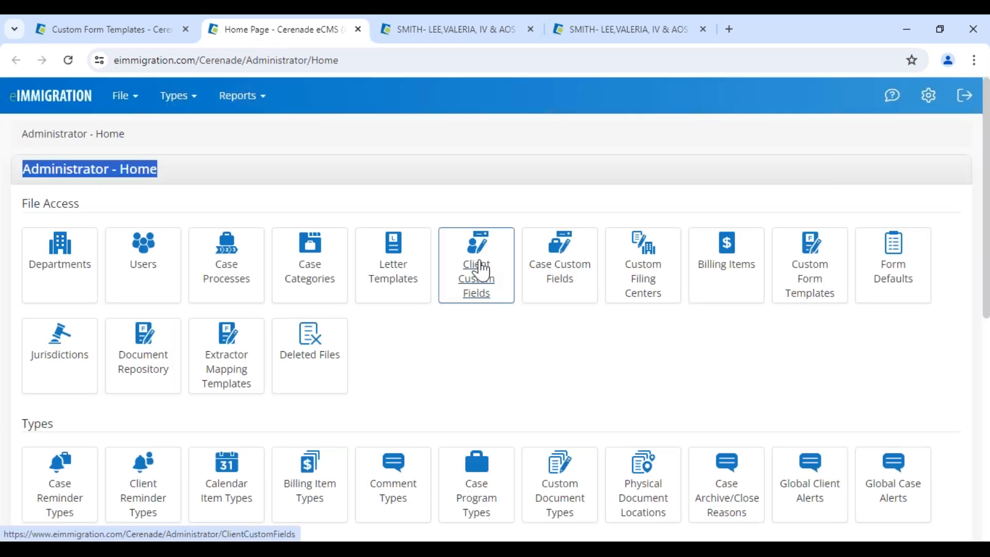
click(471, 218)
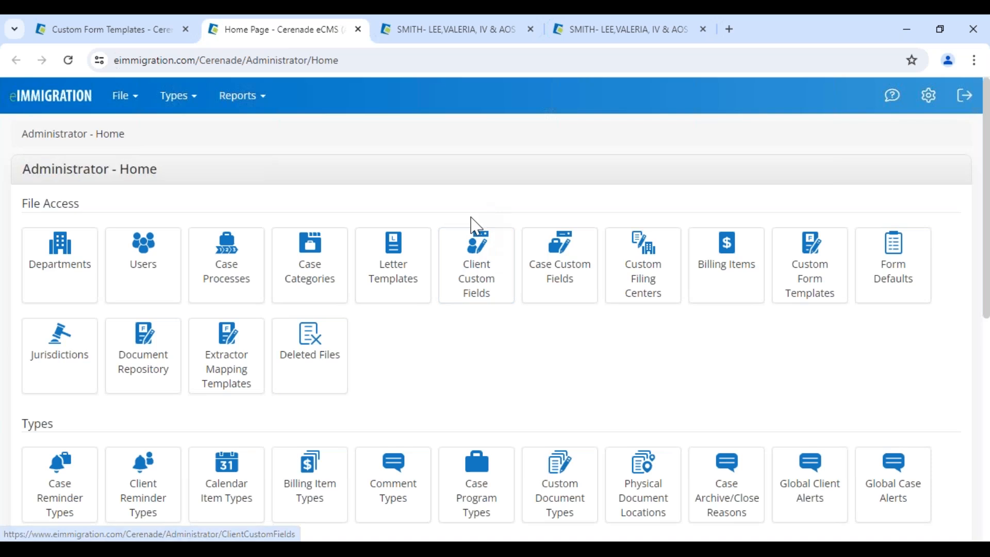
click(471, 259)
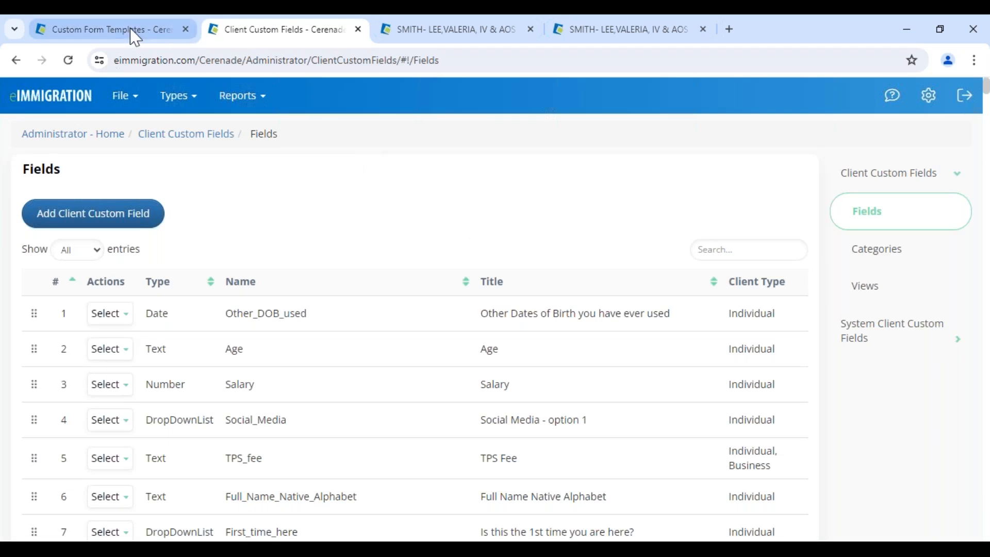
In the form's mappings, map "Is this the first time you contact this office?" to the First_time_here client custom field
mouse_move(134, 38)
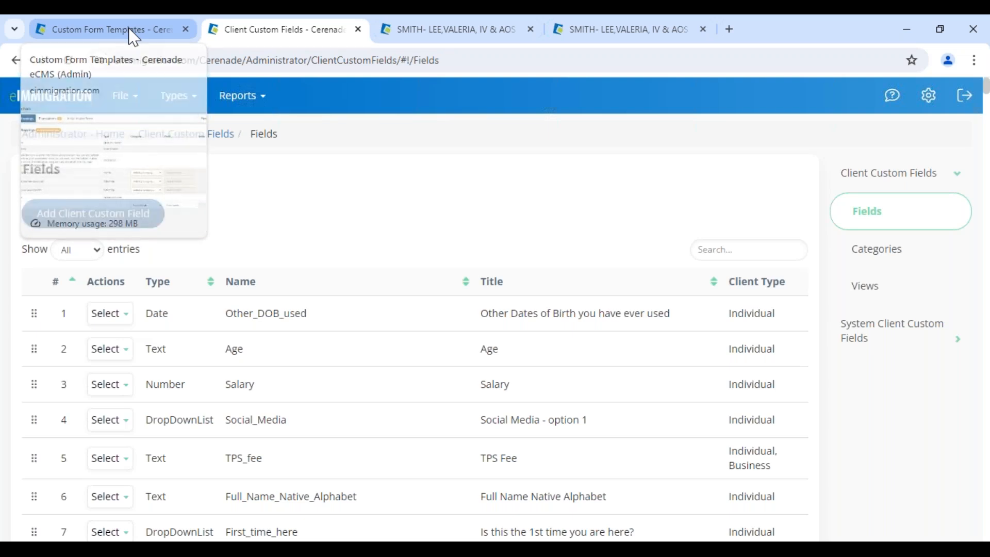
click(134, 32)
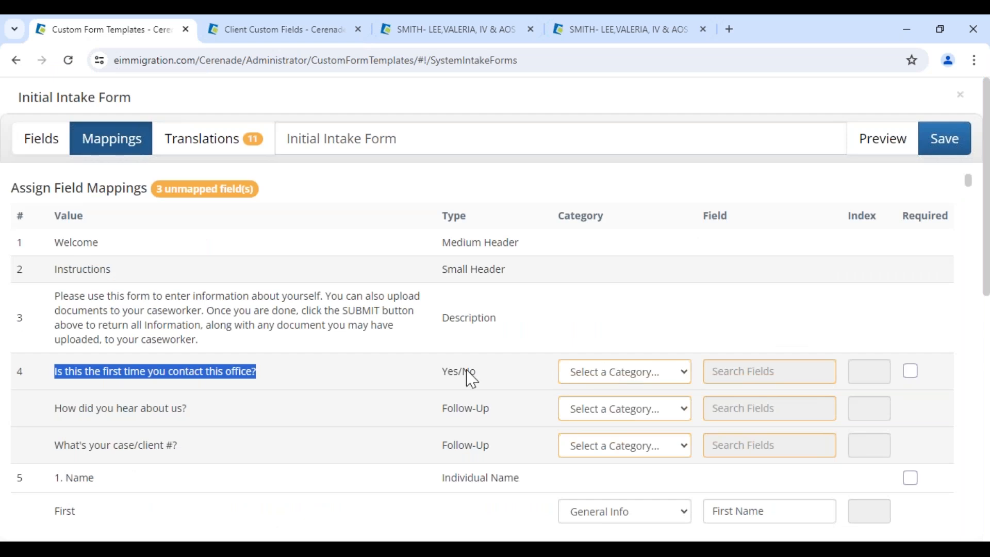
click(332, 390)
click(613, 380)
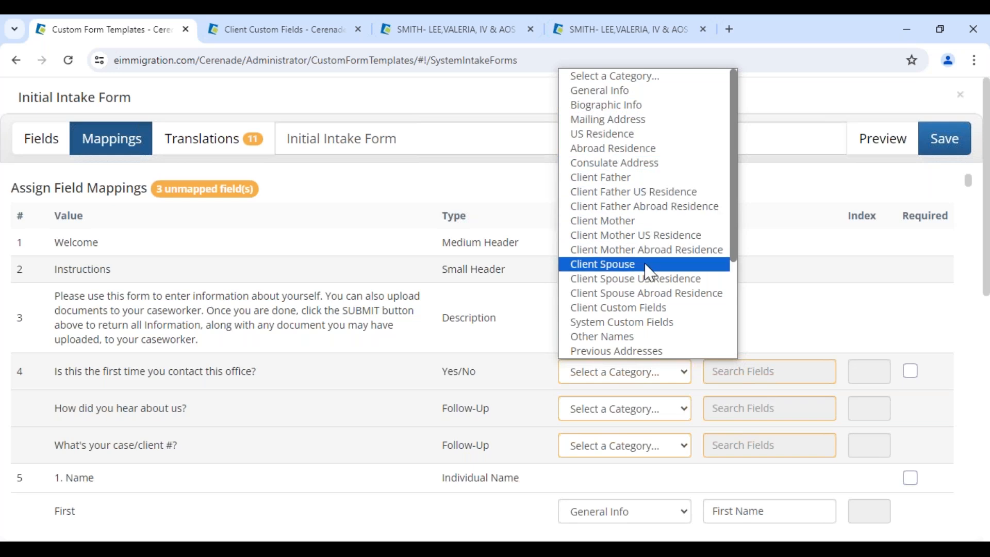
click(621, 309)
click(754, 370)
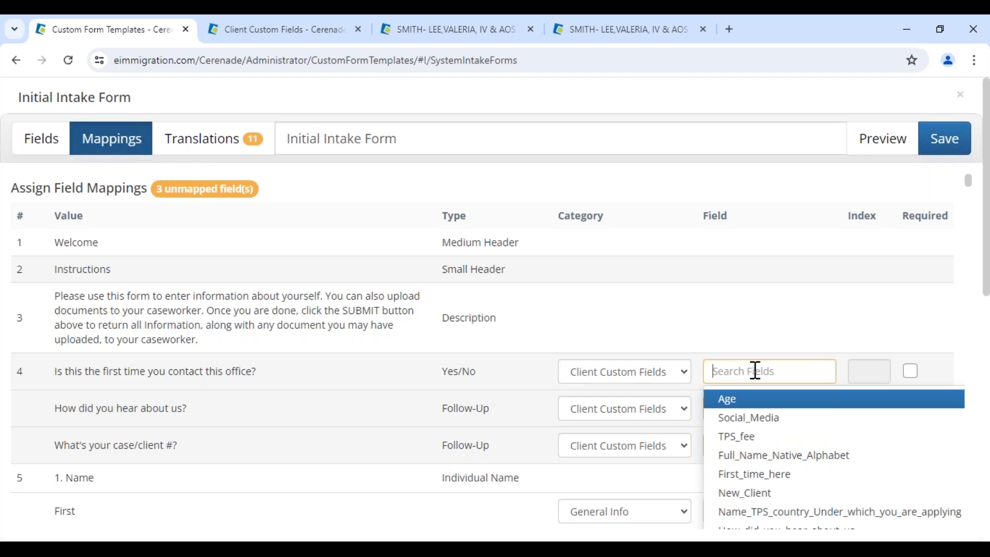
text(first)
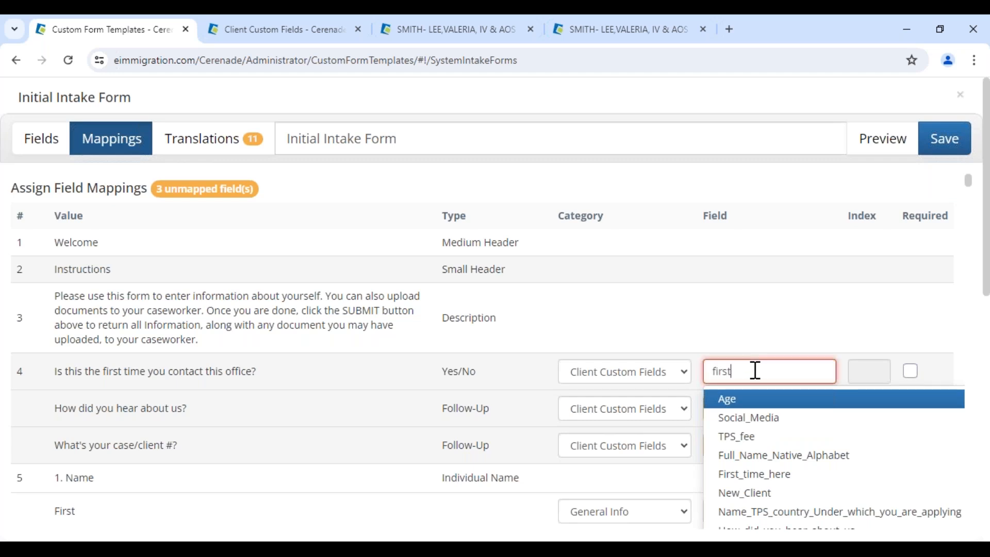
click(763, 402)
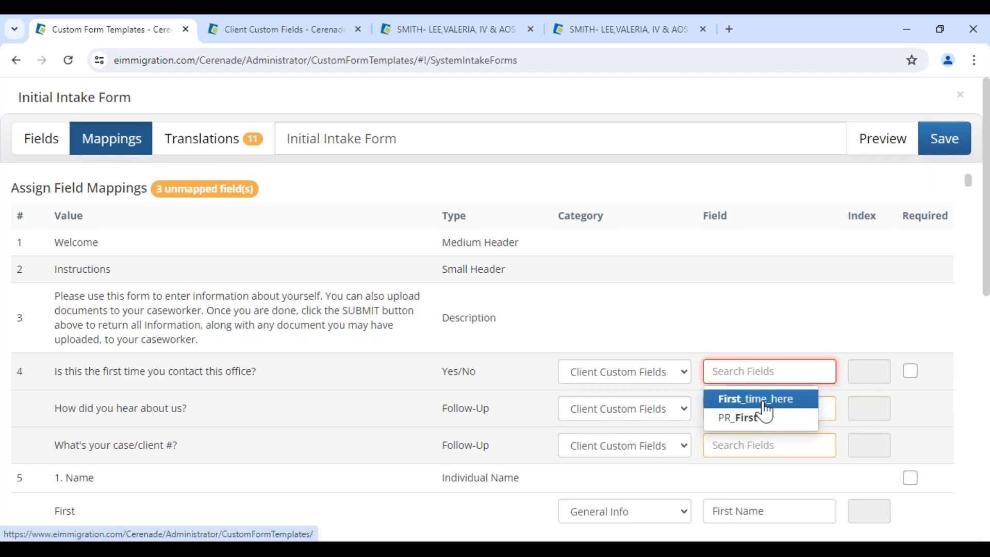
Map "How did you hear about us?" to the Source client custom field and "What's your case/client #?" to Case Number
click(765, 408)
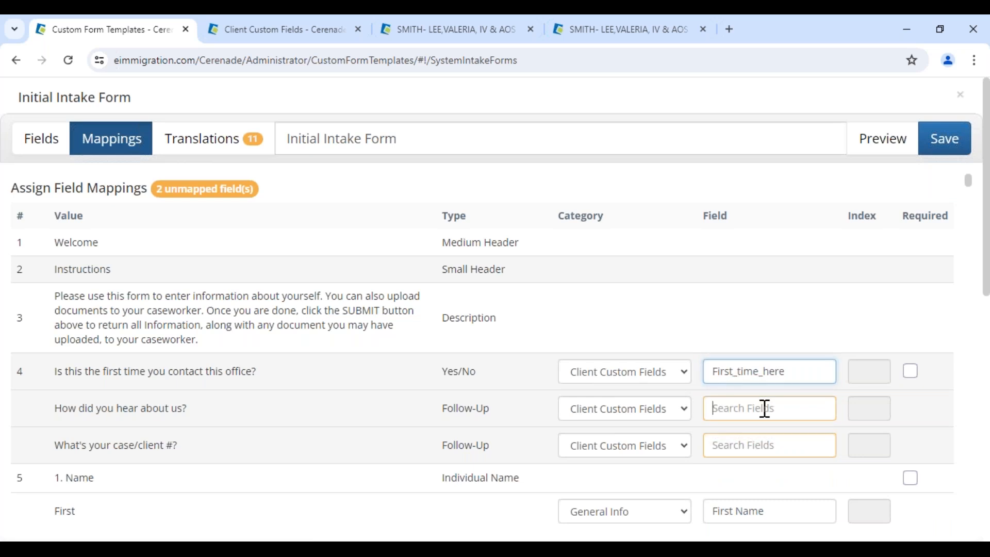
text(source)
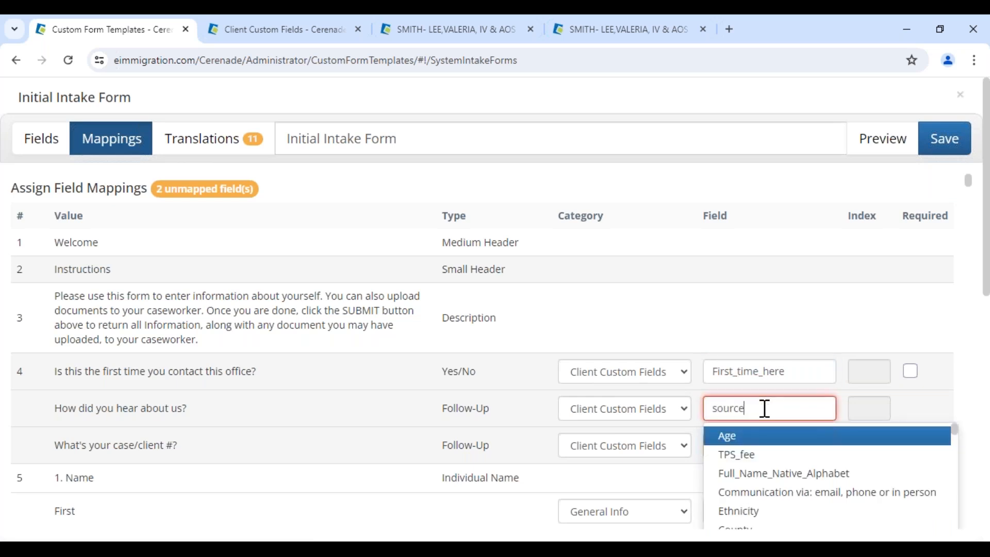
click(761, 456)
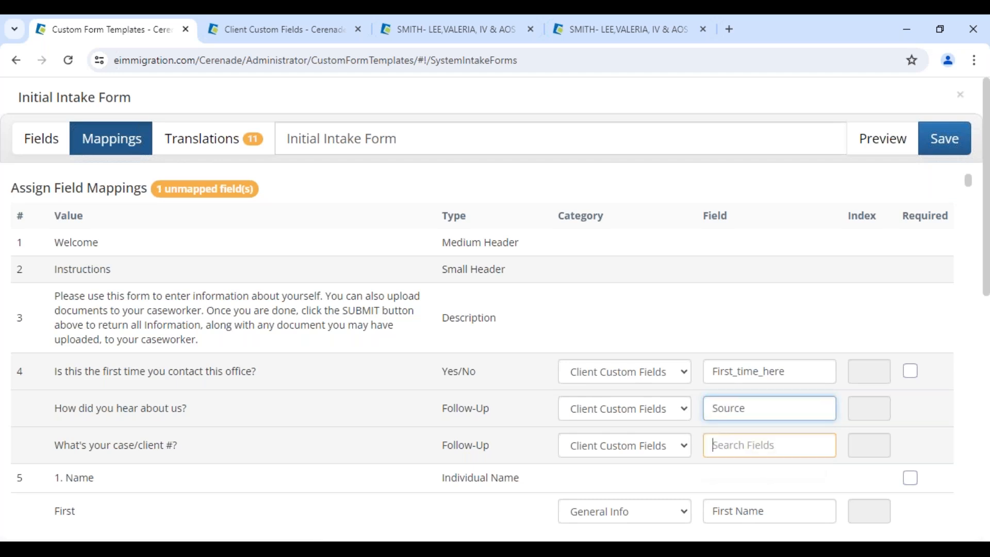
click(768, 445)
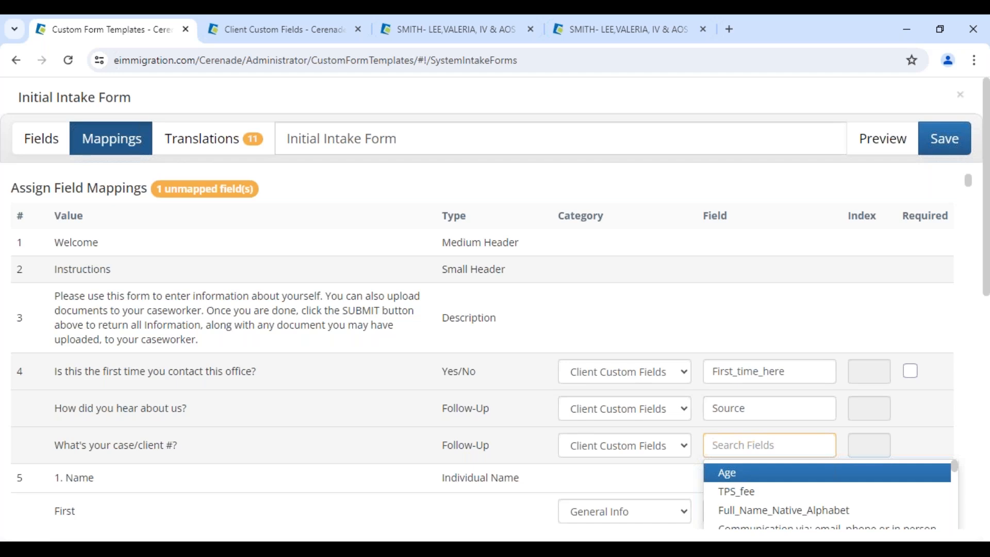
text(case)
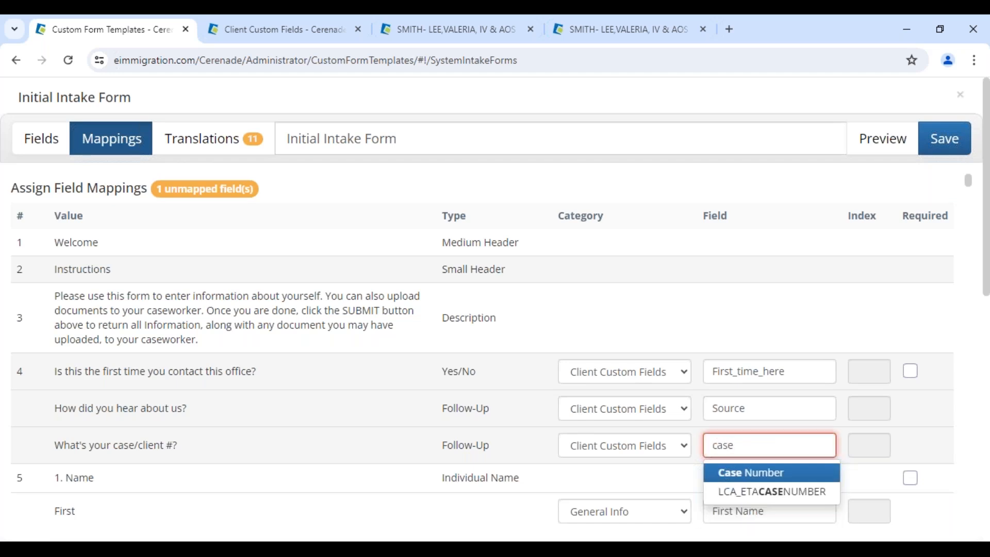
click(765, 472)
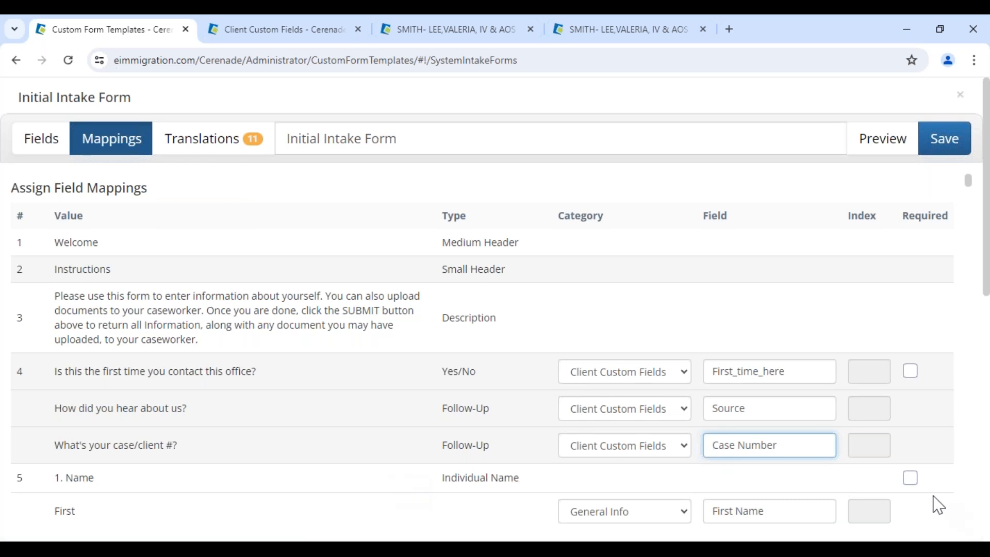
Make the first-time contact question and the Name question required
click(913, 374)
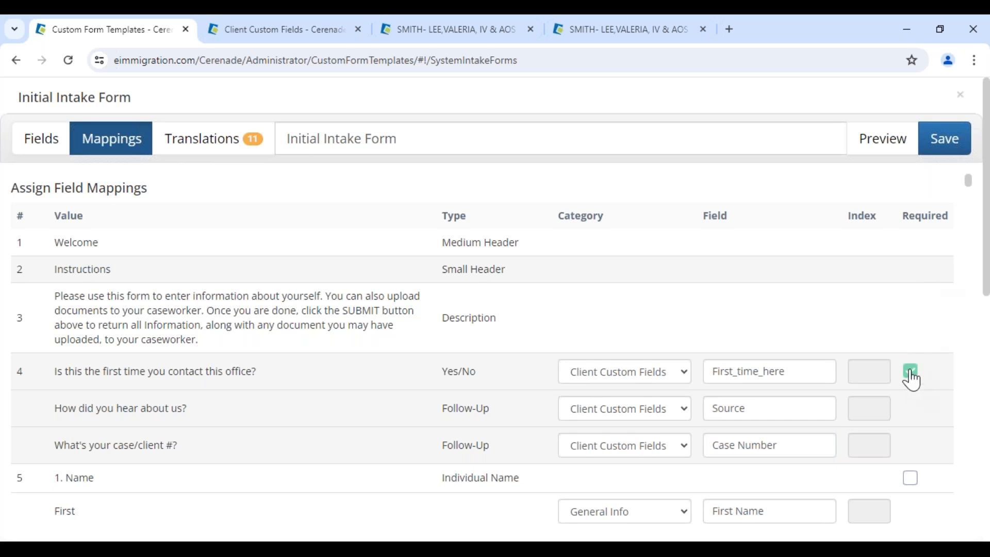
scroll(912, 380, down, 1)
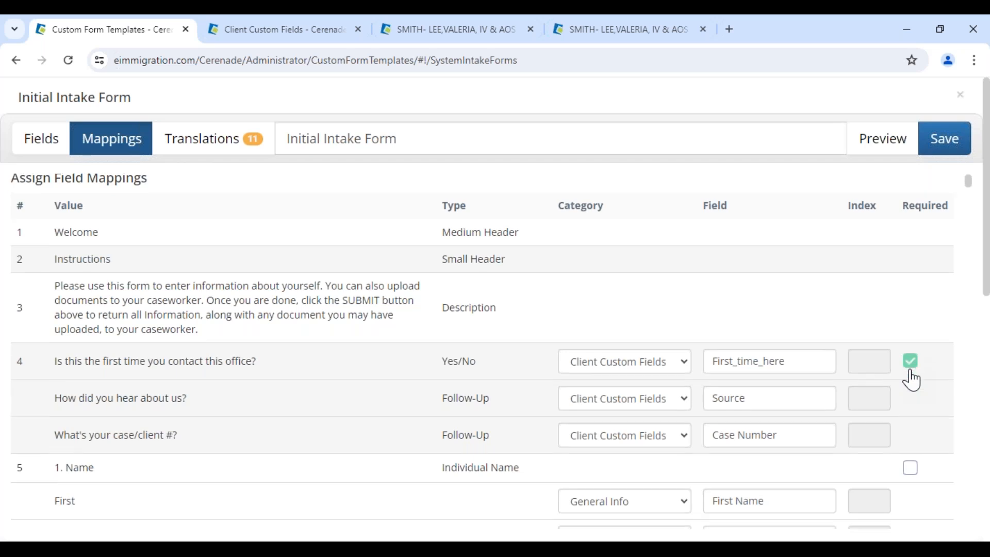
scroll(910, 370, down, 3)
click(910, 334)
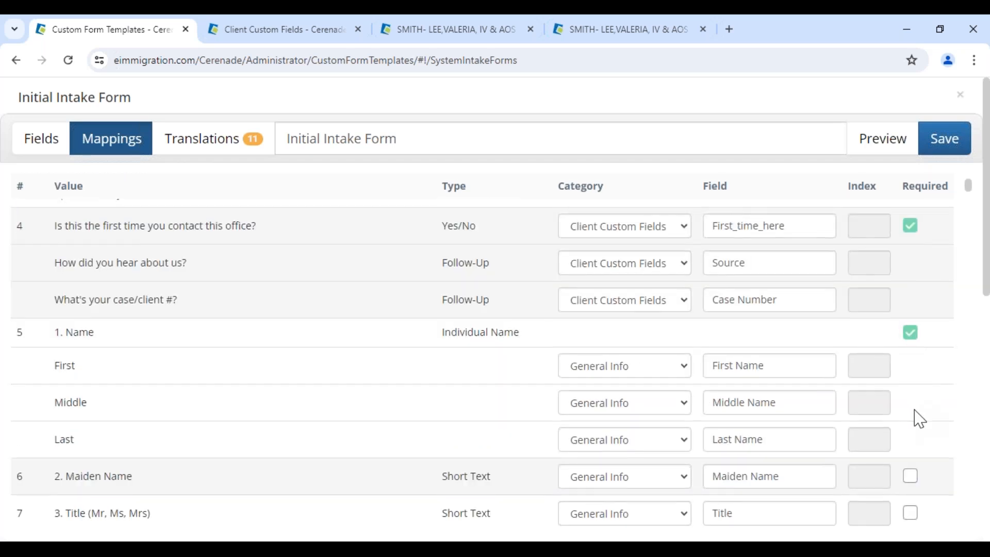
scroll(915, 418, down, 2)
scroll(928, 376, up, 4)
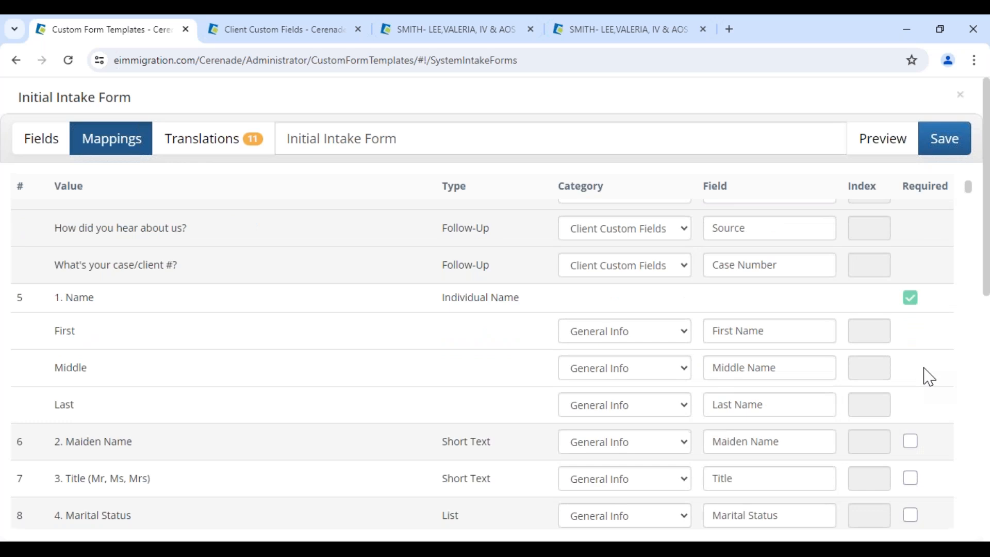
Clear the form's translation languages by disabling and re-enabling translations, and add Spanish as the only language
click(222, 146)
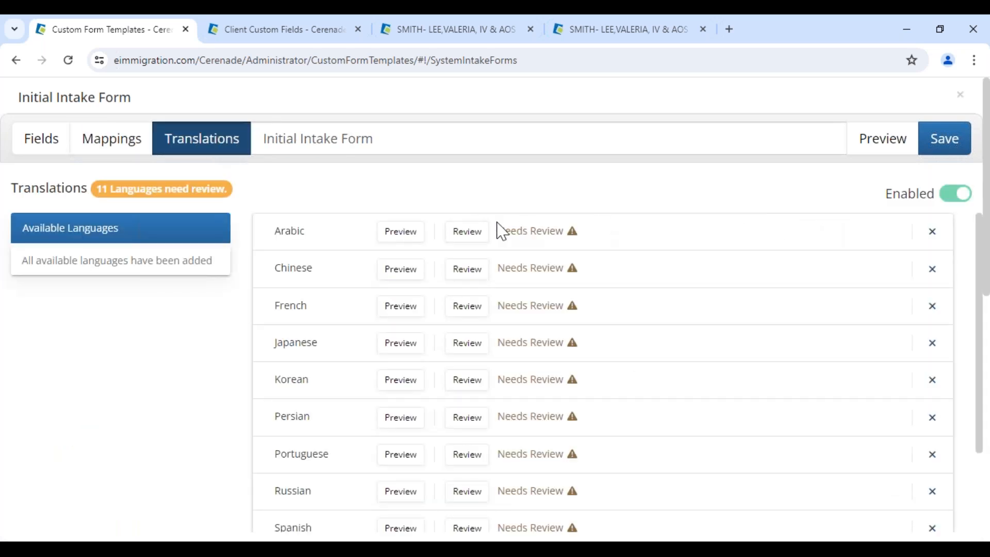
click(950, 201)
click(686, 174)
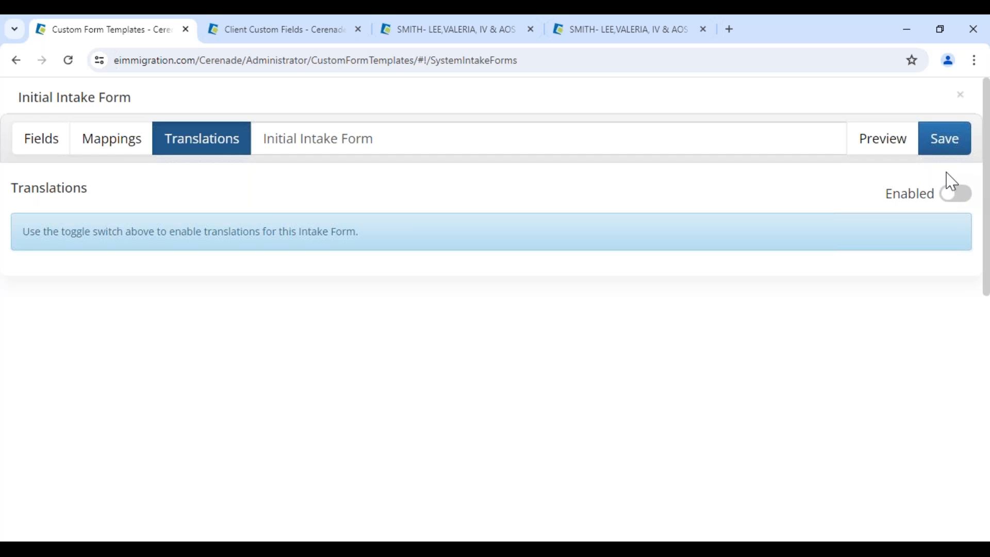
click(957, 201)
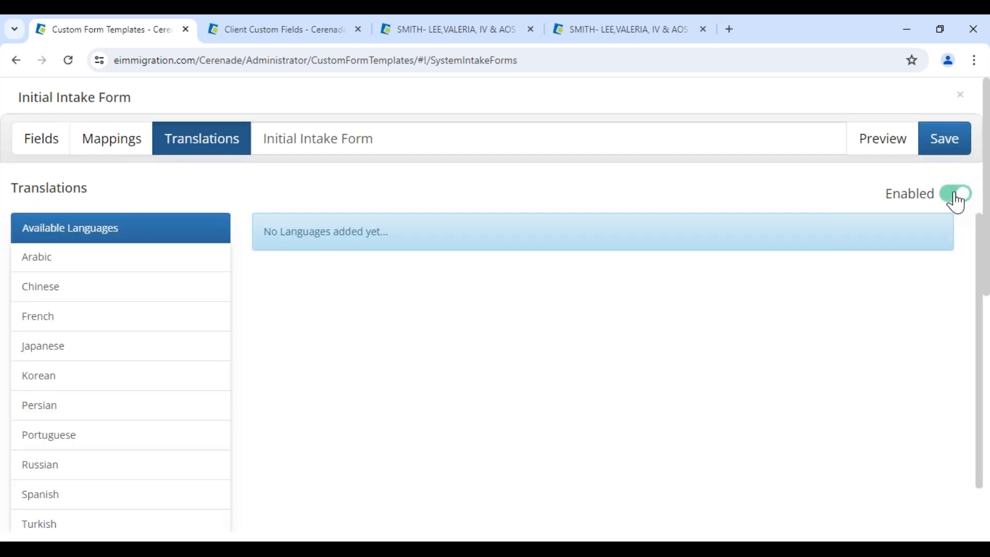
click(55, 496)
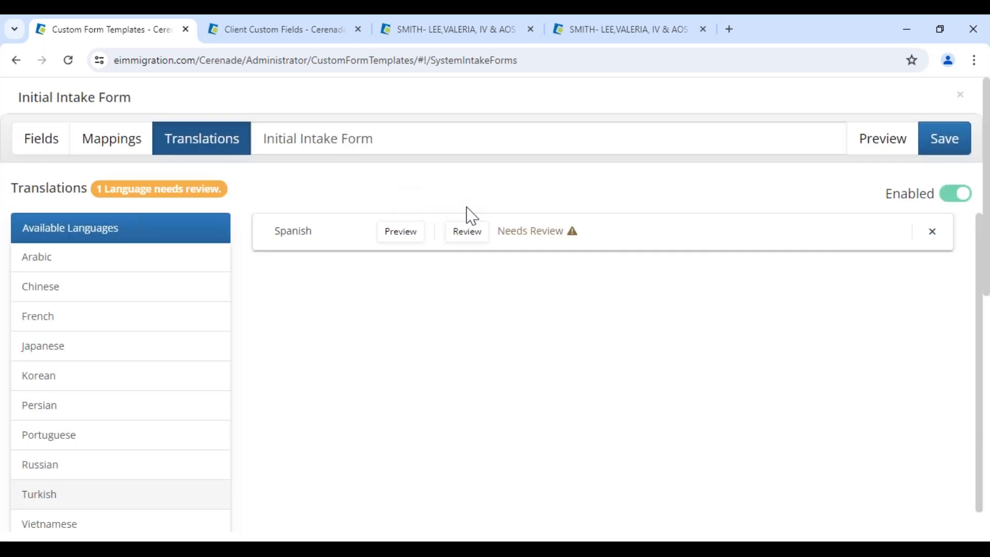
Preview the form in Spanish, and review and submit its Spanish translations down to the last field
click(419, 232)
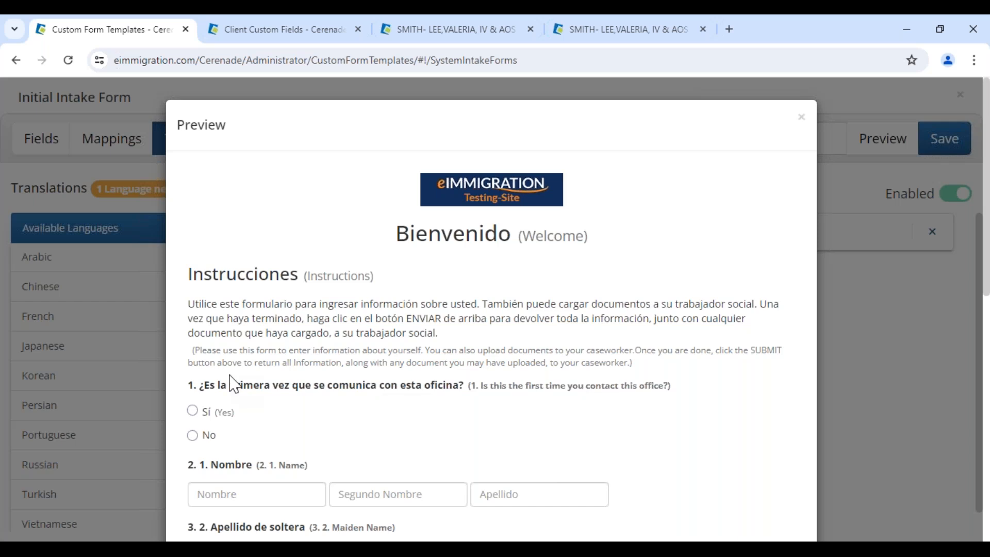
key(Escape)
click(467, 231)
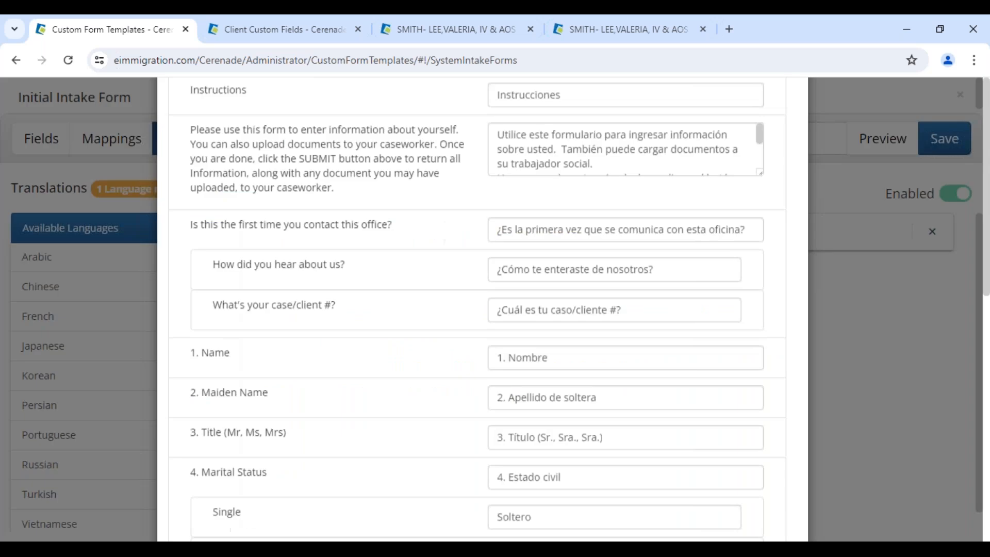
scroll(672, 293, down, 15)
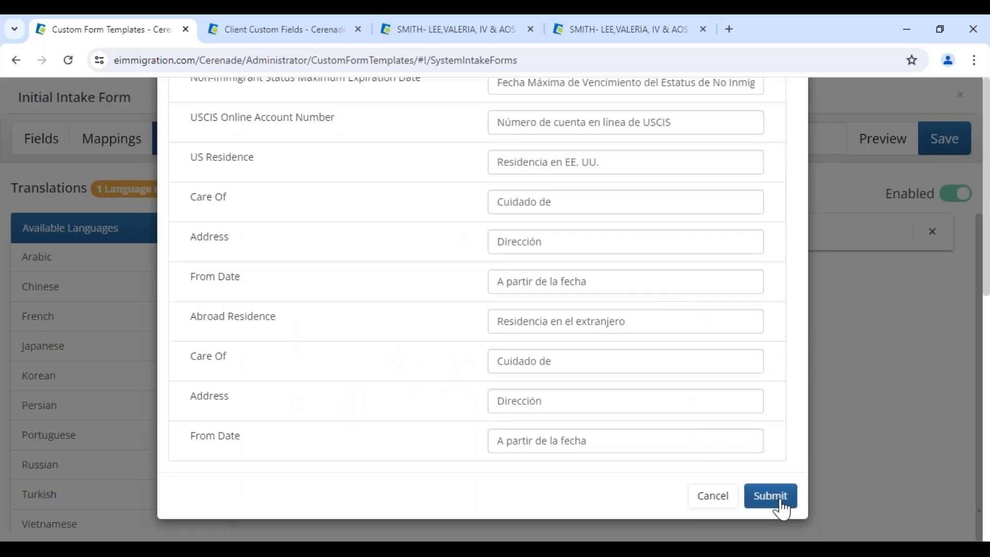
click(781, 503)
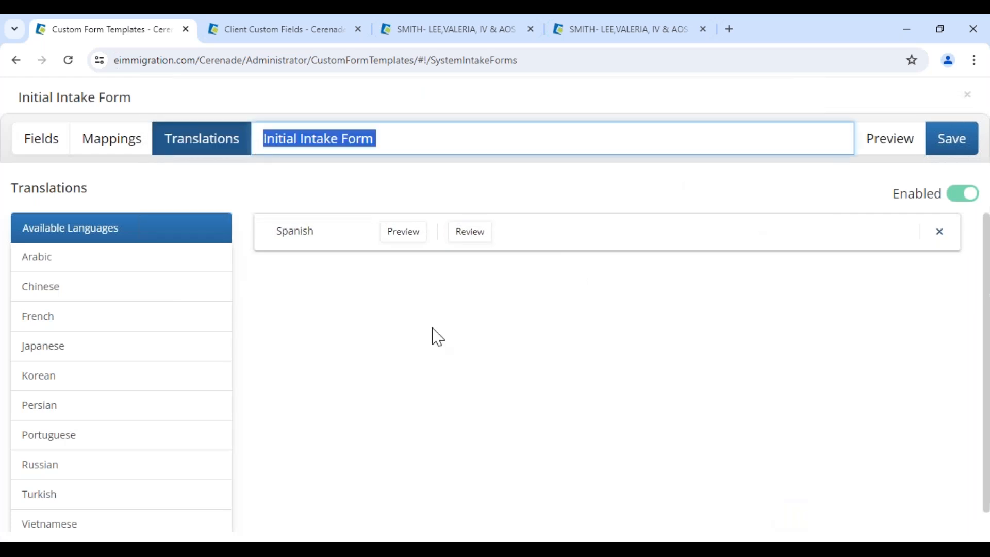
Preview the intake form, and save and close the template under the name Initial Intake Form
click(885, 138)
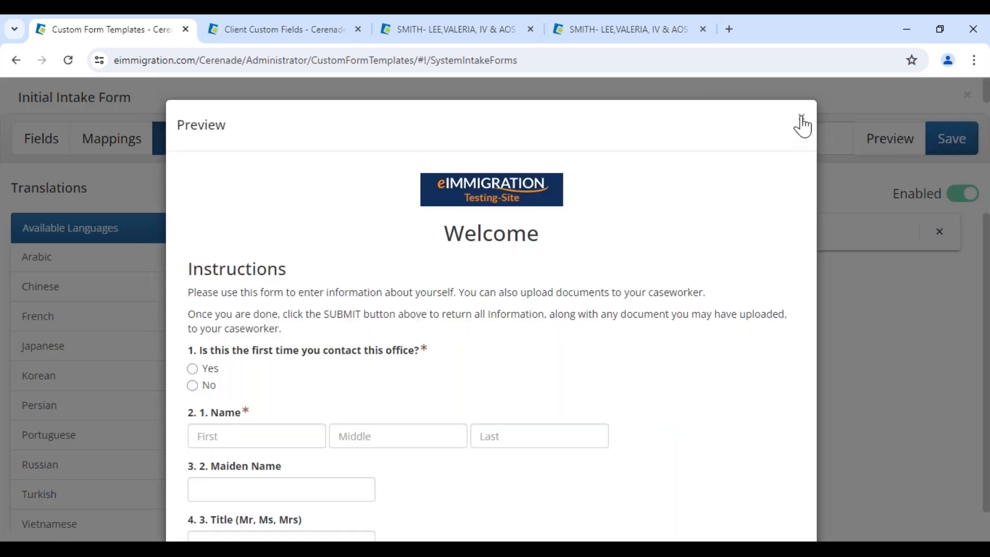
click(801, 123)
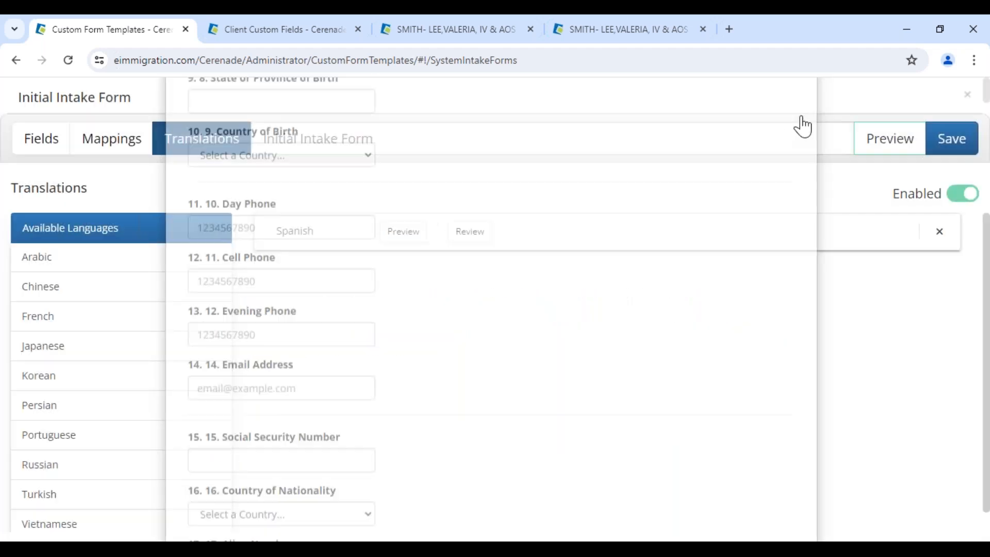
click(950, 147)
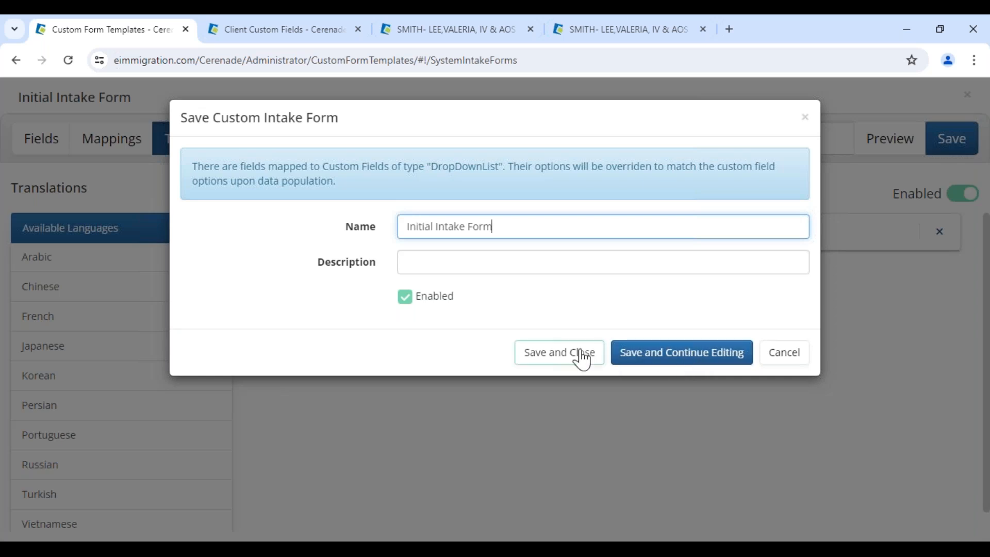
click(551, 358)
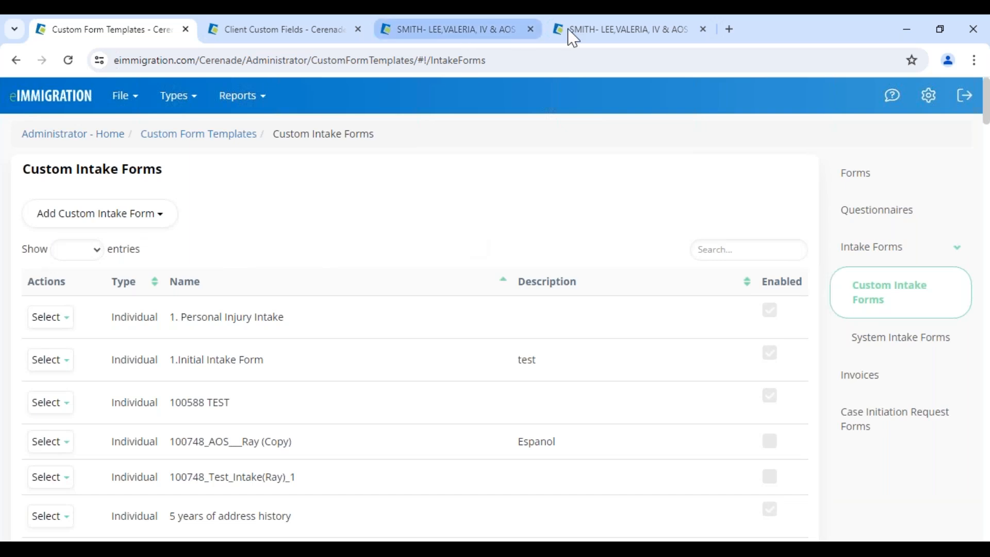
From the case site's home page, create a questionnaire with the Anonymous Questionnaire(s) action to list the existing ones
click(603, 34)
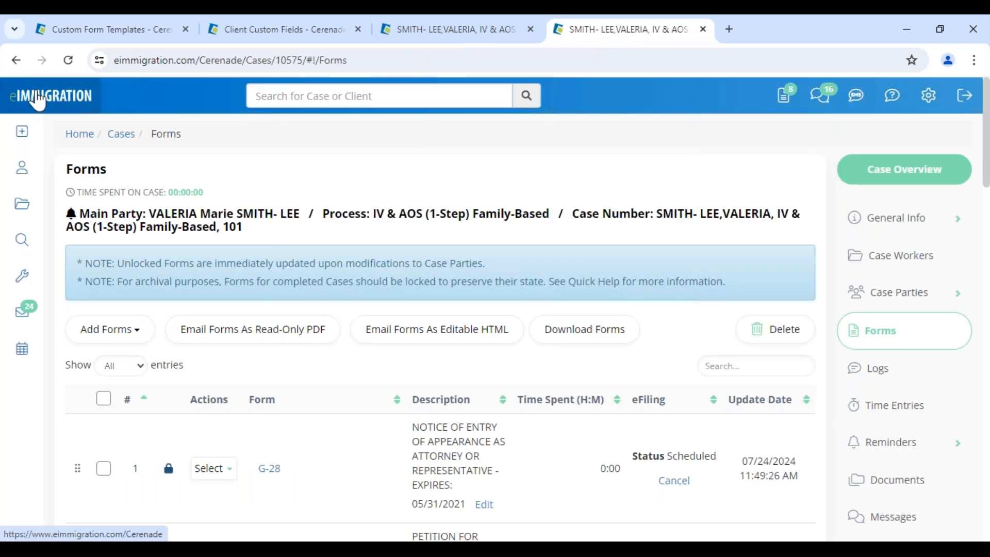
click(39, 103)
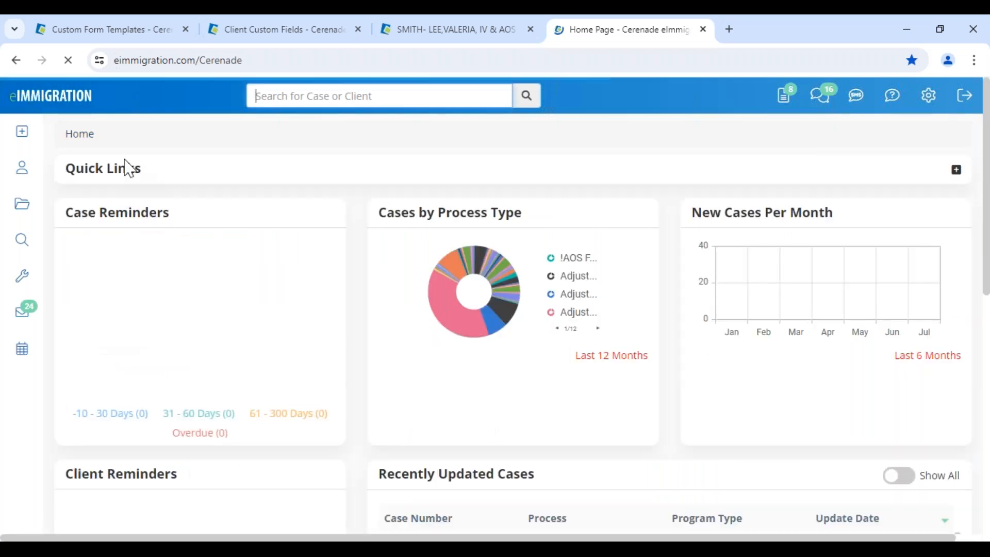
mouse_move(22, 132)
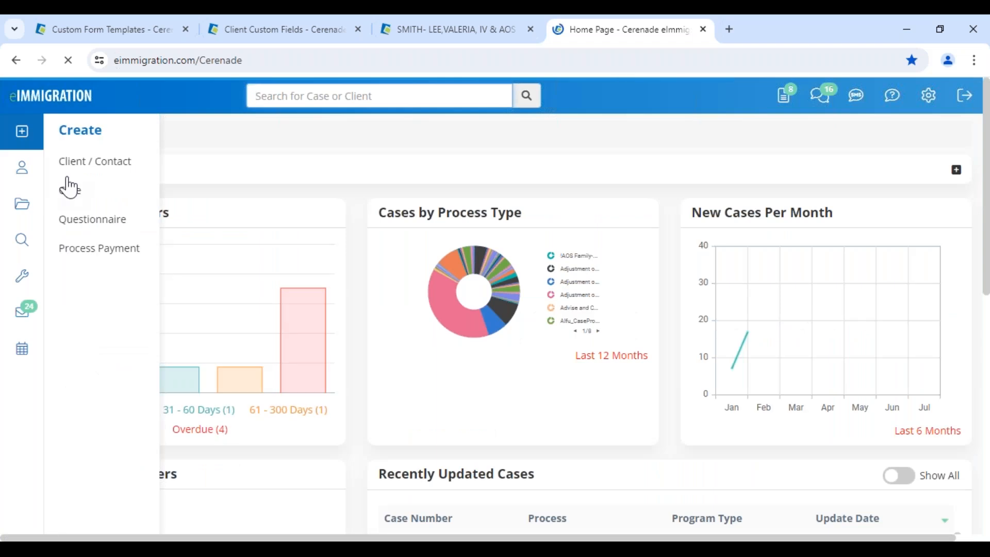
click(88, 228)
click(170, 197)
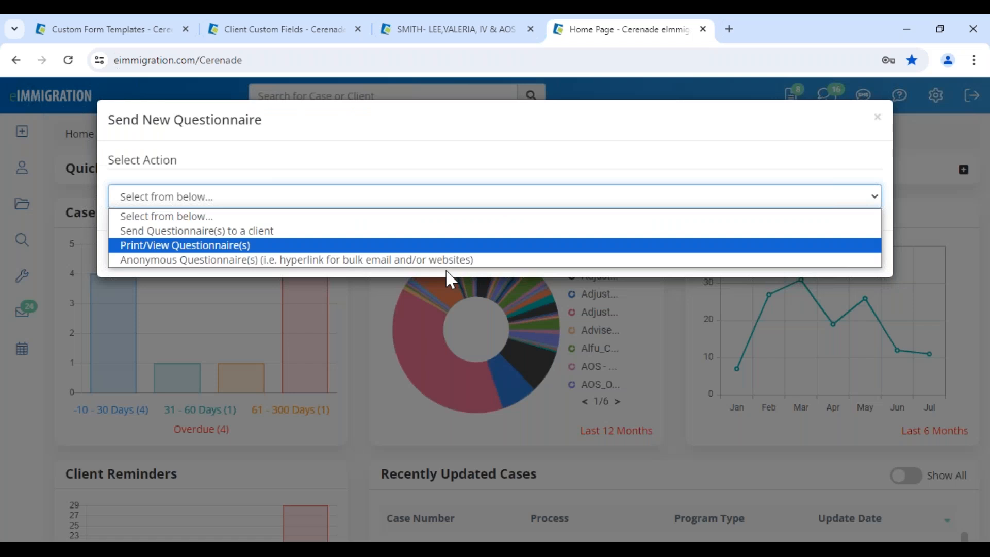
click(254, 260)
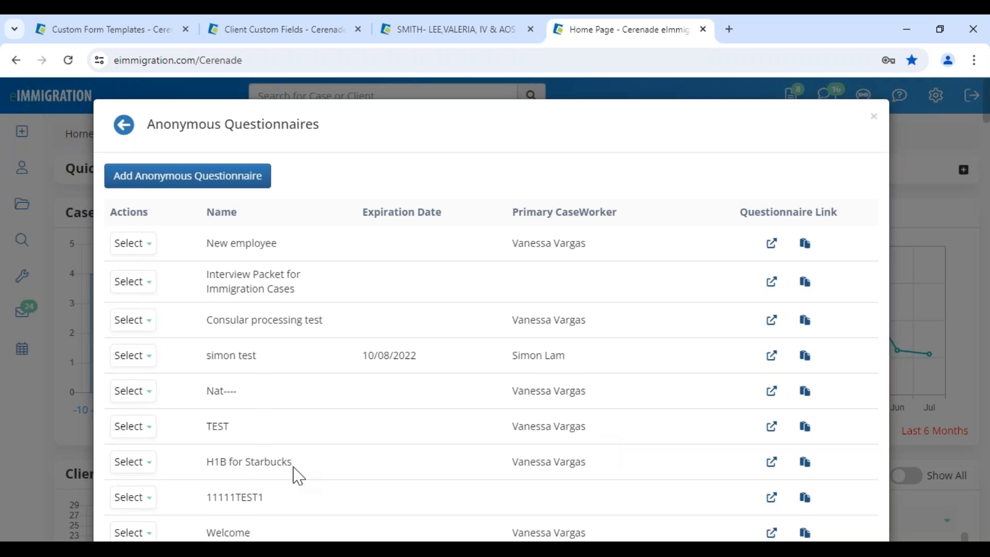
Find the anonymous questionnaire named Welcome and open its link
scroll(298, 475, down, 1)
scroll(298, 475, down, 3)
double_click(294, 397)
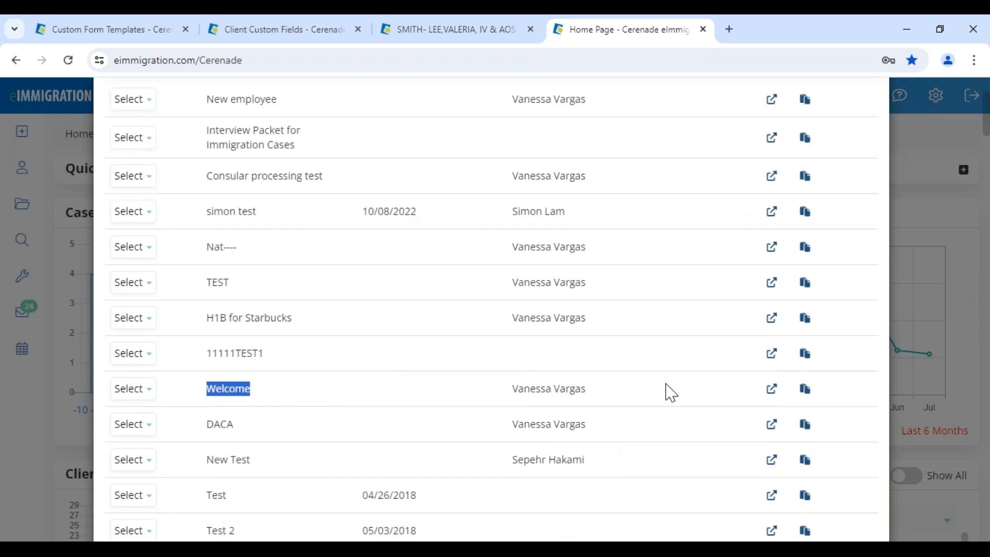
click(772, 390)
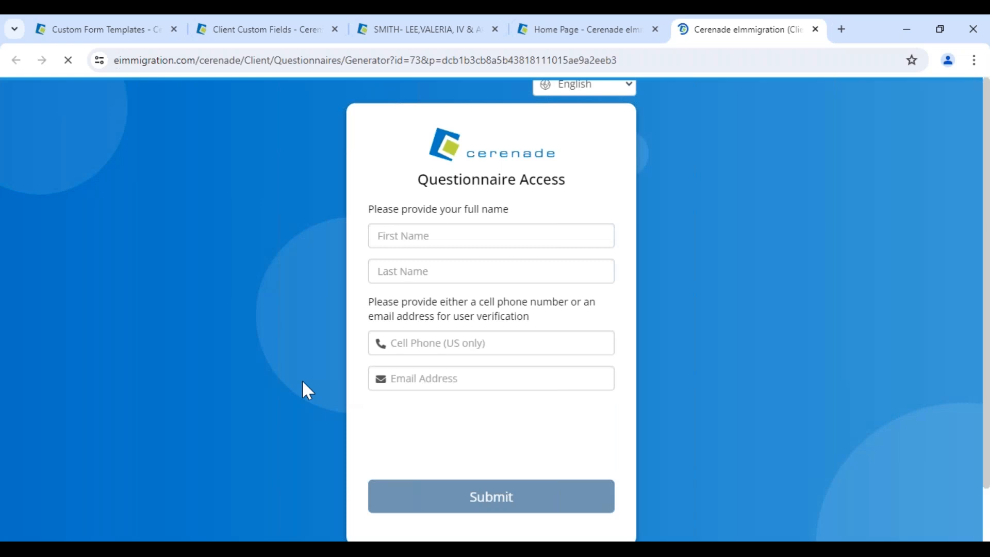
View the questionnaire access page in Spanish, examine its verification fields, and close the page and the anonymous questionnaire list
click(560, 87)
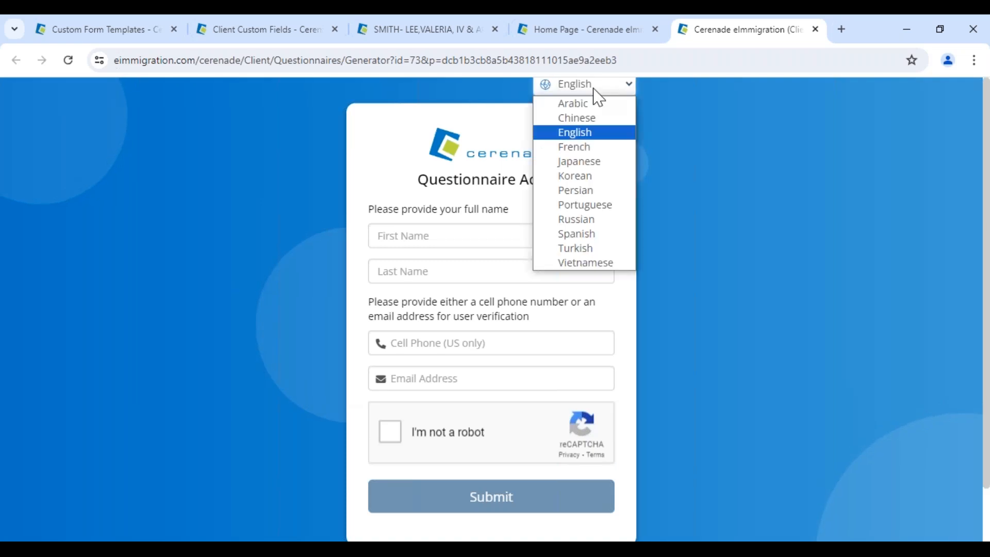
click(593, 235)
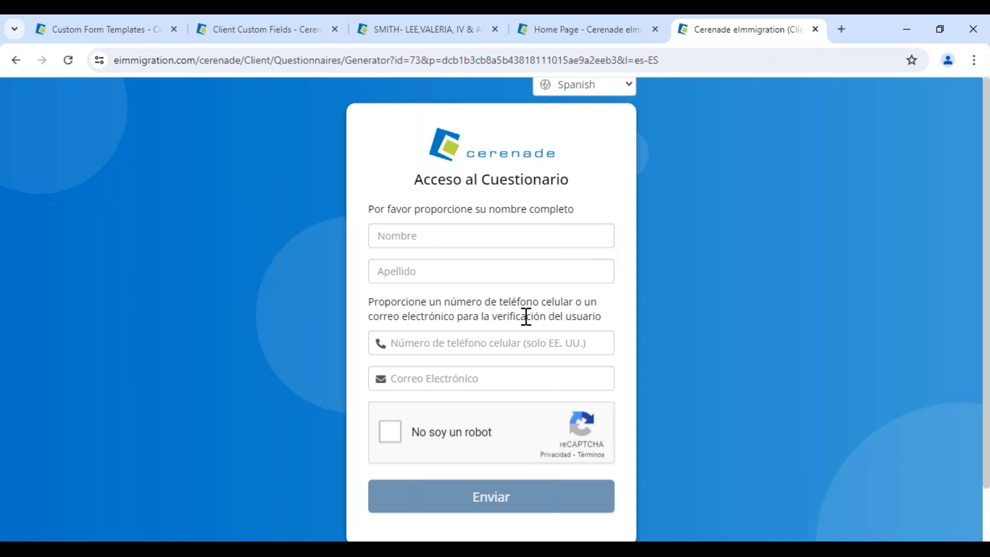
drag(473, 316, 627, 319)
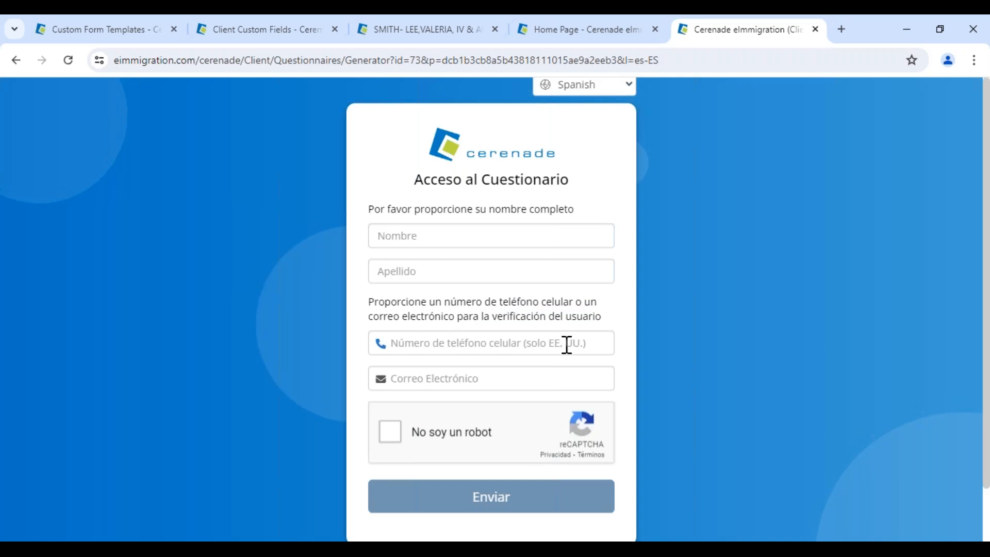
click(815, 29)
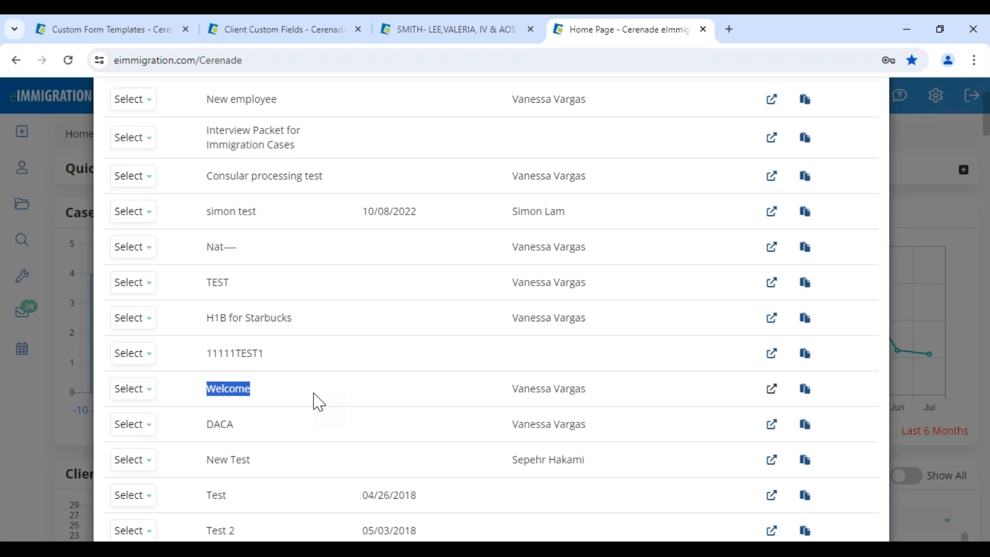
scroll(318, 402, down, 4)
key(Escape)
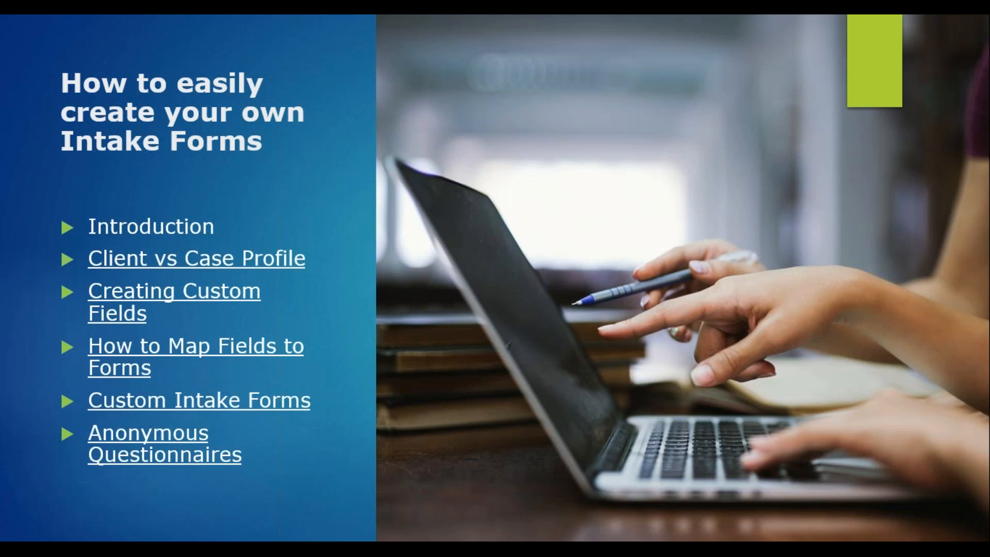
key(Right)
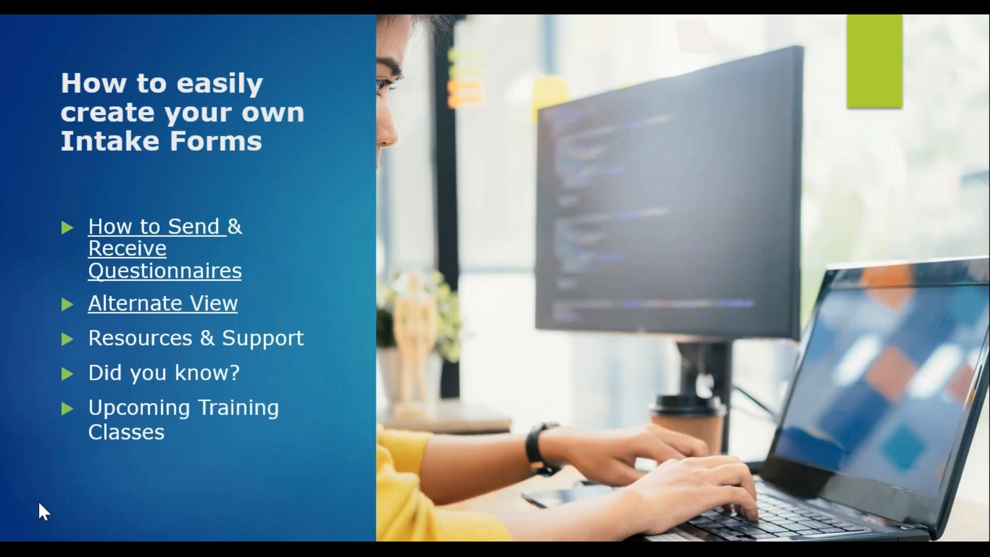
key(alt+Tab)
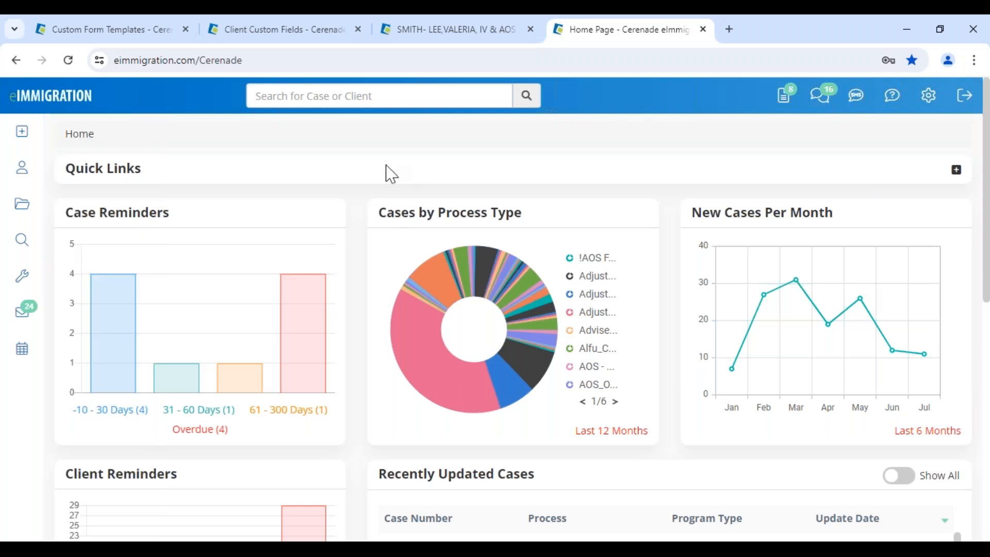
Open the main party's client profile from the open case, dismiss the client alerts, and check the client name in General Info
click(447, 31)
click(210, 212)
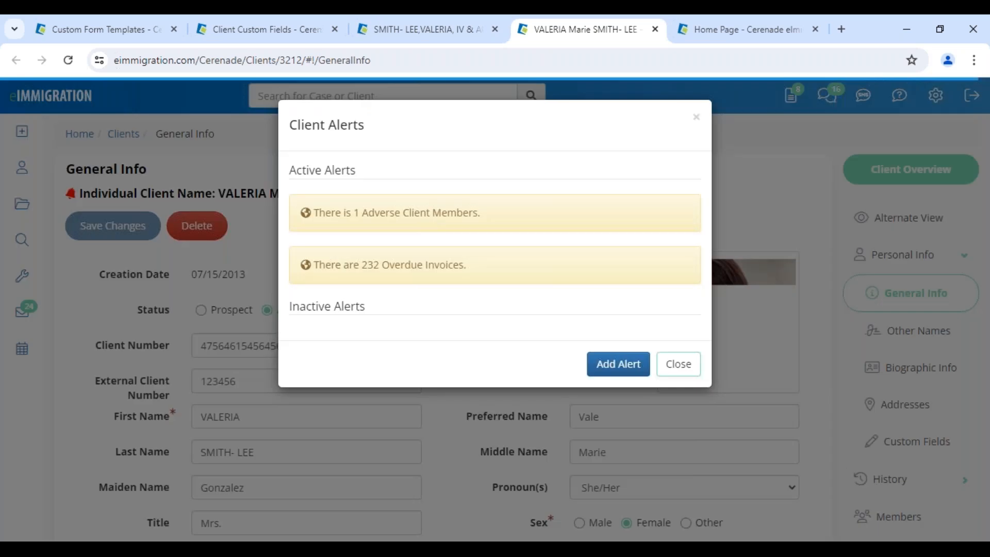
click(907, 479)
scroll(907, 480, down, 7)
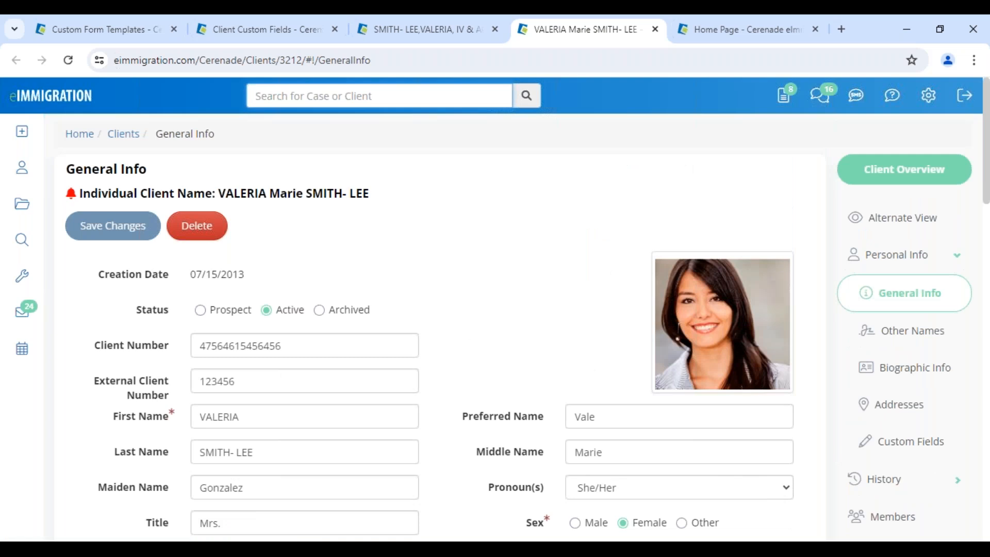
drag(216, 193, 268, 193)
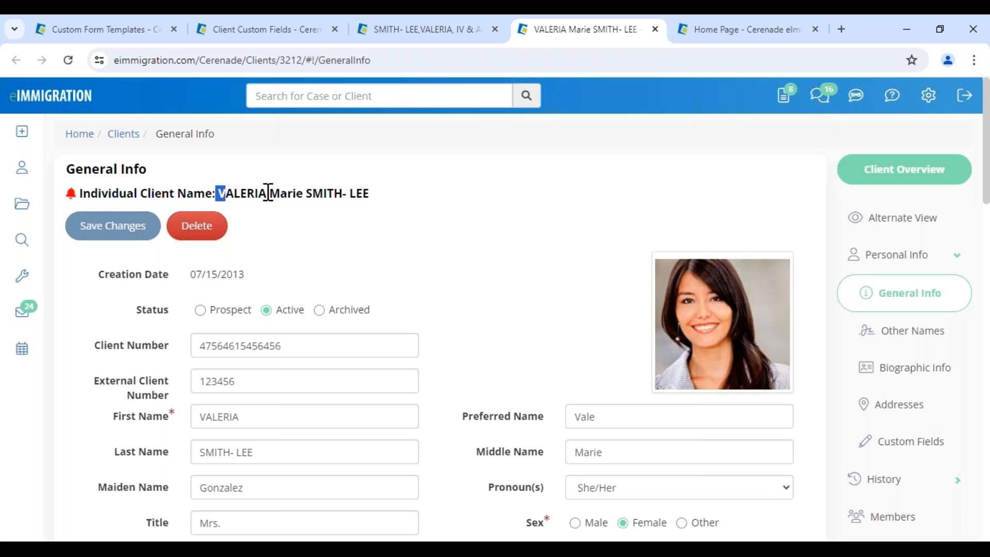
drag(268, 193, 427, 194)
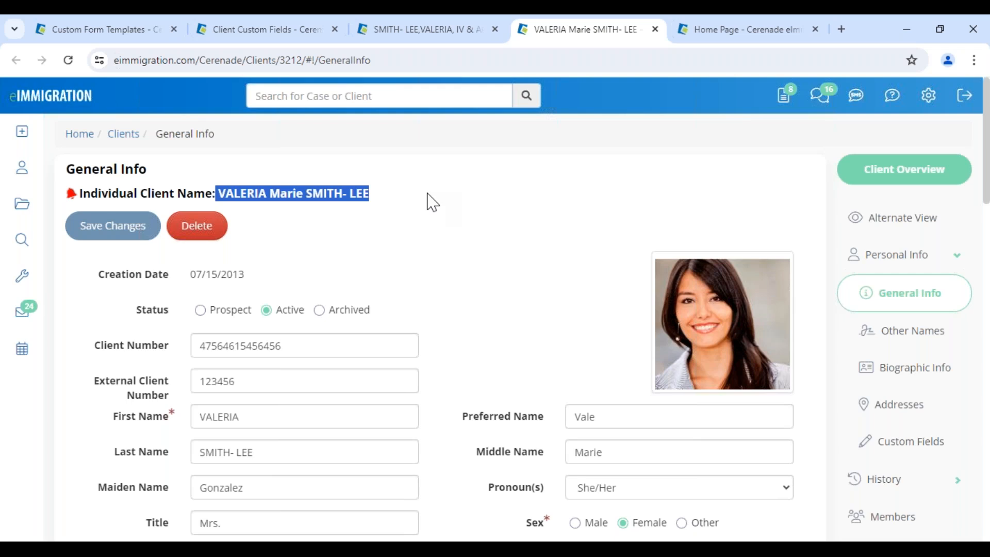
scroll(428, 194, down, 5)
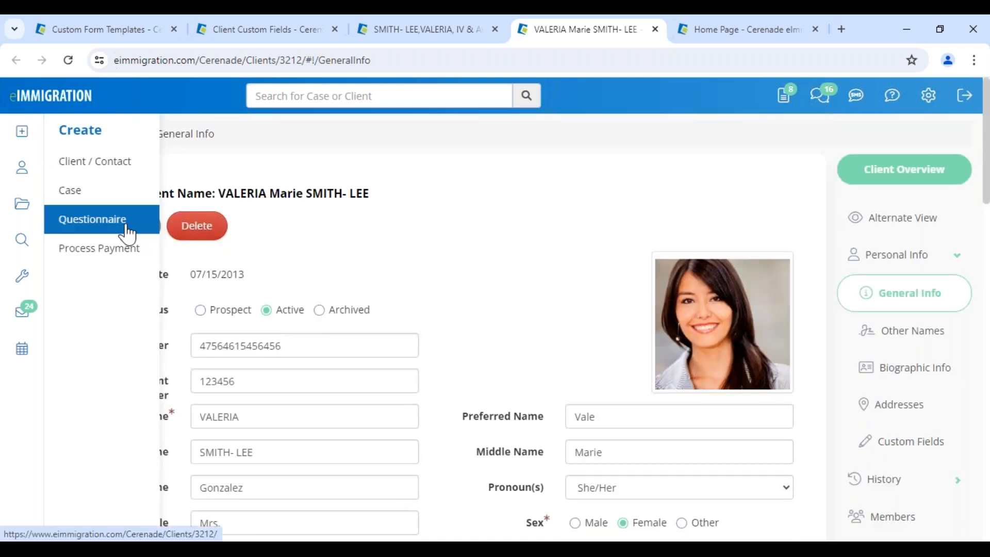
Create a new questionnaire from the client profile with the Print/View Questionnaire(s) action and open the Initial Intake Form
click(127, 235)
click(127, 227)
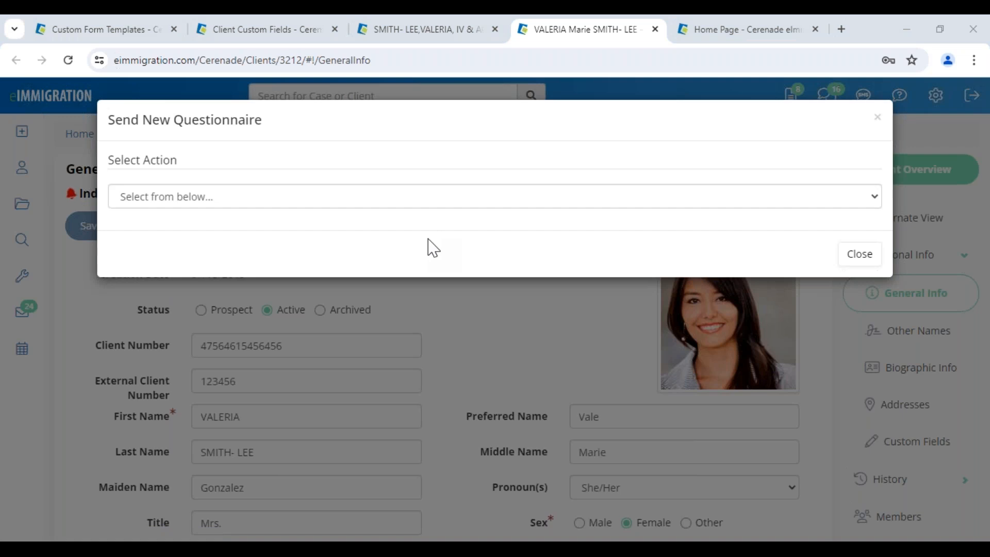
click(241, 201)
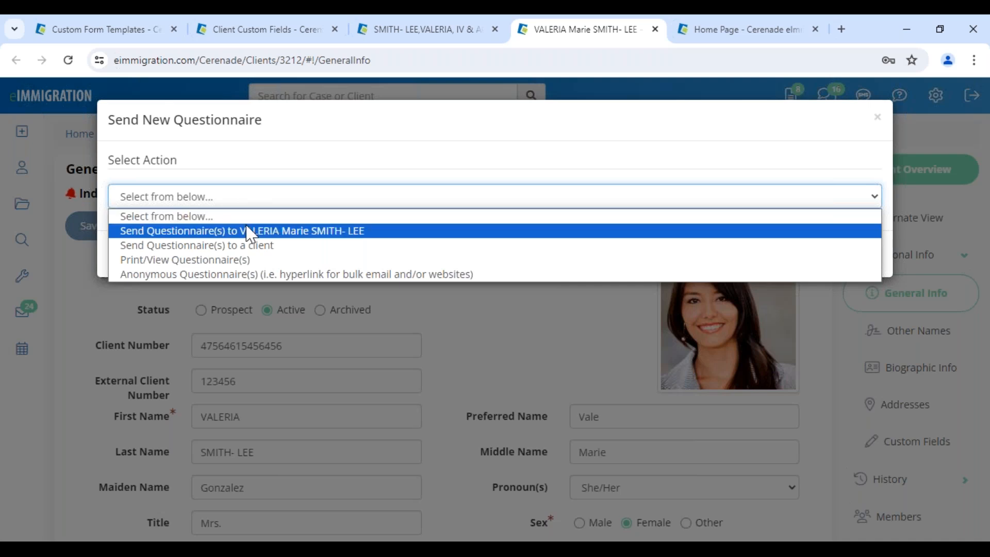
click(265, 260)
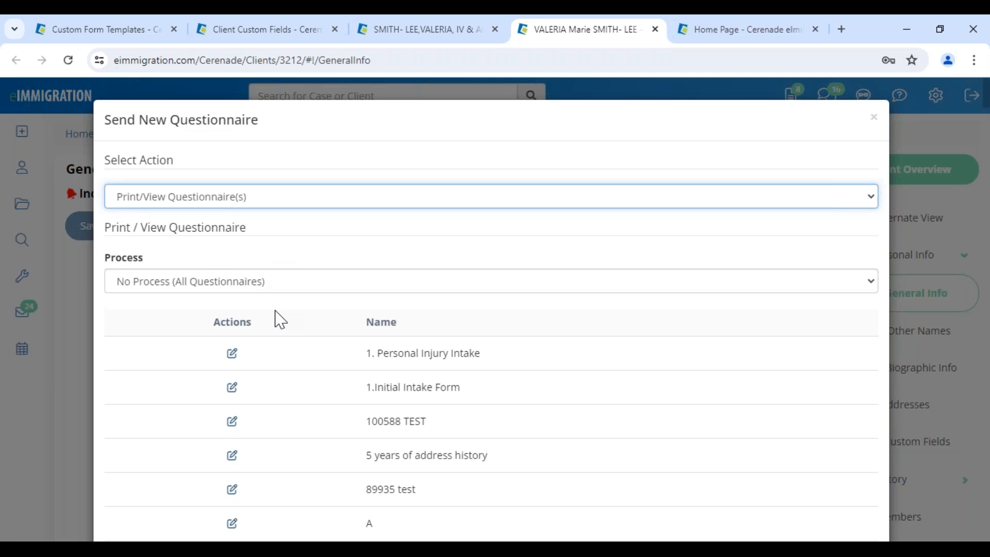
scroll(281, 322, down, 1)
scroll(277, 320, down, 10)
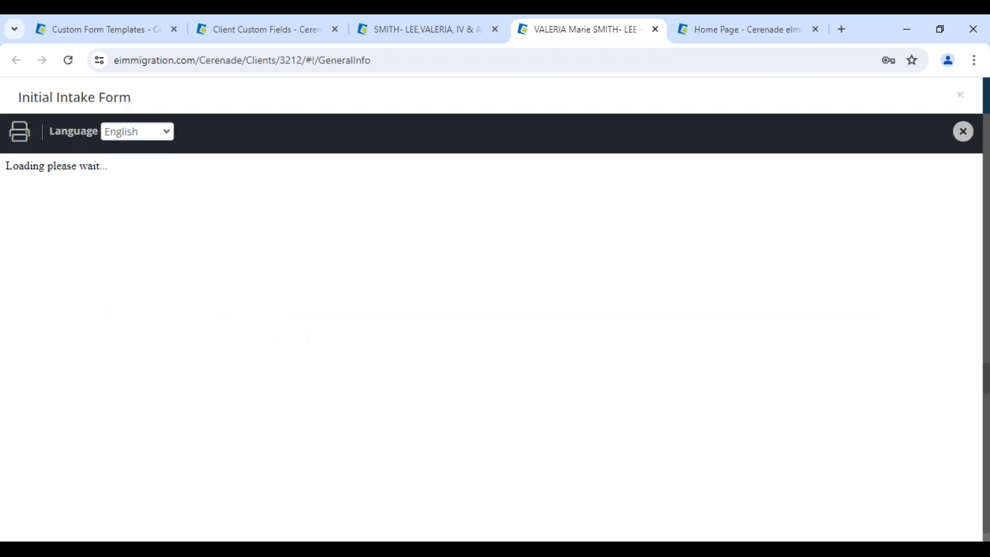
Display the Initial Intake Form in Spanish, look through its translated questions, and close it
click(148, 168)
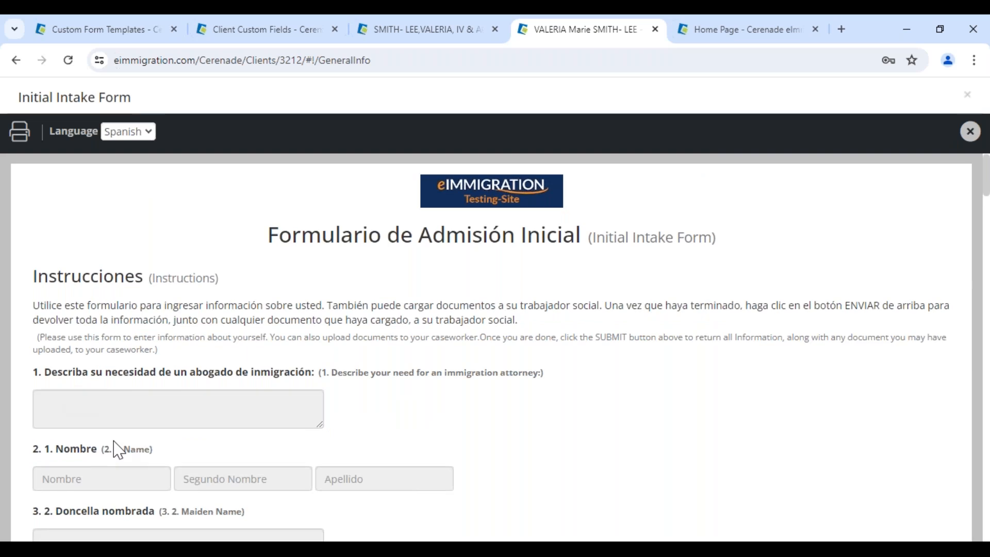
scroll(118, 450, down, 1)
scroll(118, 450, down, 7)
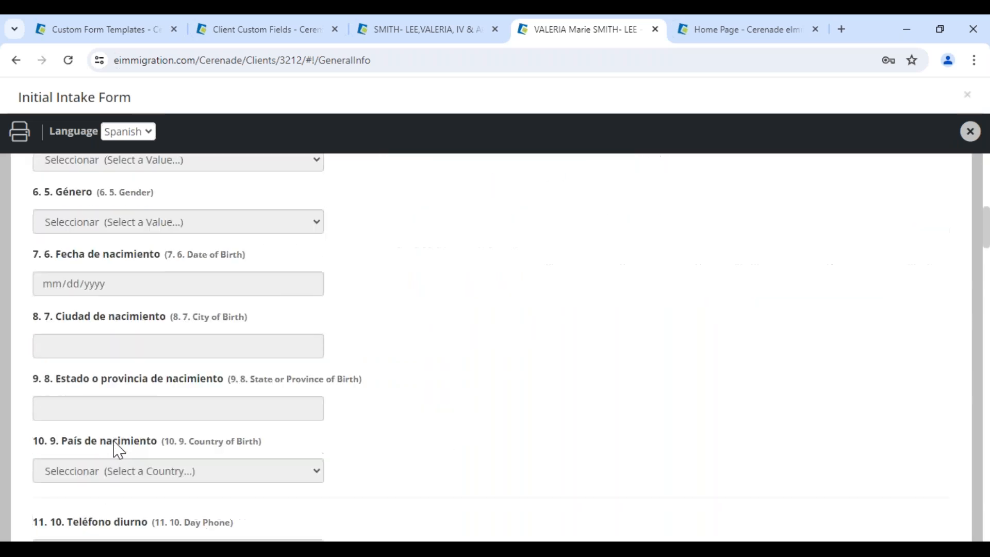
scroll(886, 156, up, 7)
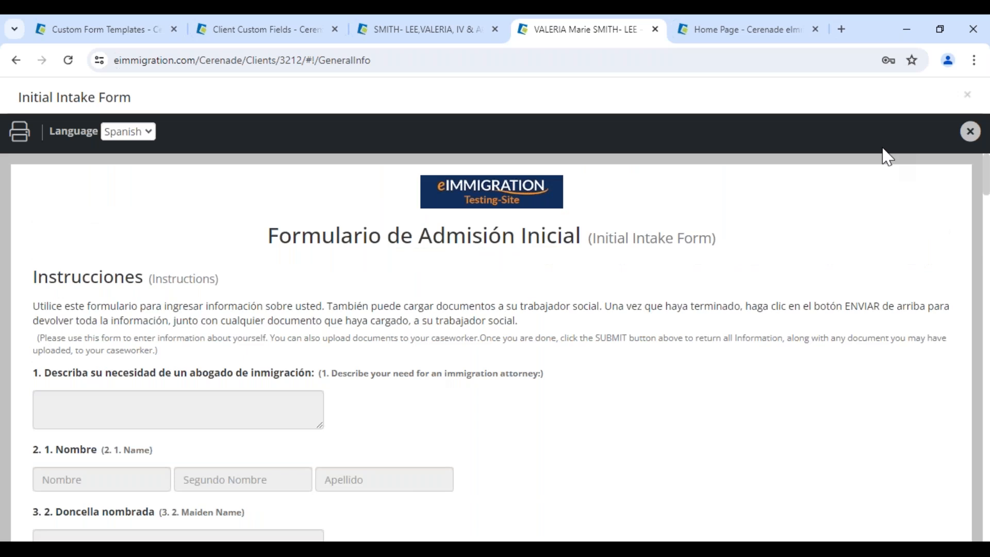
click(970, 131)
Change the new questionnaire's action to sending questionnaires to the currently open client
scroll(722, 291, up, 1)
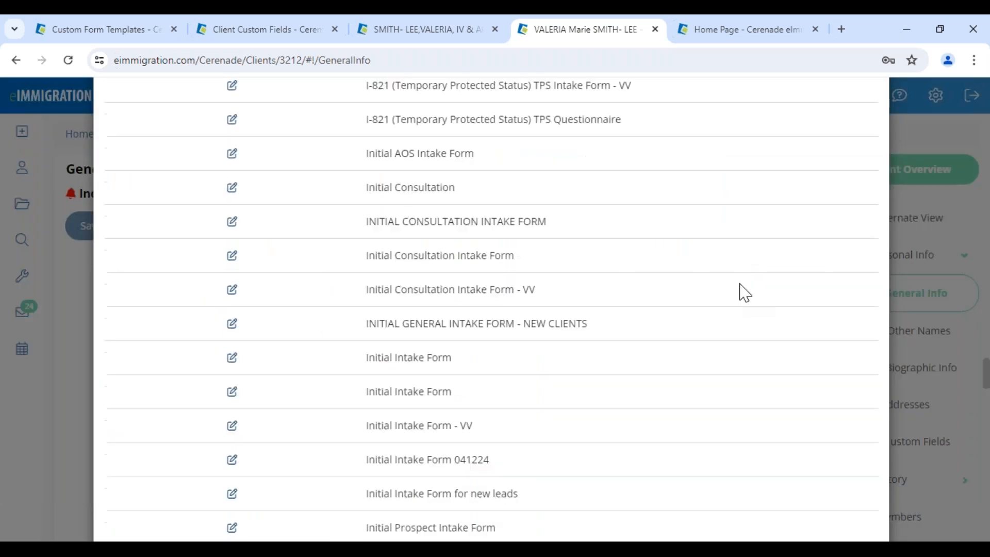
scroll(744, 292, up, 1)
scroll(517, 381, down, 1)
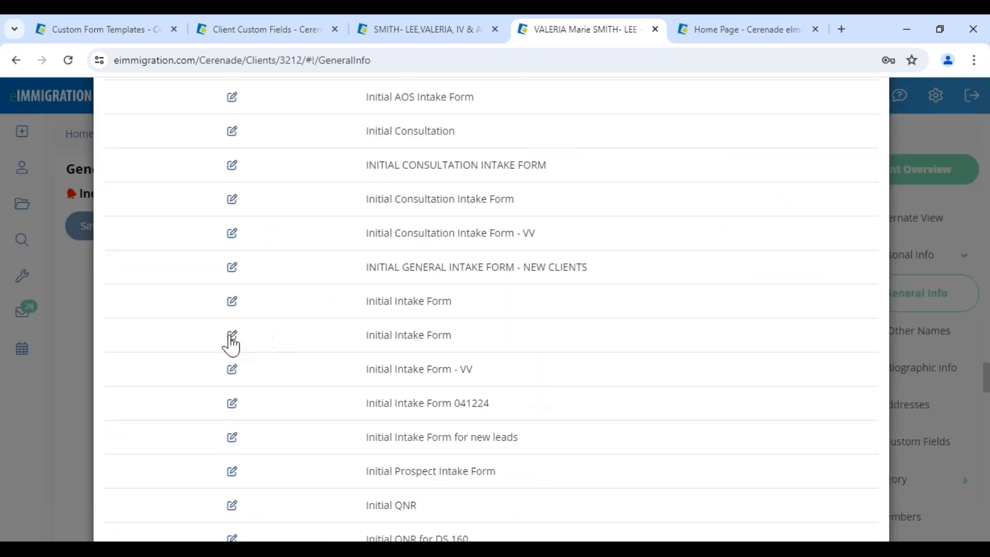
scroll(393, 283, up, 10)
scroll(369, 277, up, 10)
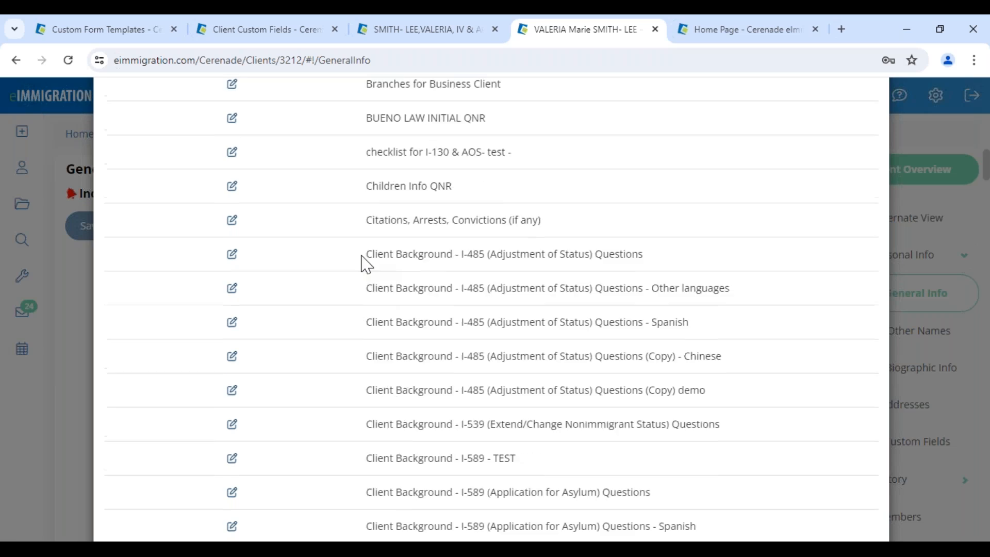
click(241, 197)
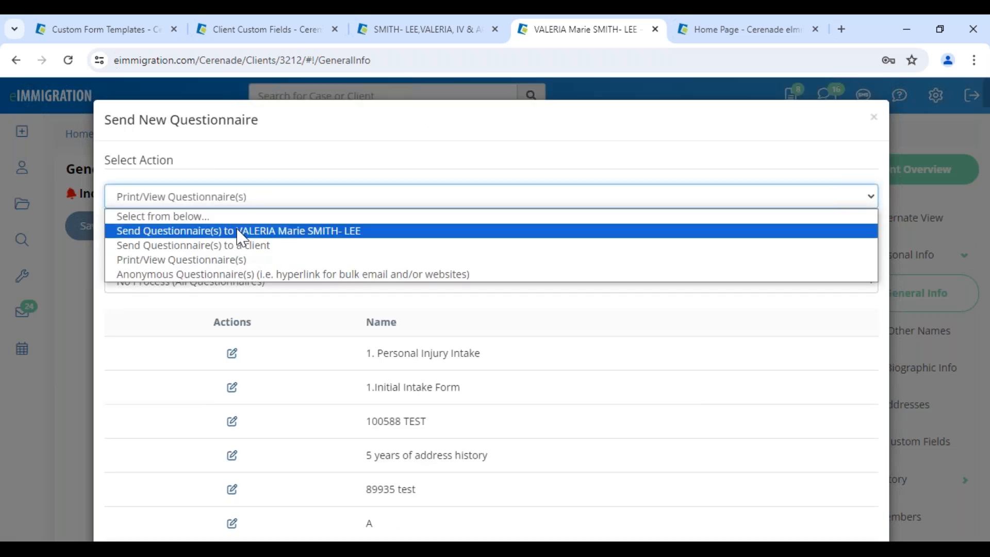
click(241, 231)
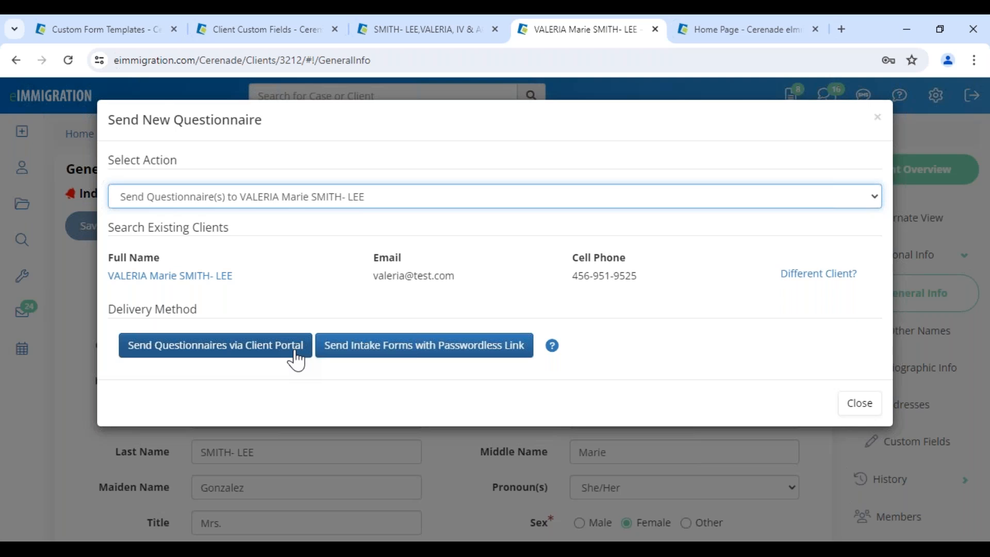
Send intake forms with a passwordless link, setting the preferred language to Spanish and keeping all questionnaires listed without a process filter
click(484, 359)
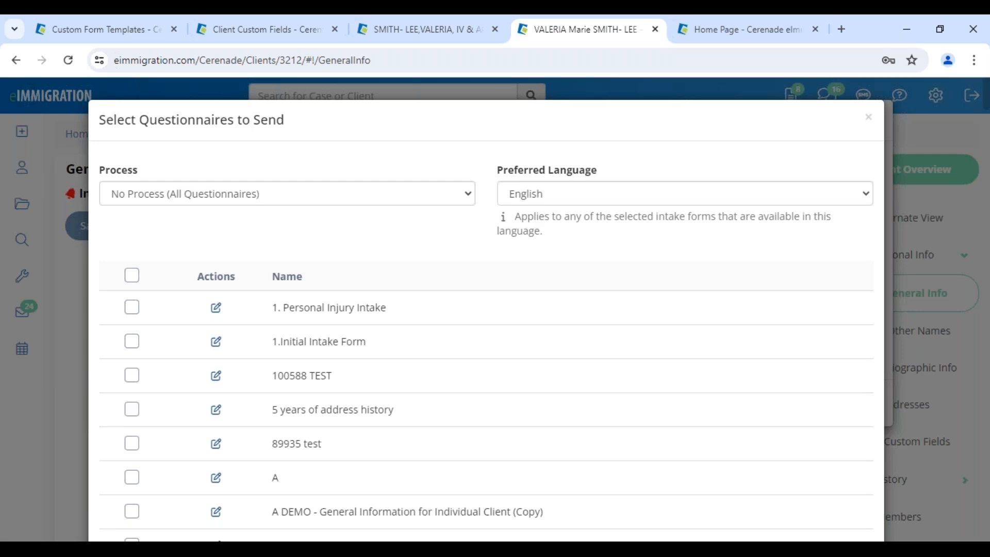
click(513, 200)
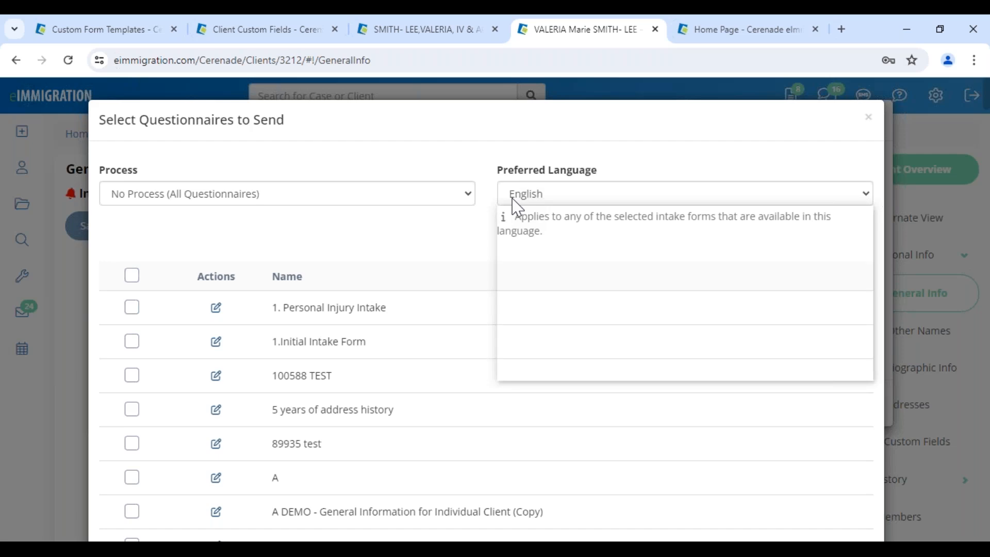
click(533, 344)
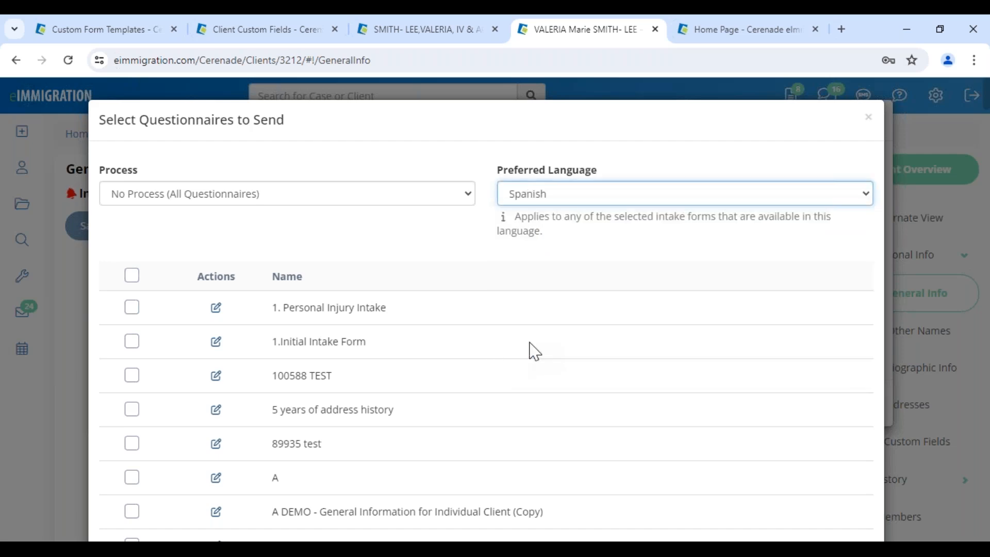
click(144, 204)
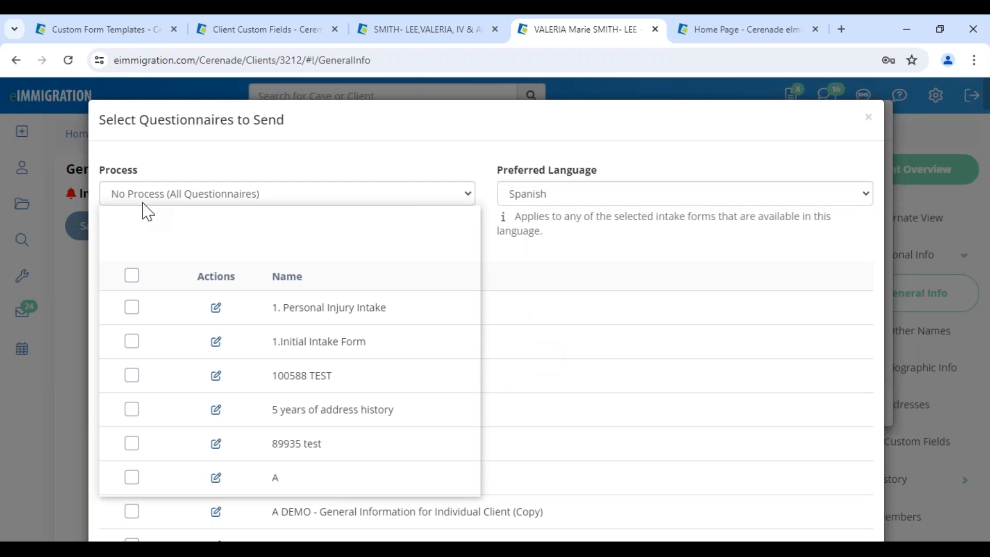
click(218, 183)
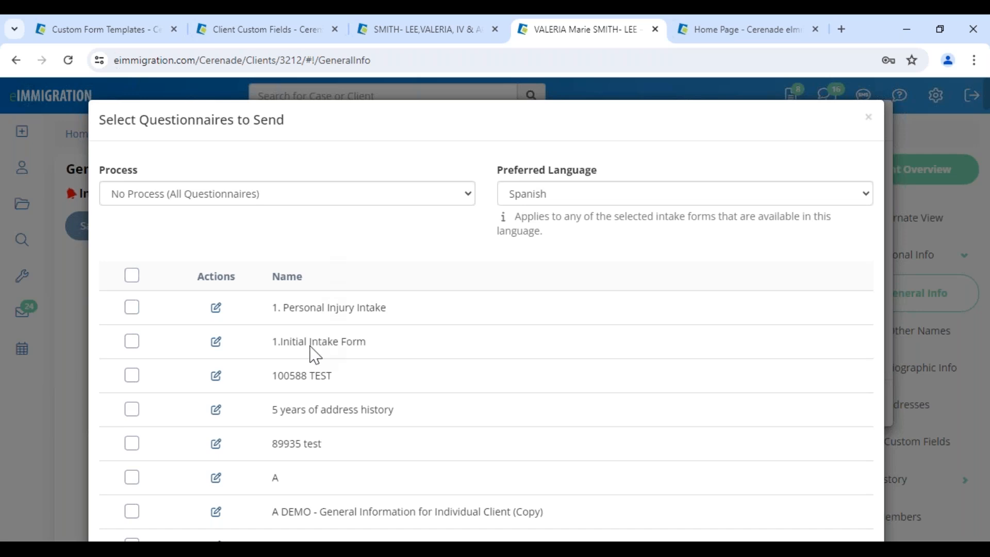
Select the first Initial Intake Form in the questionnaire list and save the selection for sending
scroll(315, 356, down, 10)
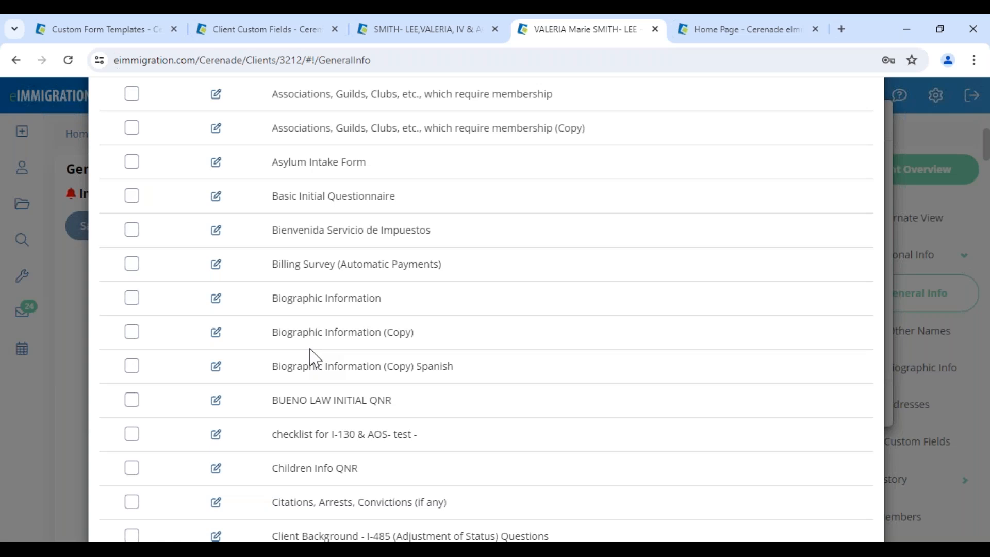
scroll(289, 382, down, 10)
scroll(252, 406, down, 5)
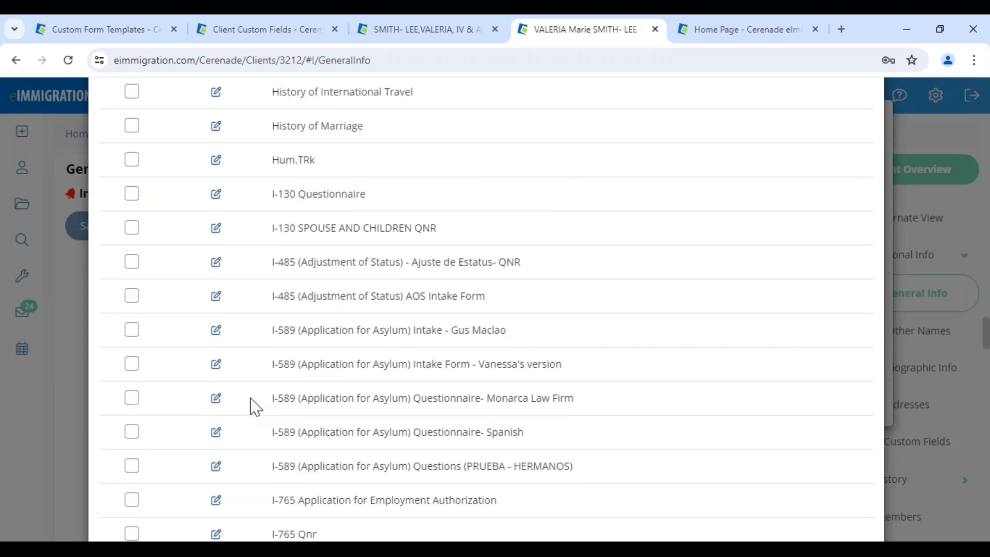
scroll(253, 406, down, 7)
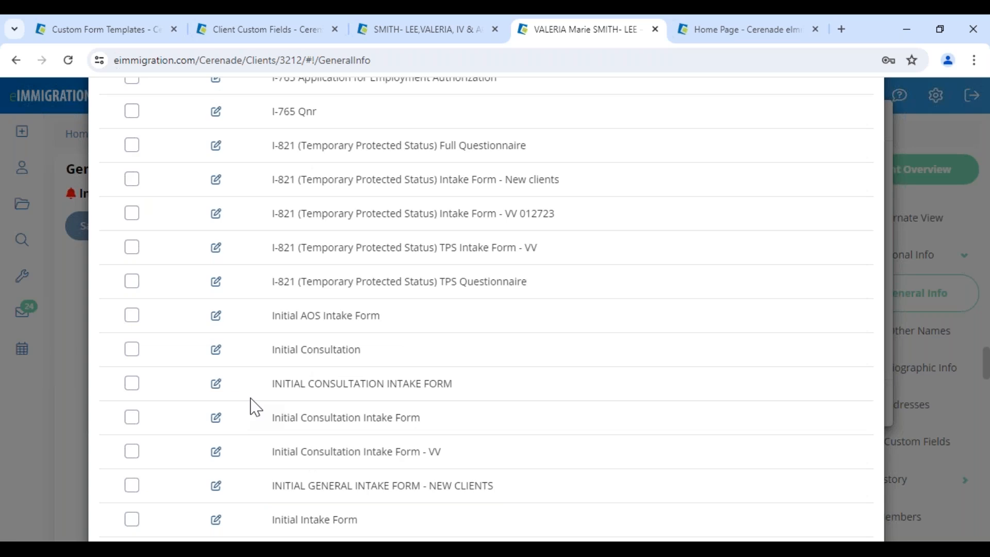
scroll(253, 407, down, 2)
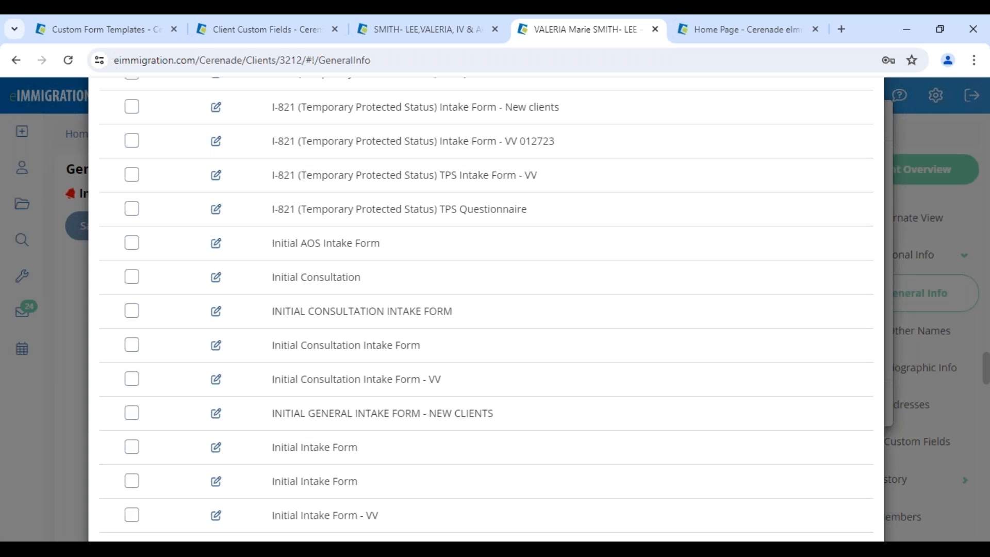
click(626, 456)
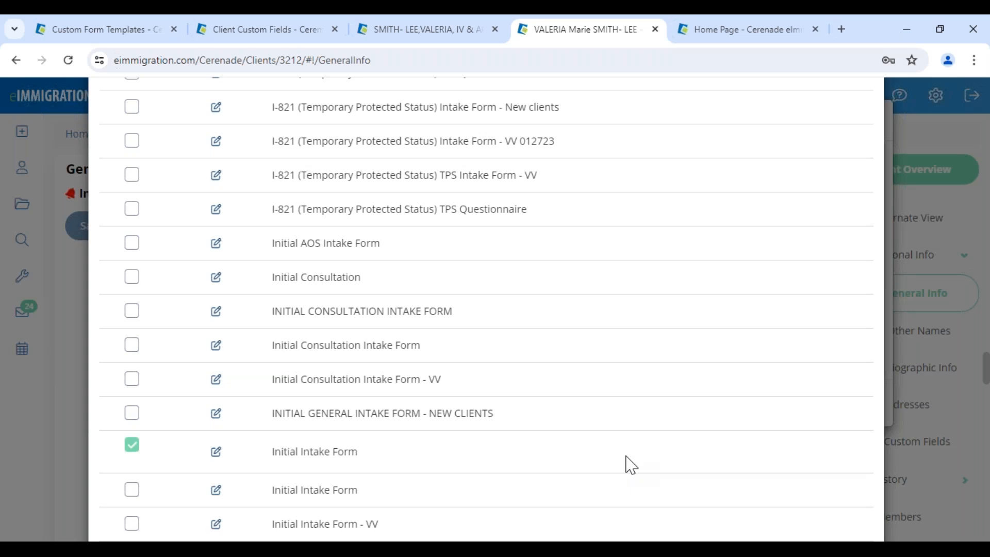
scroll(626, 463, down, 15)
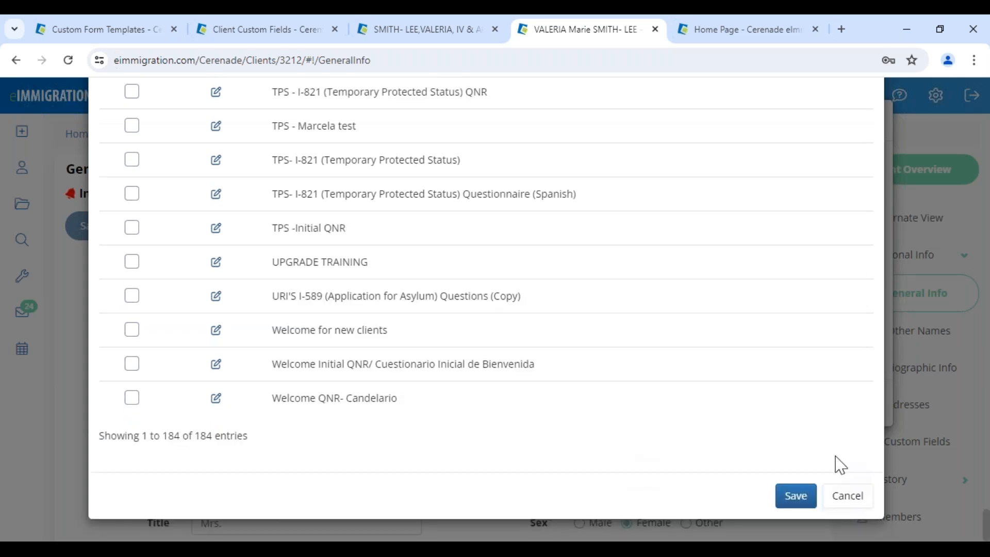
click(795, 496)
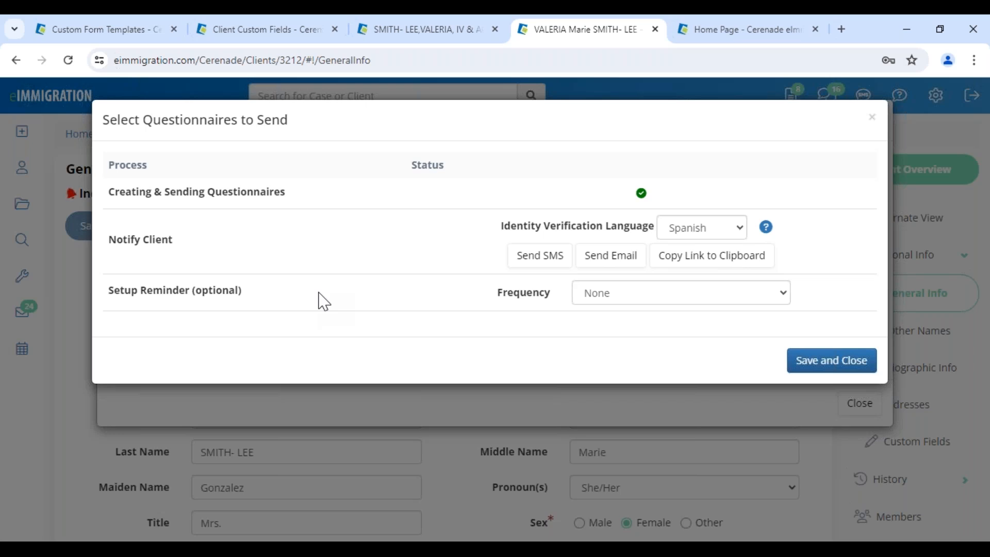
Notify the client of the new questionnaire by SMS, leaving the case worker's name out of the message
triple_click(206, 243)
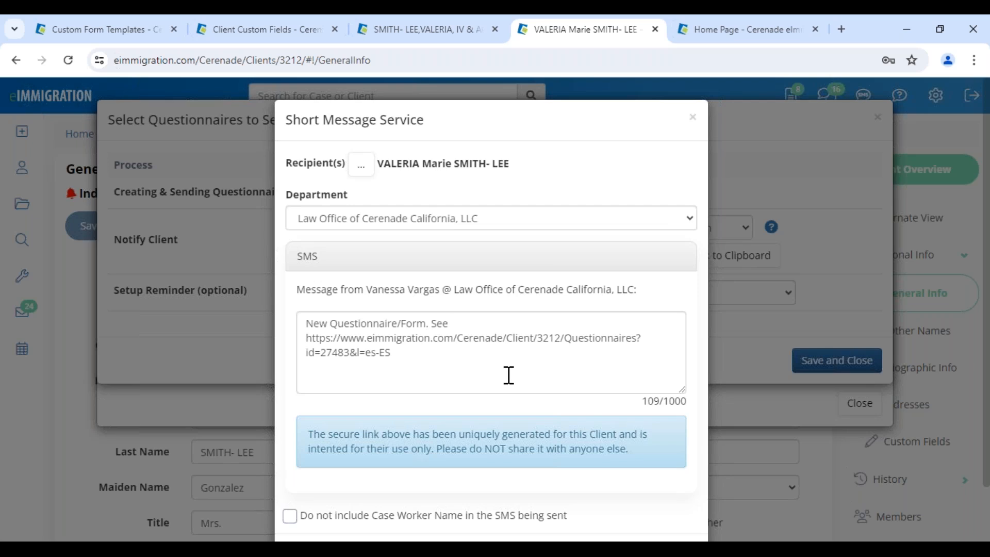
scroll(508, 374, down, 1)
scroll(508, 375, down, 2)
drag(366, 228, 442, 228)
click(290, 454)
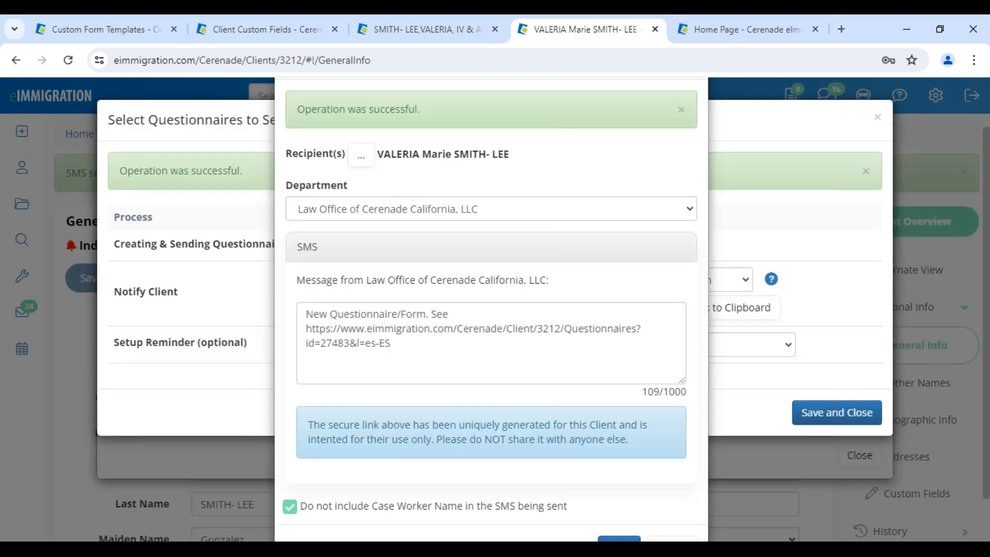
Set a once-a-week reminder delivered via Email and SMS that expires on 08/09/2024, and save and close the questionnaire dialog
drag(111, 344, 235, 343)
click(609, 349)
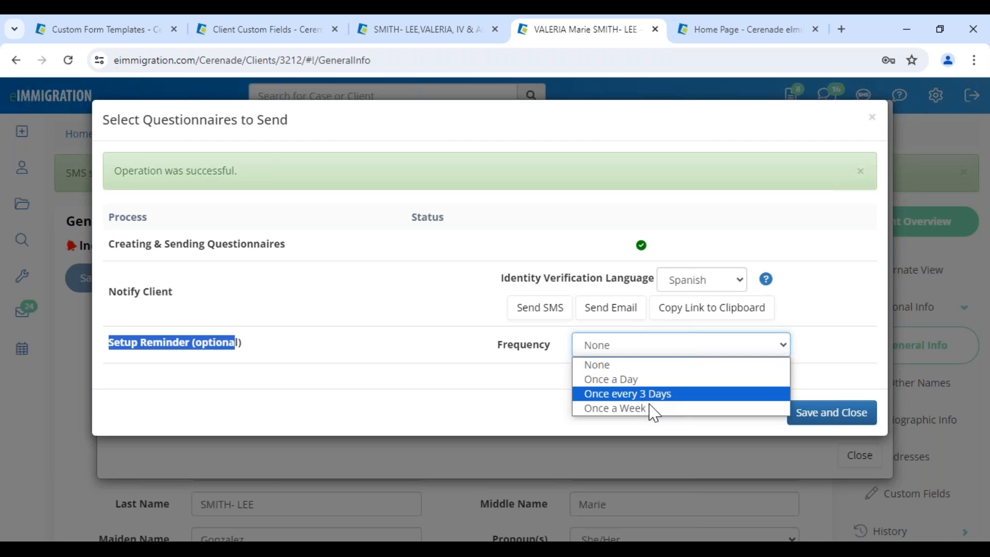
key(Escape)
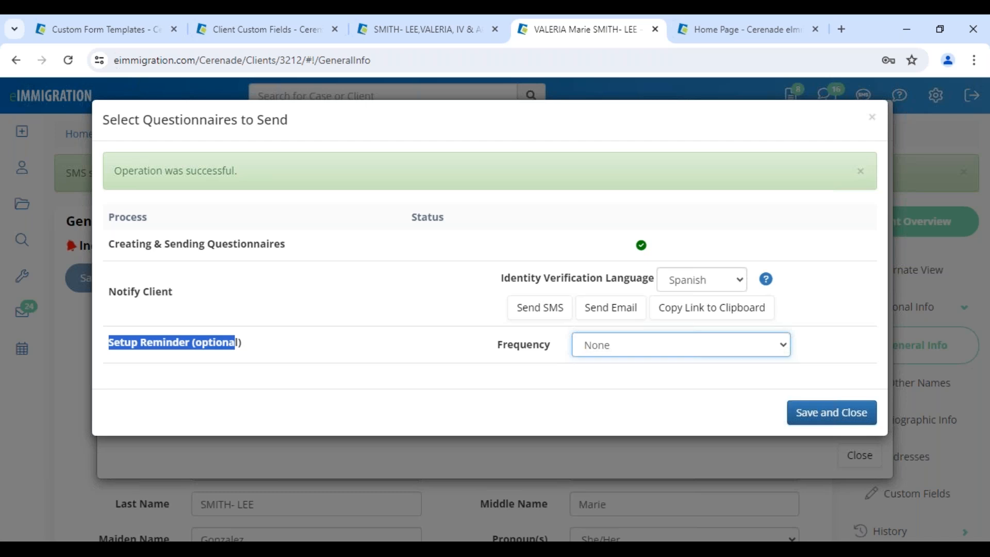
click(648, 374)
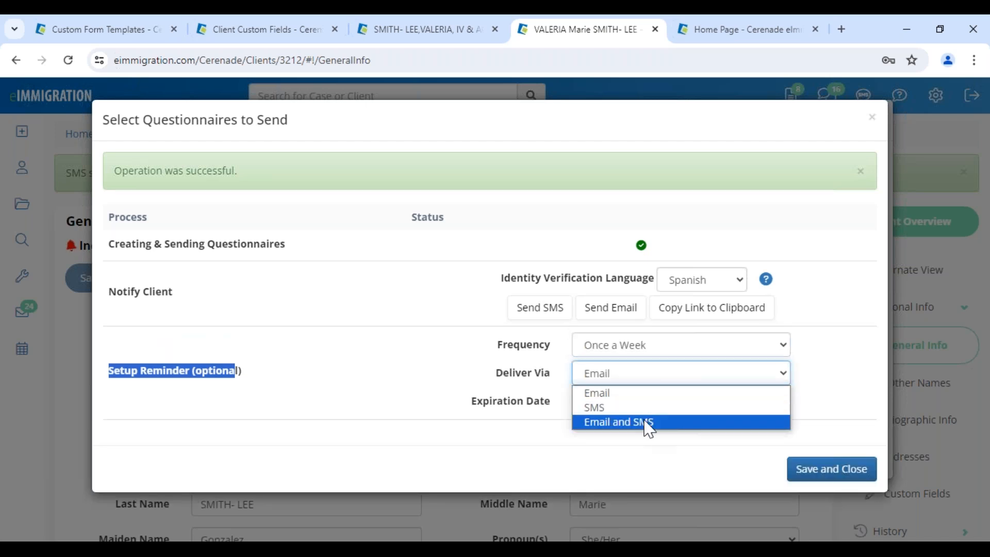
click(649, 423)
click(642, 411)
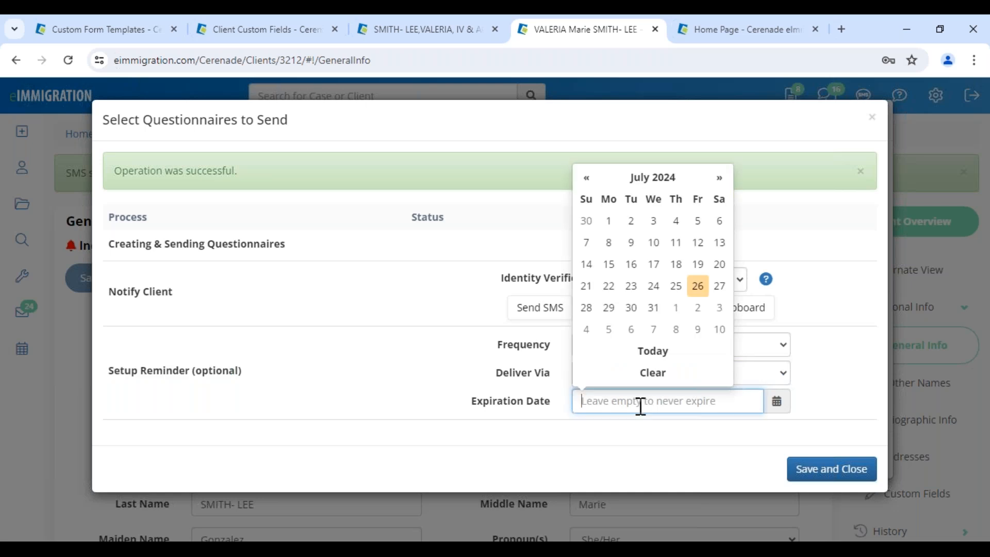
click(699, 335)
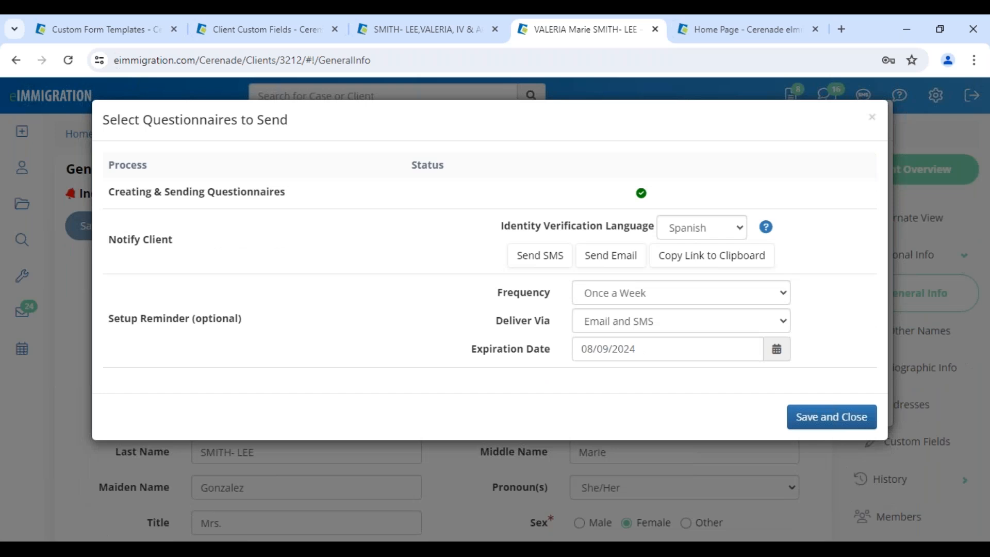
click(831, 416)
click(844, 464)
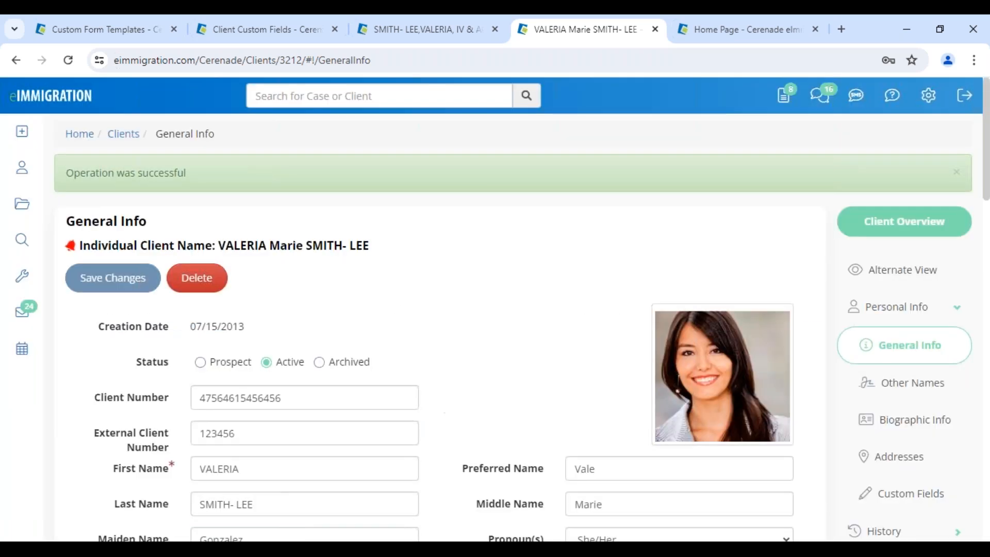
Switch to the eImmigration Client Portal in the Edge window and log in with the prefilled client credentials
mouse_move(160, 539)
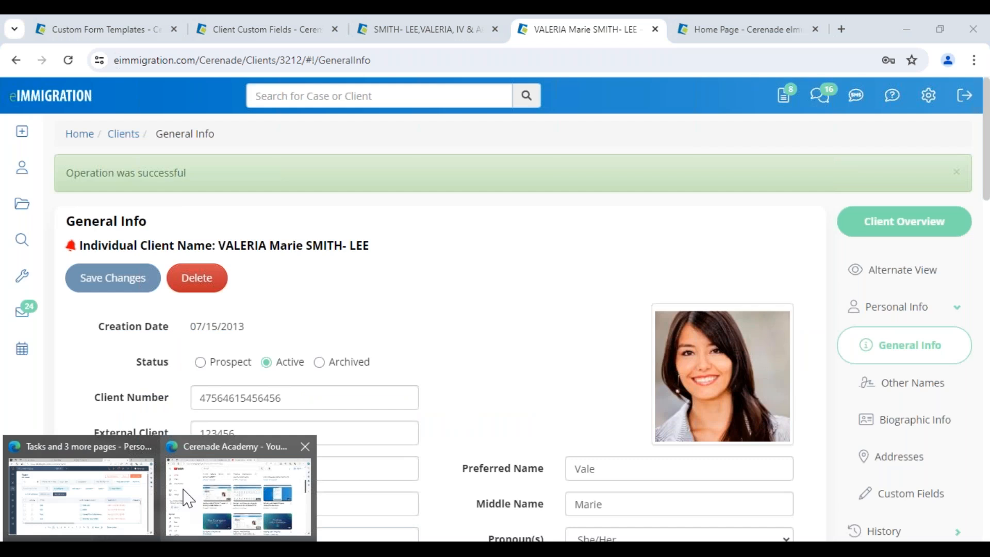
mouse_move(188, 497)
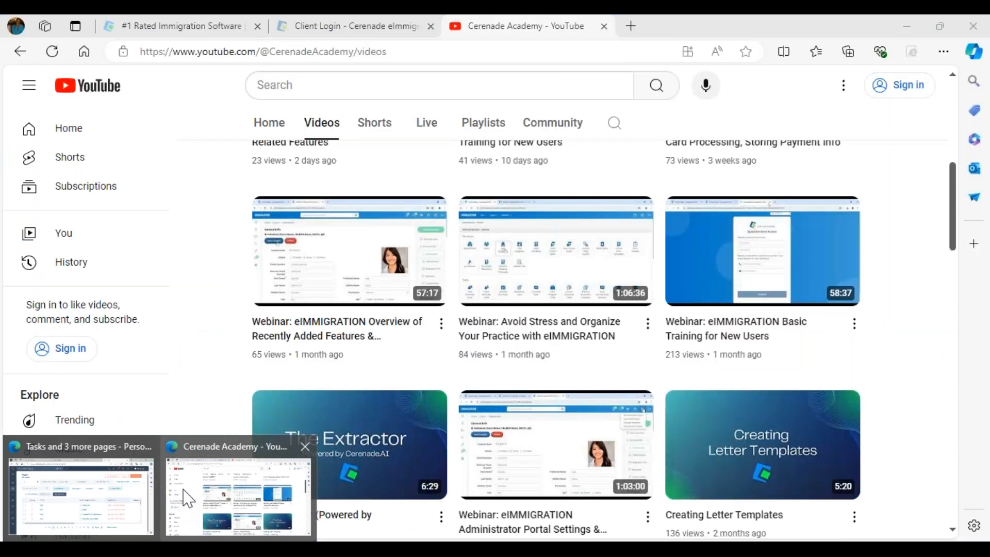
click(184, 490)
click(356, 26)
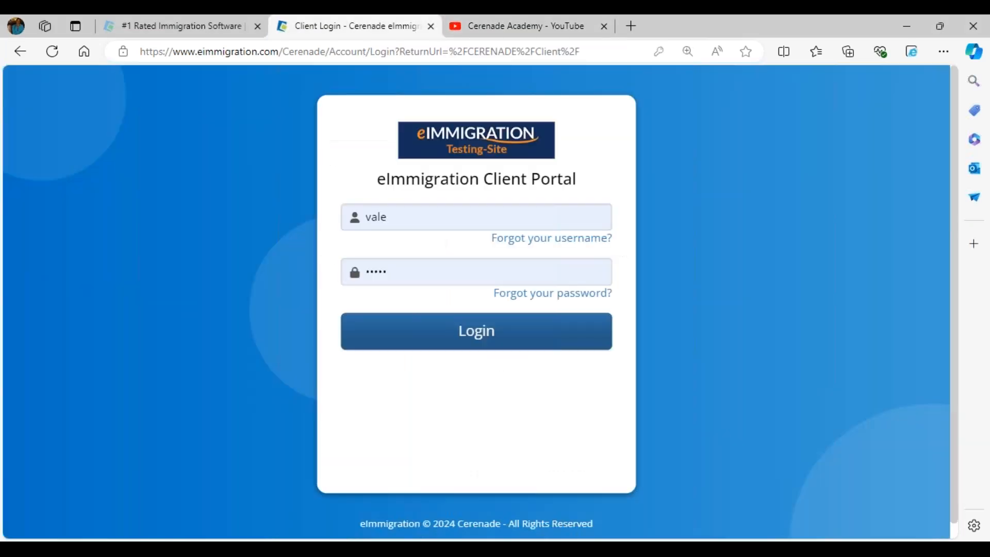
key(Return)
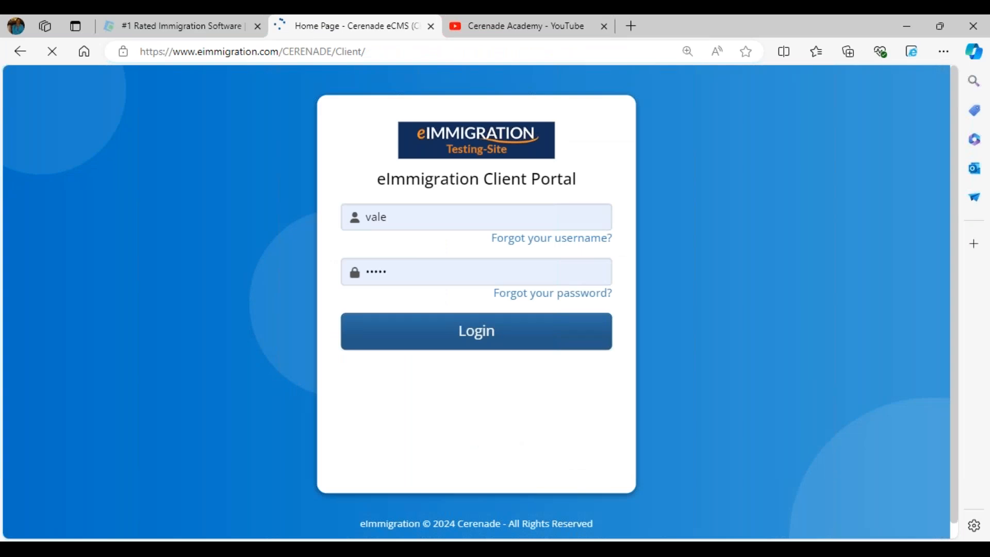
click(501, 349)
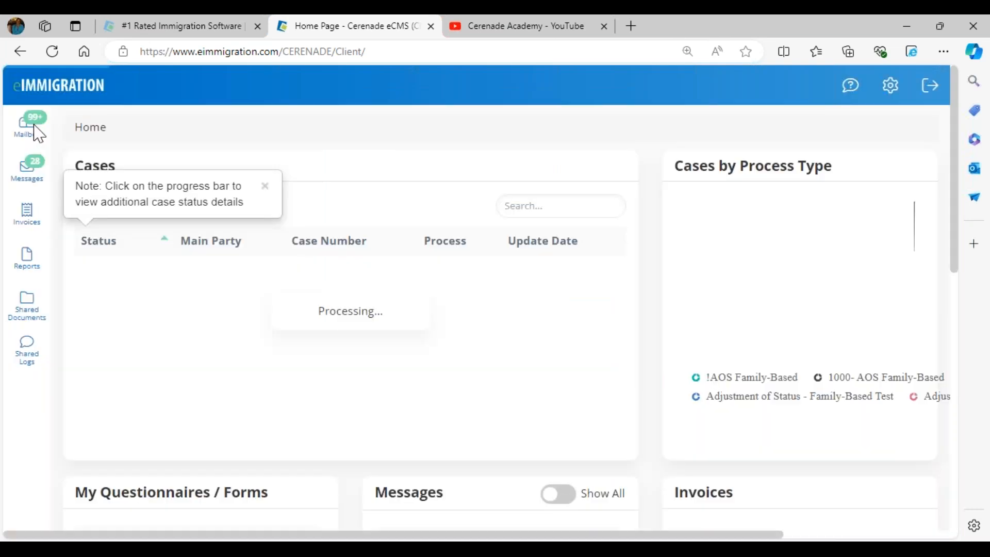
Open the newly received Initial Intake Form from the client's mailbox
click(36, 135)
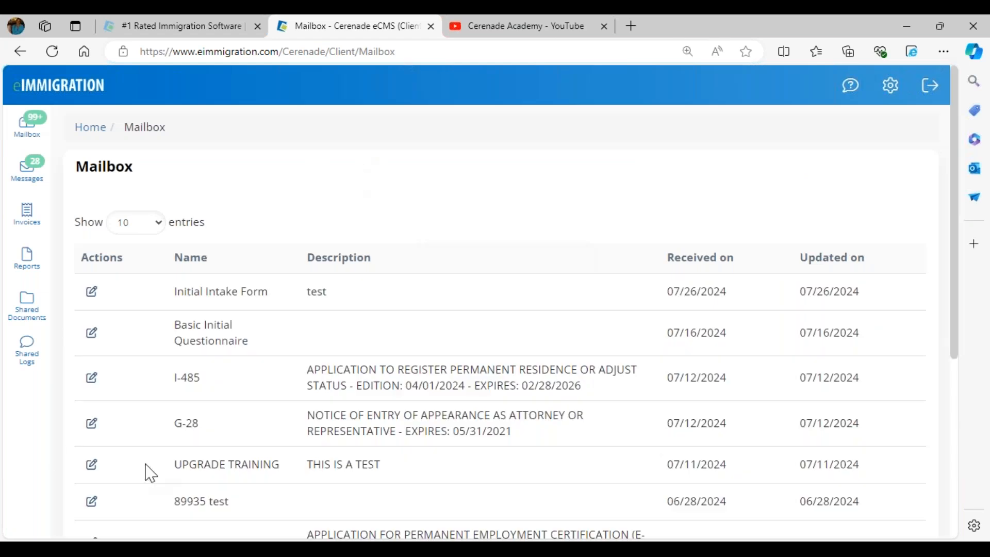
drag(175, 293, 325, 298)
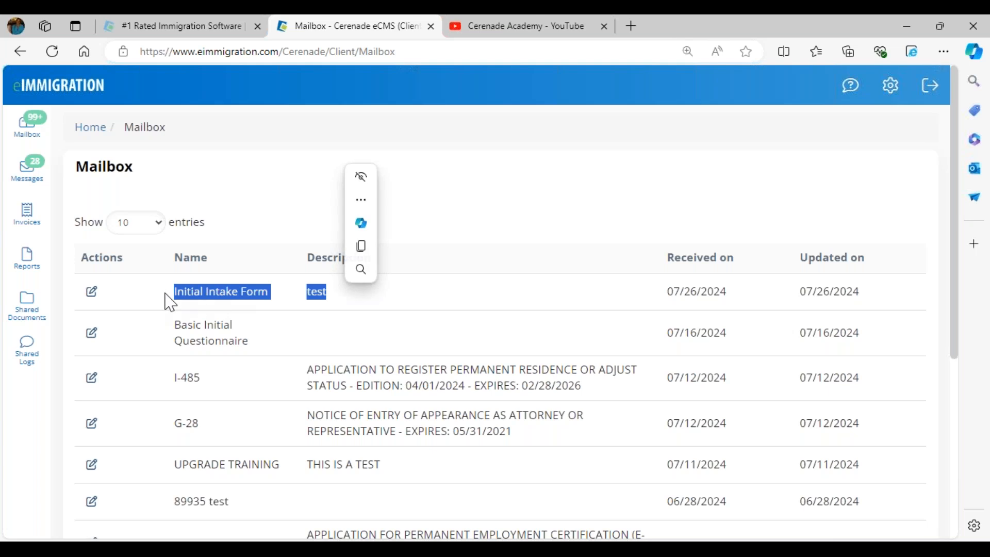
click(93, 294)
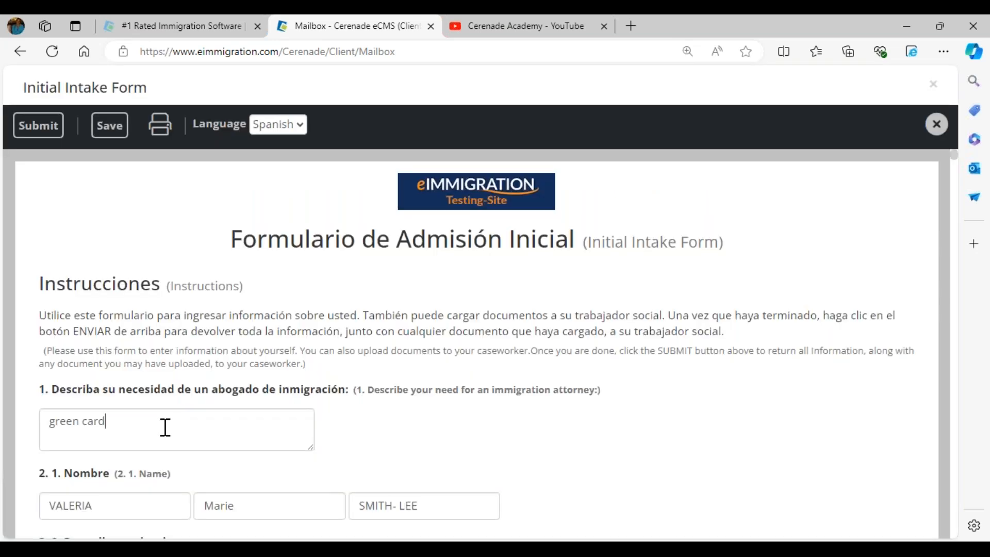
Review the prefilled answers in the client's intake form, from the immigration attorney need through the name, maiden name, title, marital status and gender
drag(164, 427, 33, 431)
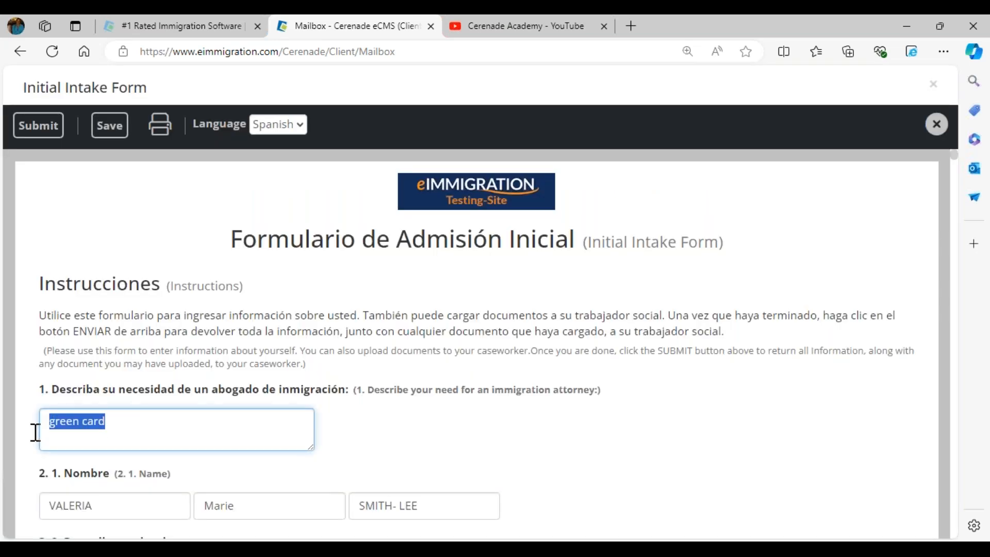
scroll(265, 444, down, 3)
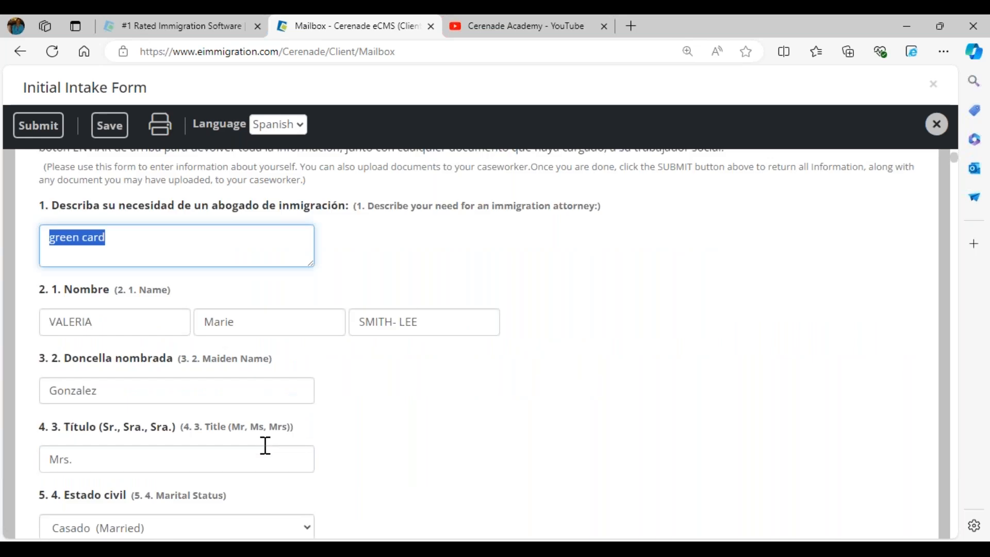
key(Tab)
click(412, 290)
key(ctrl+a)
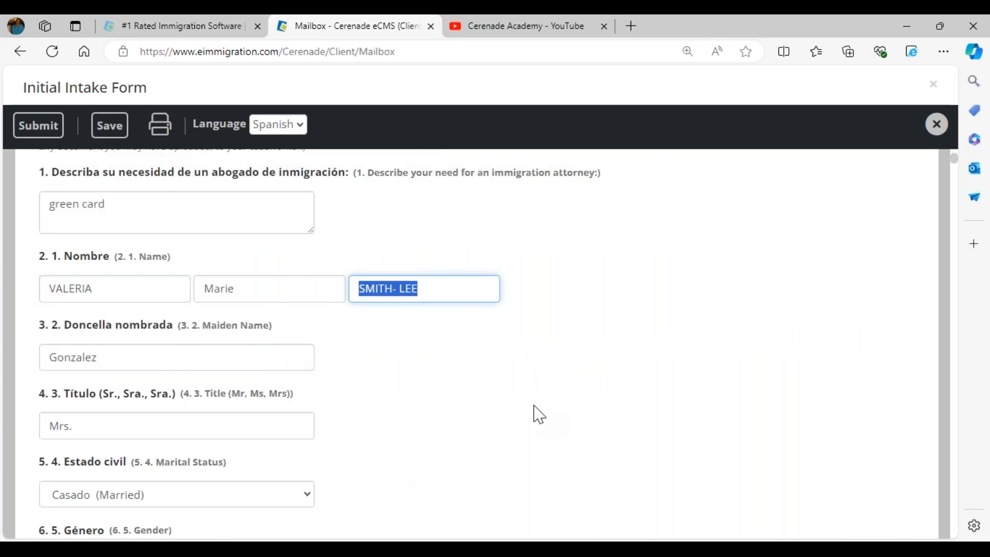
click(428, 384)
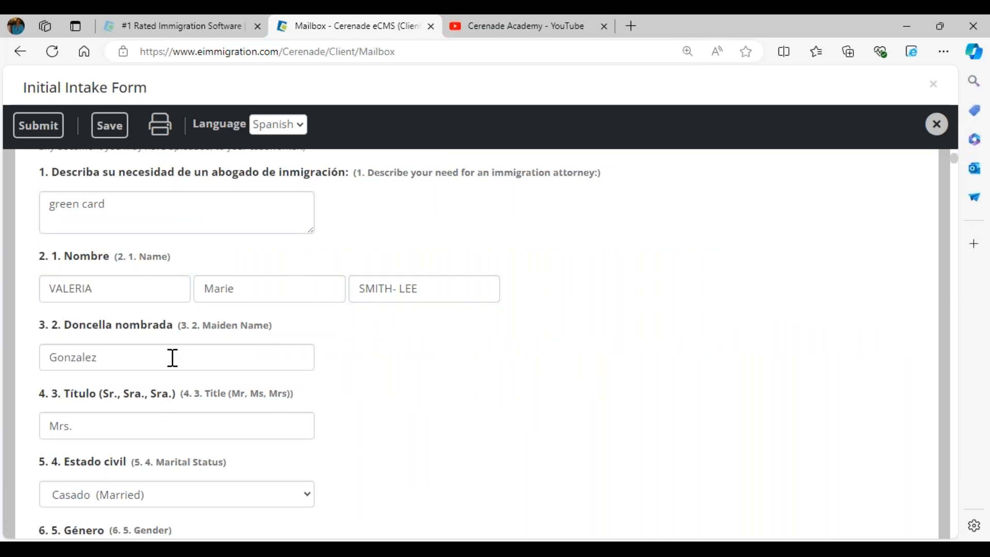
scroll(173, 358, down, 1)
scroll(173, 358, down, 3)
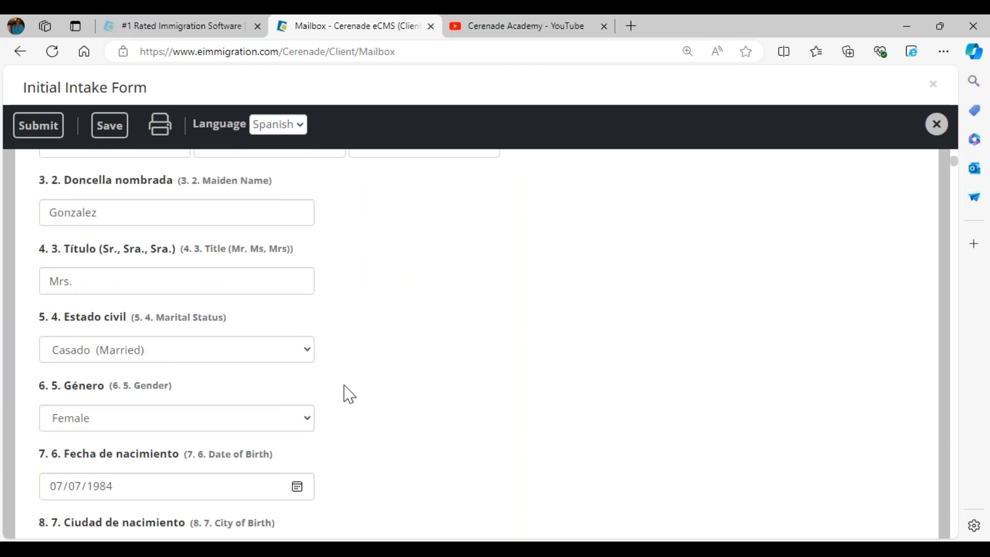
scroll(349, 394, down, 1)
scroll(349, 394, down, 1)
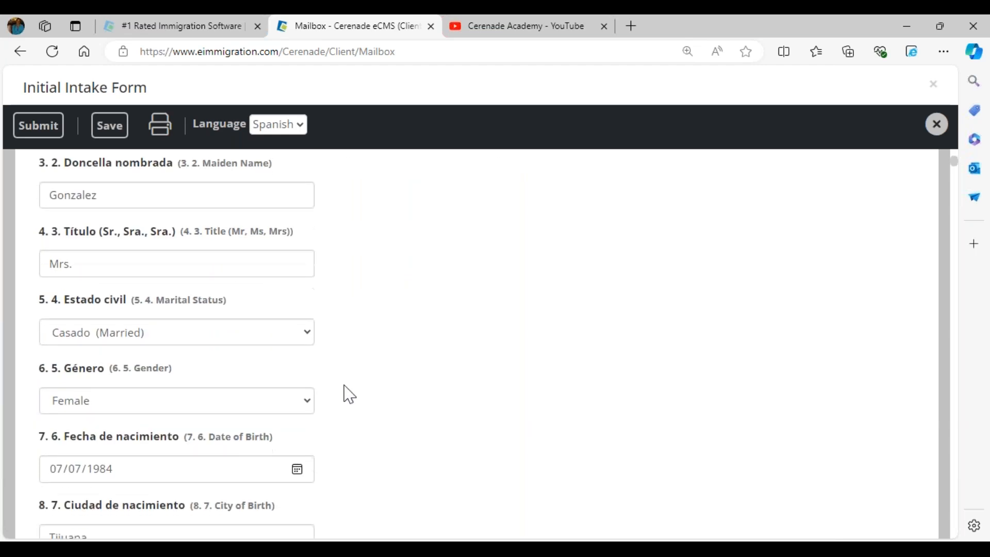
scroll(349, 395, down, 1)
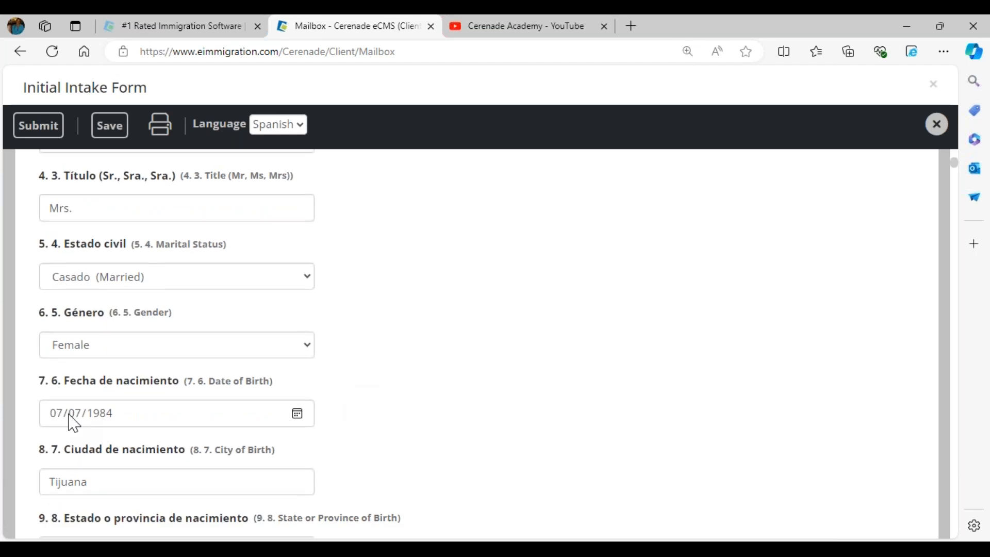
Change the month and day of the client's date of birth in the intake form
scroll(74, 421, down, 3)
click(62, 278)
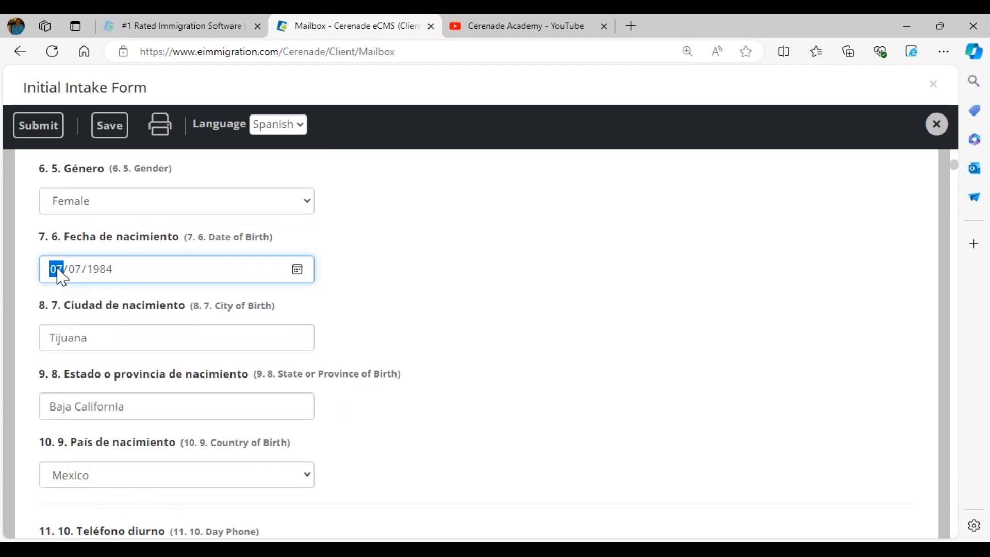
text(0512)
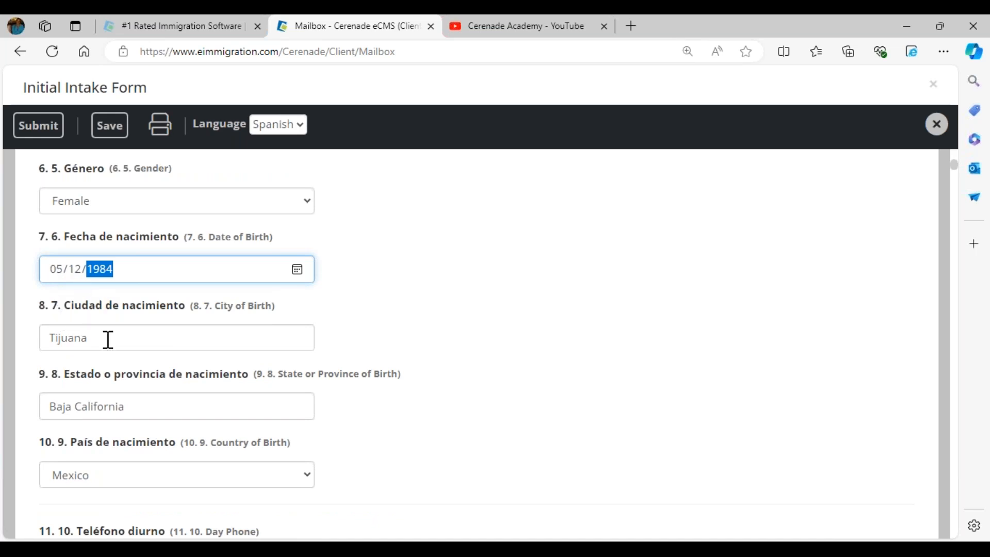
Replace the last two digits of the client's cell phone number in the intake form
scroll(110, 343, down, 1)
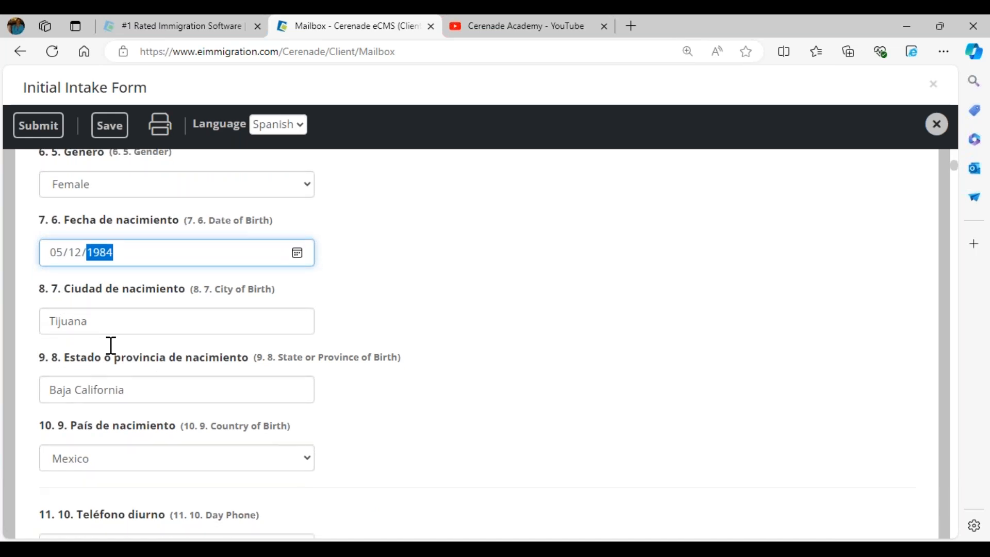
scroll(111, 346, down, 2)
scroll(122, 401, down, 5)
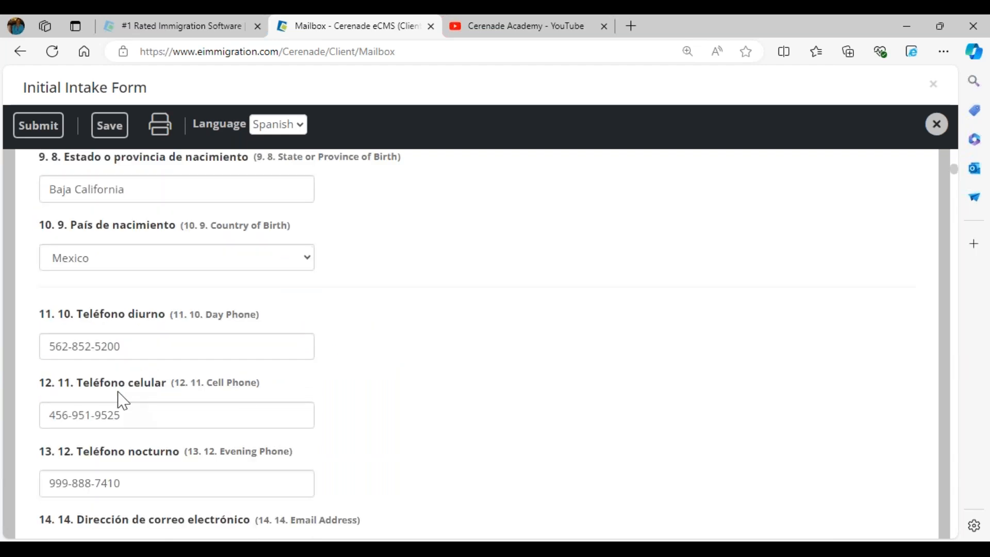
scroll(122, 401, down, 2)
click(126, 343)
key(BackSpace)
key(BackSpace)
text(30)
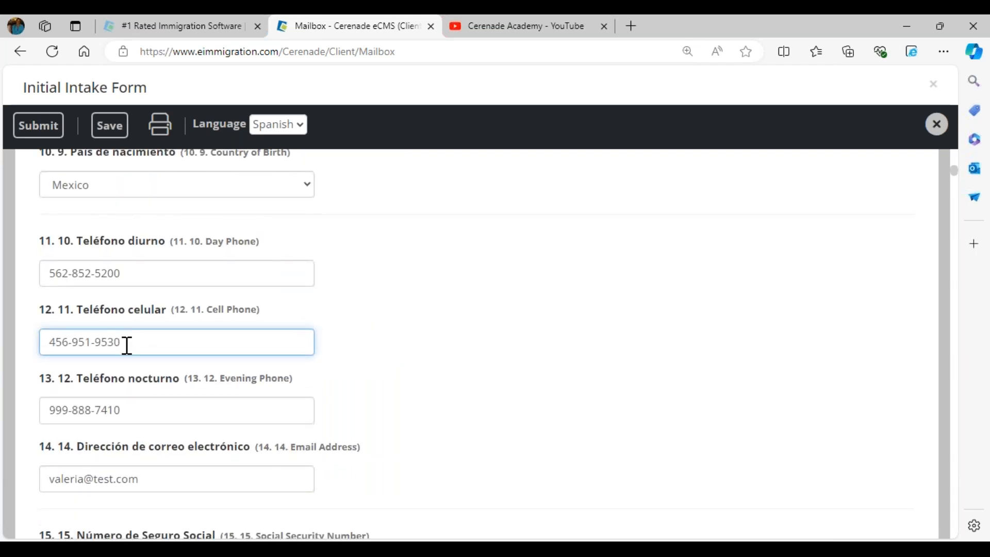
Submit the completed Initial Intake Form to the caseworker, confirm the submission, and choose to continue with the next questionnaire
scroll(126, 345, down, 4)
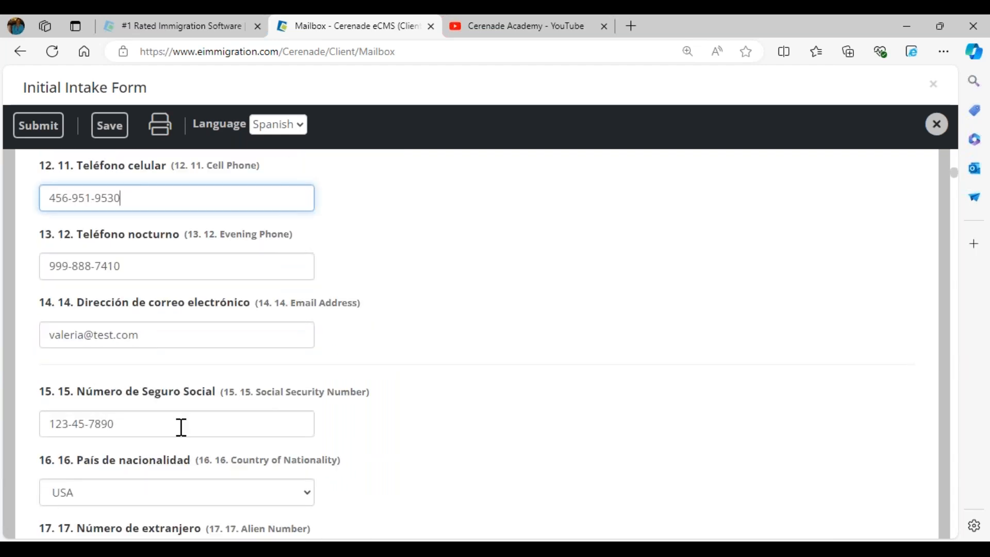
scroll(182, 427, down, 1)
scroll(181, 427, down, 3)
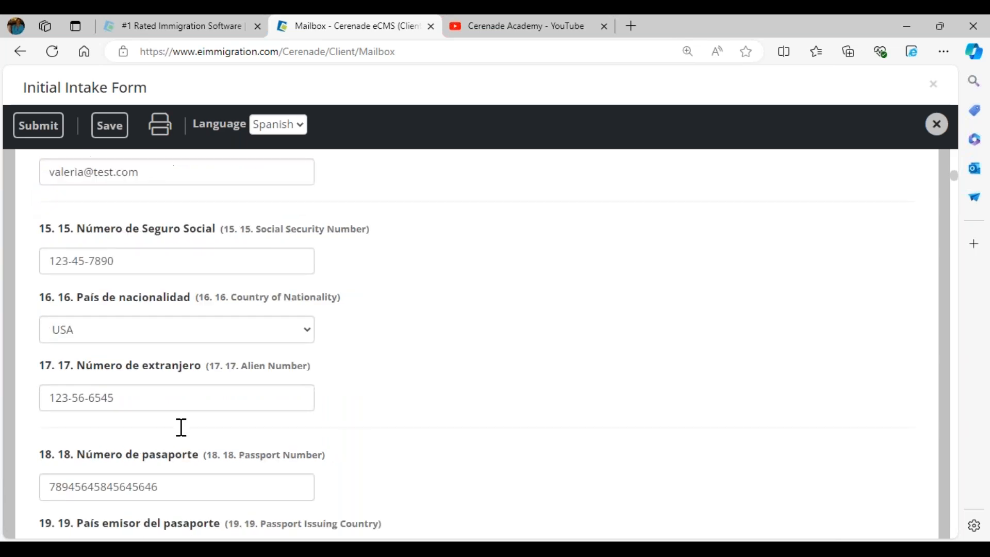
scroll(123, 206, down, 1)
scroll(155, 281, down, 3)
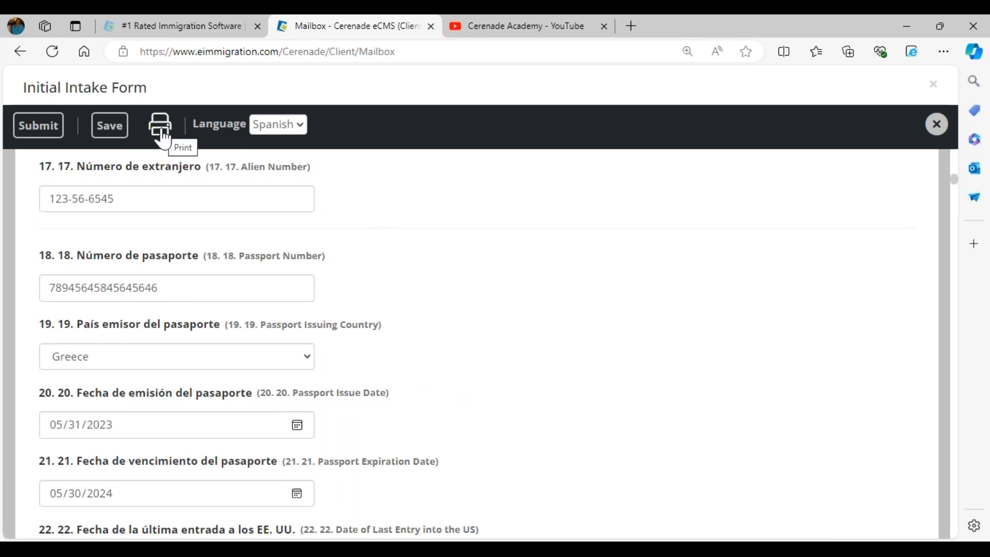
click(39, 126)
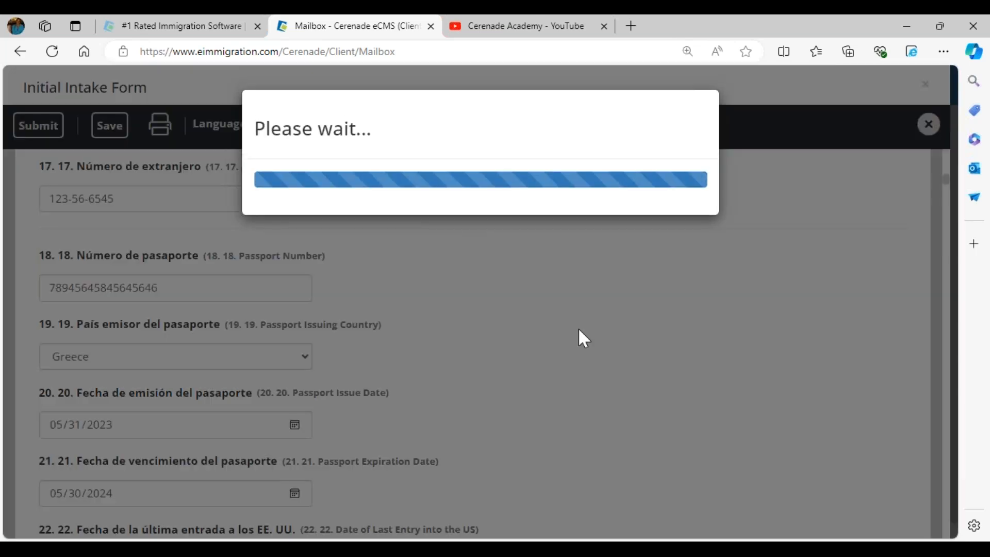
click(614, 136)
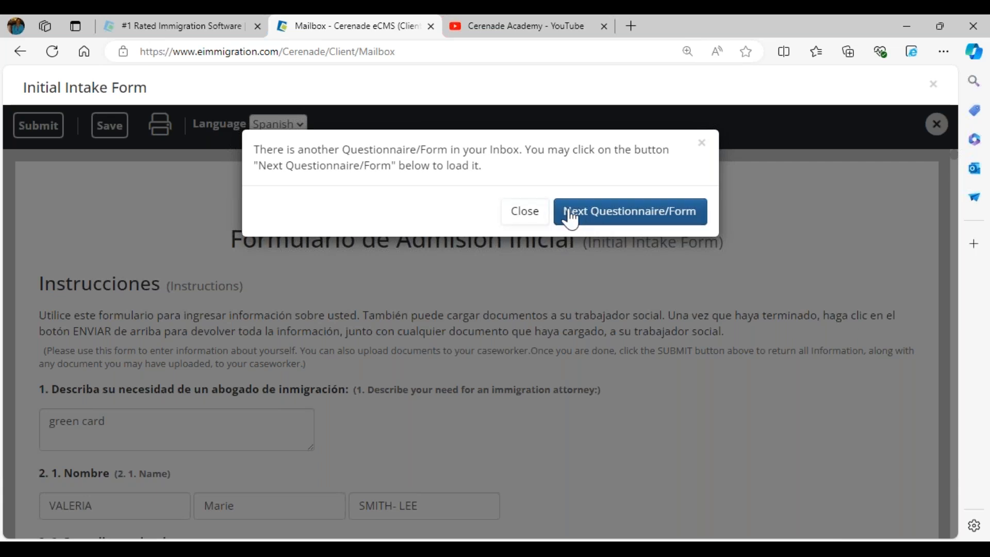
click(570, 210)
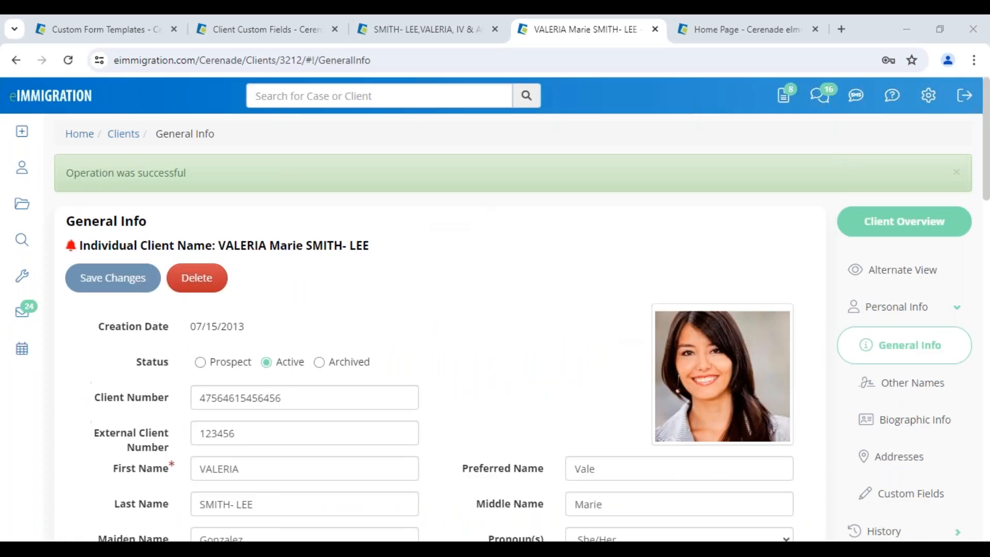
Switch to the caseworker's eImmigration site in Chrome and open the client's submitted Initial Intake Form from the questionnaire inbox
click(33, 95)
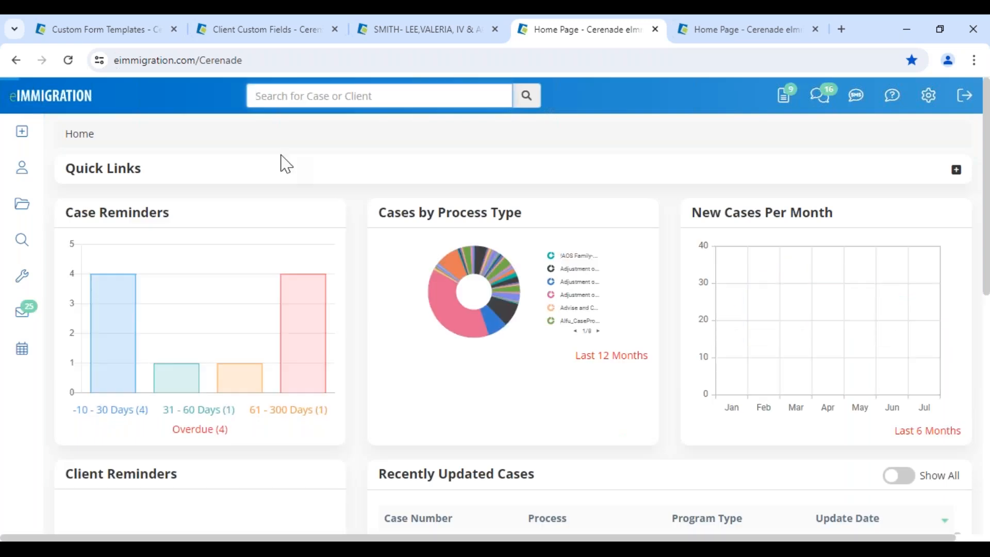
click(785, 103)
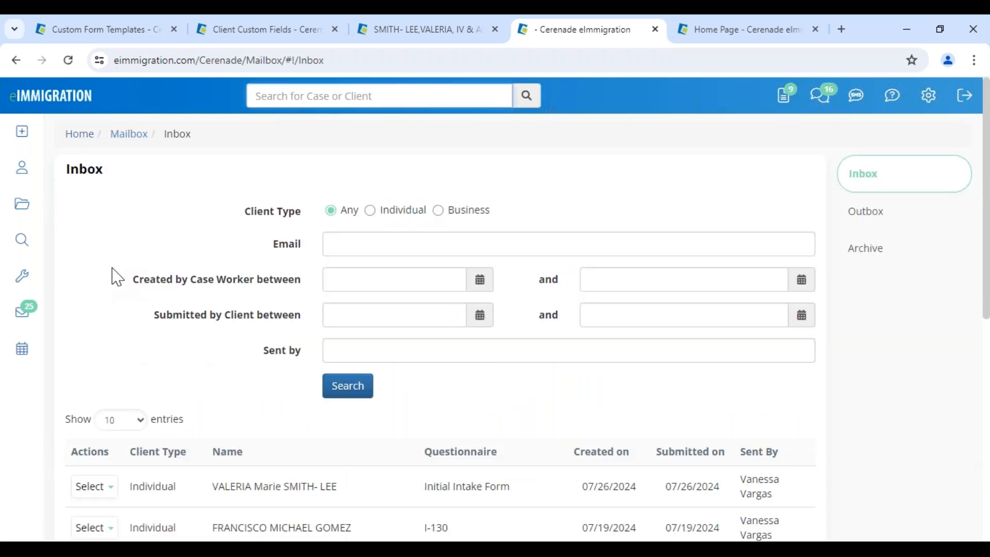
scroll(233, 366, down, 3)
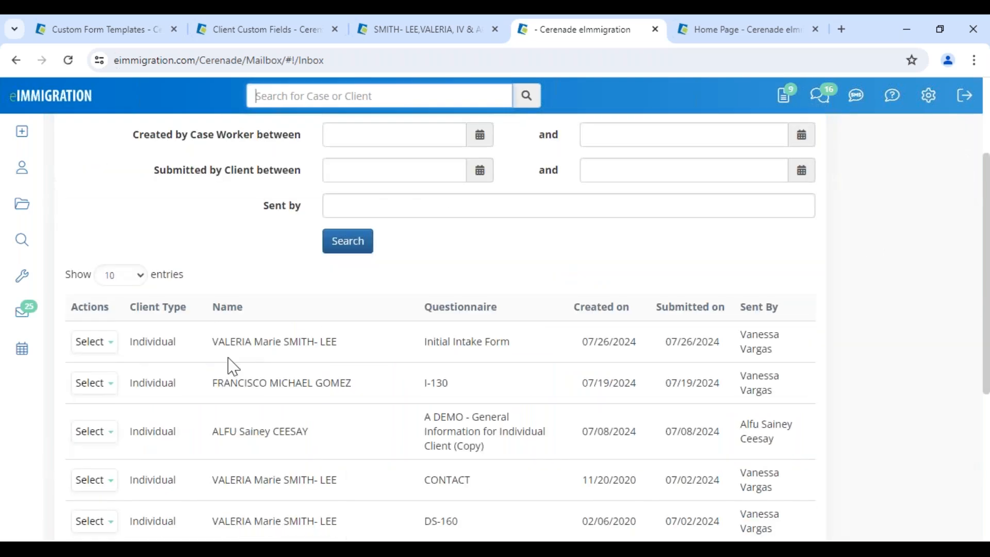
drag(425, 342, 719, 342)
click(95, 342)
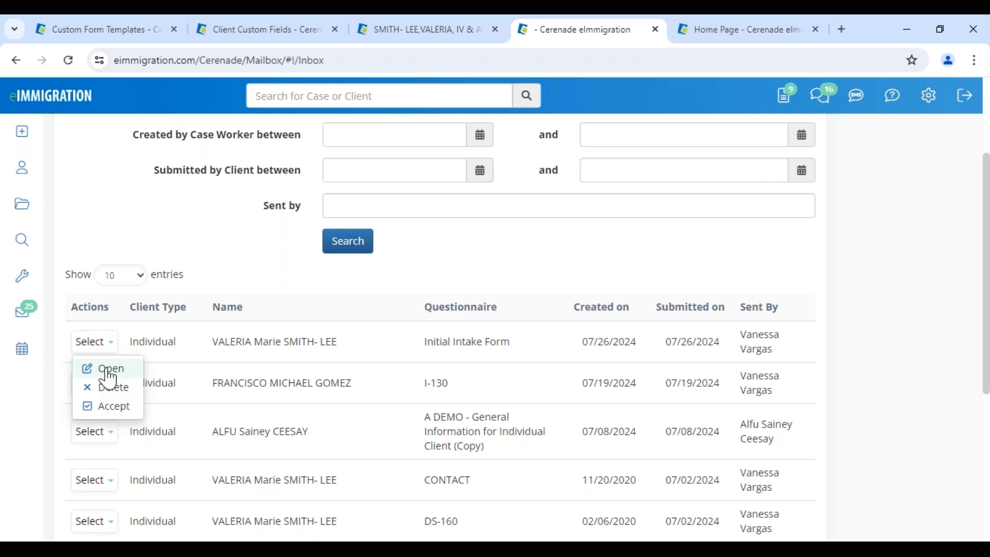
click(107, 369)
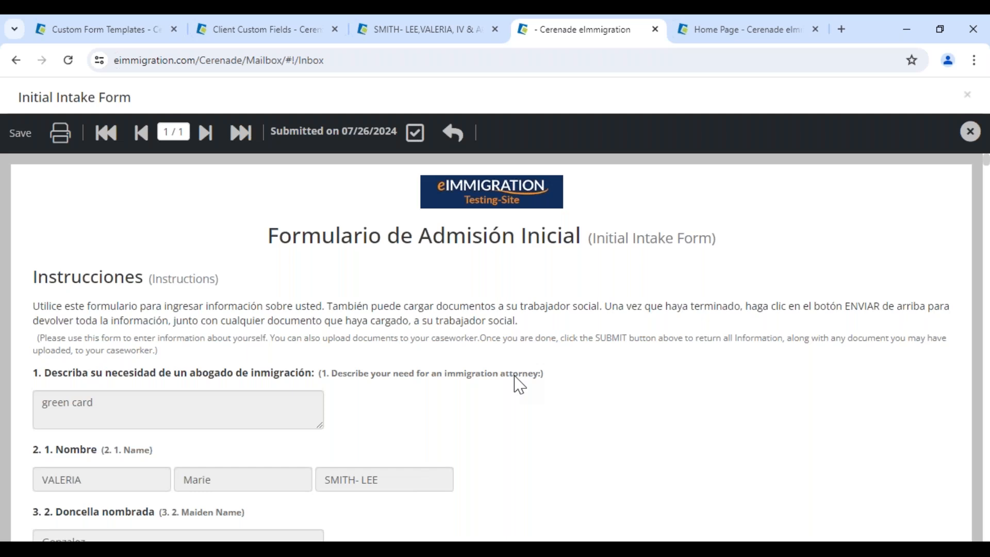
Examine the highlighted changes in the submitted form and display the original value of the date of birth field
scroll(519, 384, down, 10)
scroll(519, 384, down, 4)
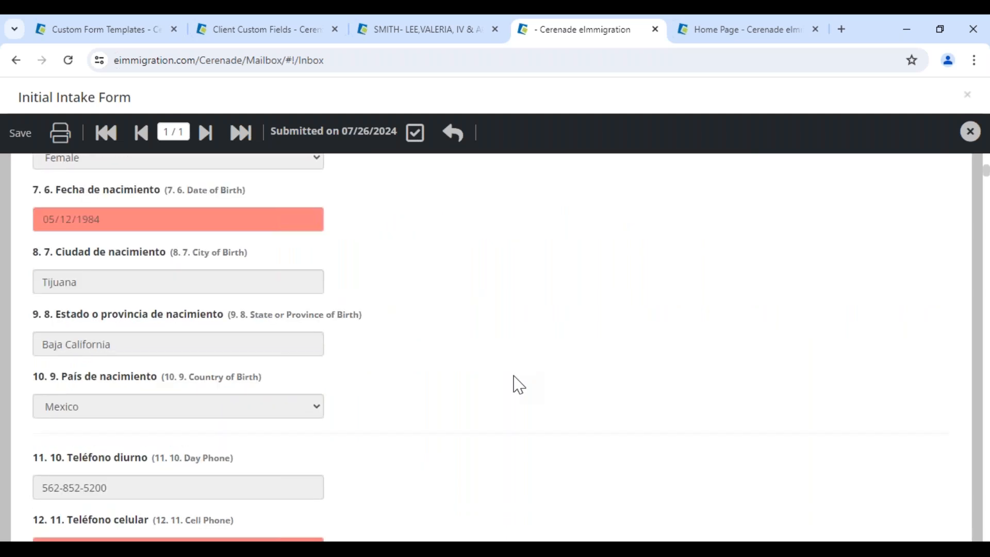
scroll(515, 382, up, 5)
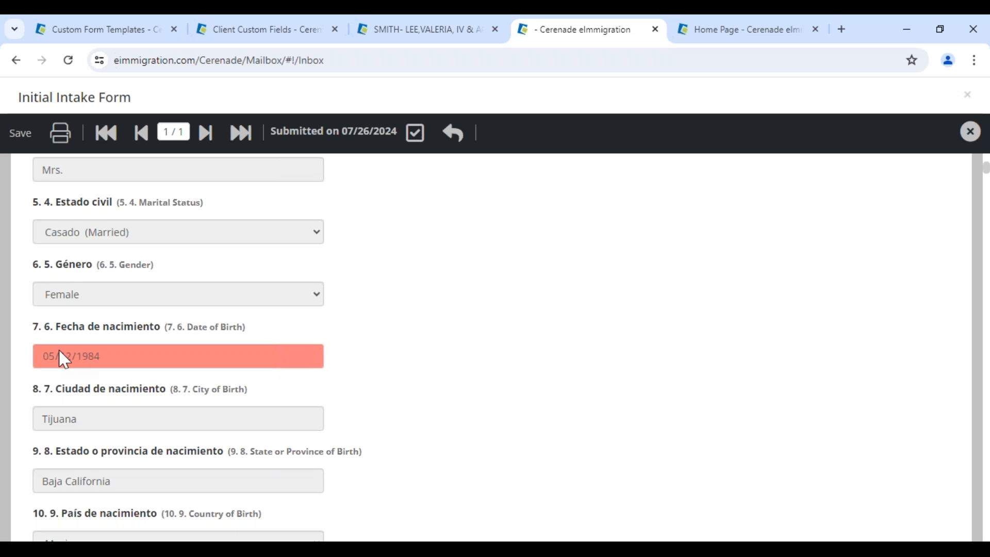
click(55, 357)
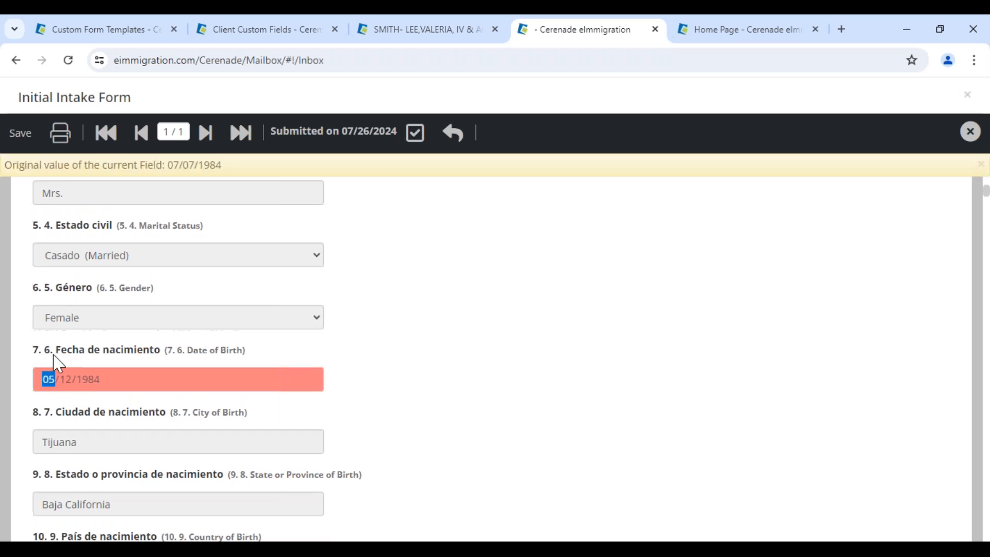
click(127, 162)
drag(127, 162, 326, 178)
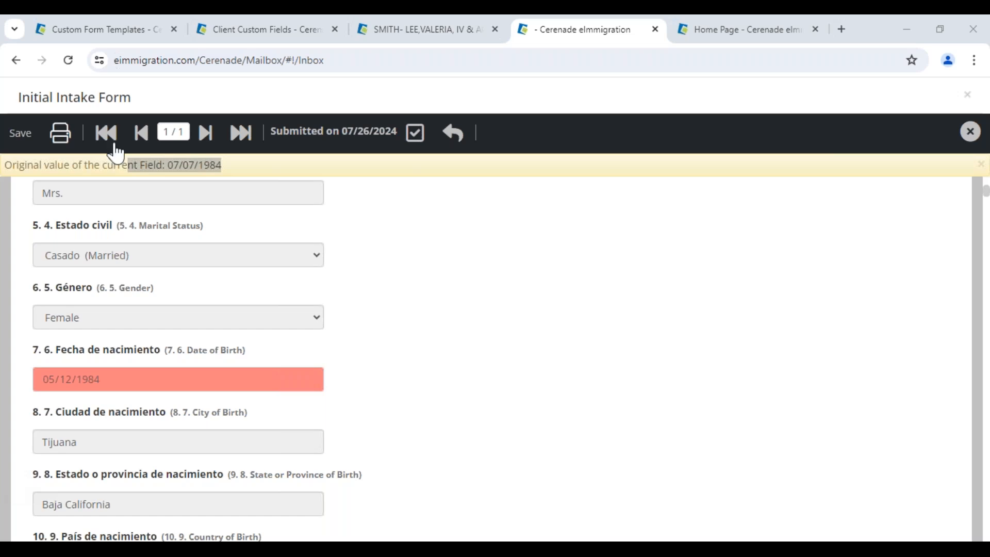
Open the System Intake Forms list within the administrator's Custom Form Templates
click(62, 26)
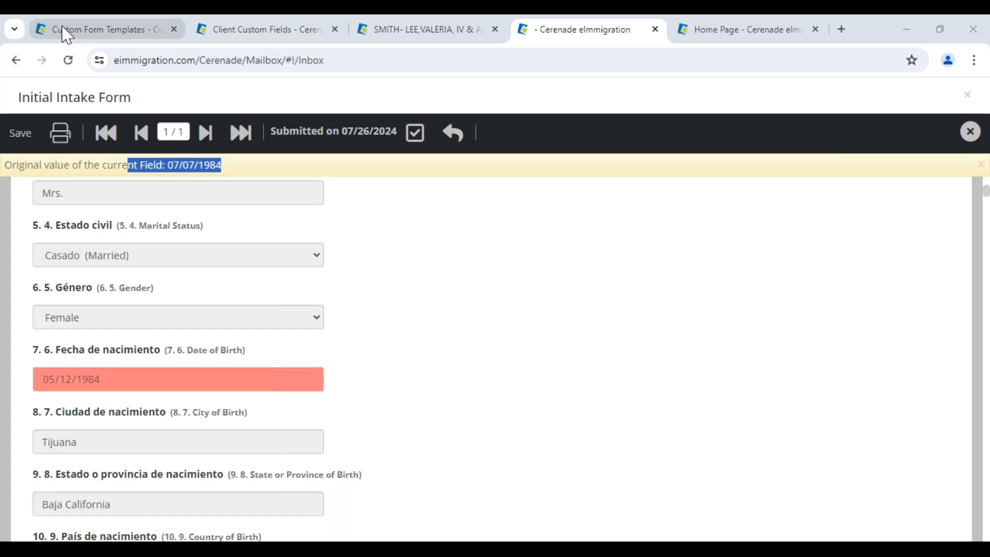
click(66, 34)
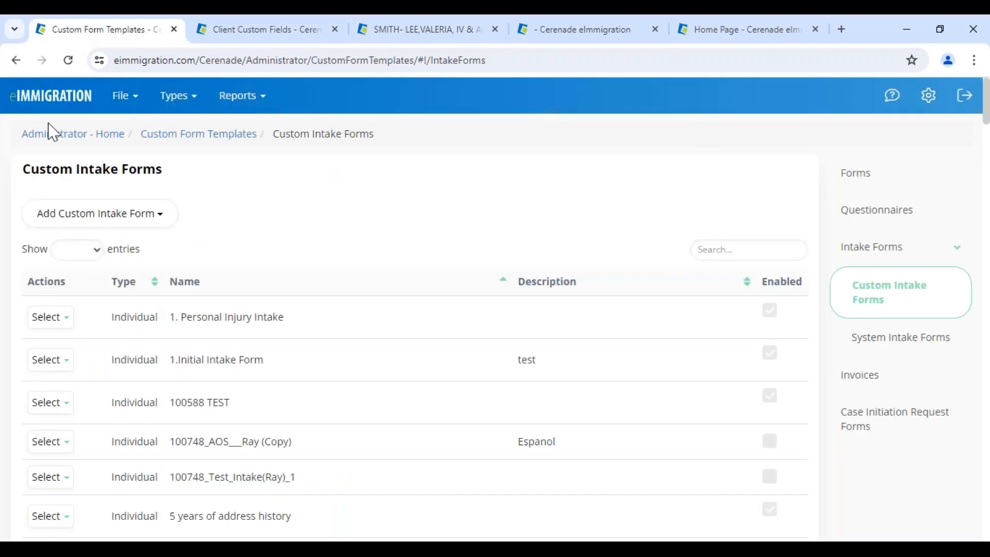
click(51, 135)
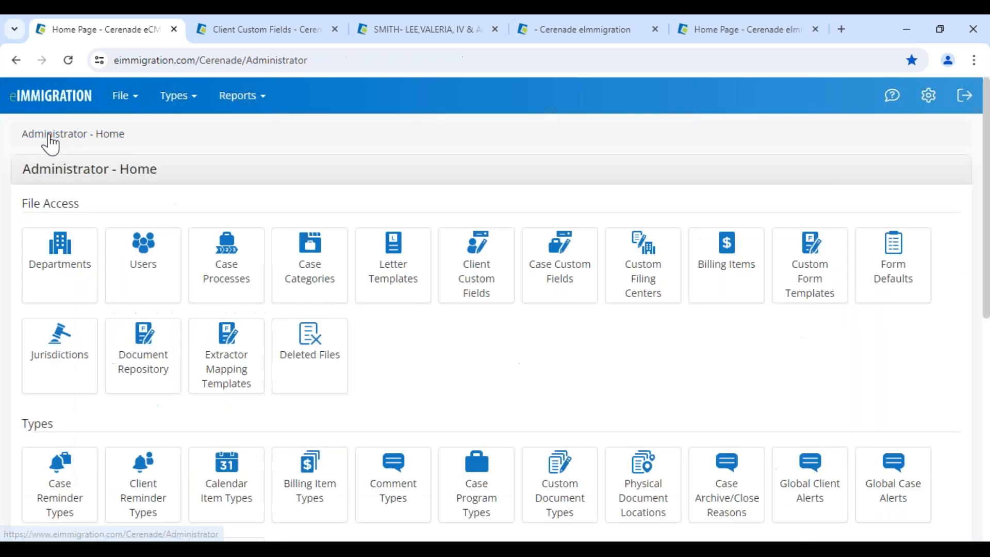
click(809, 285)
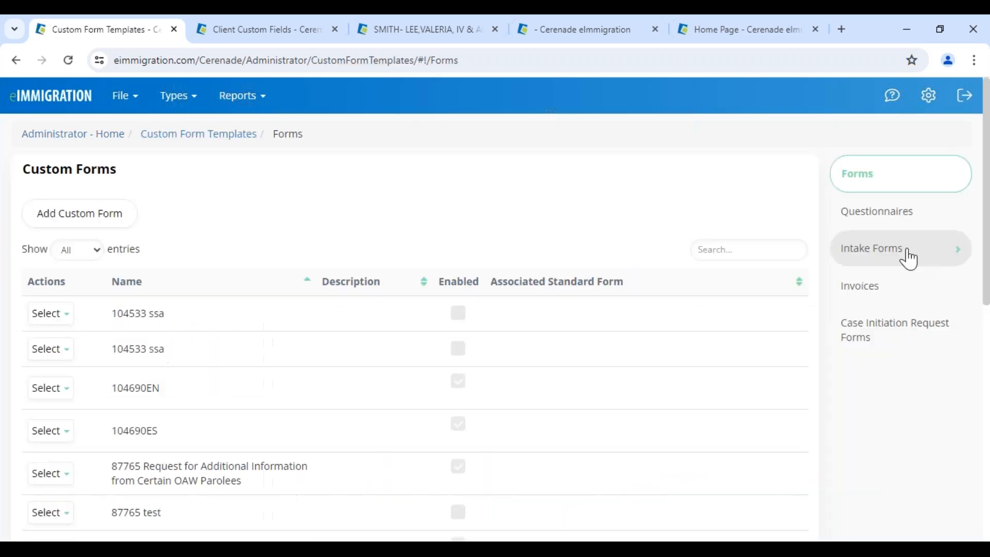
click(903, 256)
click(894, 333)
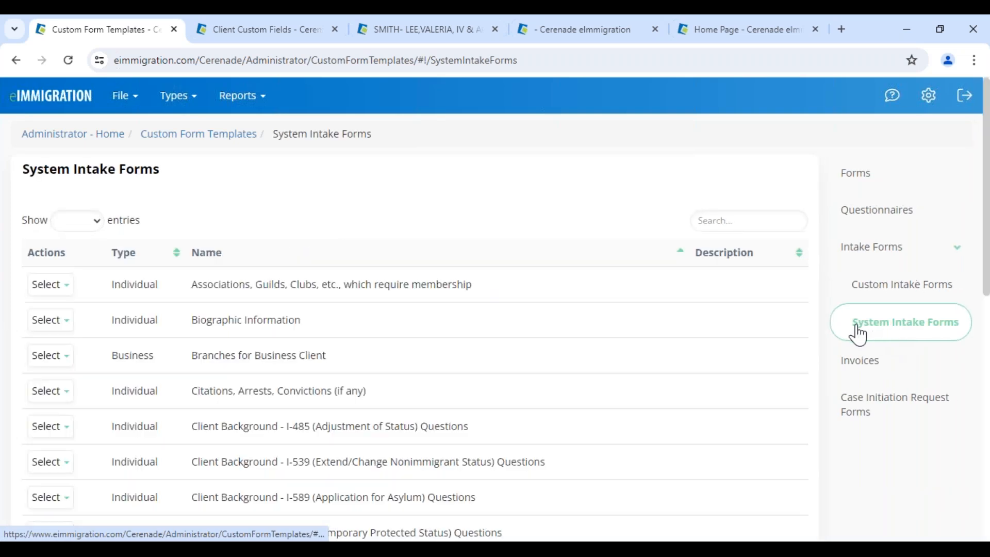
Copy the Client Background - I-589 (Application for Asylum) Questions system intake form and enable translations for the copy
scroll(258, 384, down, 3)
click(50, 352)
click(83, 384)
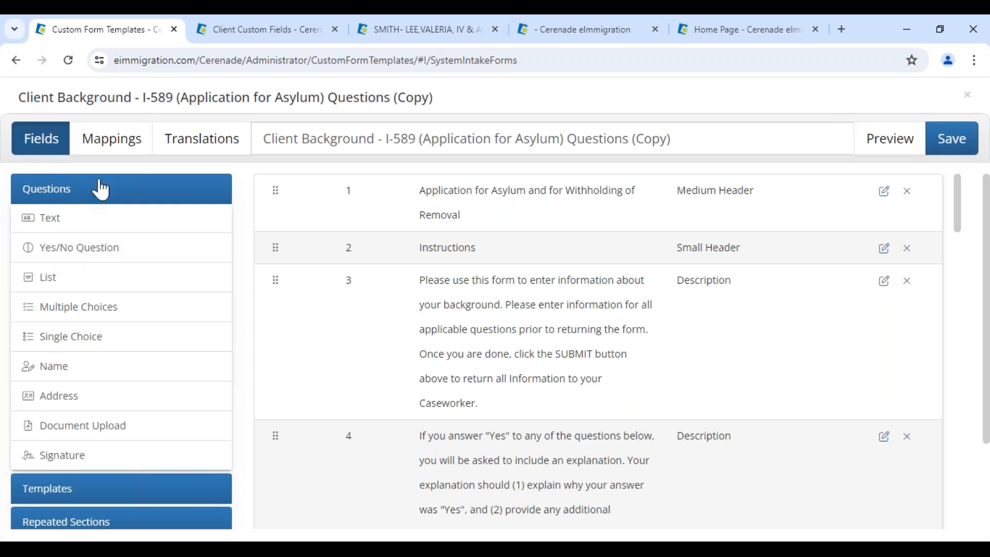
click(189, 137)
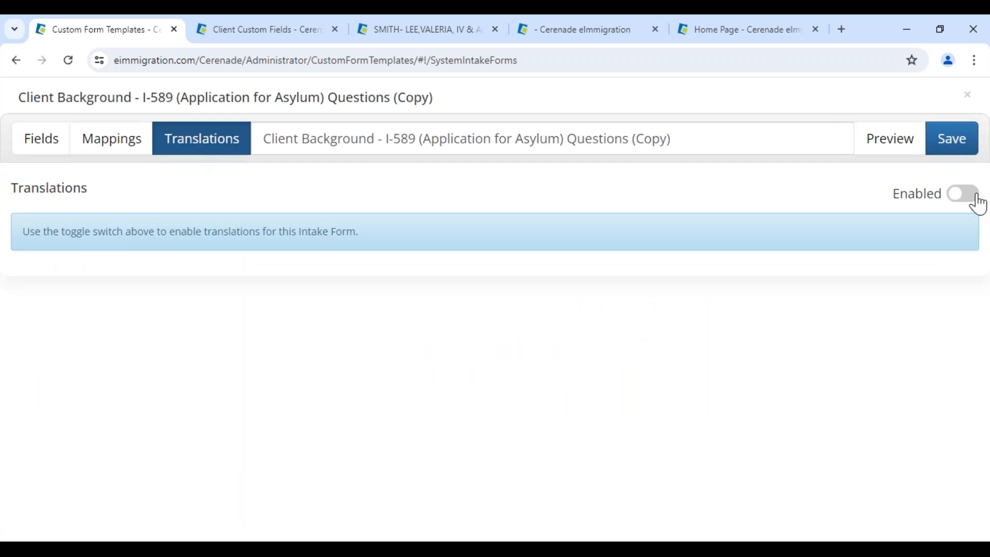
click(973, 192)
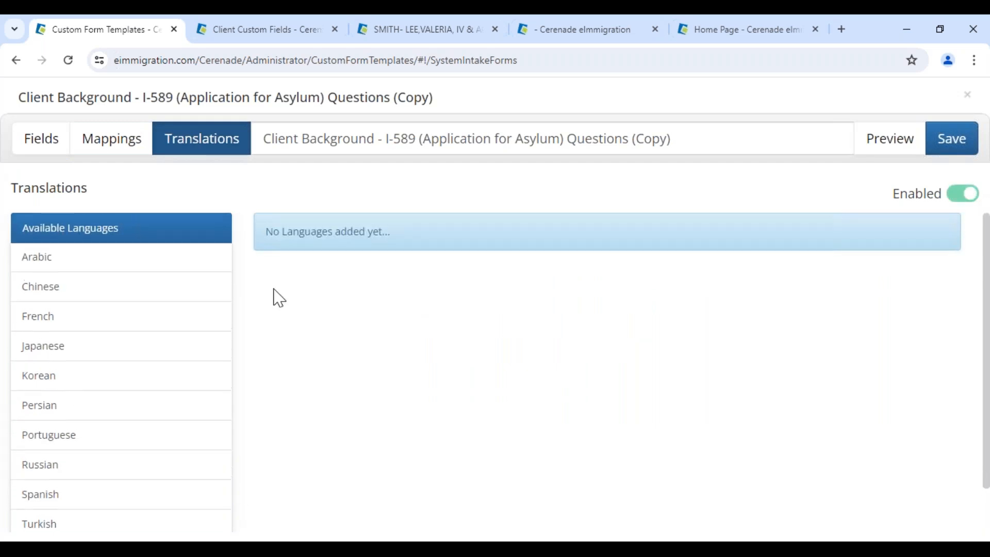
Review the languages available for translating the copied I-589 form and return to its fields
scroll(279, 298, down, 1)
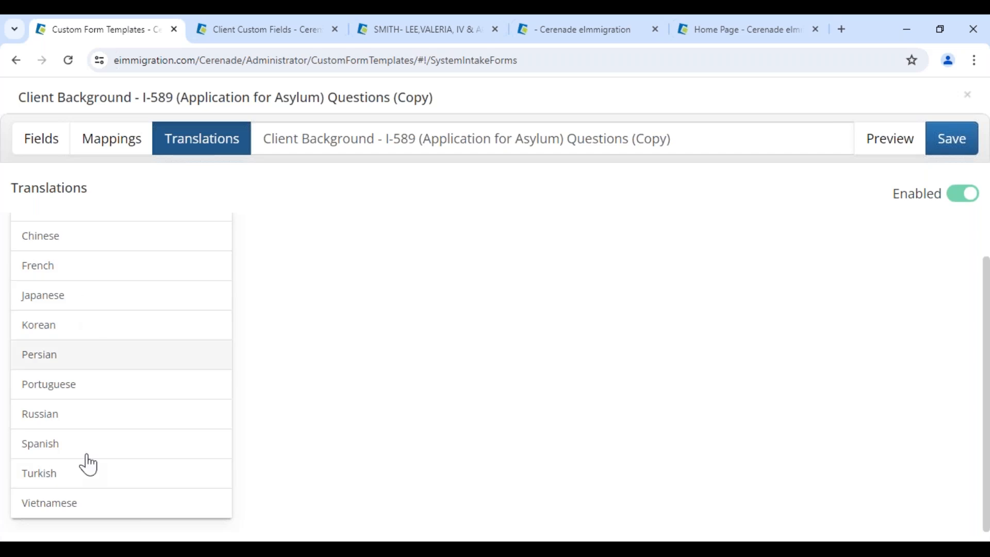
scroll(98, 489, up, 1)
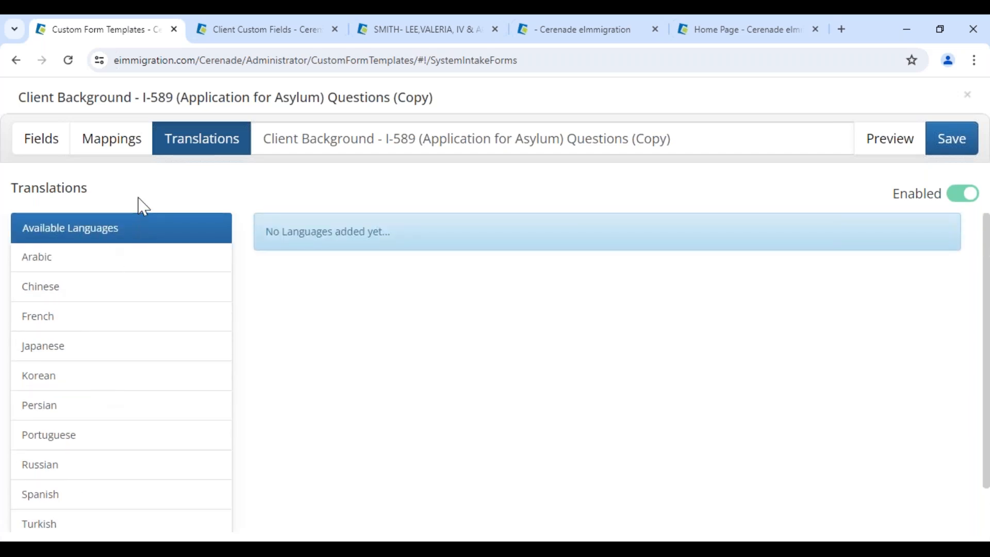
click(46, 145)
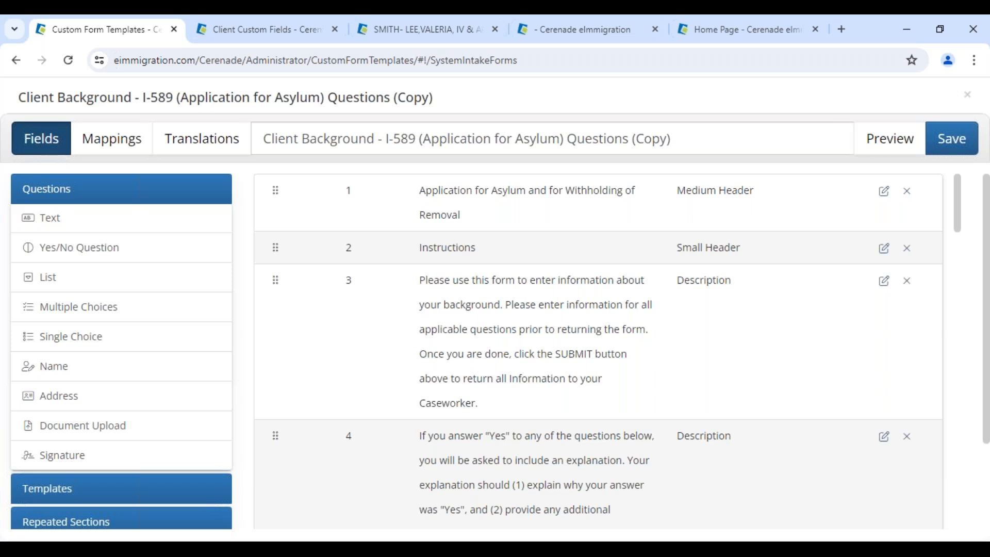
Open the client's General Info page and locate the Preferred Language field
click(441, 31)
click(191, 176)
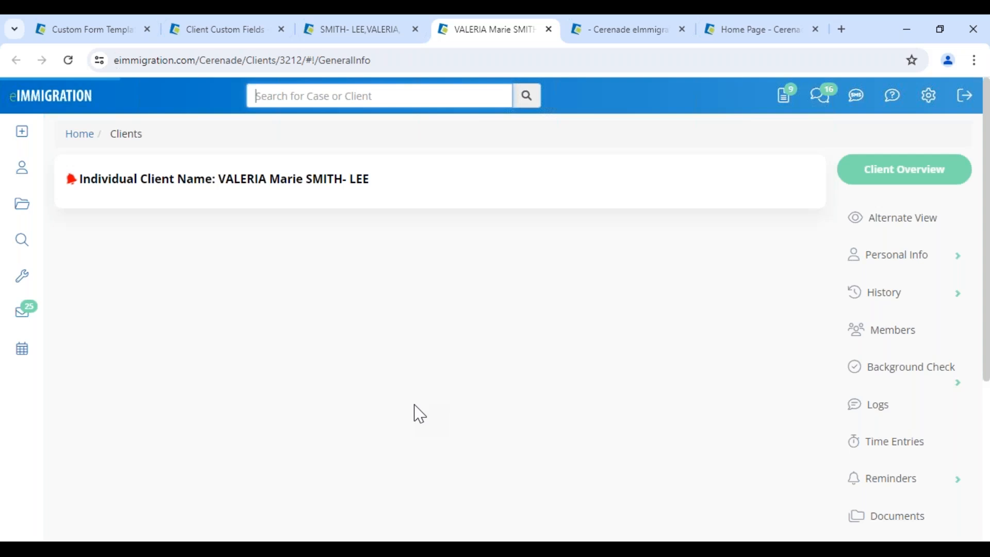
scroll(436, 462, down, 1)
scroll(442, 469, down, 6)
drag(71, 264, 384, 256)
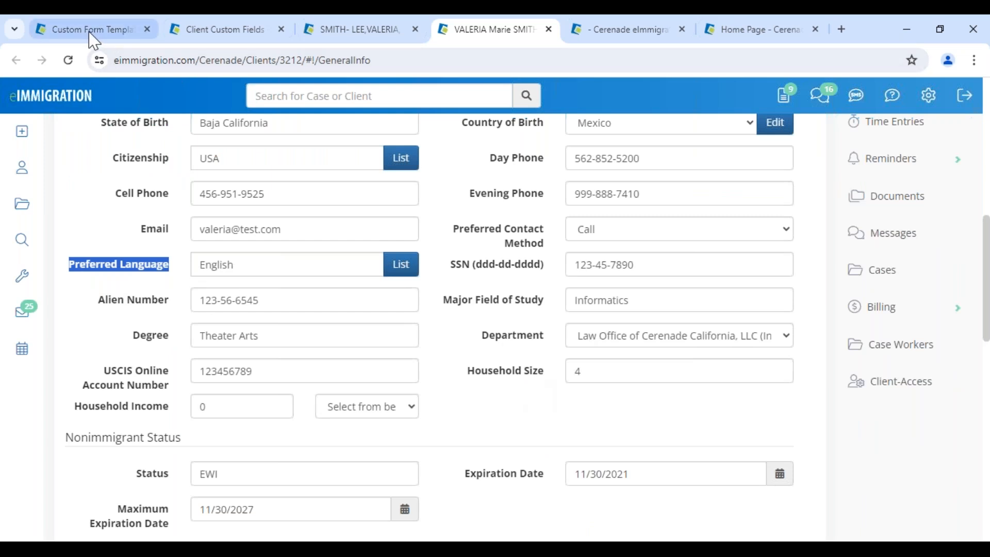
Search the client custom fields for religion and check the field's type
click(222, 32)
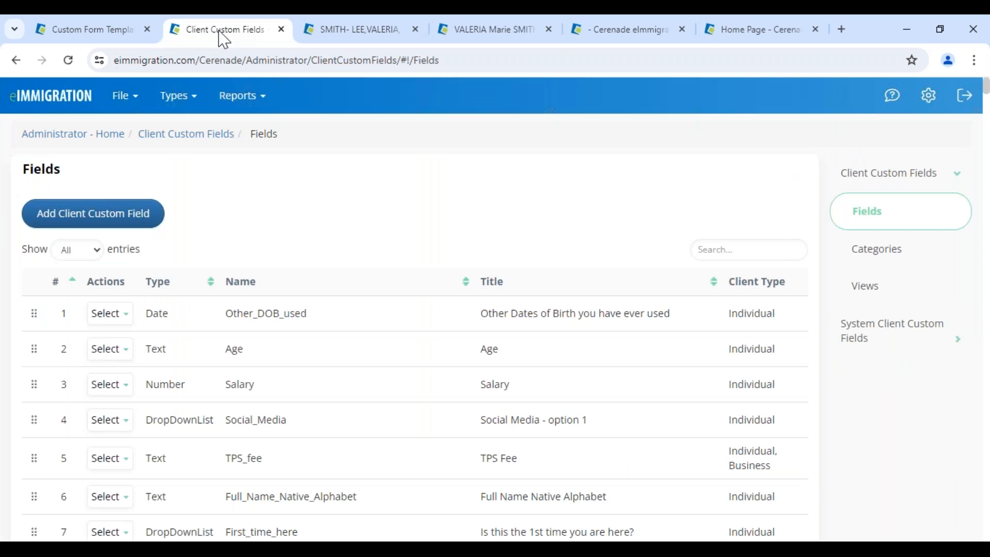
click(719, 254)
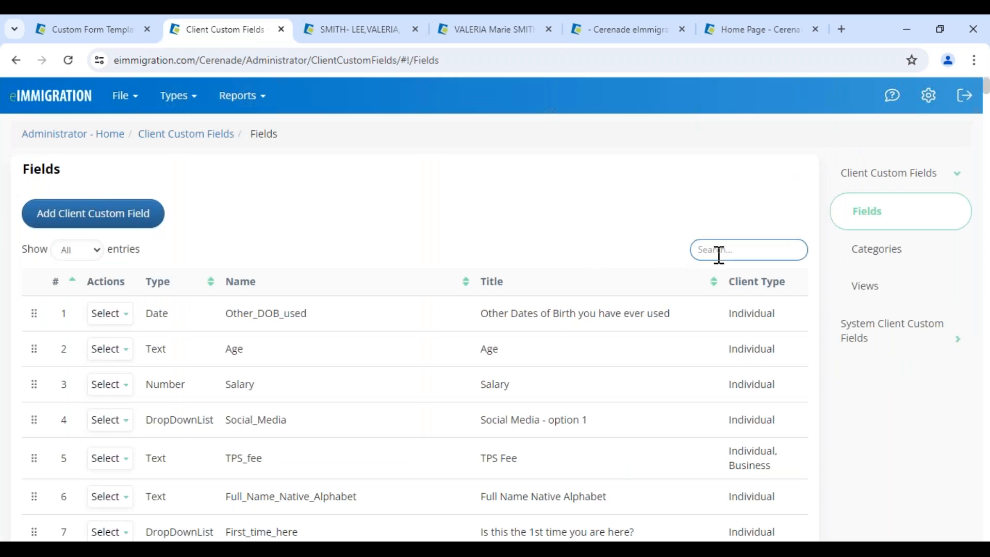
text(religion)
double_click(164, 367)
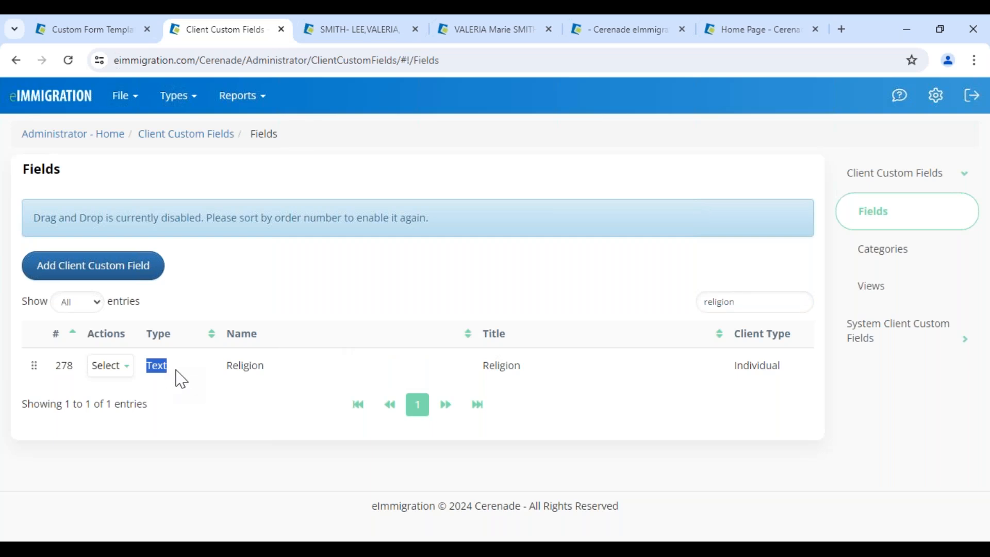
Return to the copied I-589 intake form and add a Short Text question titled Religion with order number 3
click(83, 35)
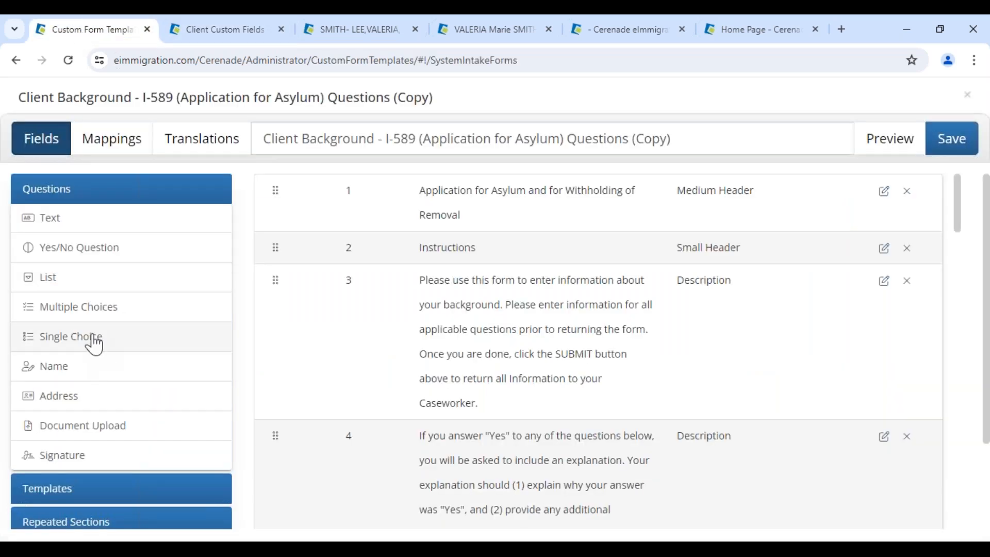
click(90, 225)
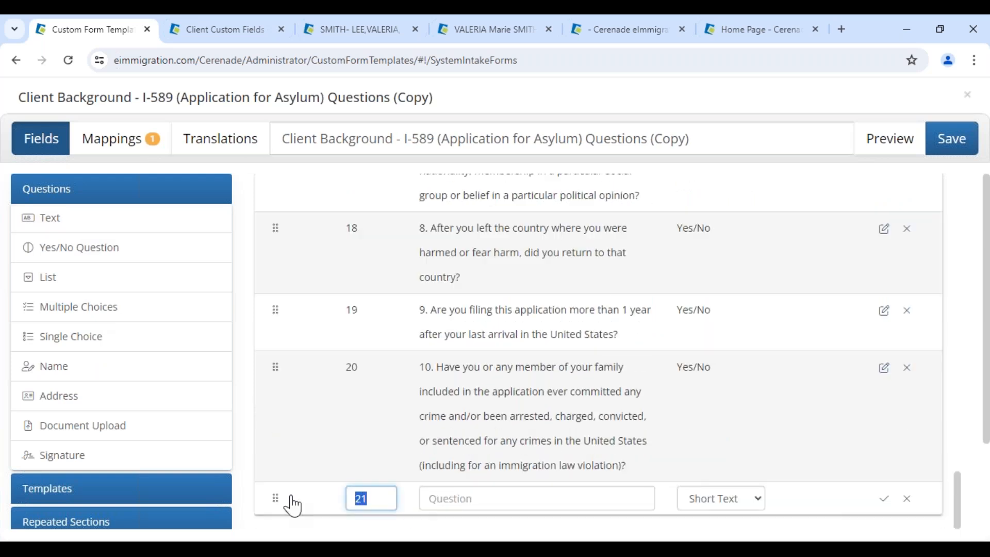
text(3)
click(491, 498)
text(Religion)
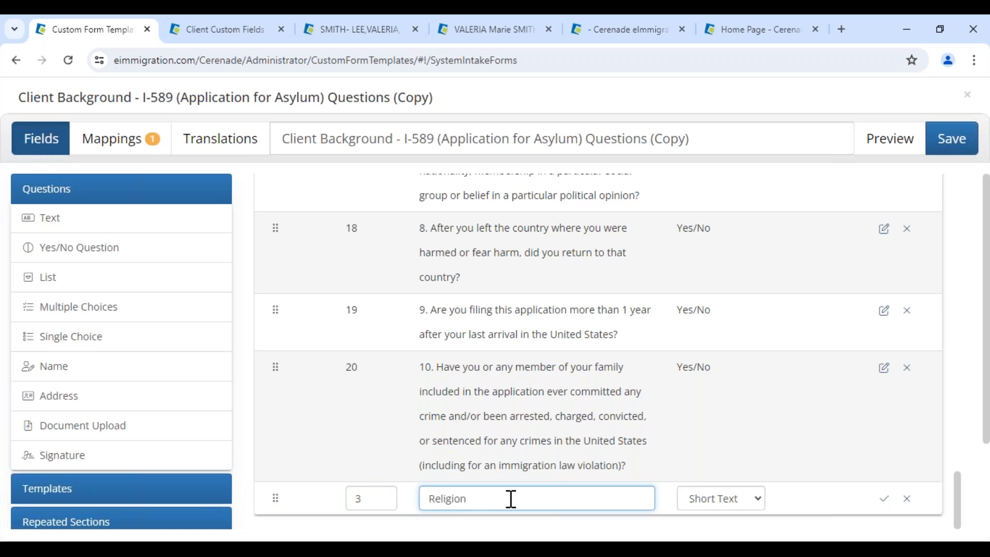
click(714, 500)
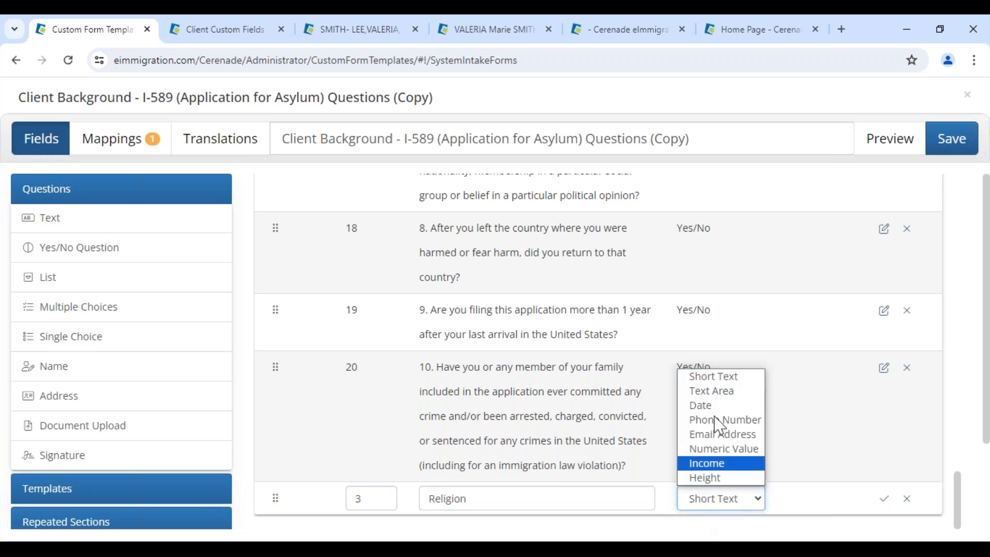
click(722, 377)
click(883, 499)
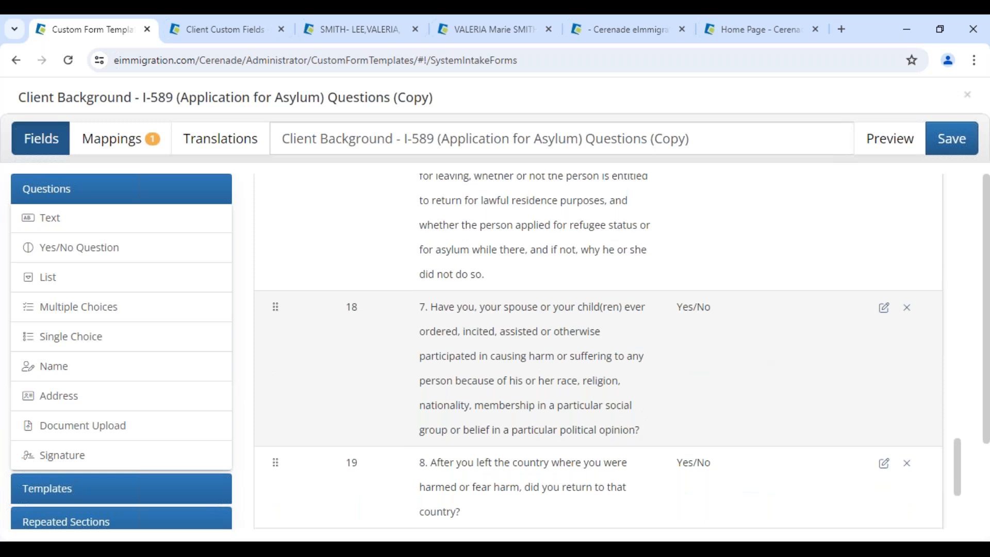
Move the Religion question to position 5, between the second description and the horizontal line
scroll(887, 502, up, 1)
scroll(886, 502, up, 10)
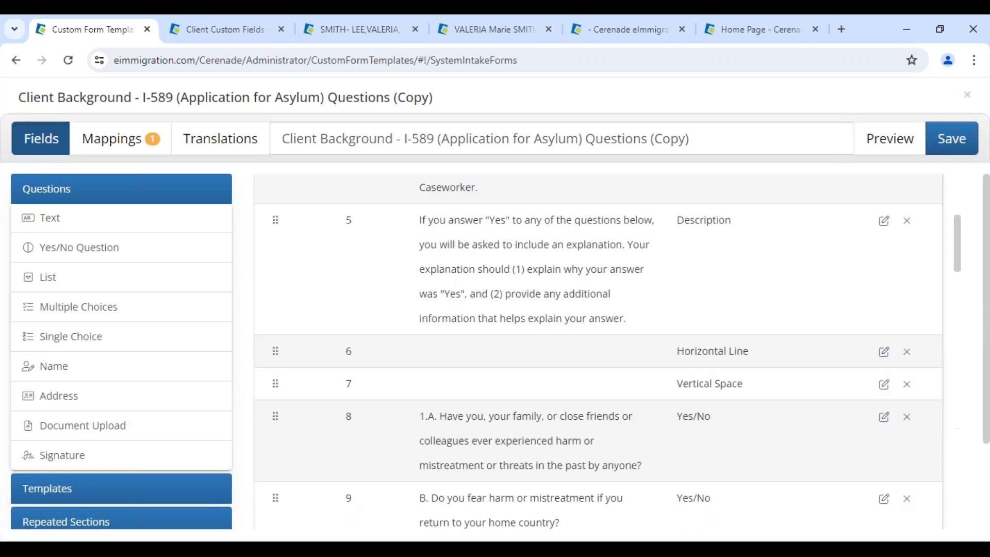
scroll(598, 350, up, 5)
drag(356, 281, 276, 324)
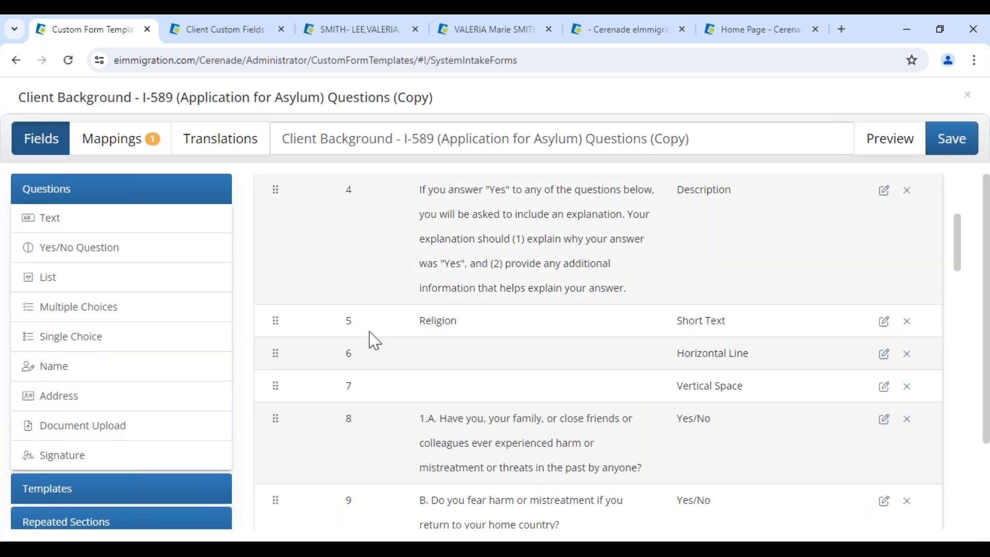
Map the Religion question to the Religion field under Client Custom Fields, make it required, and return to the form's fields
click(122, 144)
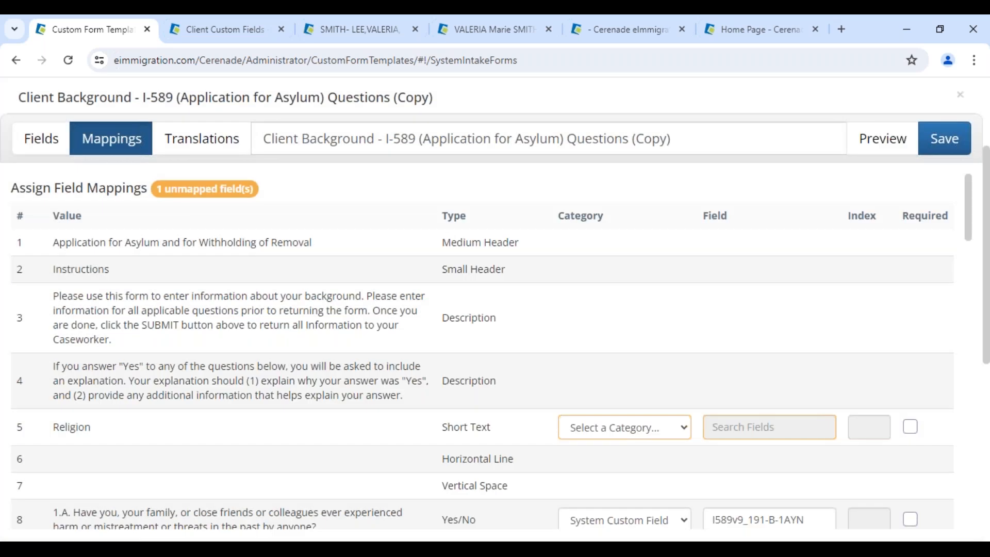
scroll(612, 290, down, 3)
click(612, 289)
click(598, 138)
click(735, 283)
text(relig)
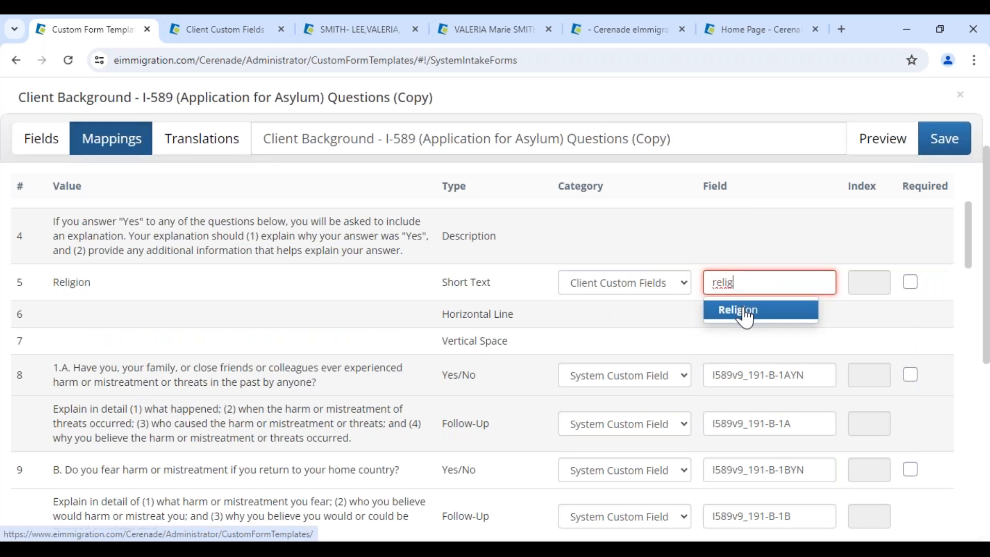
click(745, 311)
click(911, 284)
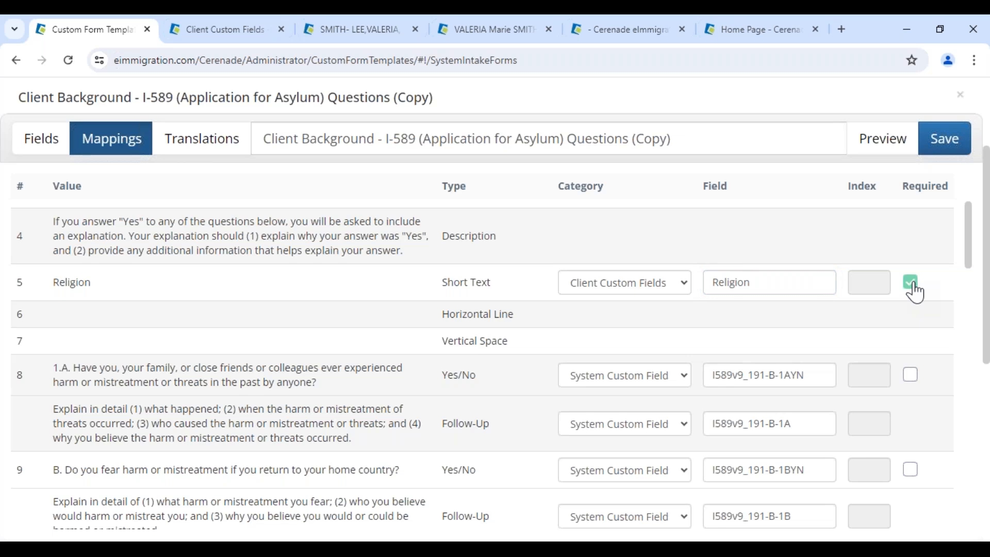
click(33, 144)
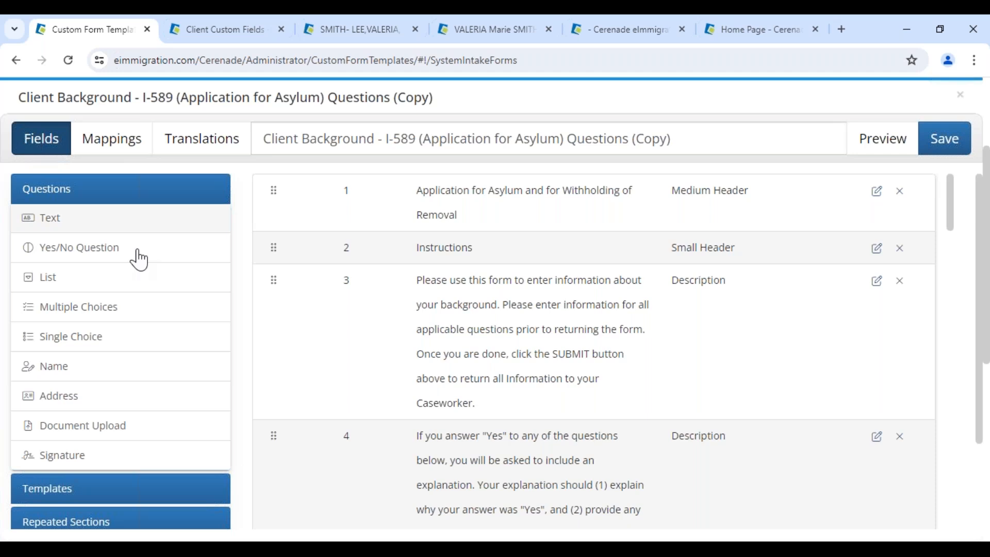
click(77, 310)
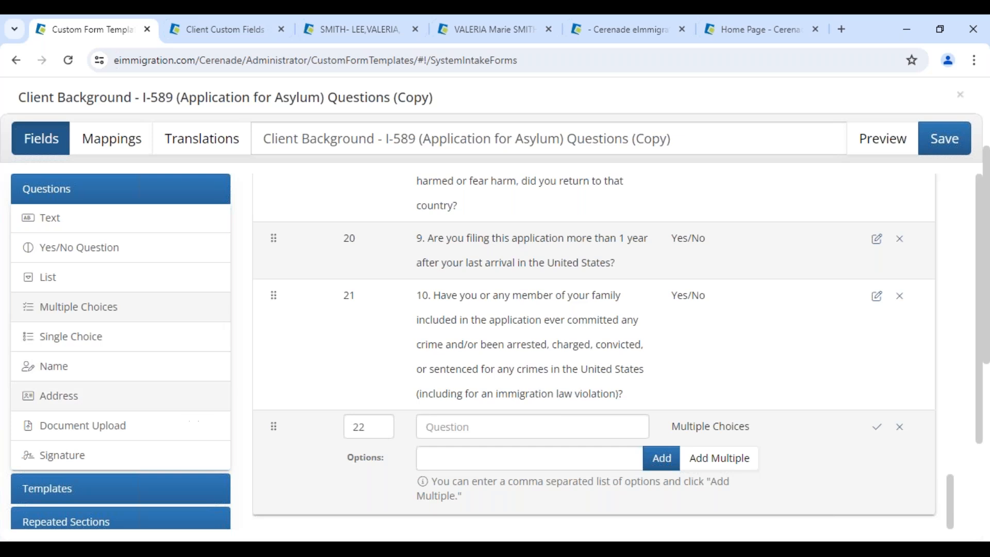
click(900, 427)
click(50, 217)
click(475, 495)
text(language)
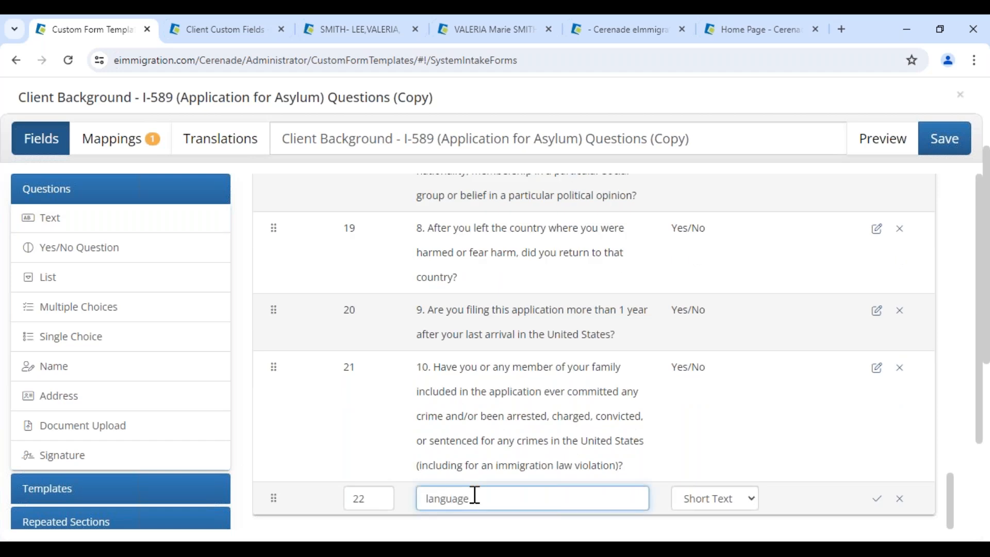
click(724, 503)
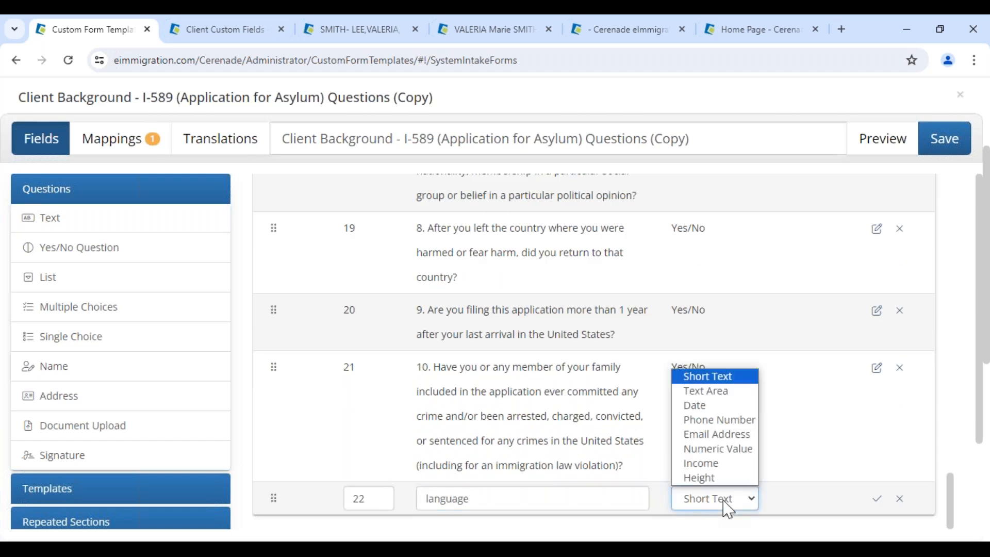
click(724, 502)
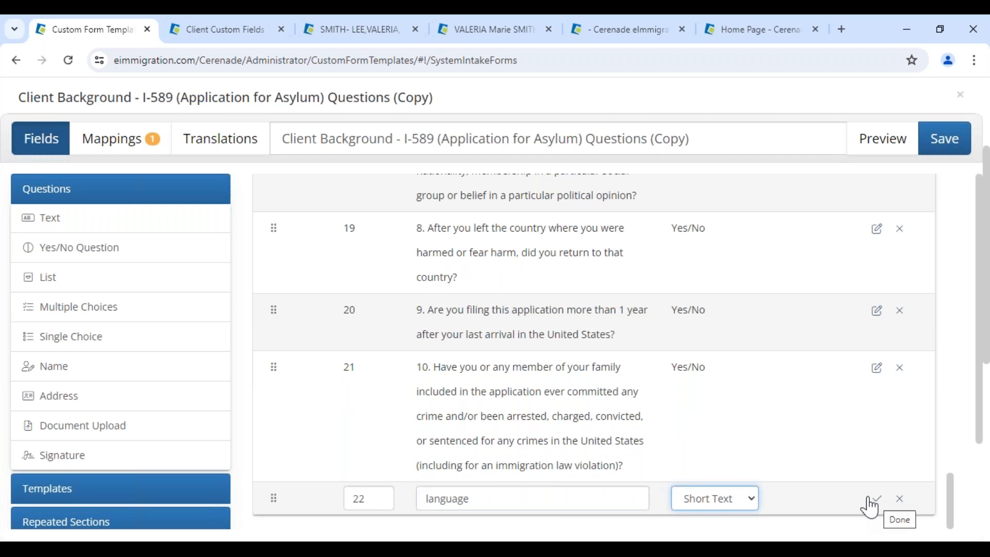
Discard the draft "language" question and add a list question "What's your preferred language?" using the Languages list type
click(72, 283)
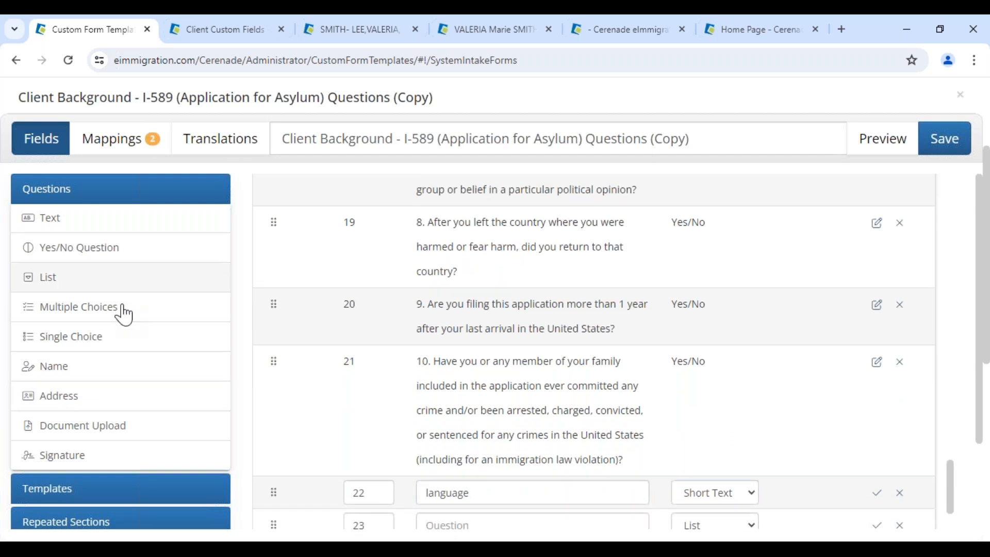
scroll(707, 437, down, 2)
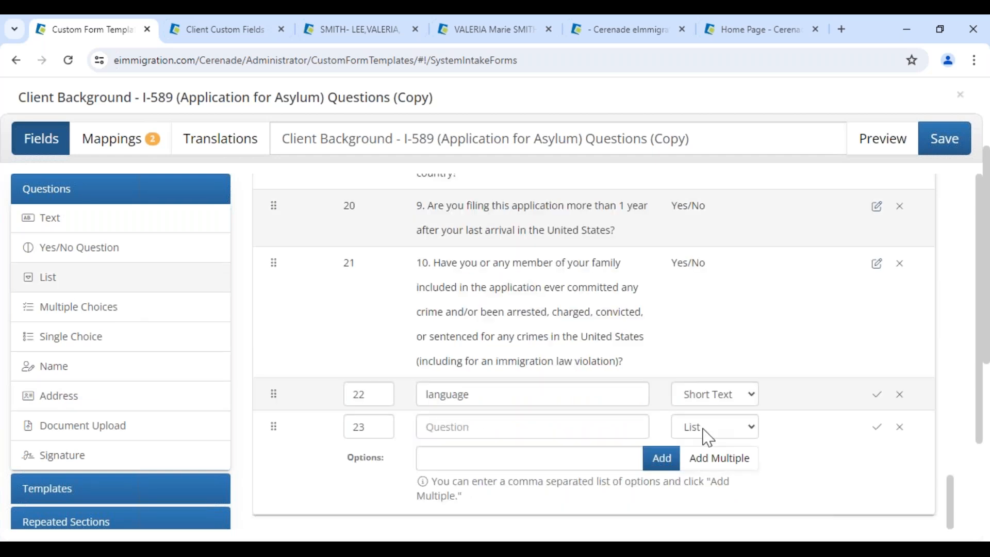
click(708, 437)
click(901, 402)
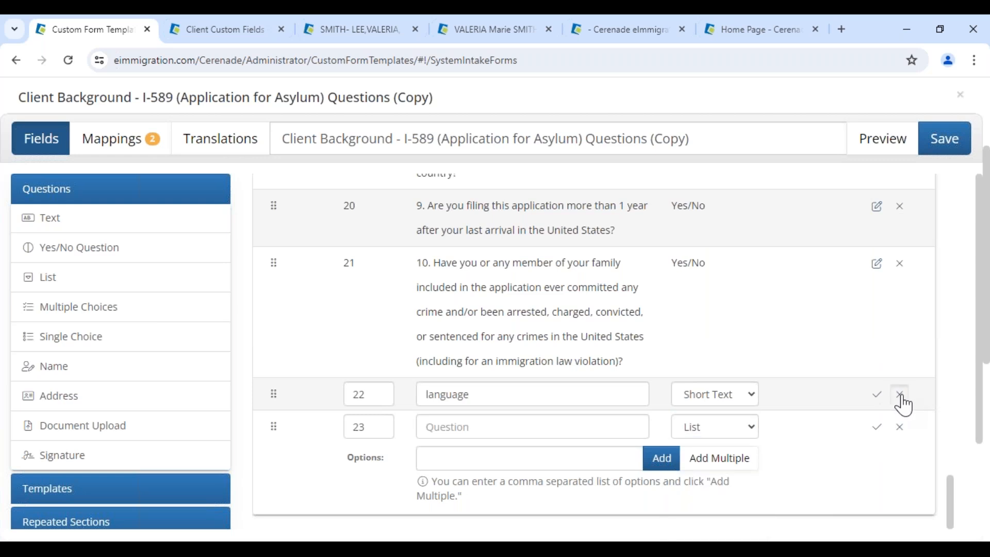
click(900, 395)
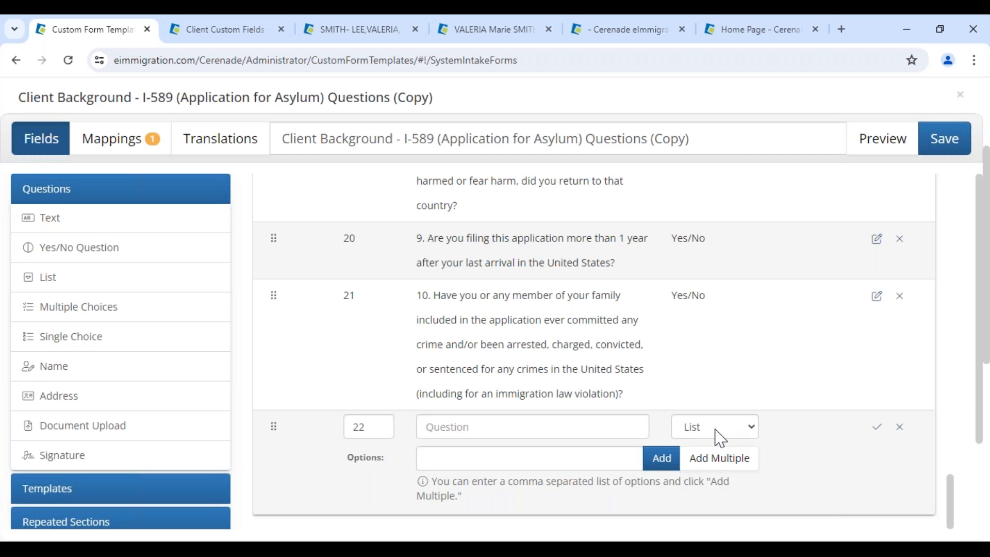
click(454, 434)
text(What's)
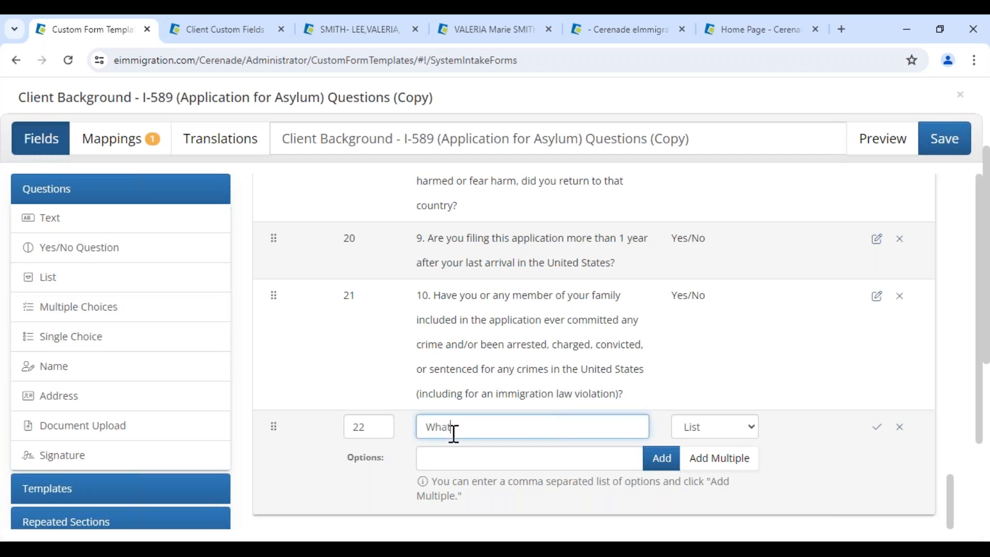
text( your preferred language?)
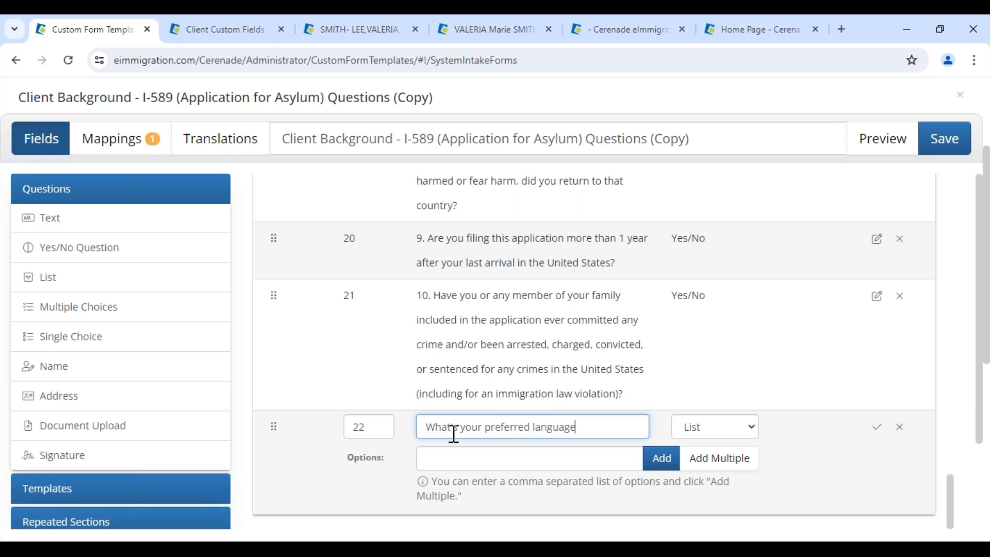
click(724, 436)
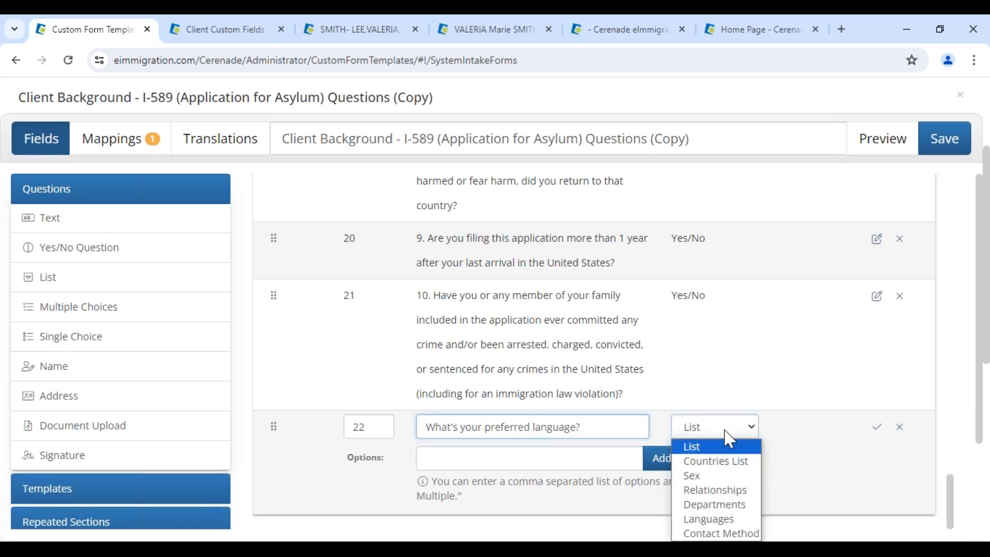
click(727, 521)
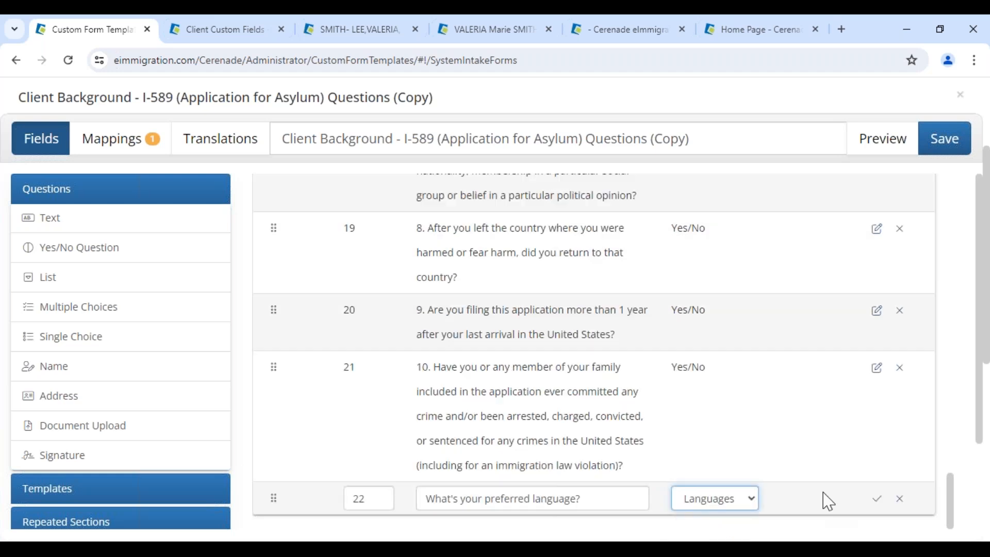
click(875, 499)
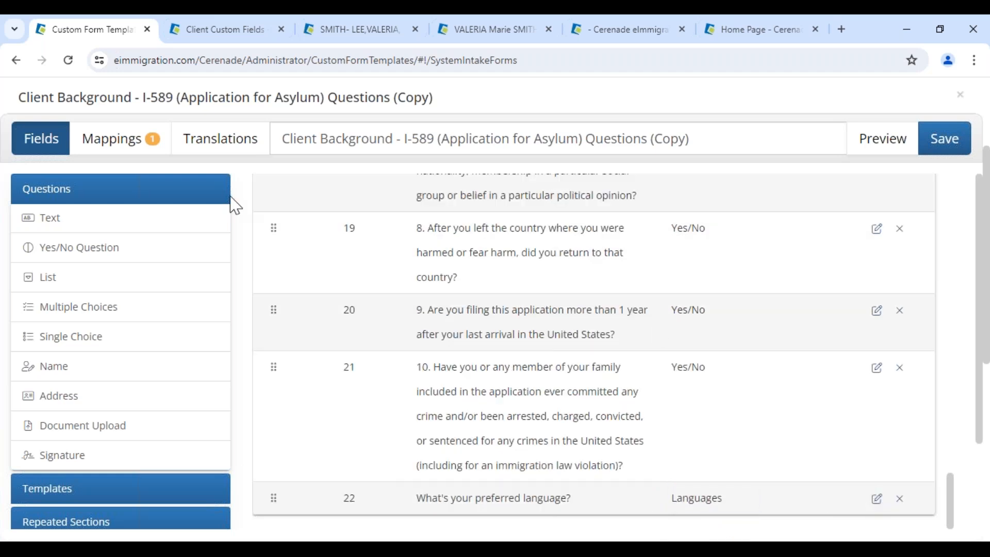
Map the "What's your preferred language?" question to the Preferred Language field in the General Info category
click(133, 150)
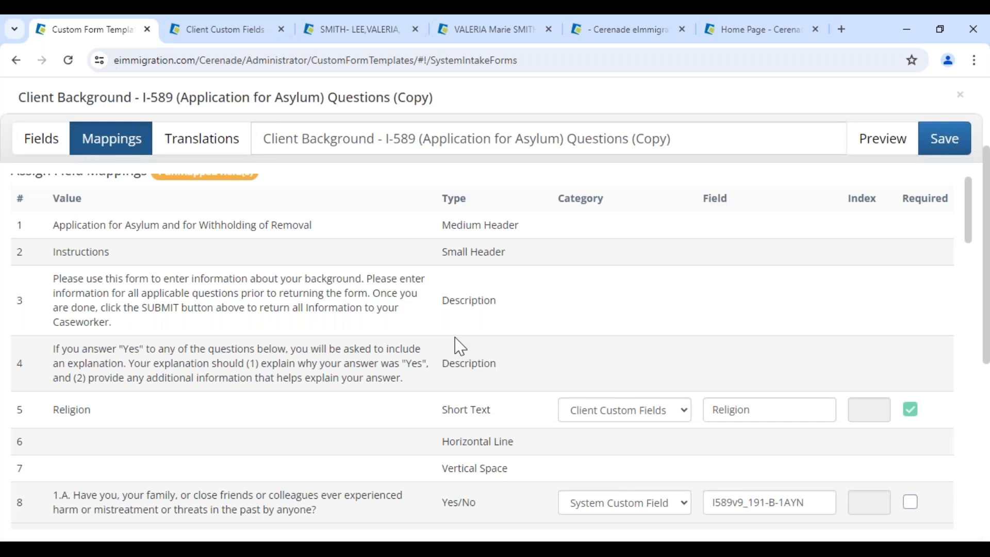
scroll(460, 345, down, 10)
scroll(624, 361, down, 5)
click(624, 495)
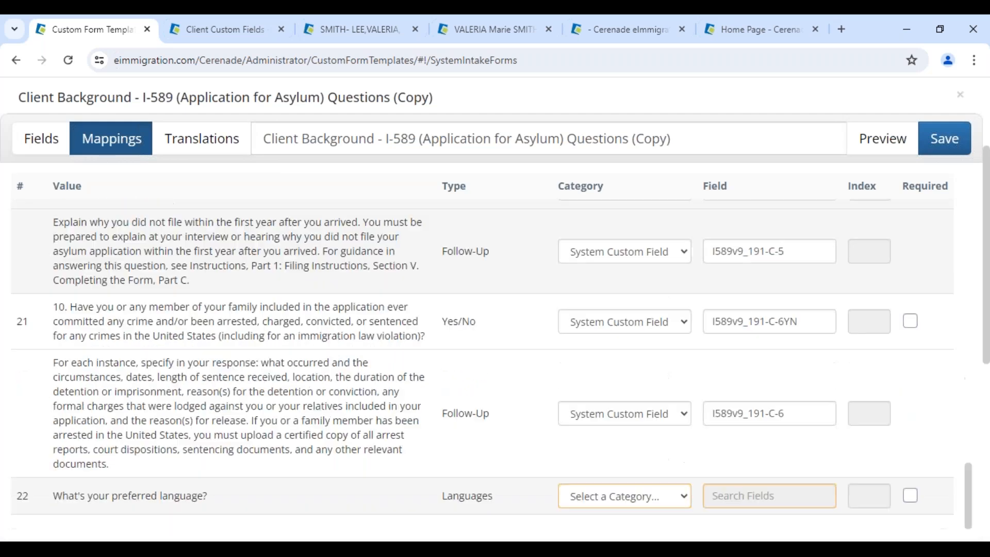
click(608, 214)
click(711, 495)
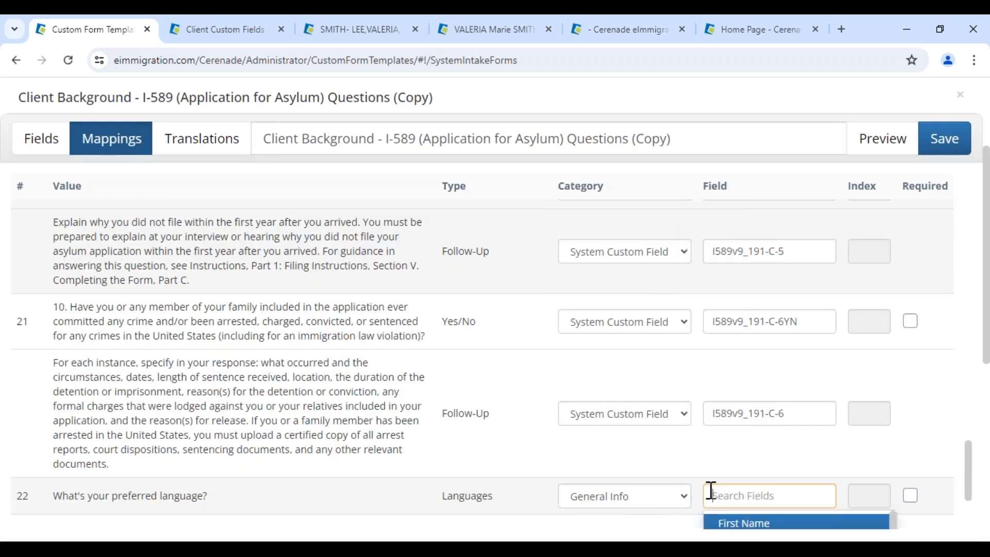
text(pref)
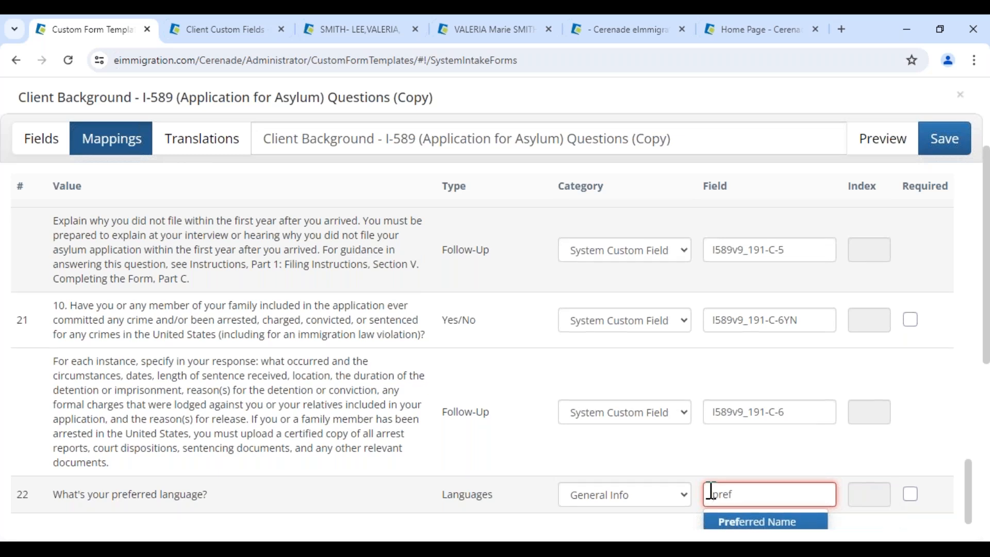
scroll(758, 508, down, 1)
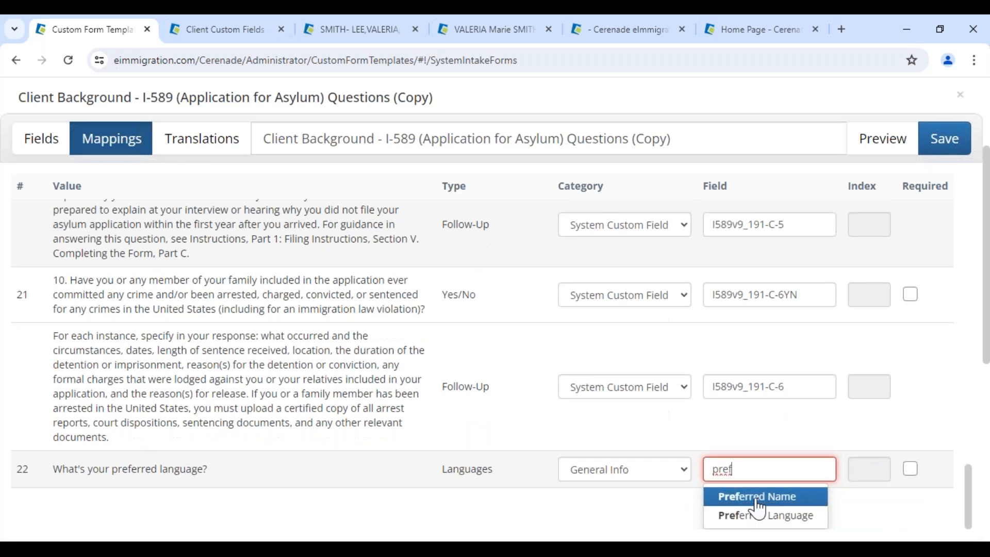
click(758, 512)
Preview the copied I-589 form and examine the Religion question and the choices offered for the preferred language question
click(885, 155)
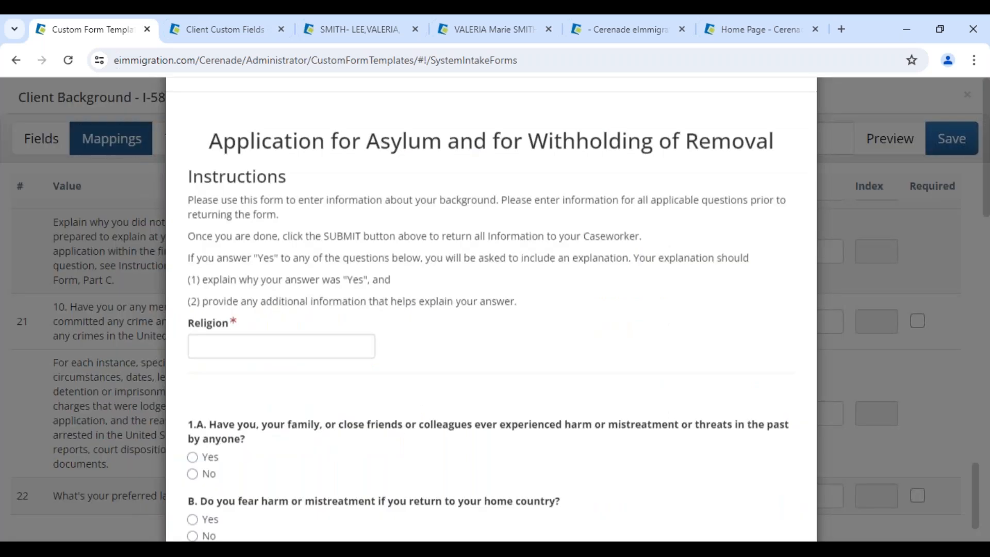
scroll(278, 330, down, 1)
click(277, 330)
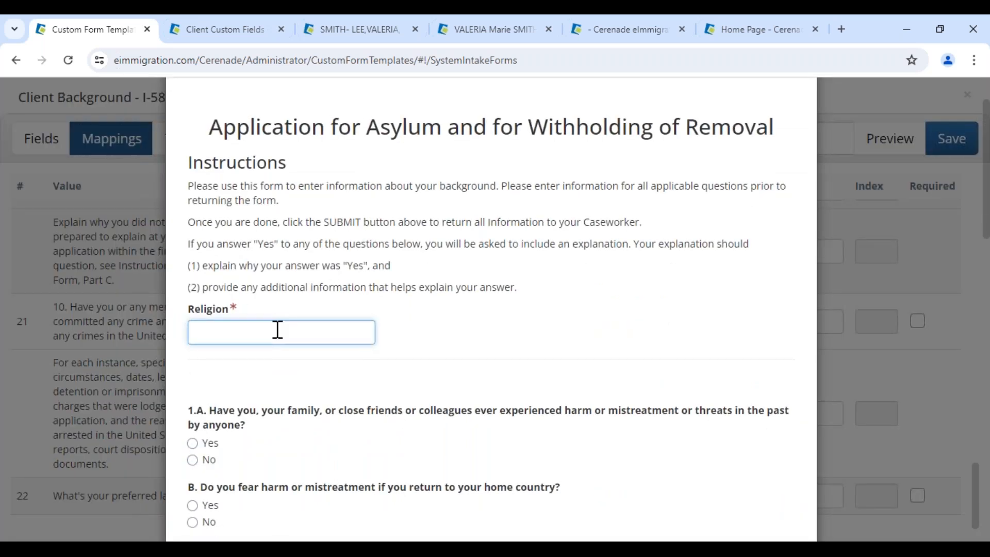
scroll(278, 330, down, 3)
scroll(277, 330, down, 15)
click(254, 475)
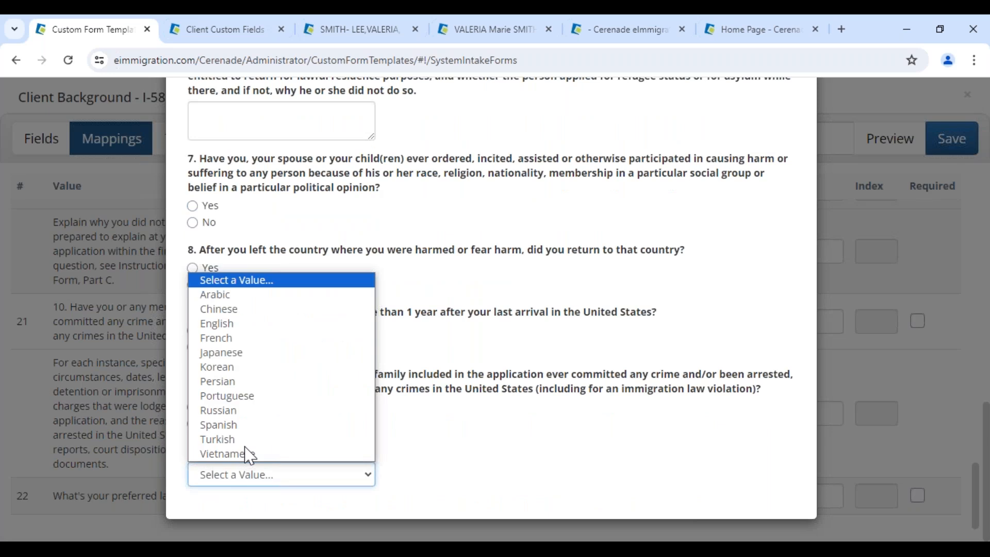
click(567, 439)
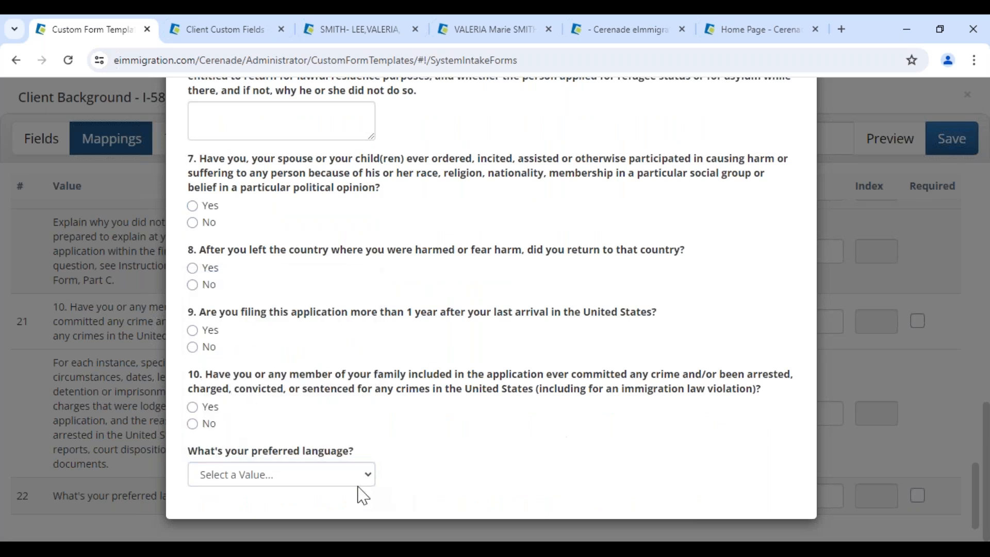
click(312, 474)
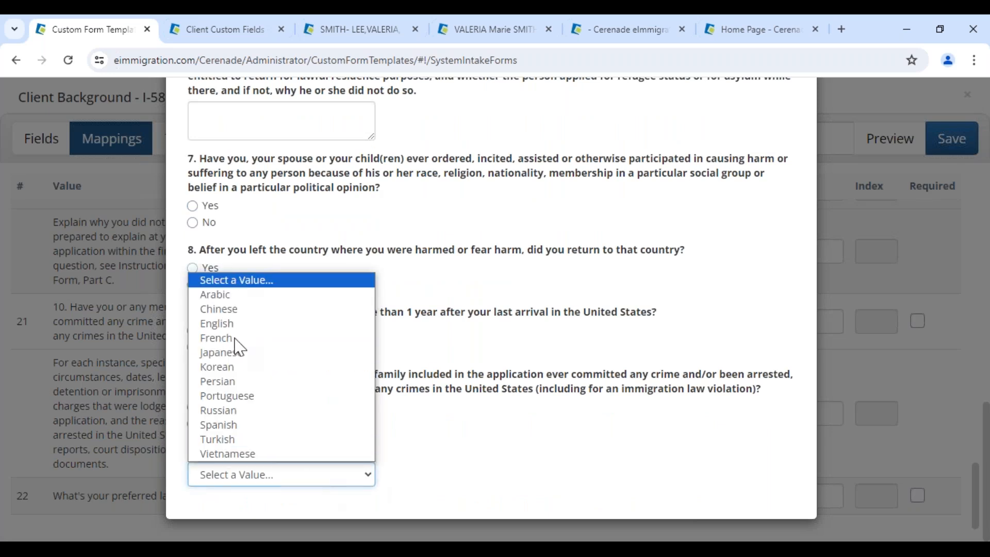
click(498, 435)
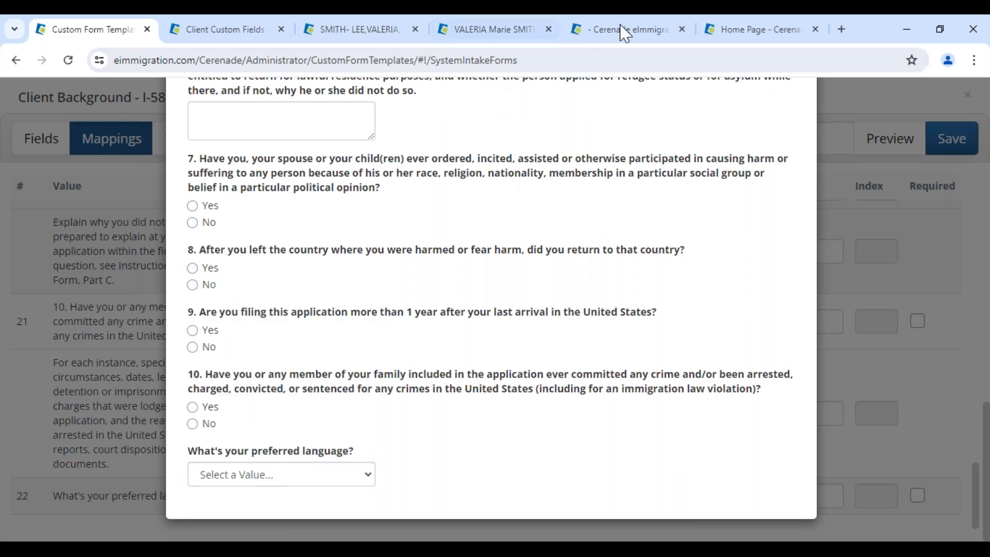
Switch to the client's General Info record and display the list of choices for Preferred Language
click(746, 31)
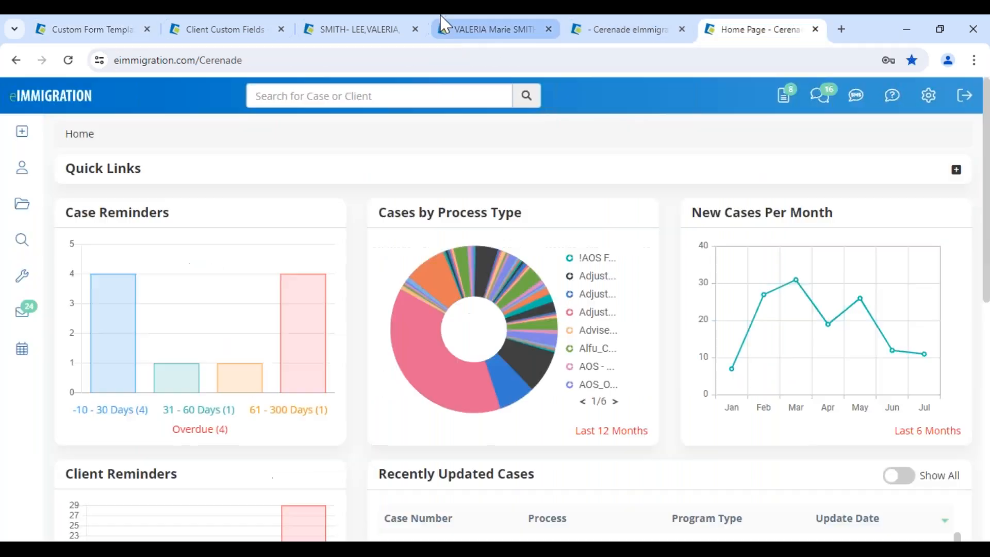
click(390, 34)
click(472, 34)
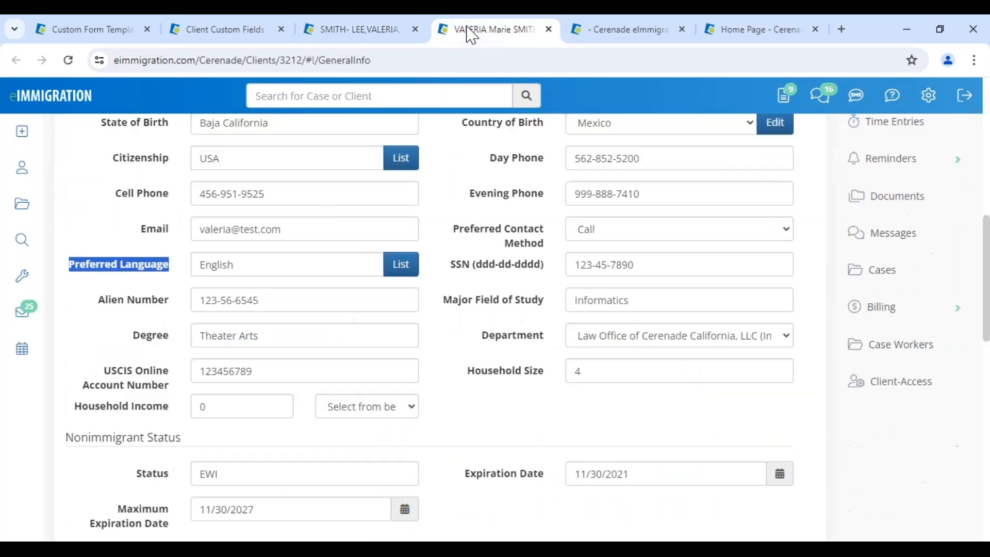
click(36, 287)
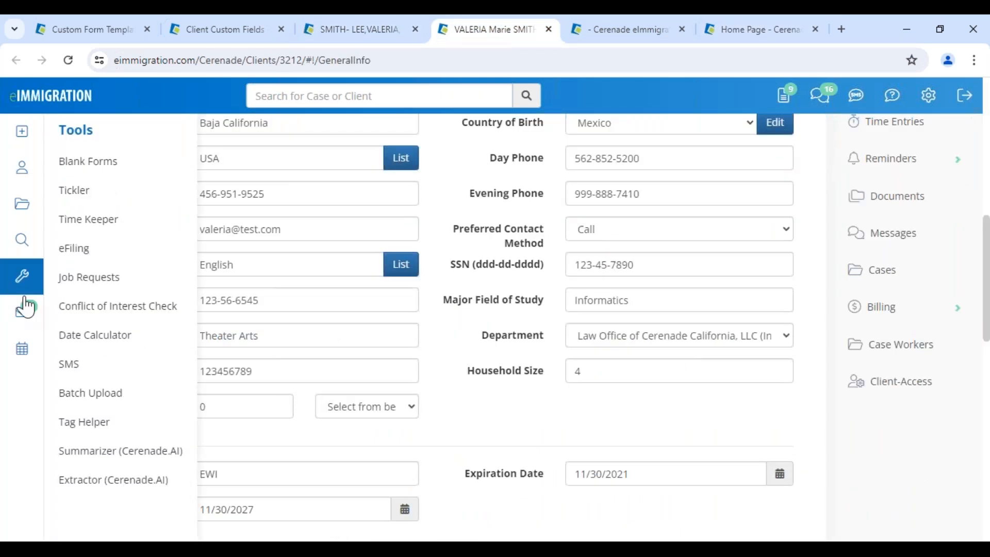
click(400, 264)
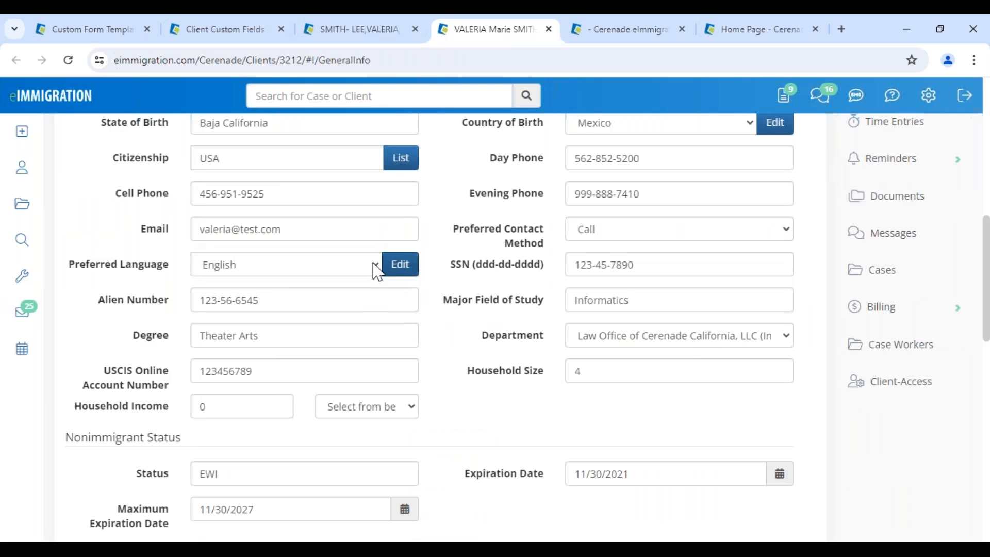
click(325, 265)
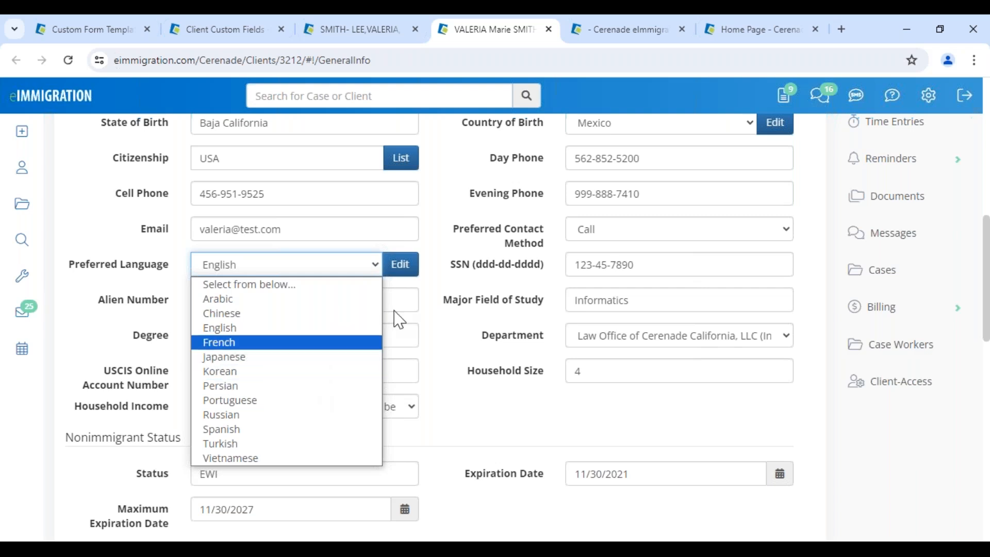
Switch the client's Preferred Language to free-text entry, append "ahsdlhasdklhaskld" after English, and select the whole entry
click(398, 269)
click(325, 264)
text(ahsdlhasdklhaskld)
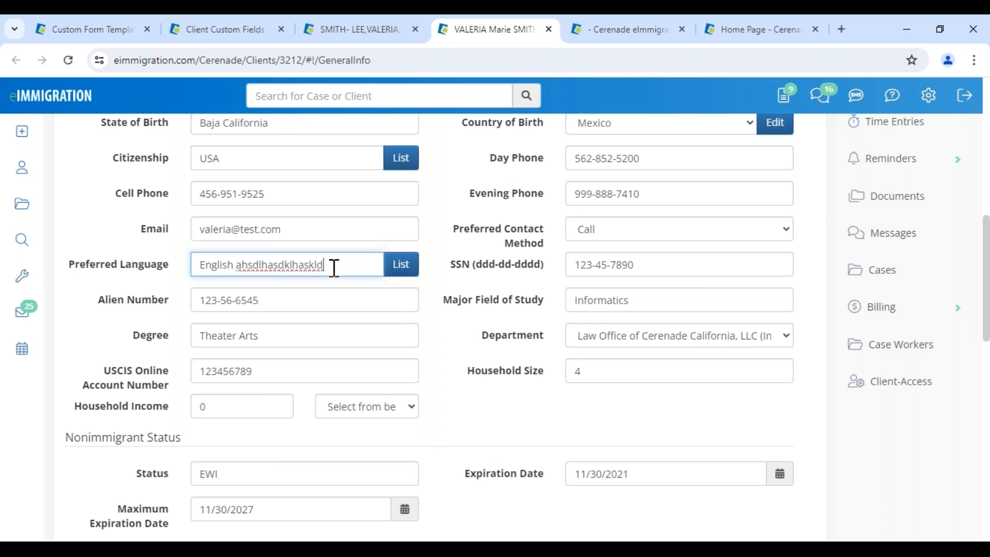
drag(334, 267, 190, 278)
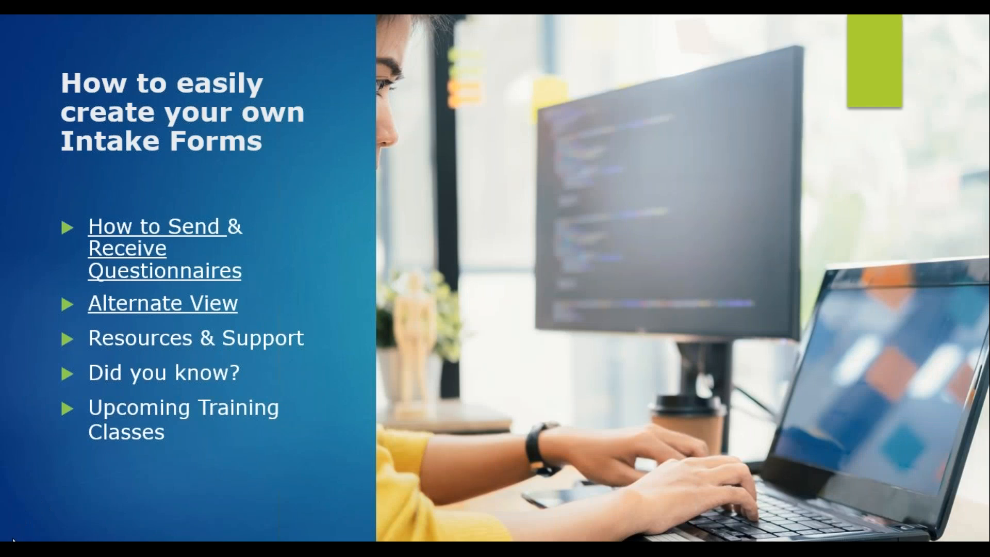
Return to the client record and open the Training Calendar from the help resources
click(68, 154)
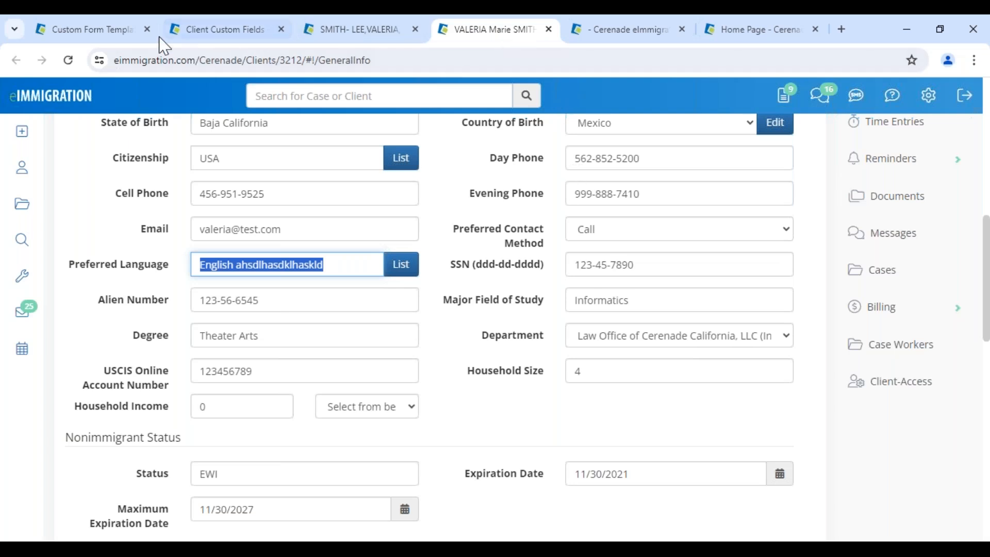
click(891, 100)
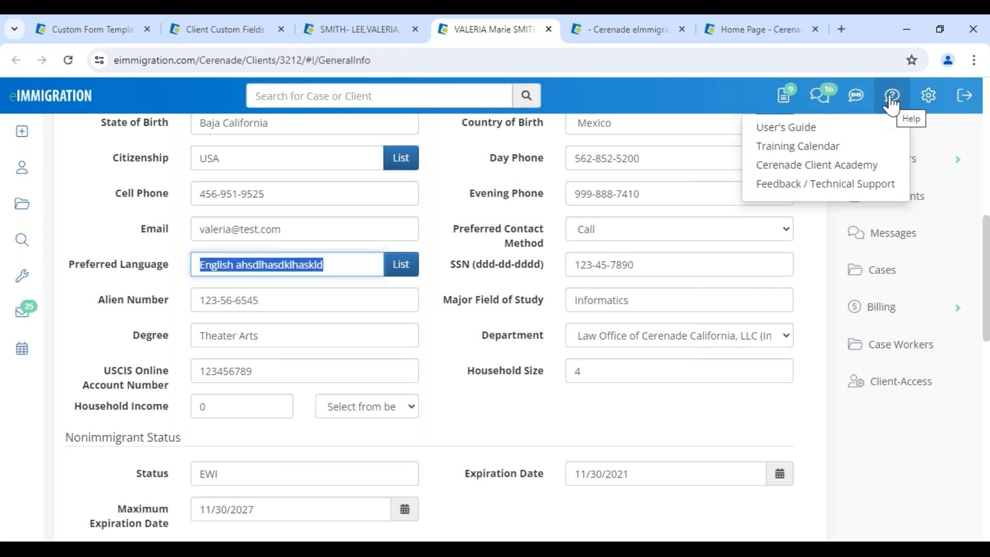
mouse_move(892, 103)
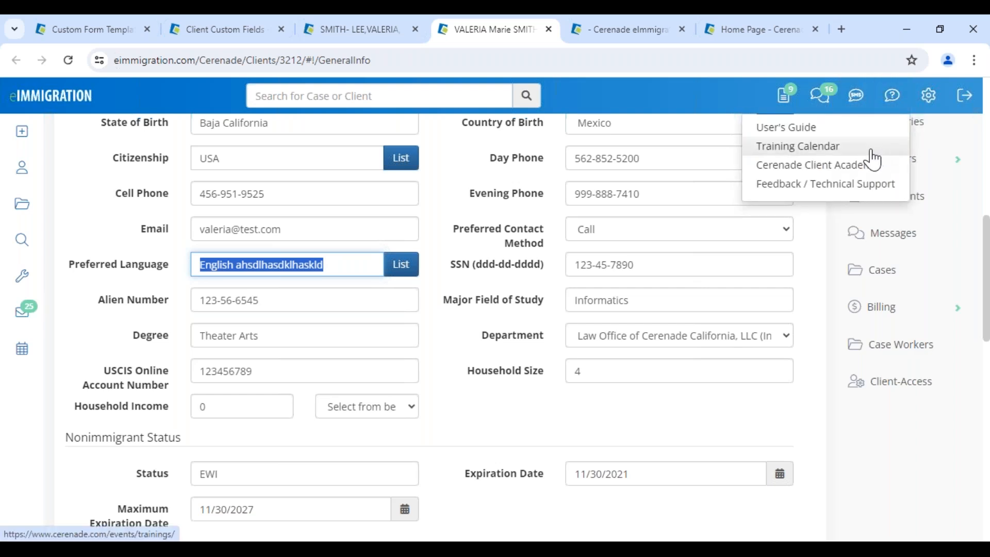
click(871, 149)
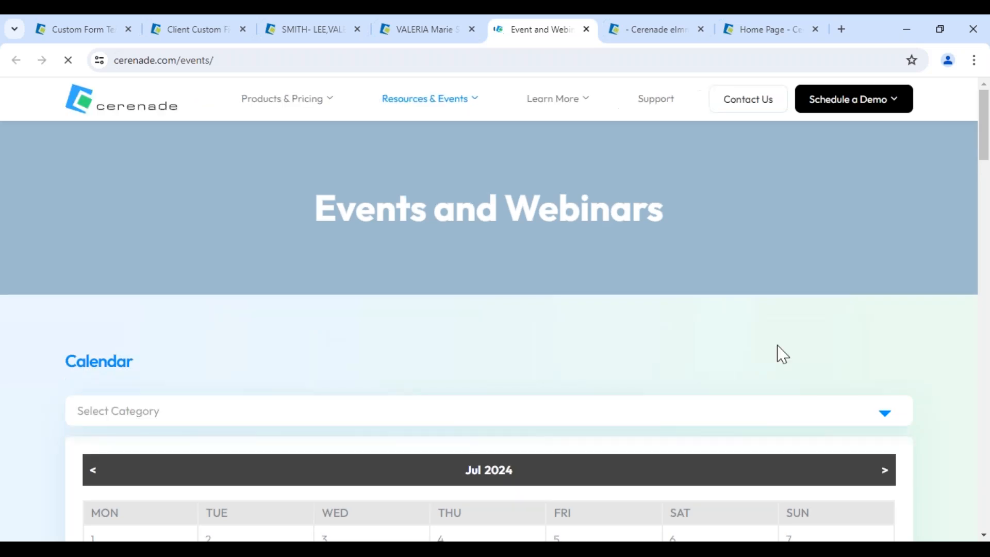
Advance the events calendar to August 2024, review that month's training sessions, and close the calendar page
scroll(782, 354, down, 4)
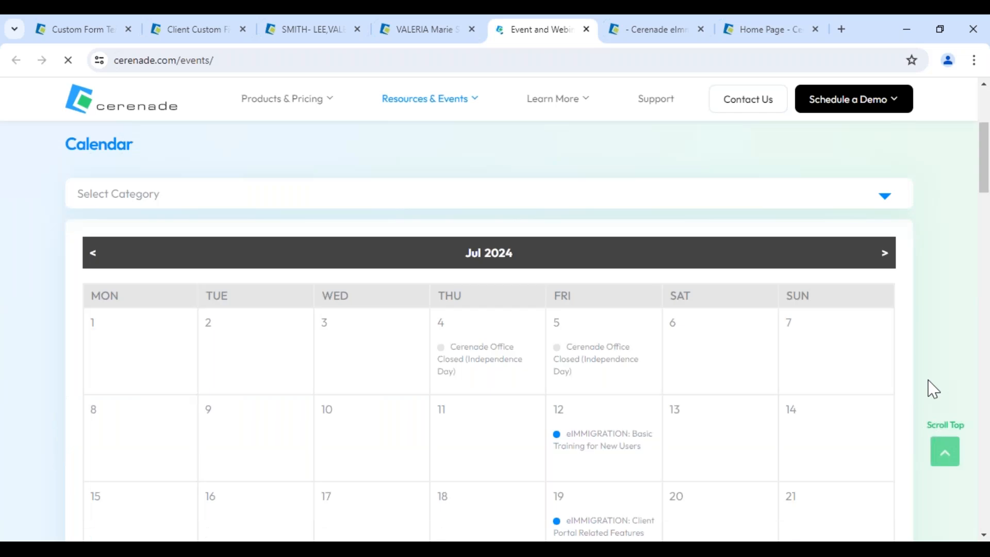
click(884, 253)
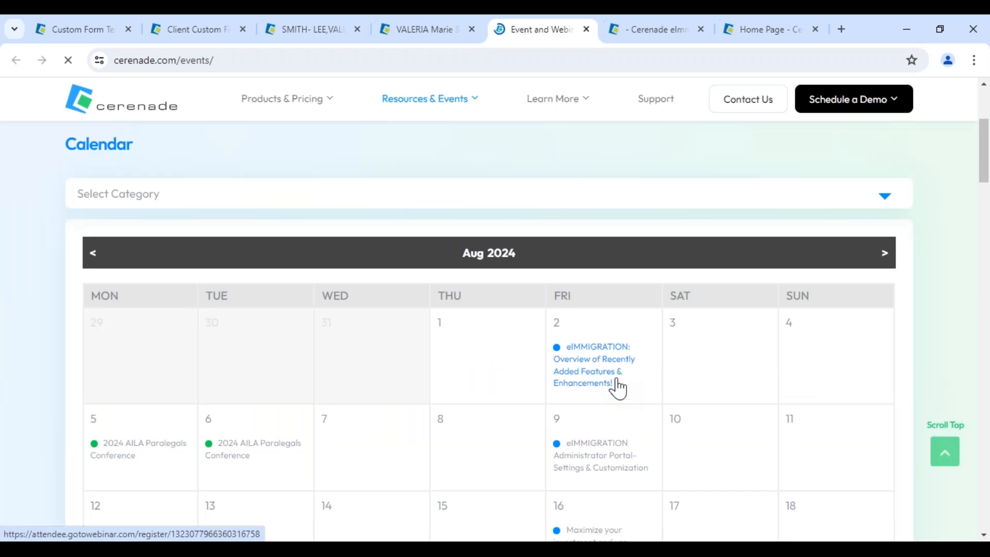
scroll(624, 426, down, 1)
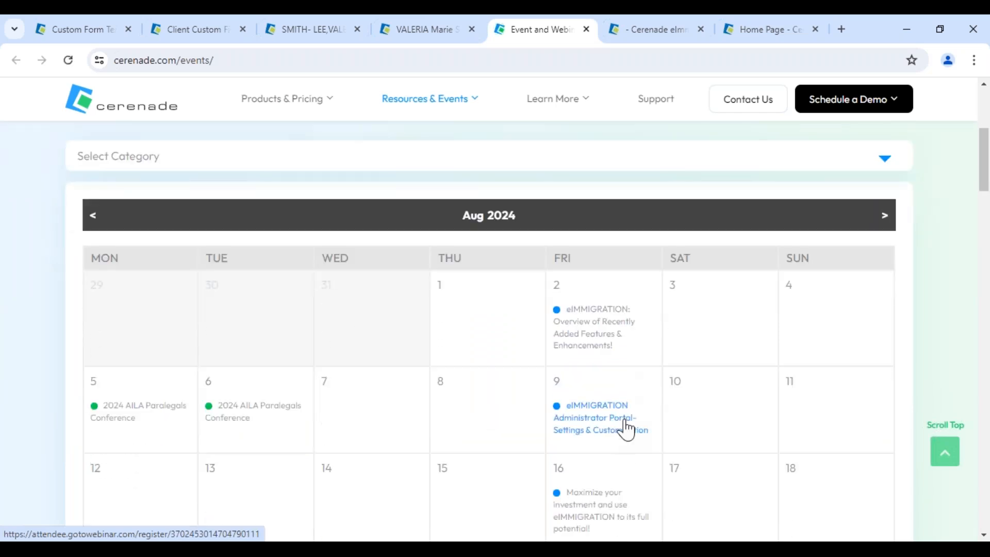
scroll(624, 425, down, 1)
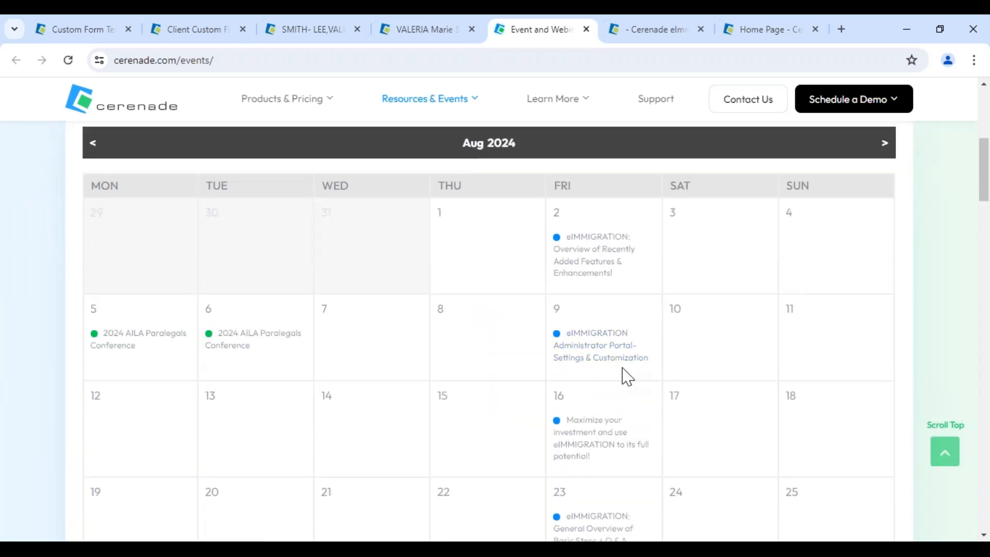
scroll(625, 376, down, 1)
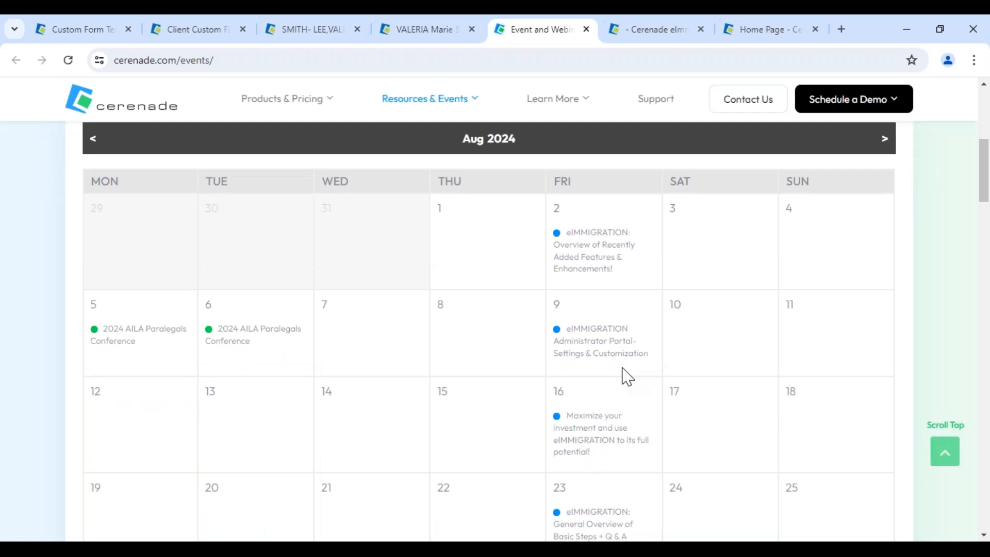
scroll(627, 376, down, 1)
scroll(626, 376, down, 2)
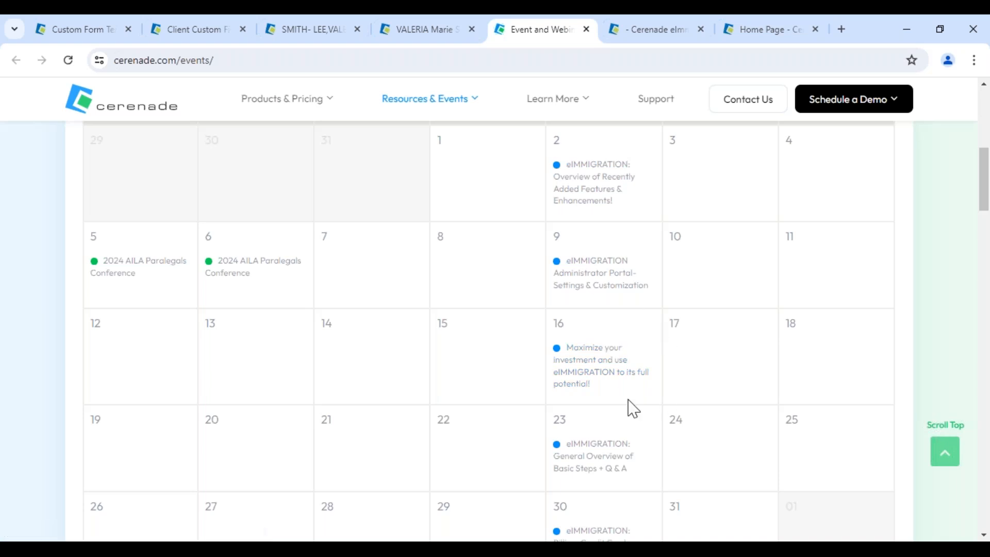
scroll(633, 409, down, 3)
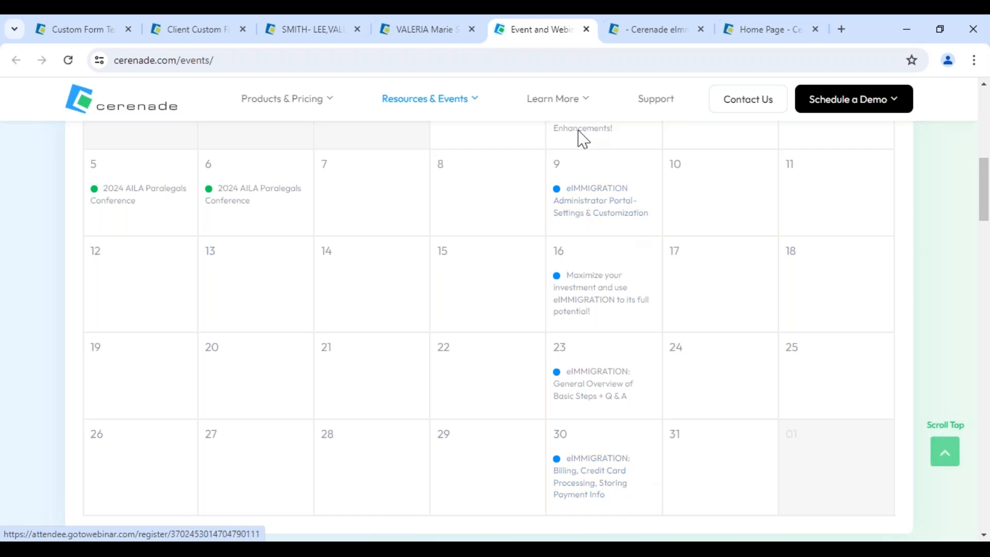
click(586, 29)
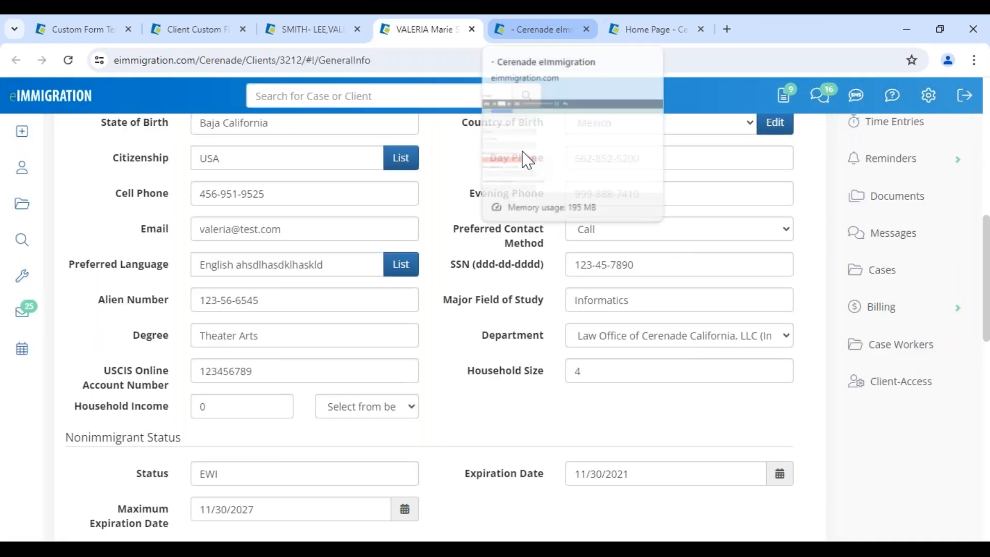
Switch to the Edge window with YouTube and examine the Cerenade Academy channel's name and subscriber count
mouse_move(160, 549)
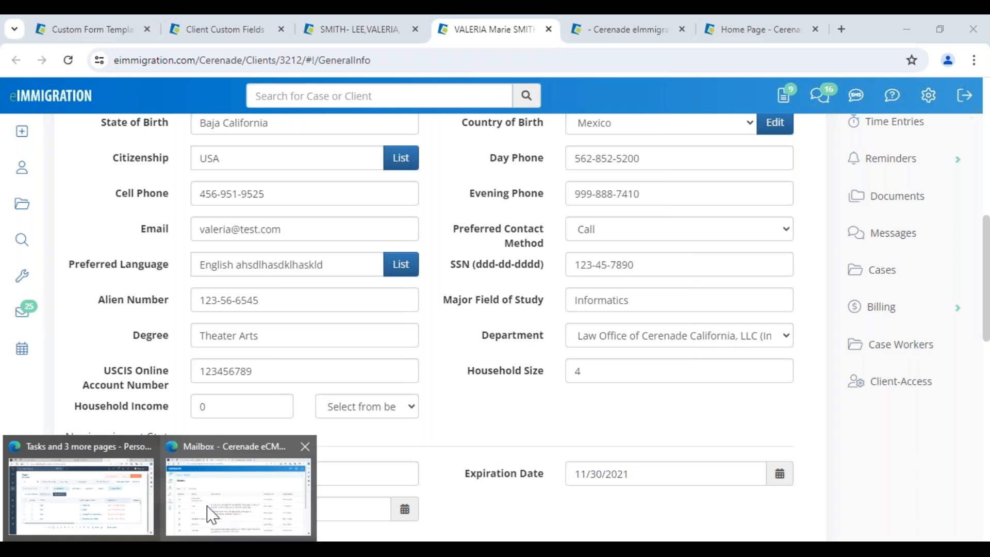
mouse_move(211, 514)
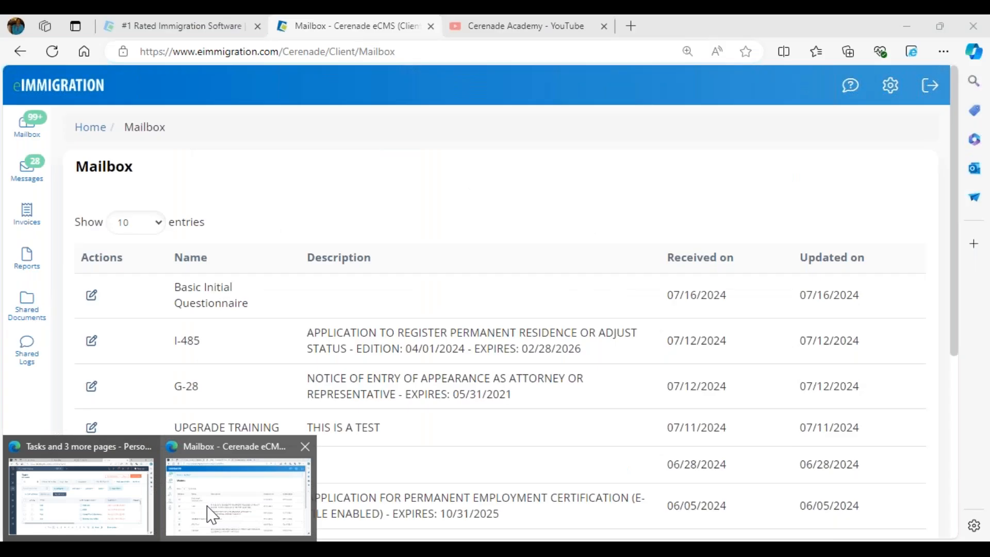
click(212, 514)
click(504, 30)
scroll(372, 227, up, 8)
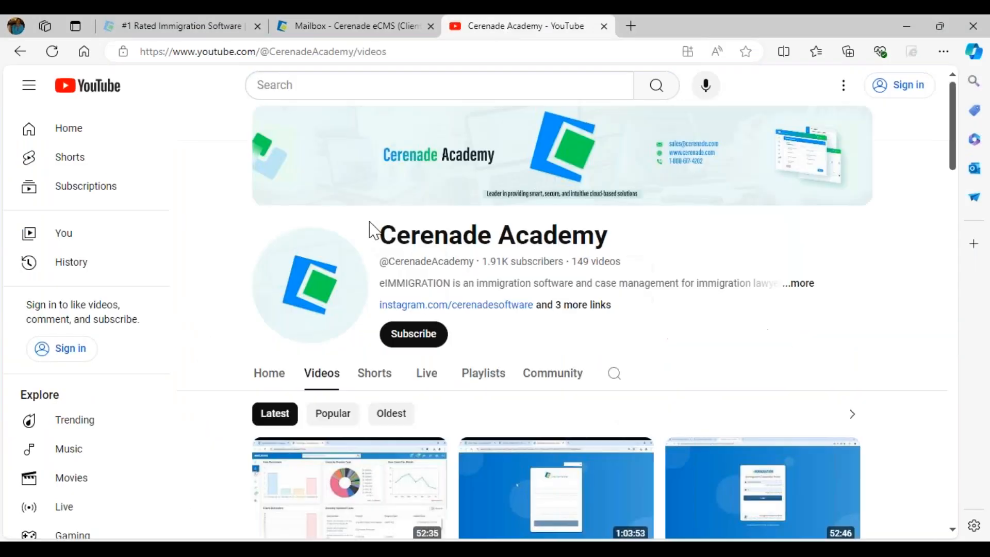
drag(375, 230, 637, 239)
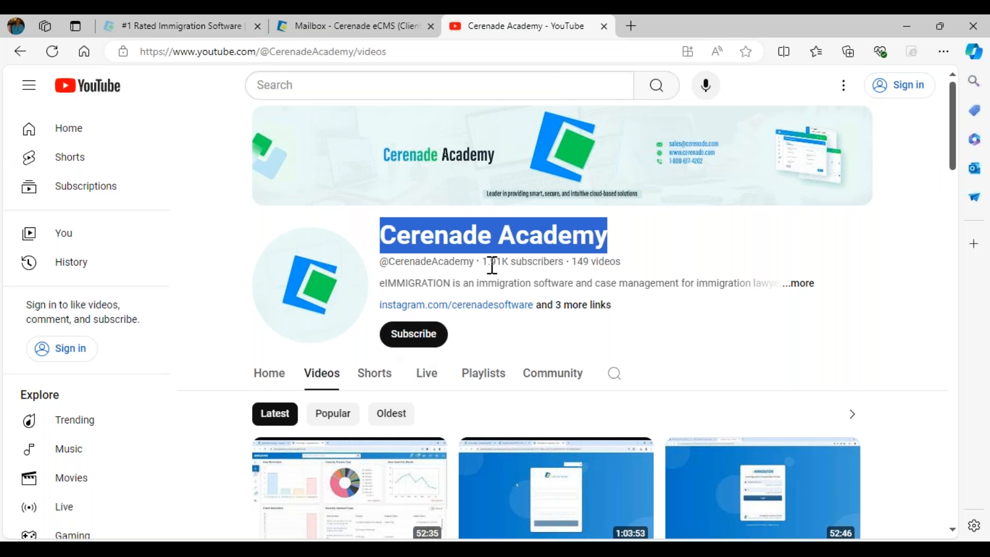
drag(488, 262, 563, 261)
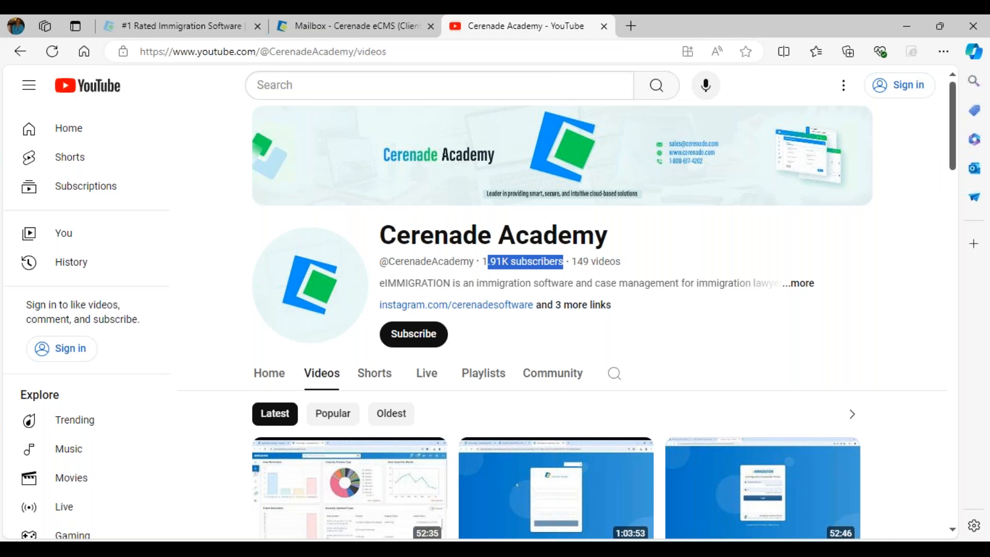
Browse the latest training webinars listed among the Cerenade Academy channel's videos
scroll(383, 303, down, 4)
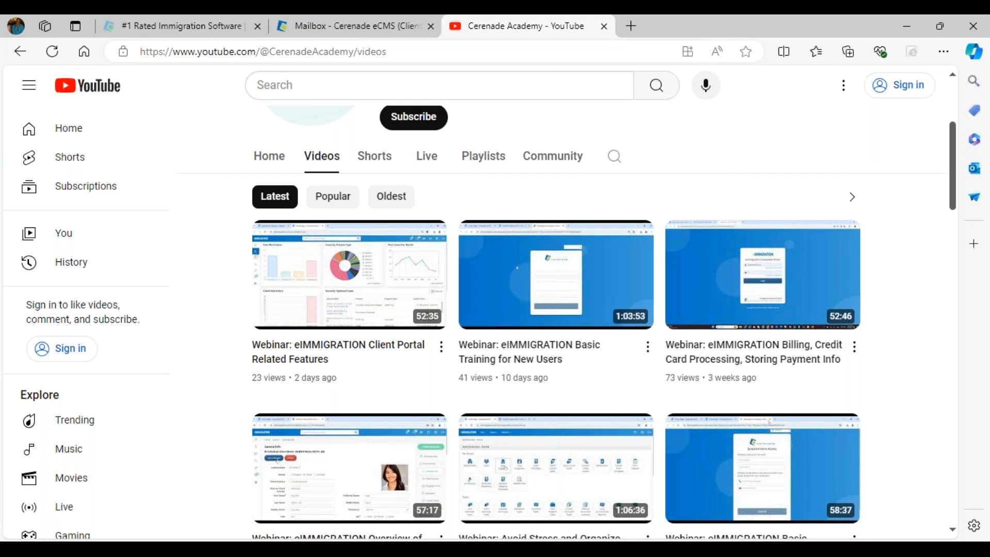
mouse_move(124, 550)
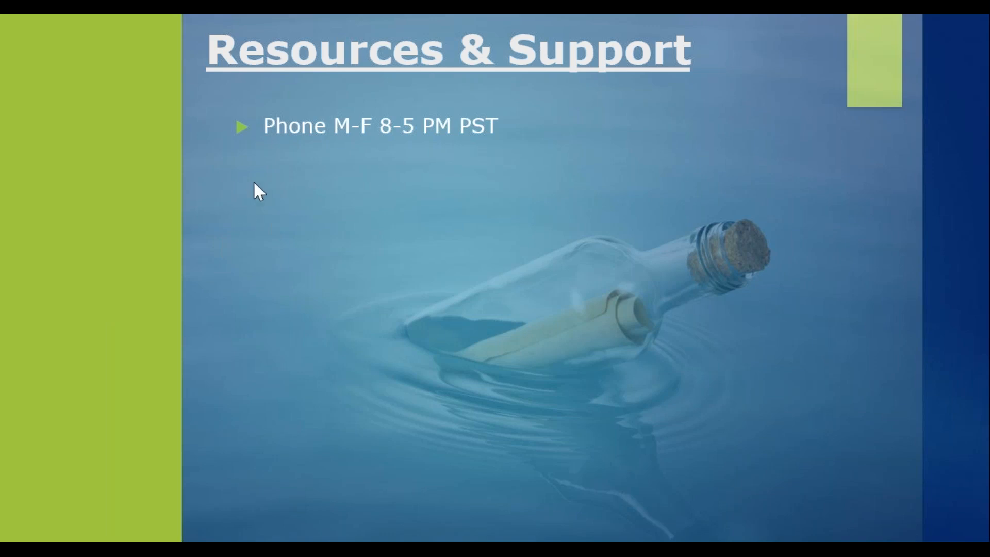
click(237, 250)
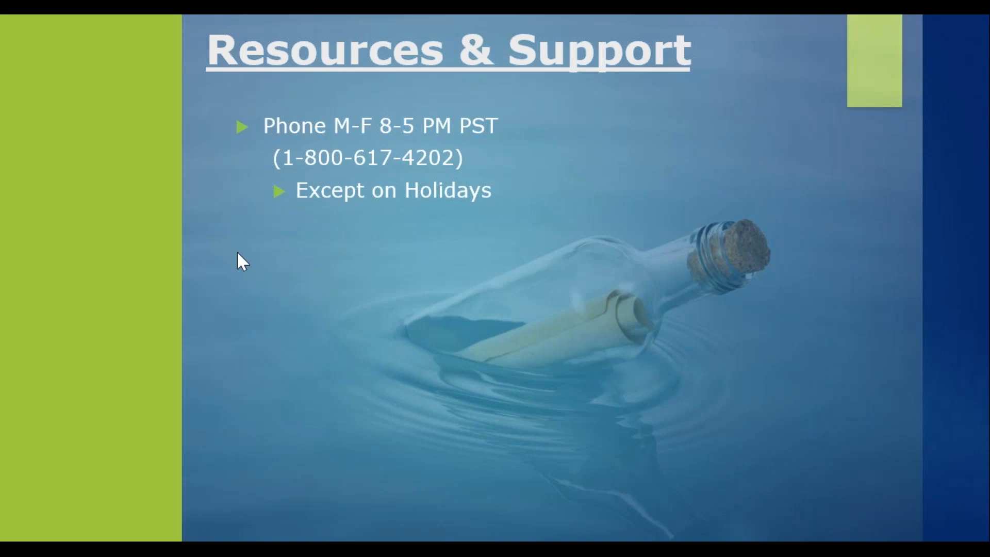
click(236, 250)
click(237, 251)
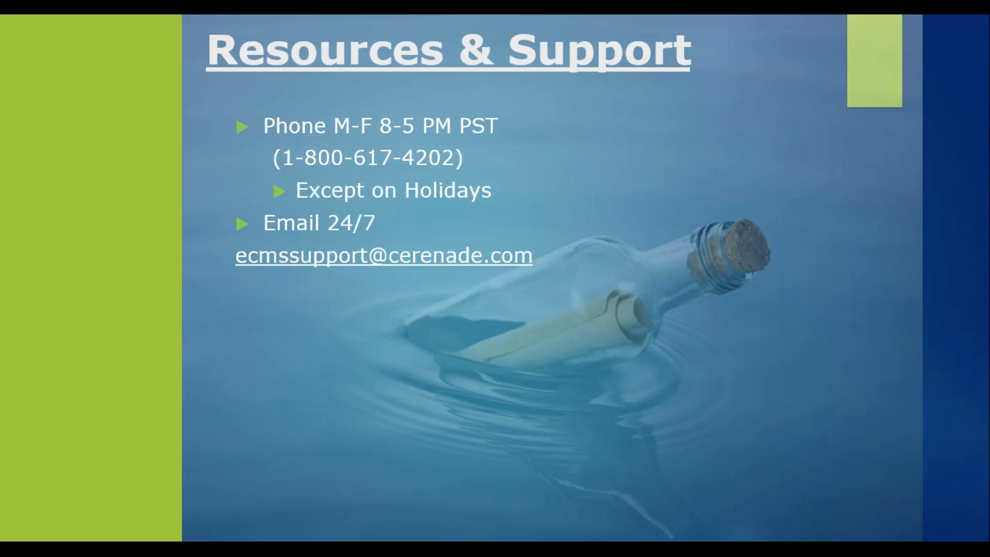
key(Right)
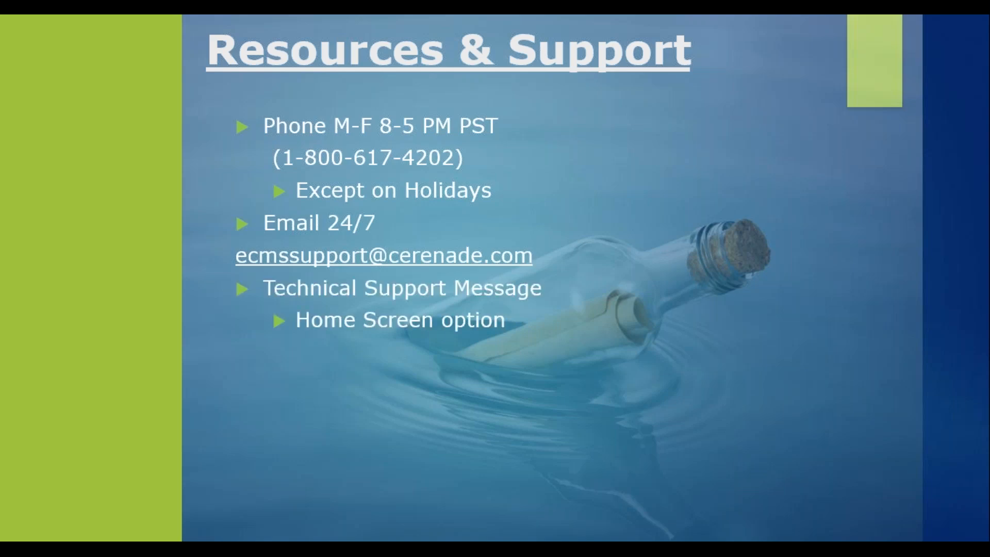
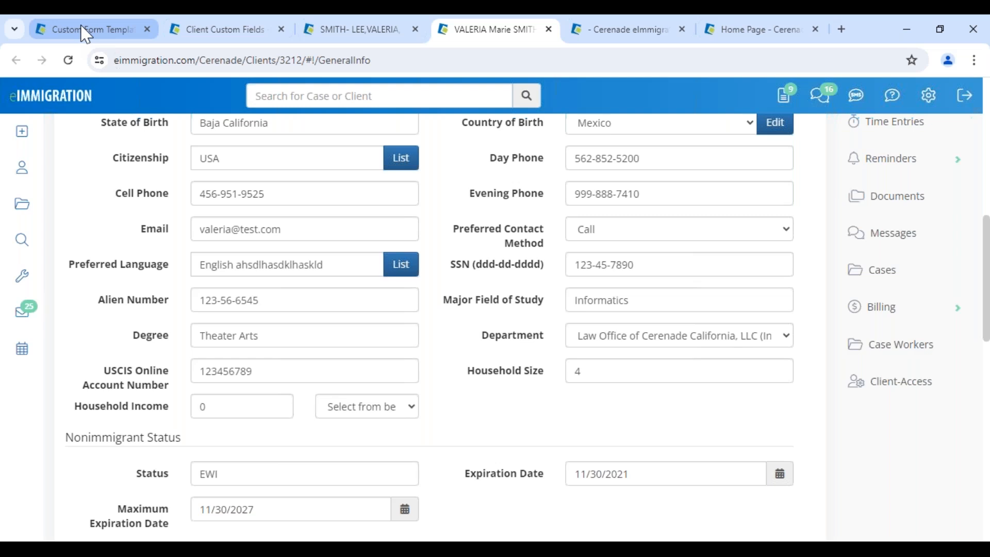
Return to the custom form template in the eIMMIGRATION browser window, closing both the preview and the copied I-589 form's editor
click(86, 32)
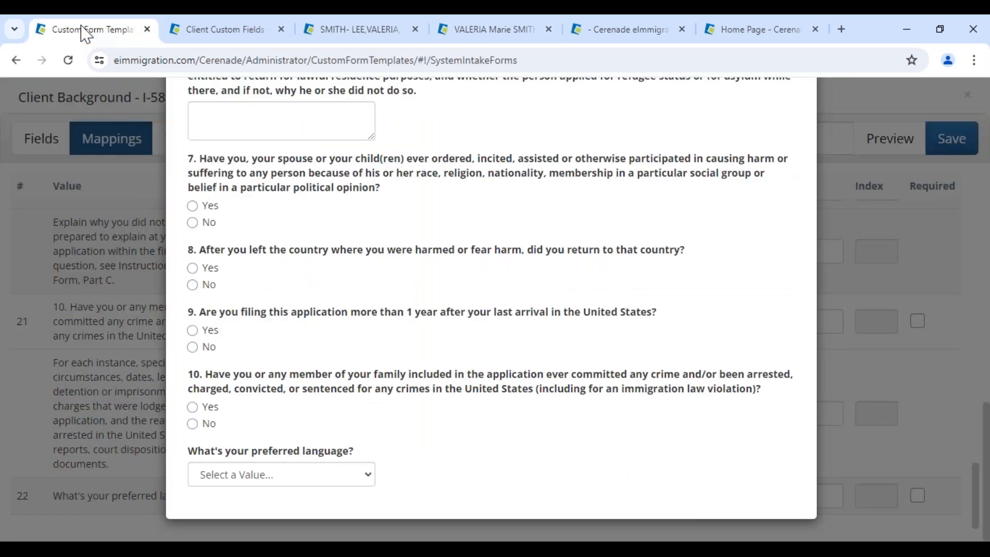
key(Escape)
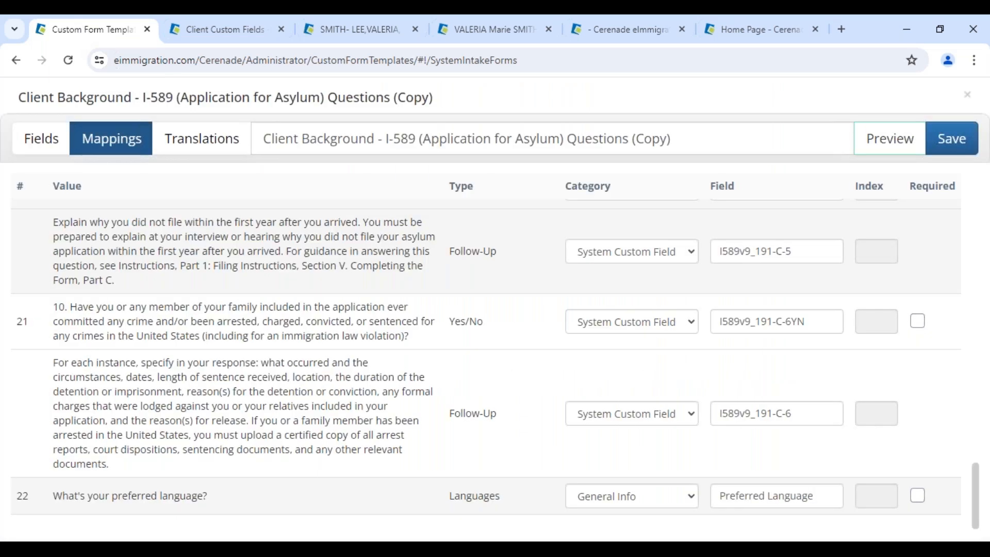
key(Escape)
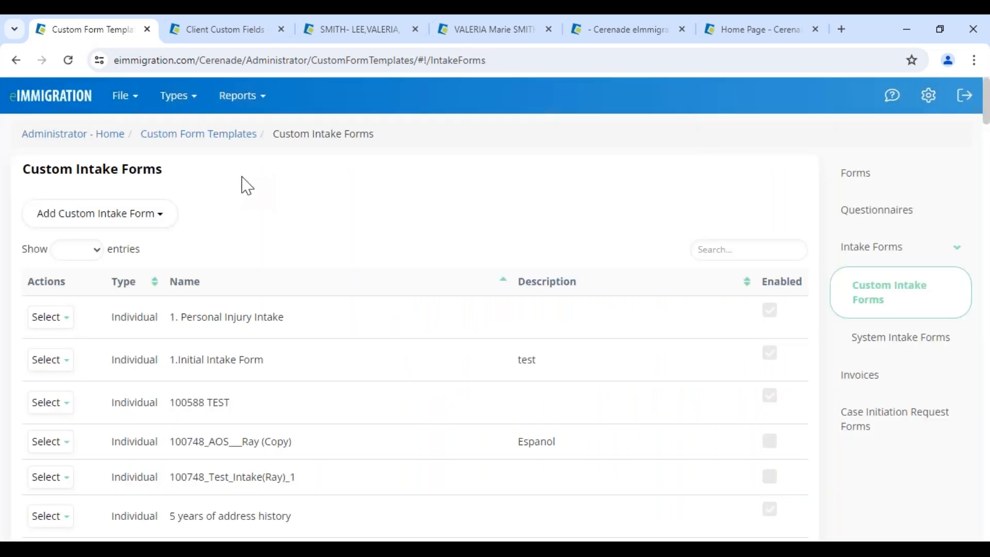
Copy the system intake form General Information for Individual Client and name the copy "AGREEMENT /CONTRACT"
click(902, 350)
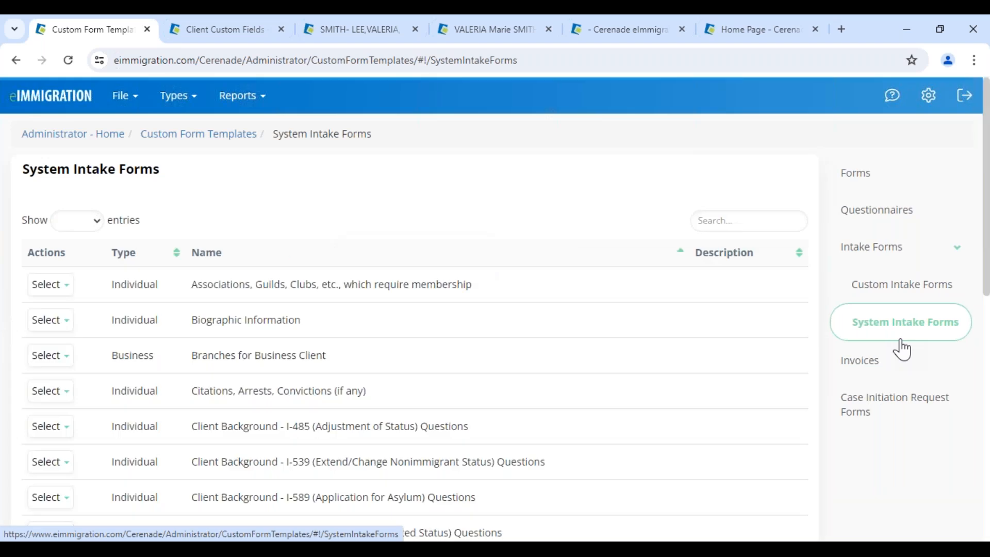
scroll(902, 350, down, 10)
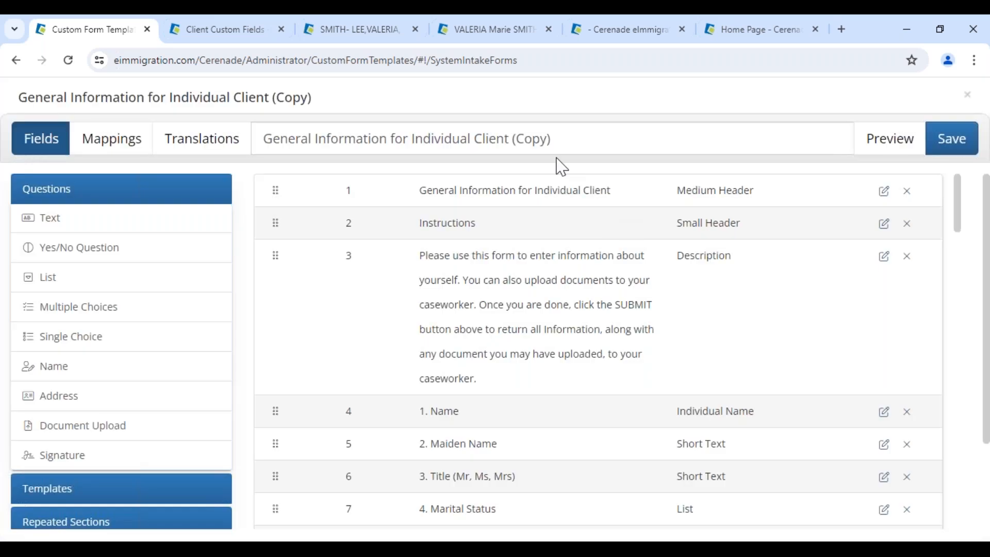
drag(561, 141, 22, 173)
text(A)
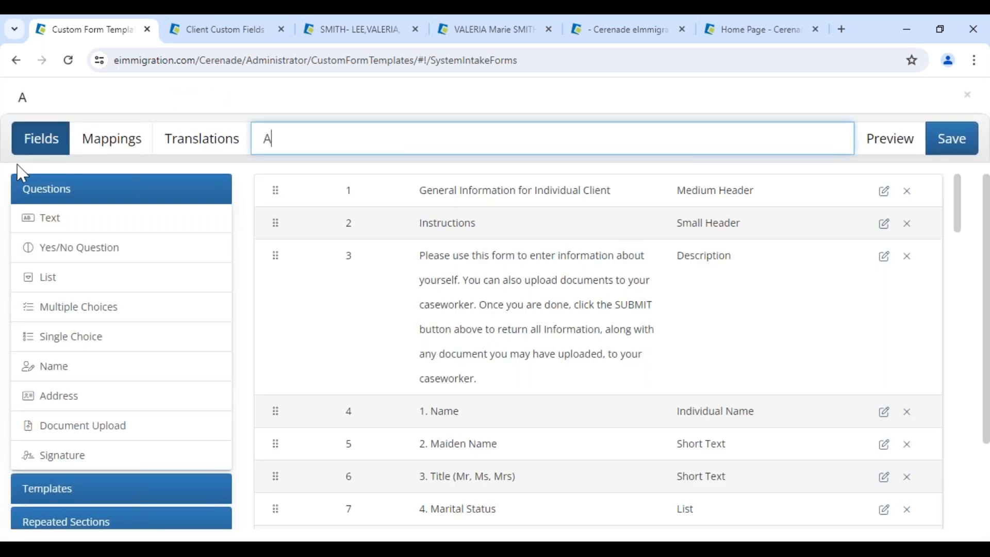
text(GREE)
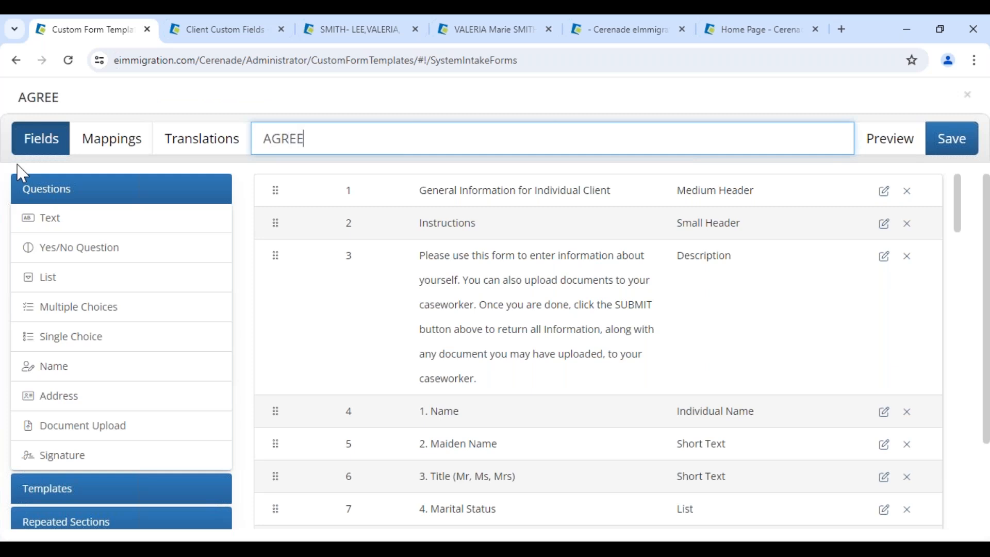
text(MENT /CON)
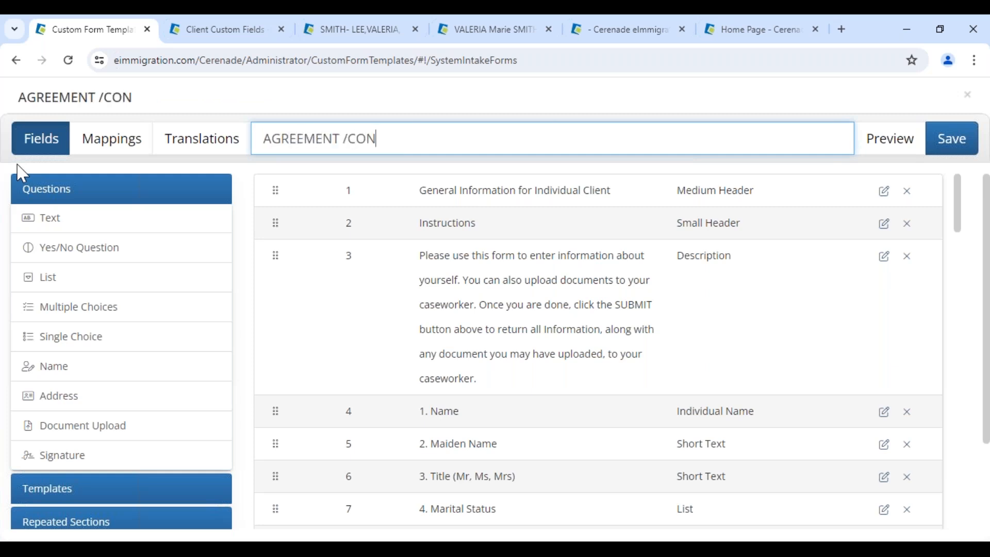
text(TRATC)
key(BackSpace)
key(BackSpace)
text(CT)
Add a Short Text question labelled "TEXT" at position 2 of the form
click(67, 228)
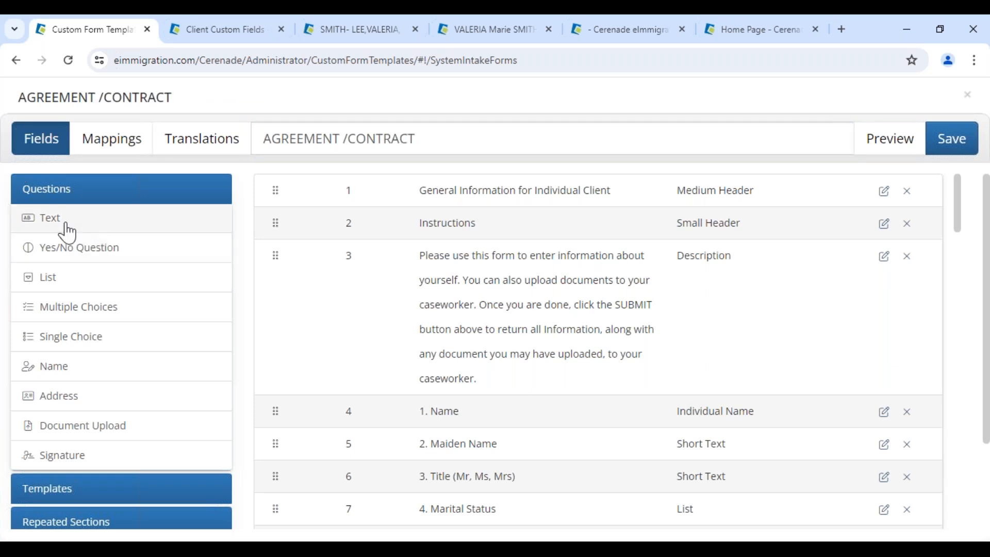
scroll(308, 318, down, 5)
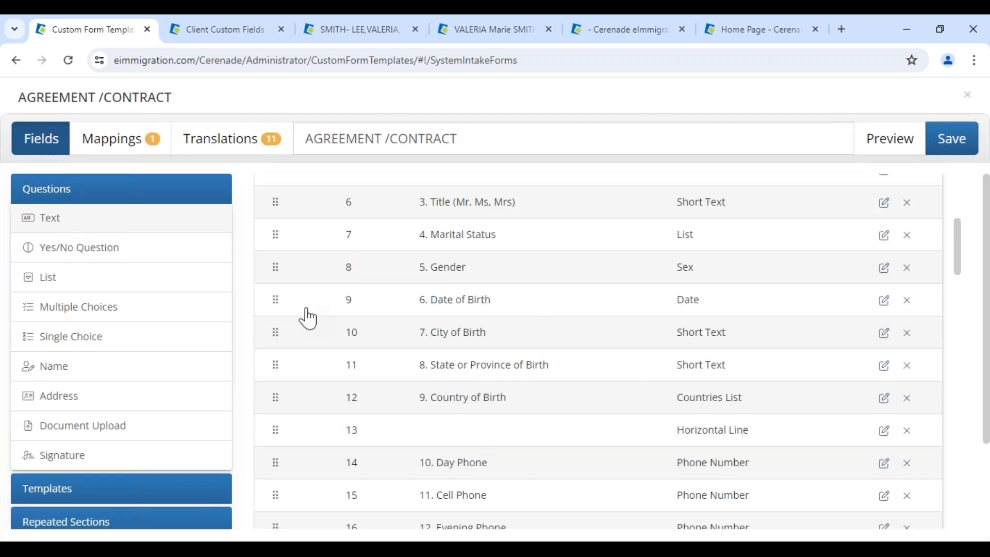
double_click(375, 498)
text(2)
click(480, 498)
text(TEST)
key(BackSpace)
key(BackSpace)
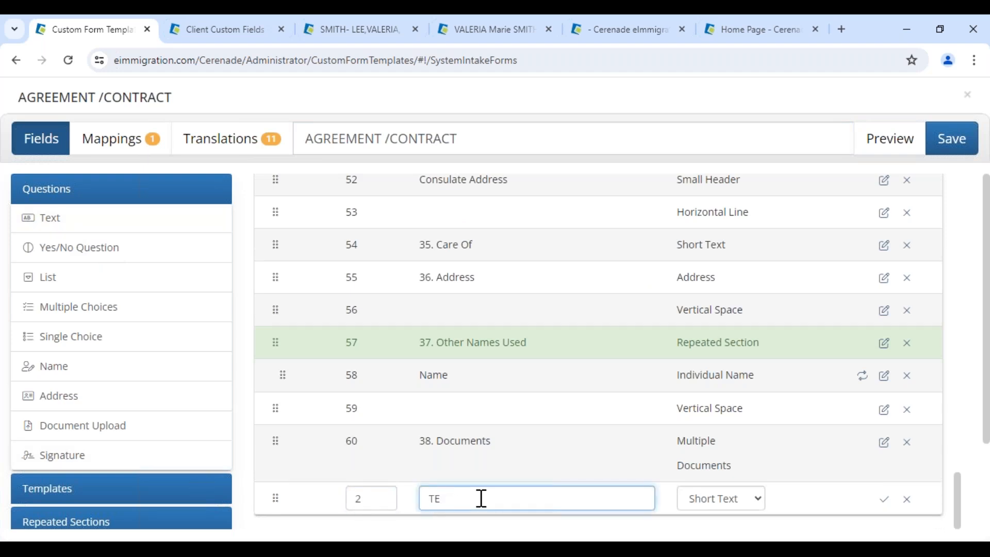
text(XT)
click(887, 507)
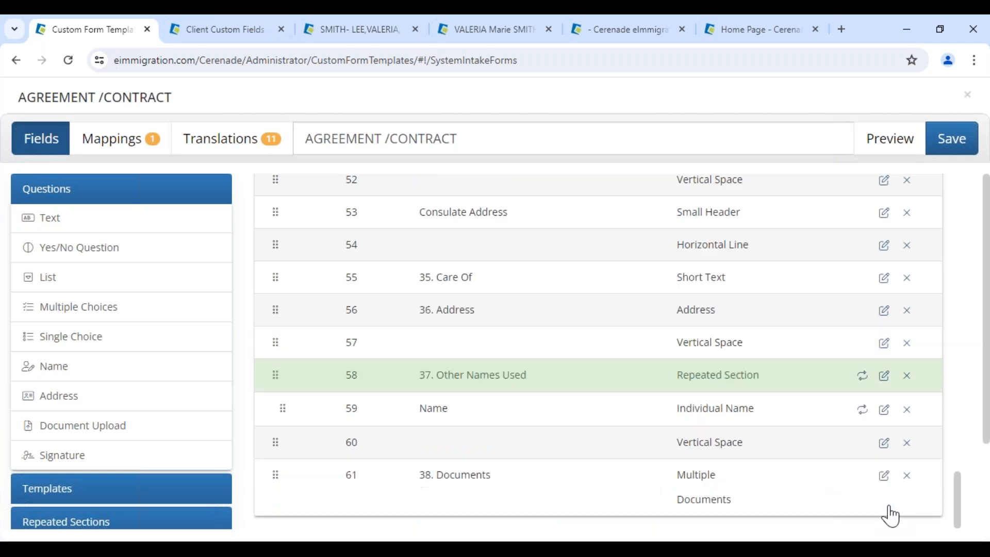
Add a left-aligned description reading "TEST" to the form and move it to position 2
scroll(68, 495, down, 1)
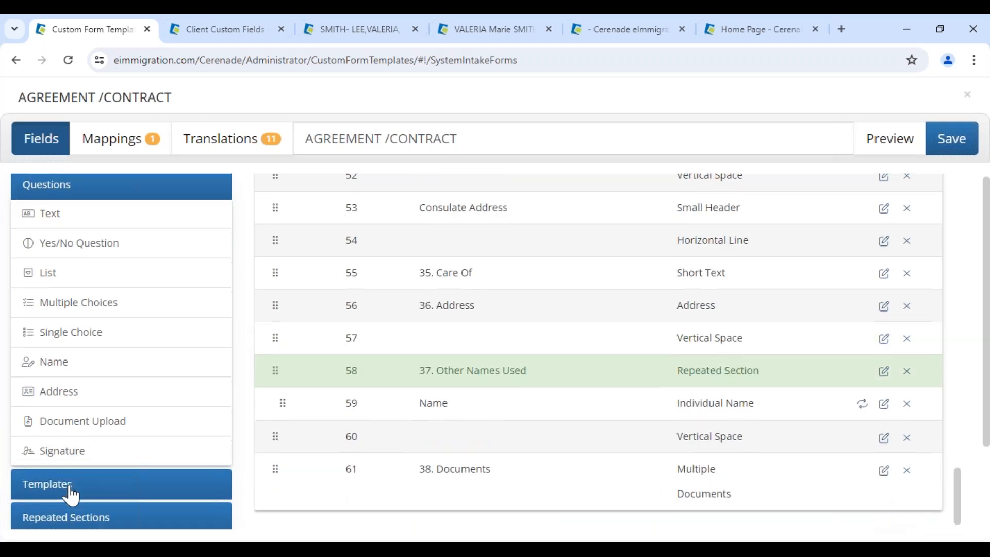
click(67, 488)
click(77, 353)
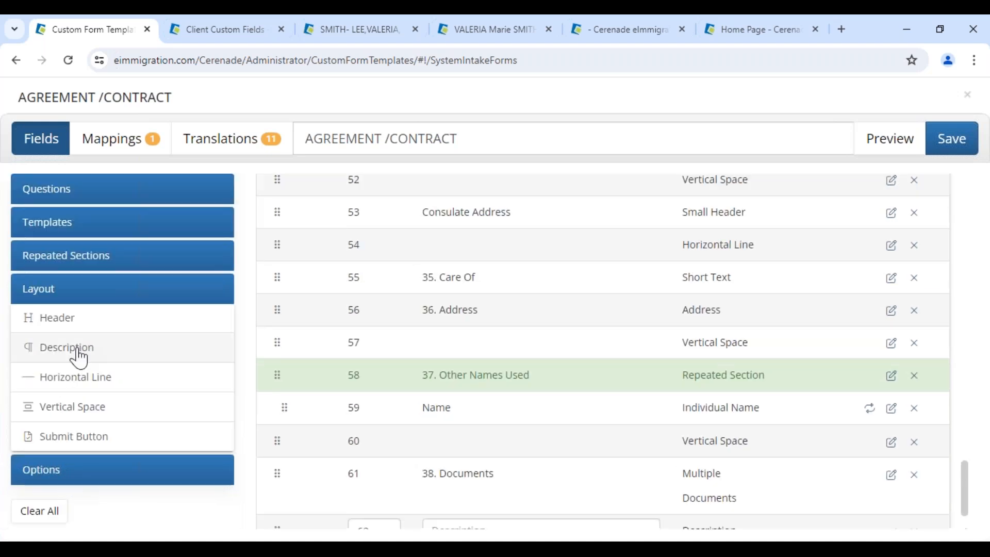
click(505, 460)
text(TEST)
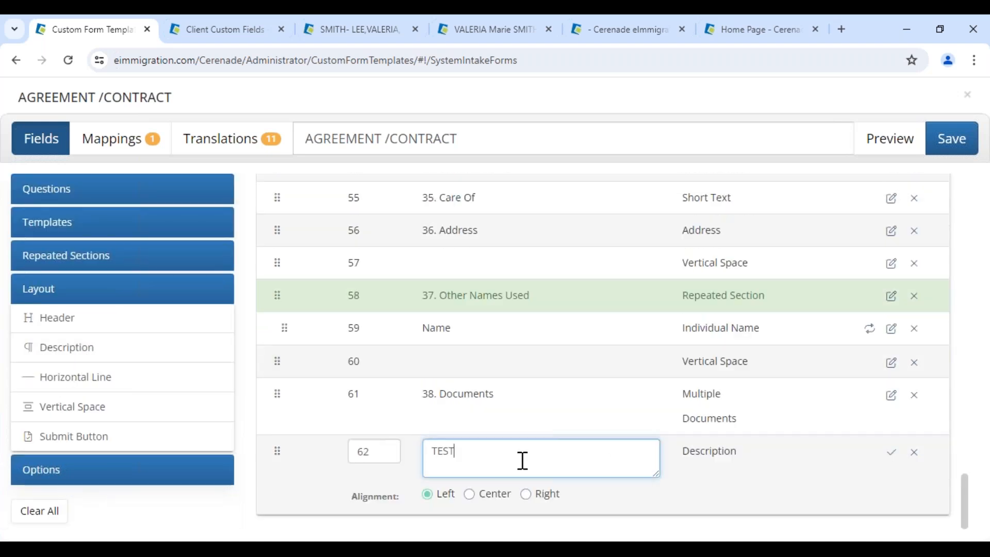
click(892, 454)
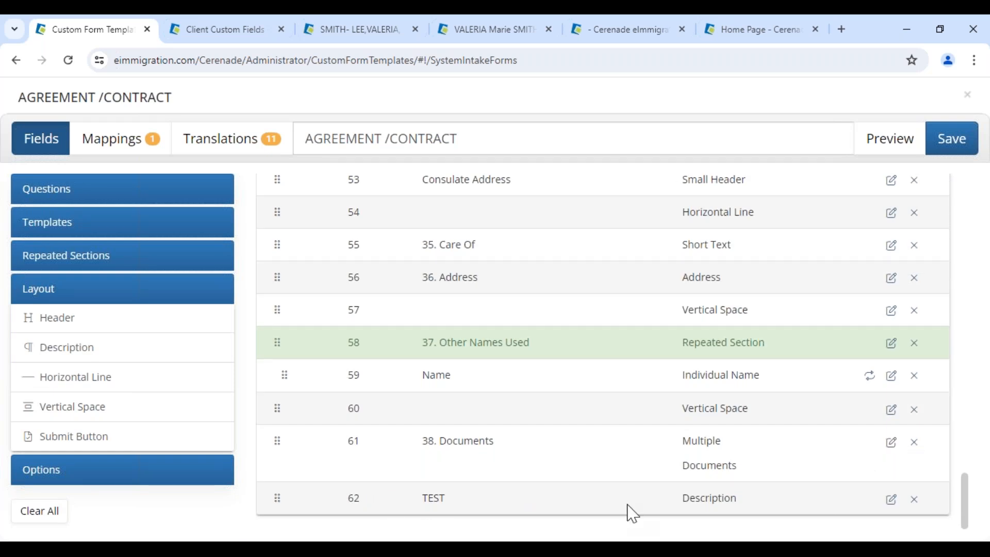
click(892, 499)
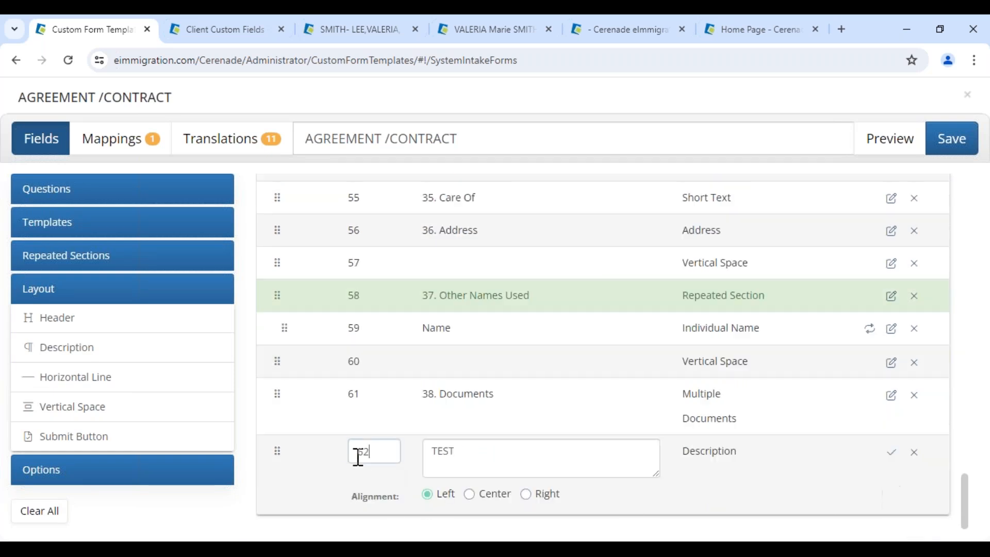
text(2)
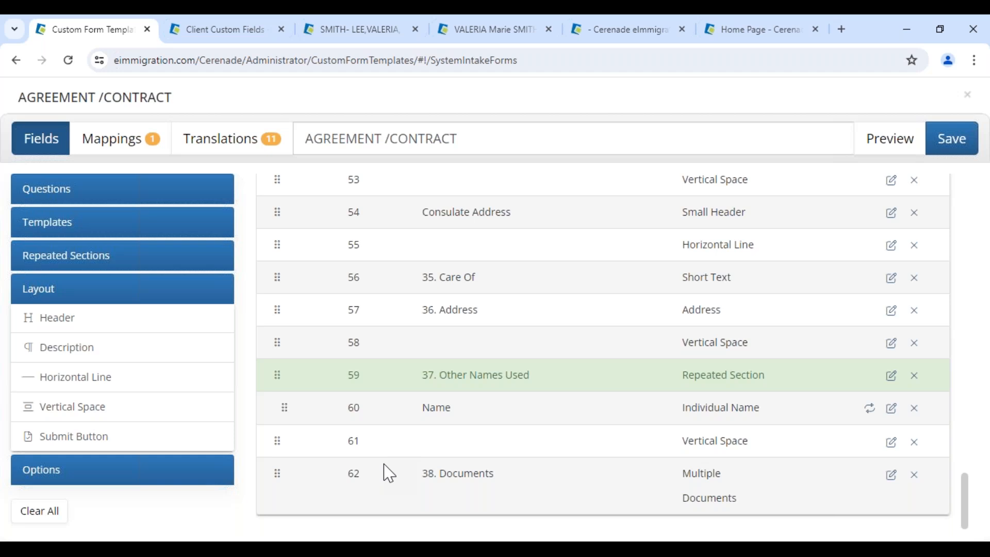
Enable the logo option for the form, check the form's preview, and close the preview
click(143, 473)
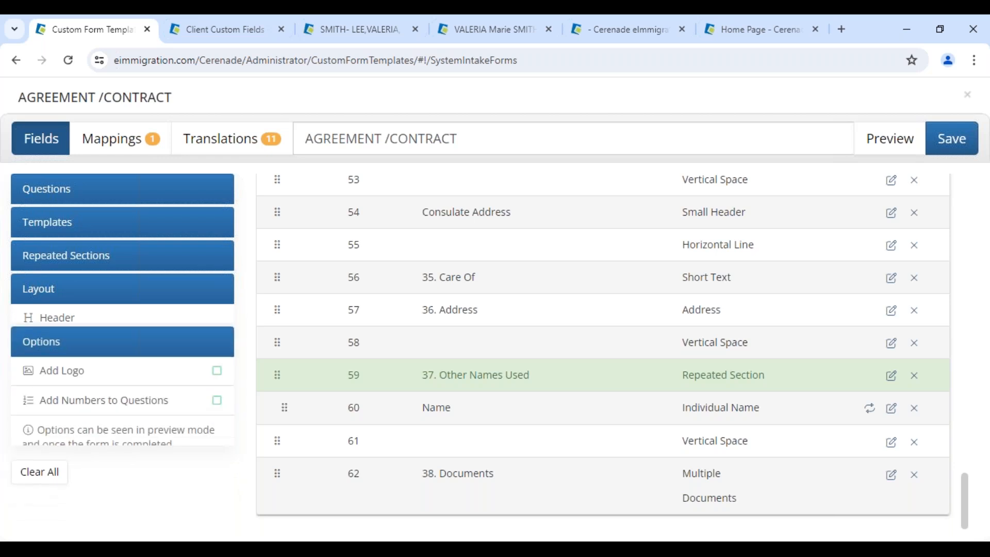
click(217, 351)
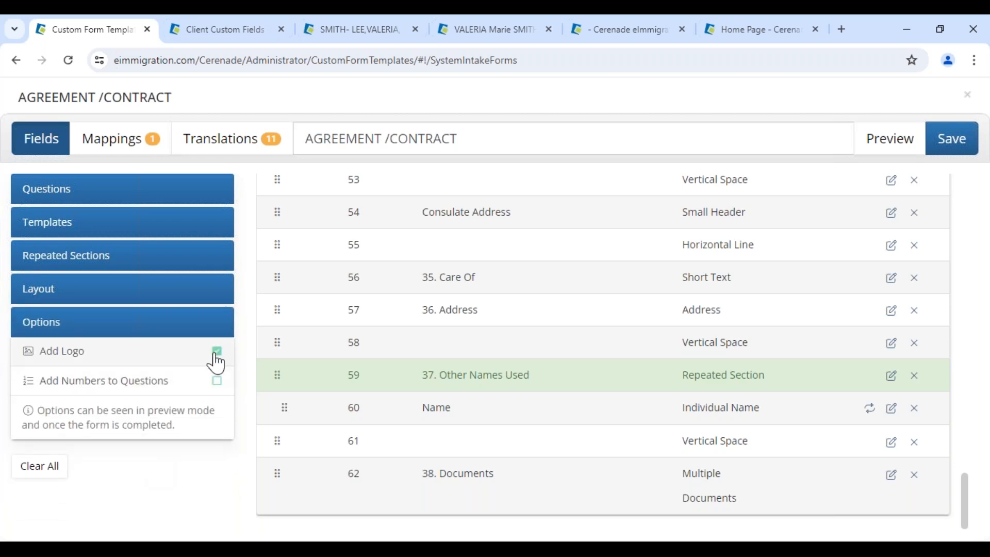
click(854, 153)
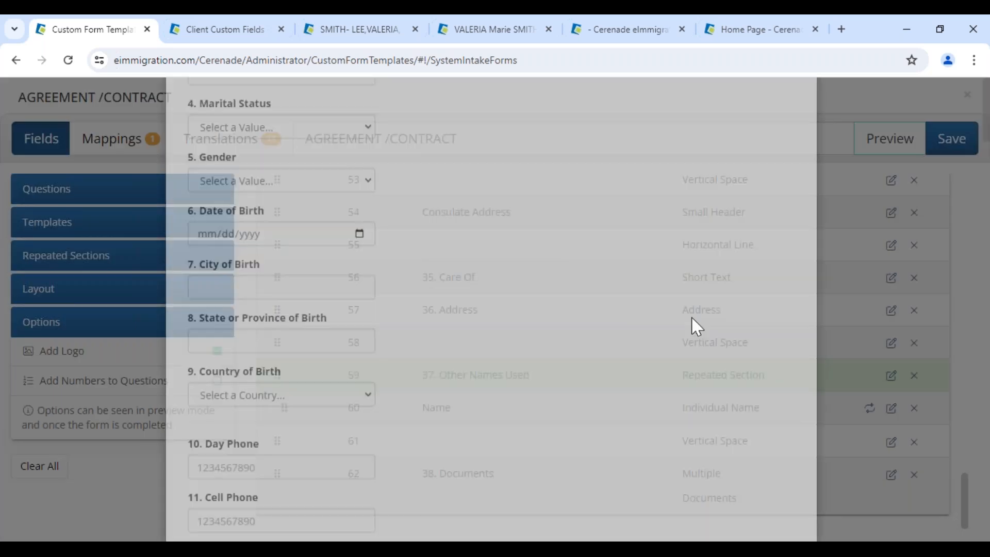
scroll(581, 315, down, 4)
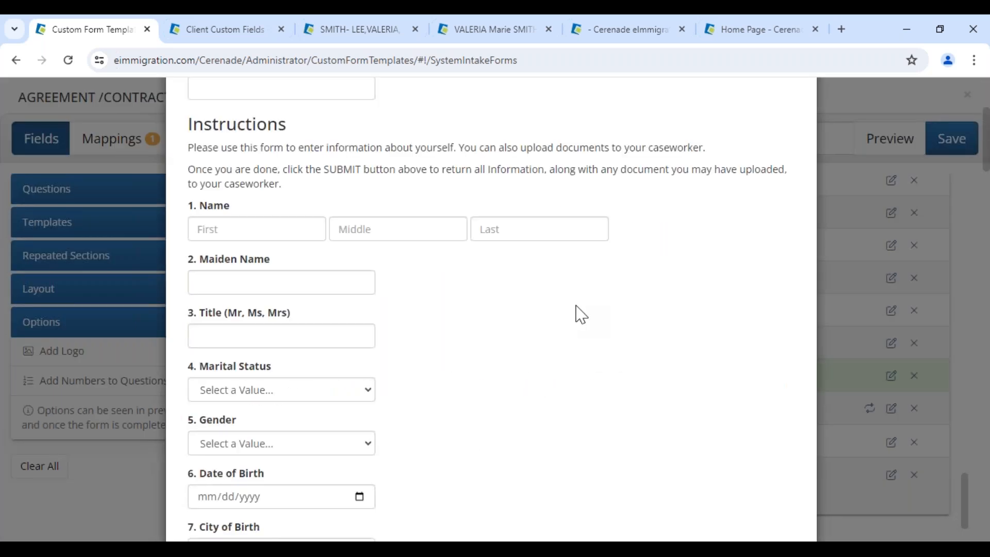
key(Escape)
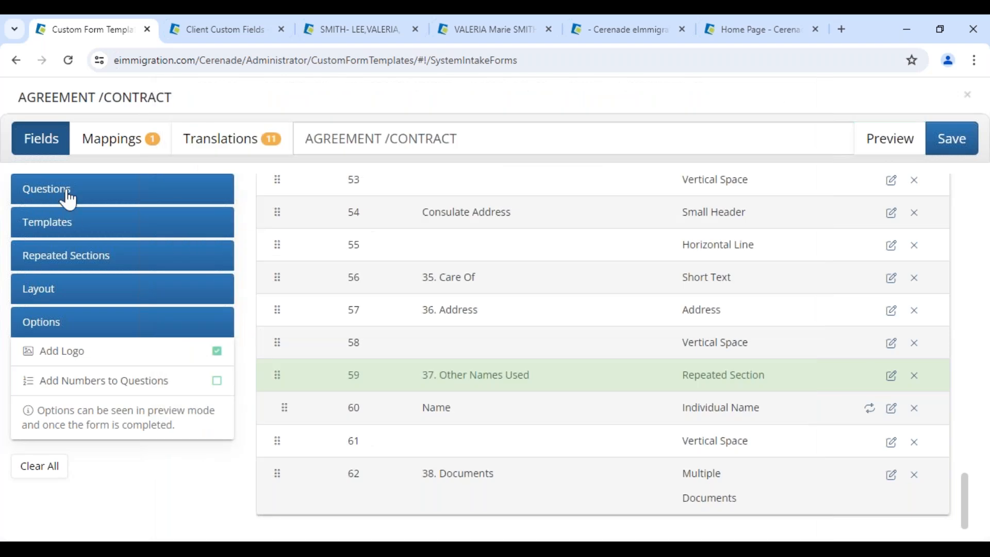
Add a signature field labelled "PLEASE SIGN HERE" at the end of the form
click(68, 198)
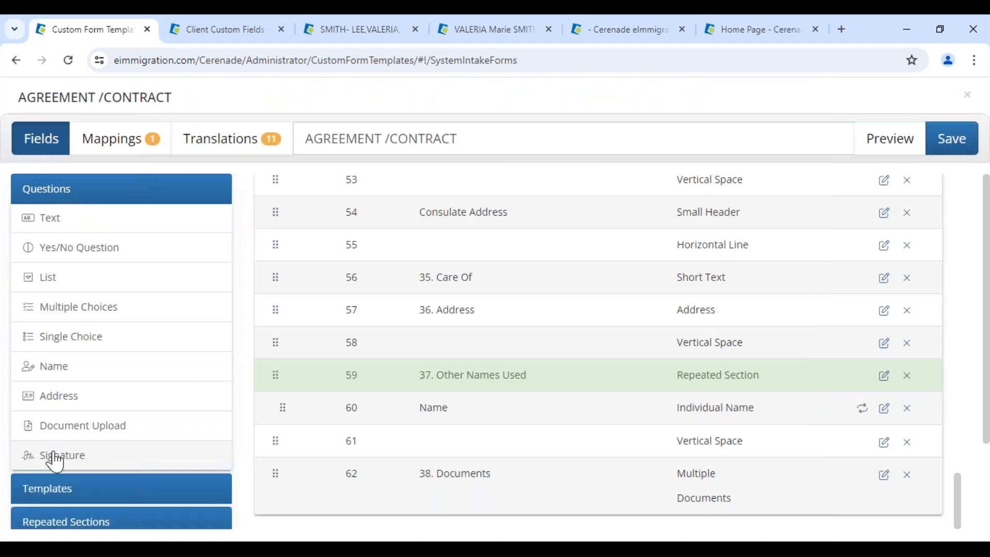
click(53, 455)
click(448, 498)
text(PLEASE SIGN HERE)
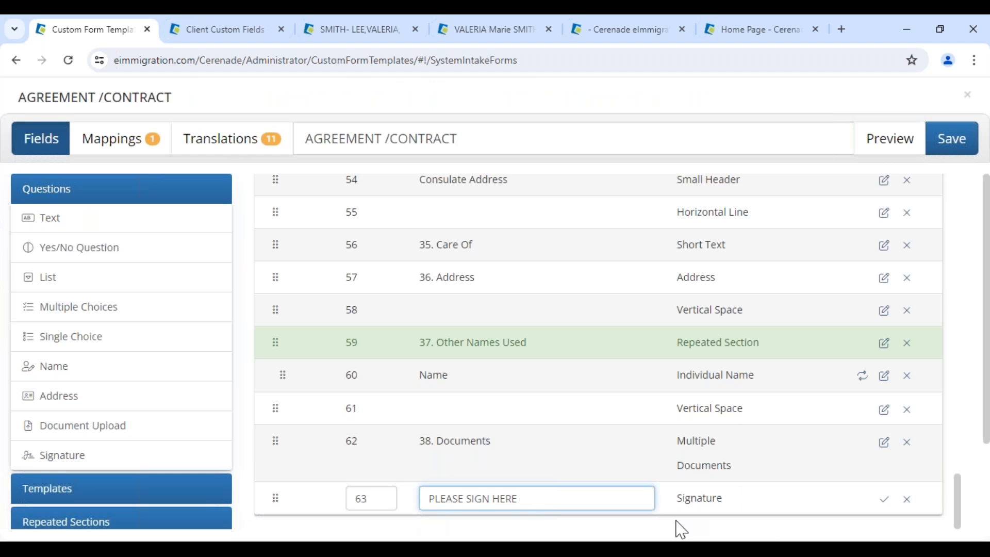
click(884, 499)
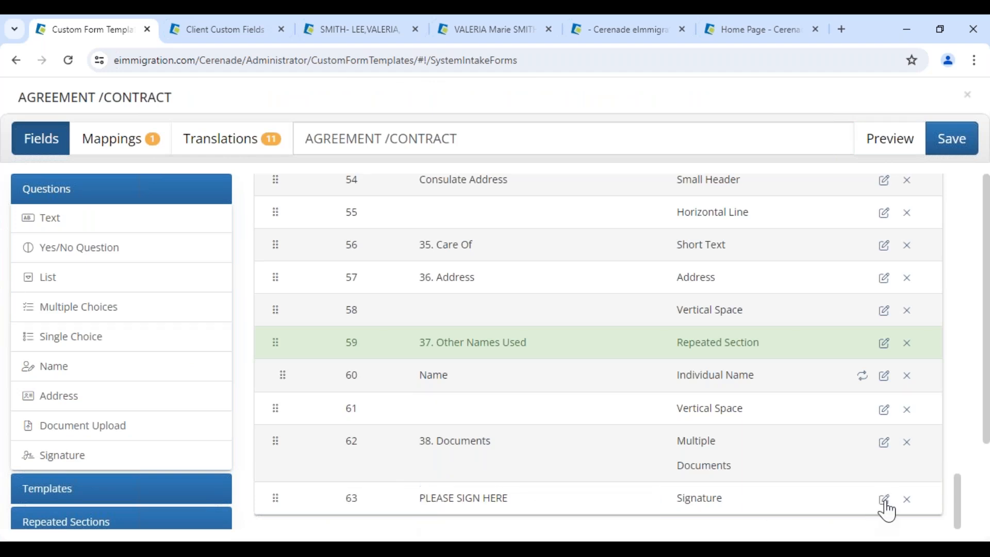
Preview the AGREEMENT /CONTRACT form from its instructions through to the signature field, and close the preview
click(891, 149)
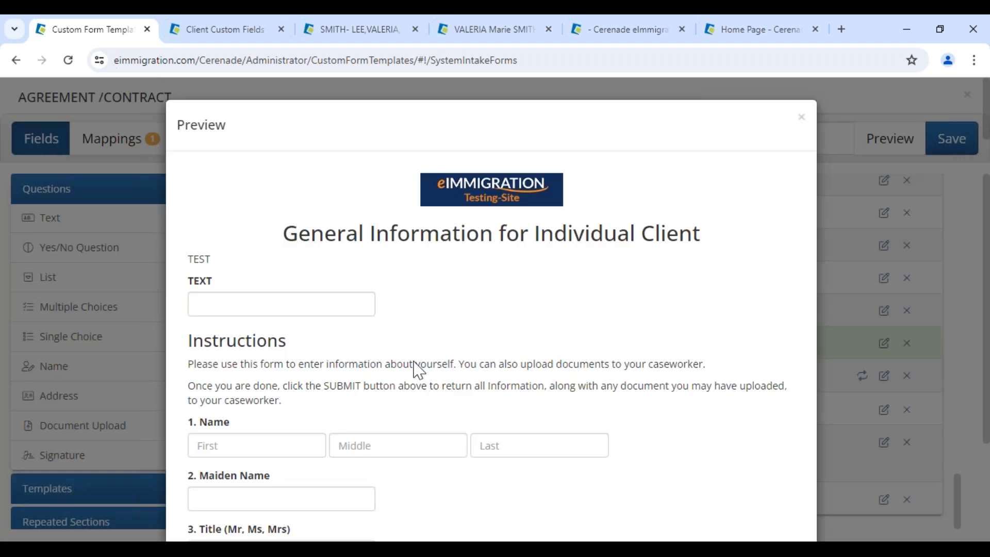
scroll(420, 371, down, 3)
double_click(197, 124)
drag(193, 219, 487, 238)
scroll(487, 238, down, 5)
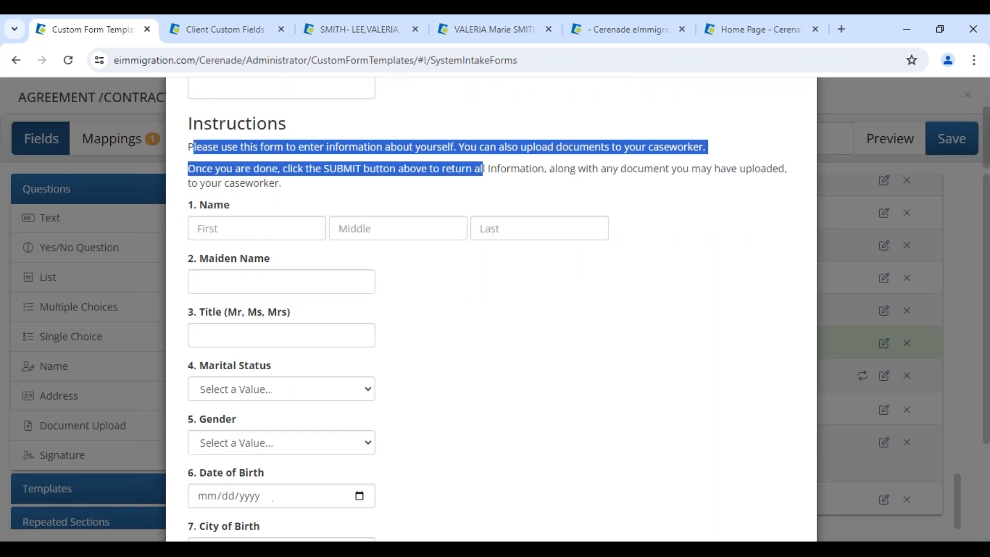
scroll(221, 289, down, 7)
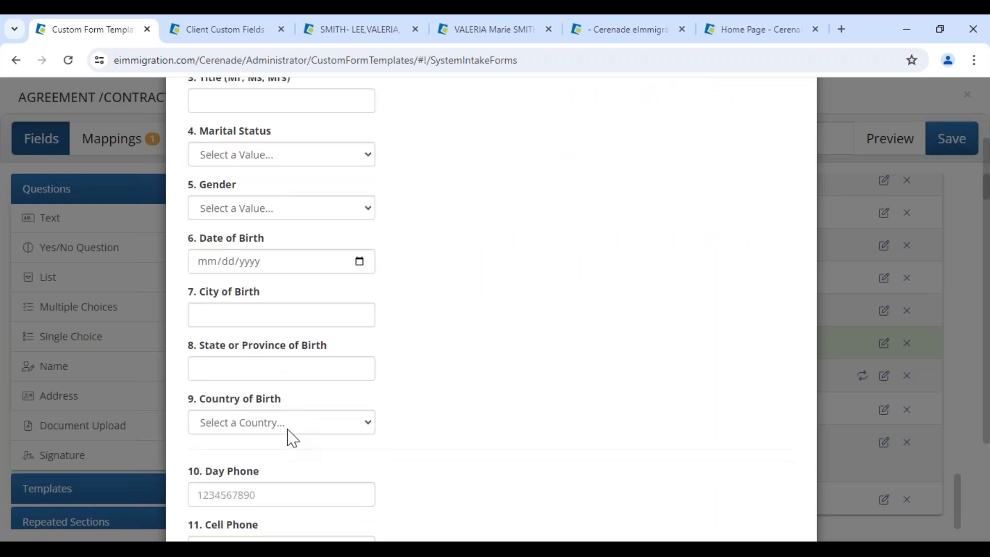
scroll(292, 438, down, 3)
scroll(292, 438, down, 20)
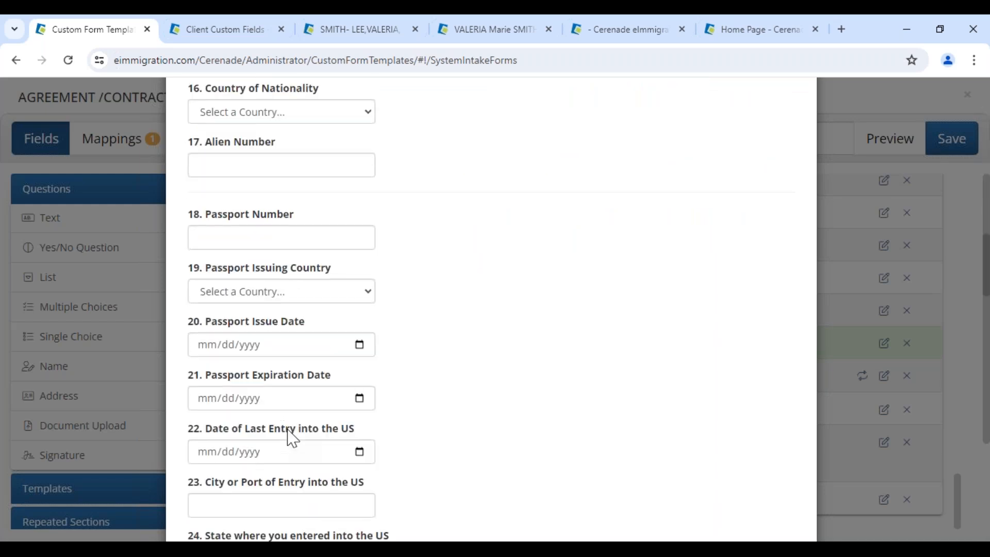
scroll(292, 438, down, 10)
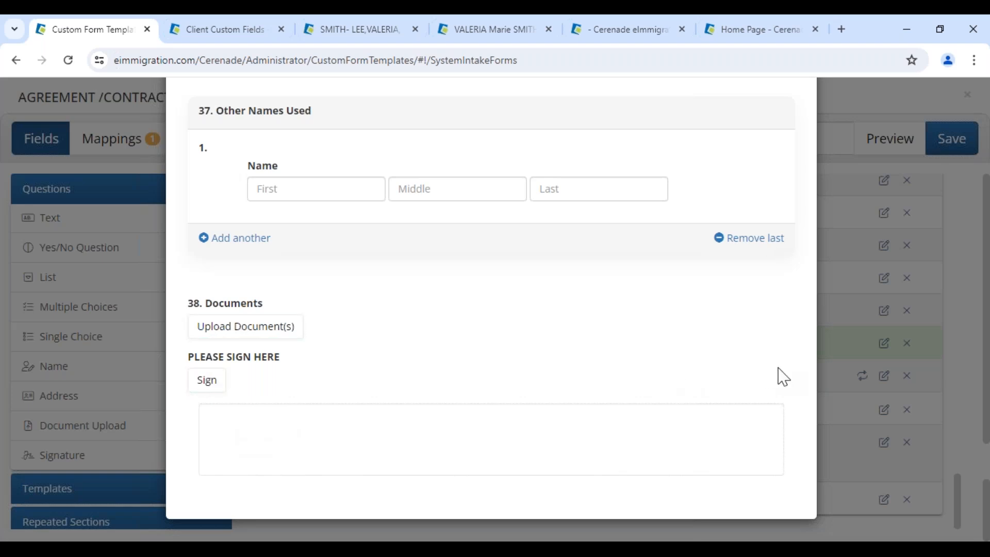
key(Escape)
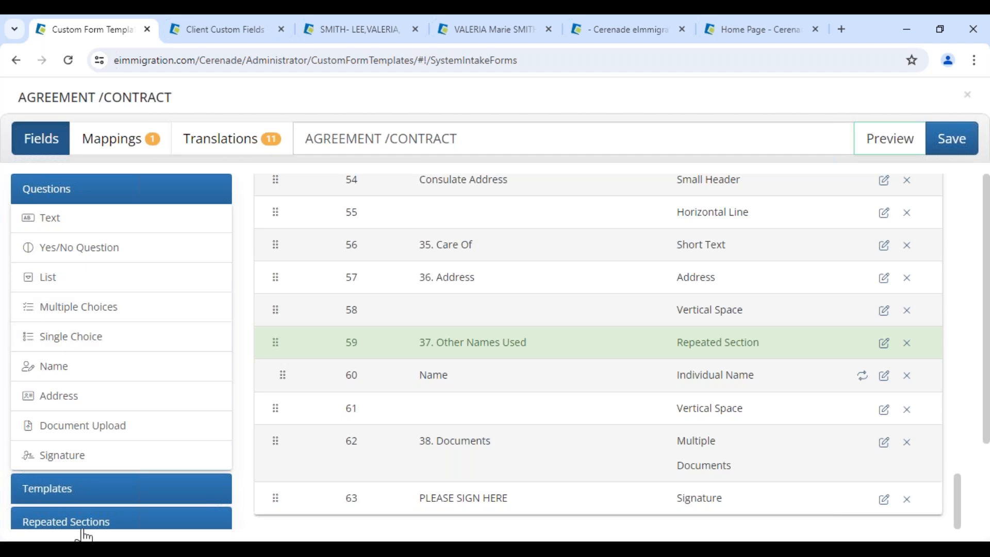
Switch to the Cerenade Academy YouTube page in Edge and search the channel for "EFILE"
mouse_move(160, 539)
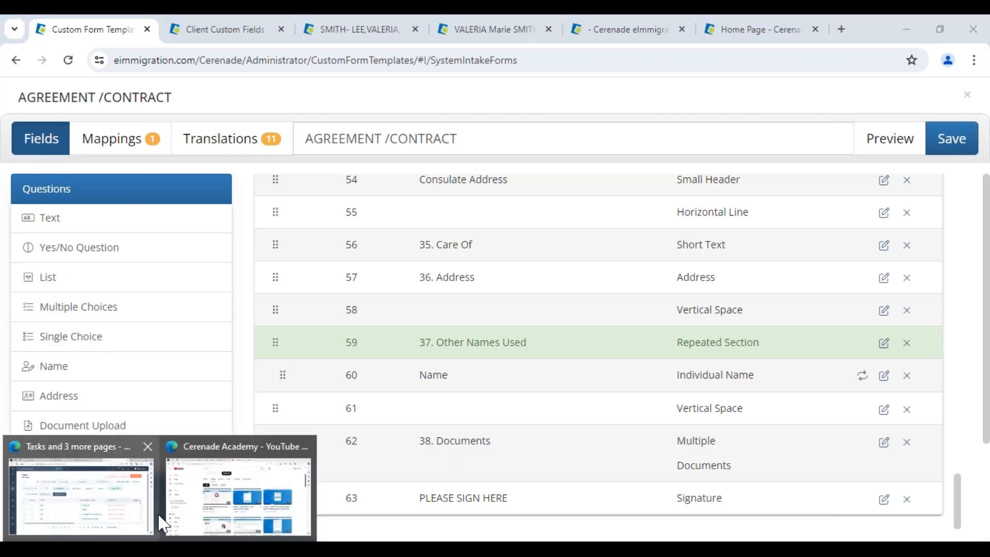
click(183, 506)
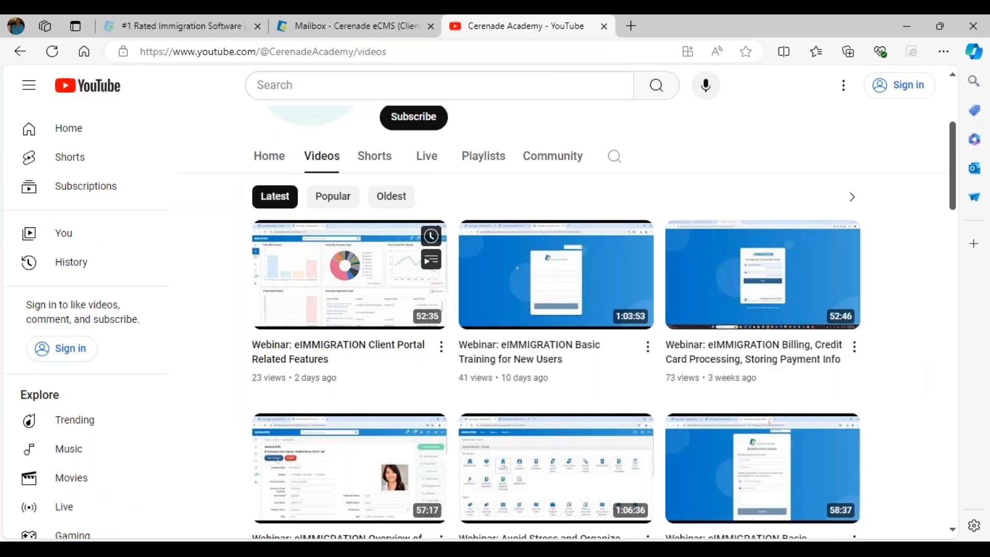
scroll(517, 267, up, 4)
drag(391, 231, 607, 235)
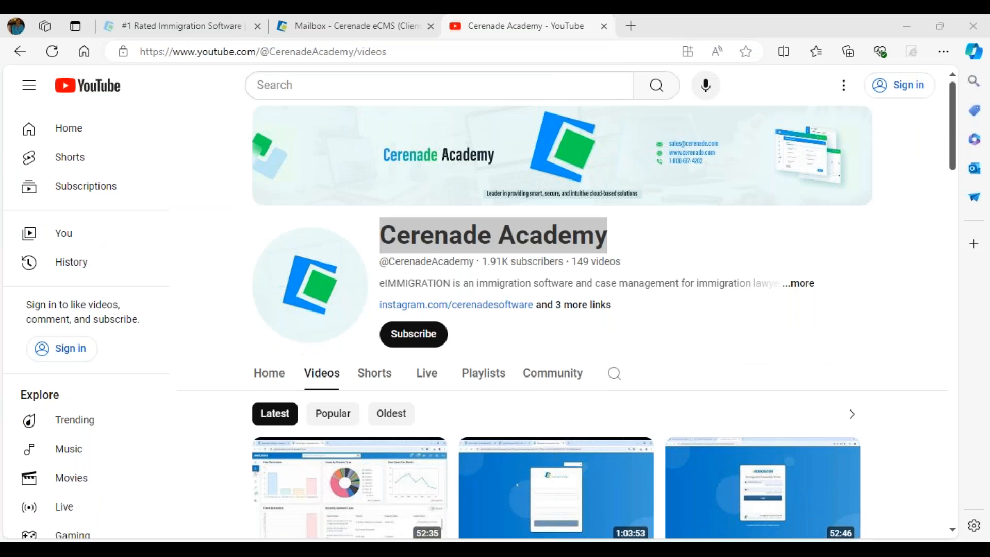
click(613, 374)
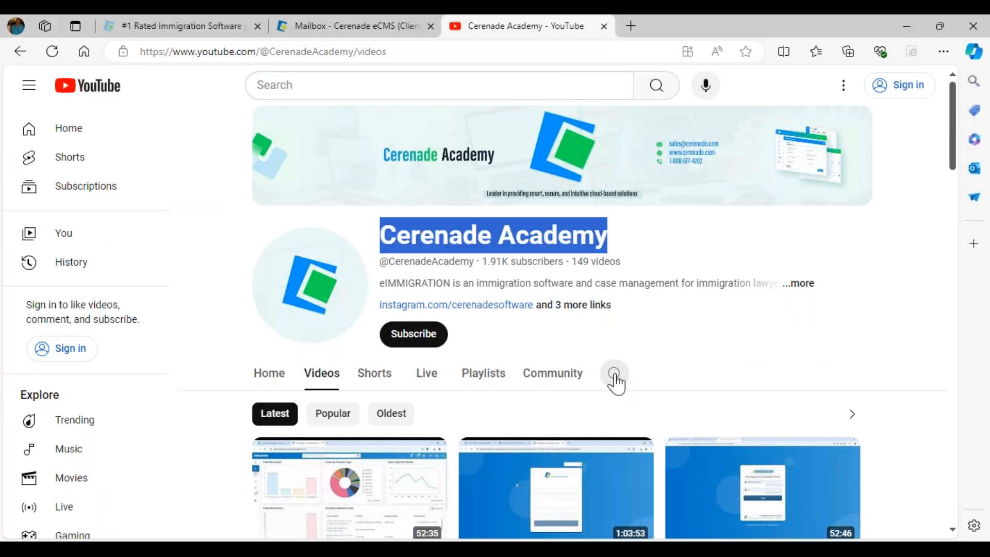
text(EFILE)
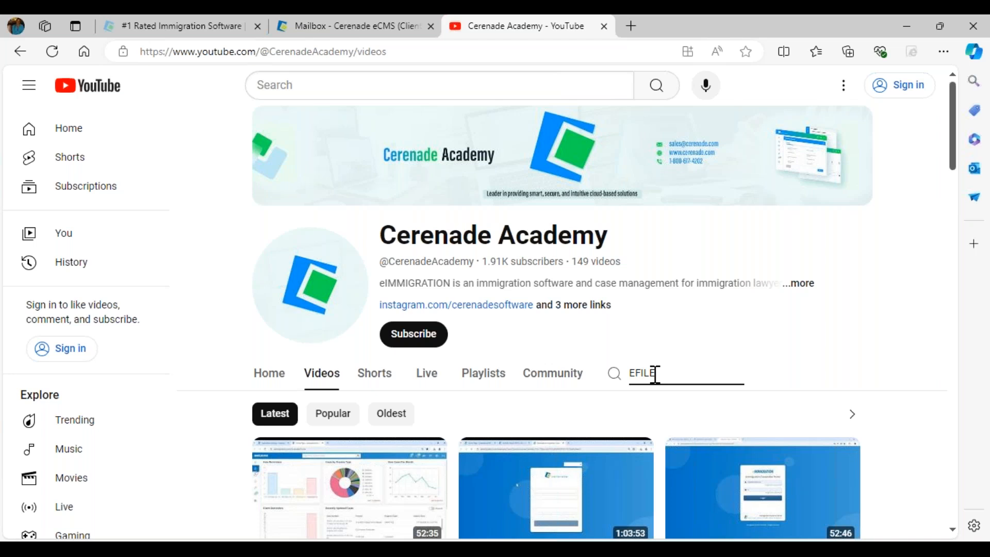
key(Return)
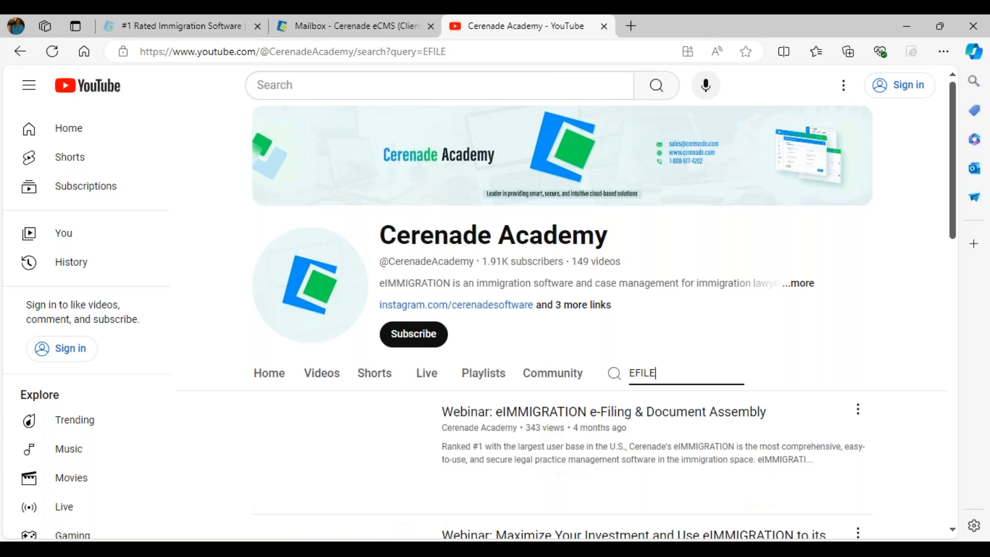
scroll(562, 310, down, 2)
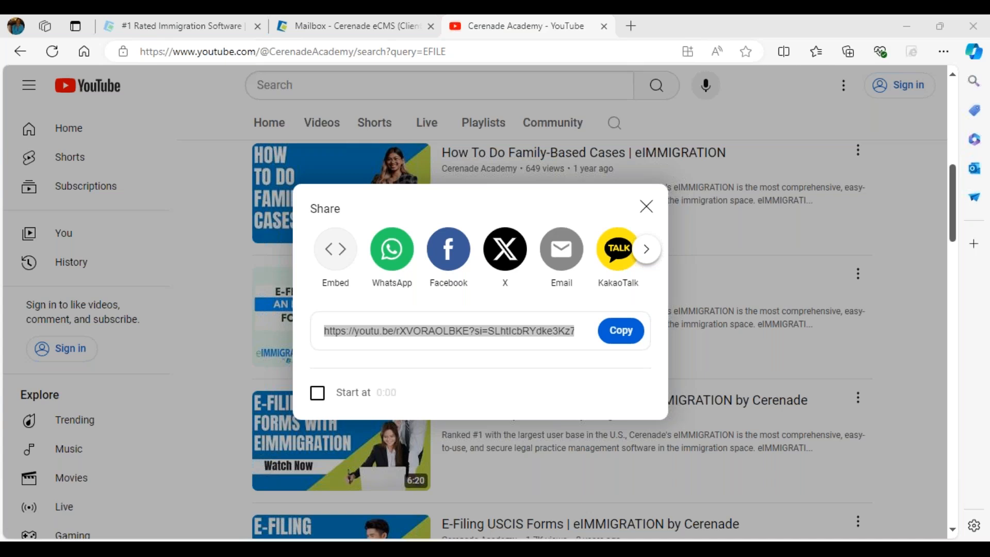
Close the video's share dialog and search the Cerenade Academy channel for "SIGNATURE"
click(645, 209)
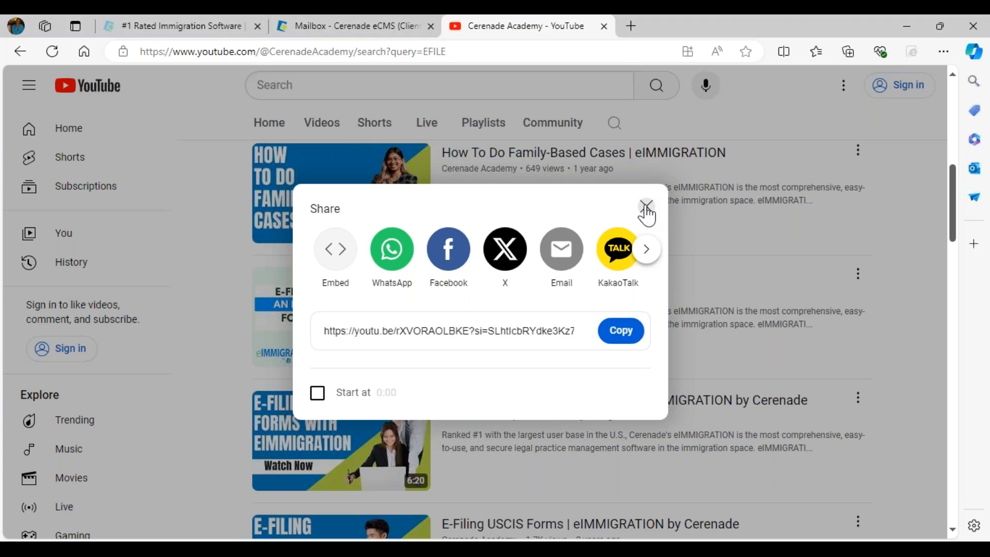
click(646, 208)
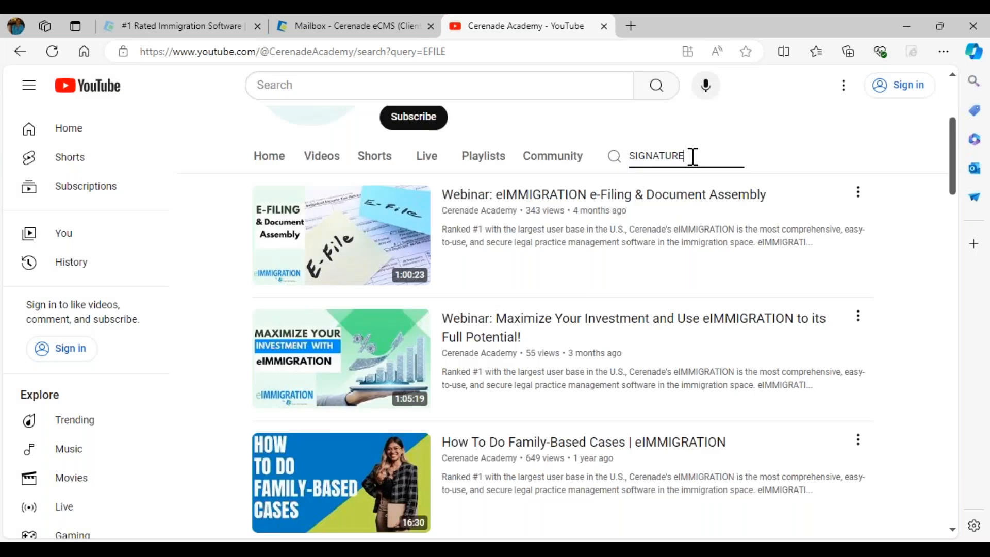
key(Return)
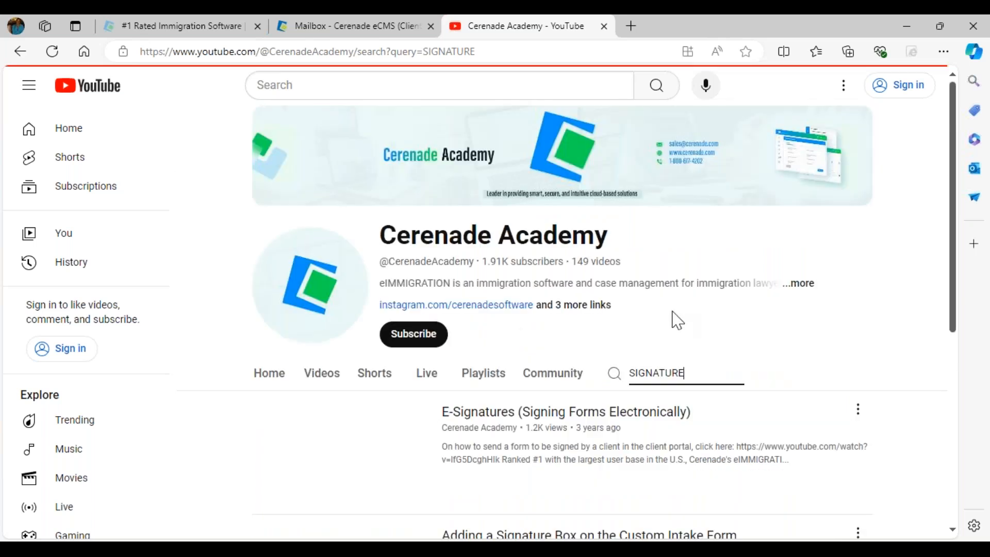
Copy the share link of the "E-Signatures (Signing Forms Electronically)" video and switch to the PowerPoint slide show
click(857, 411)
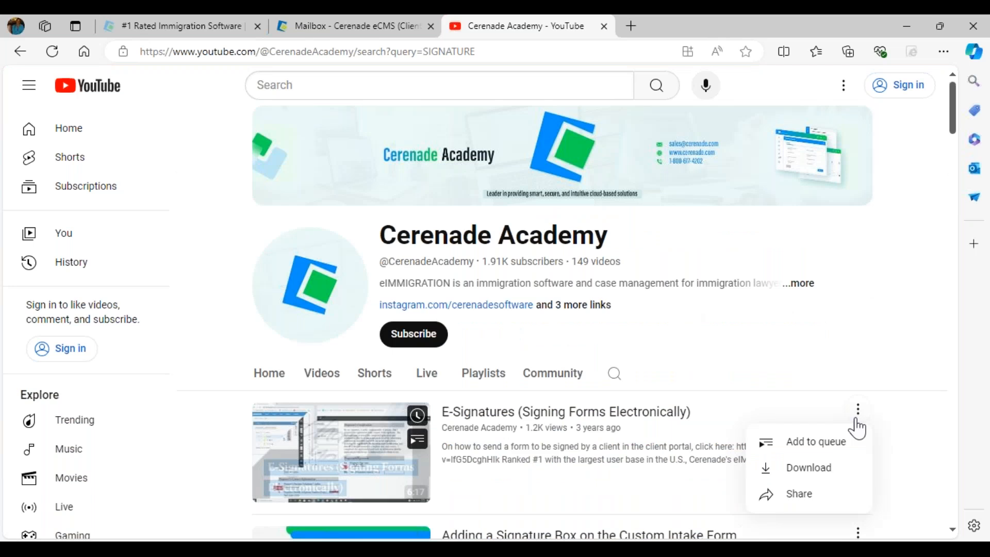
click(798, 493)
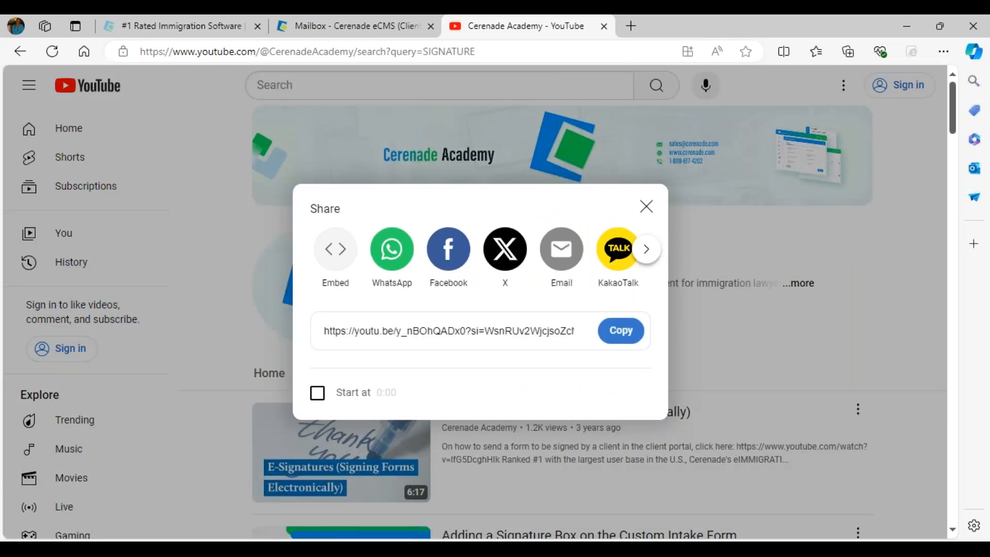
click(621, 330)
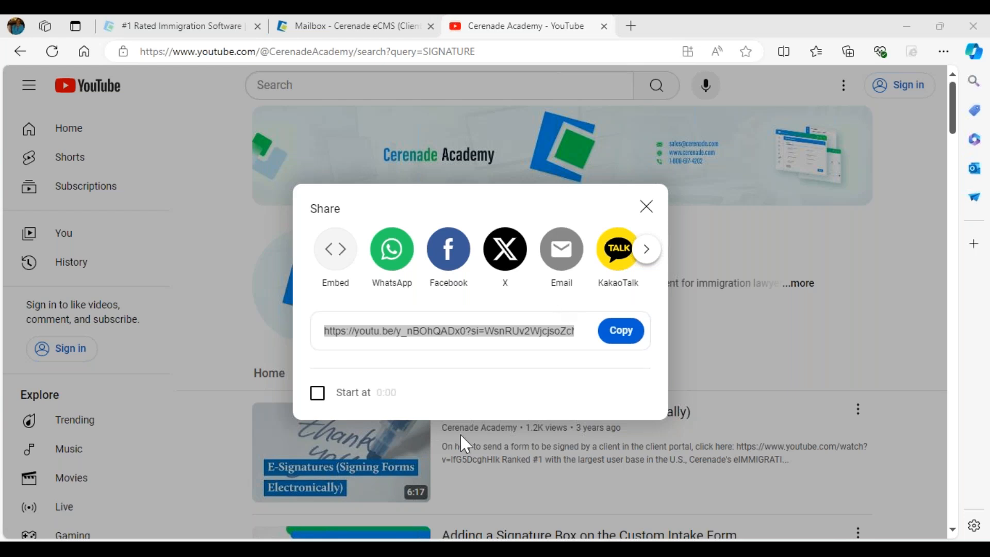
mouse_move(479, 539)
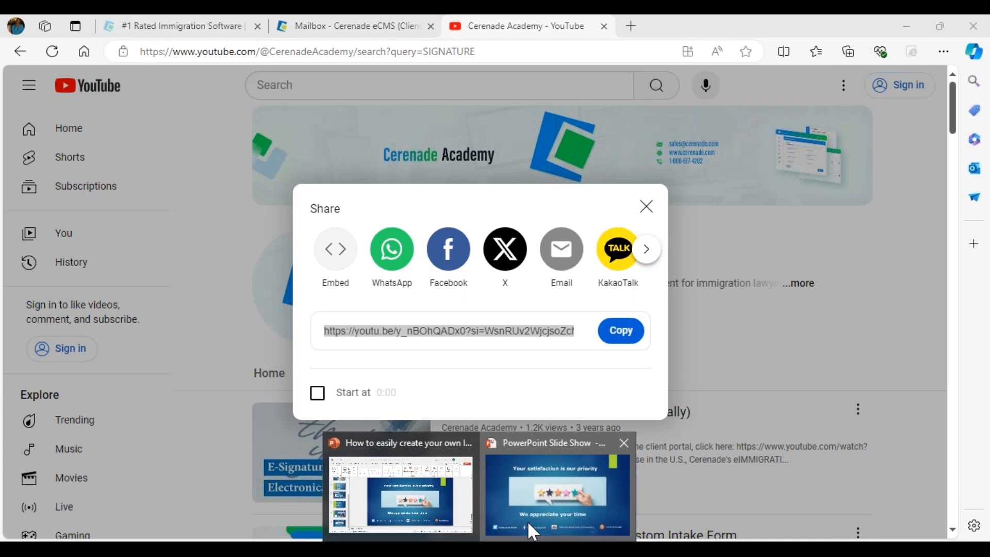
click(528, 523)
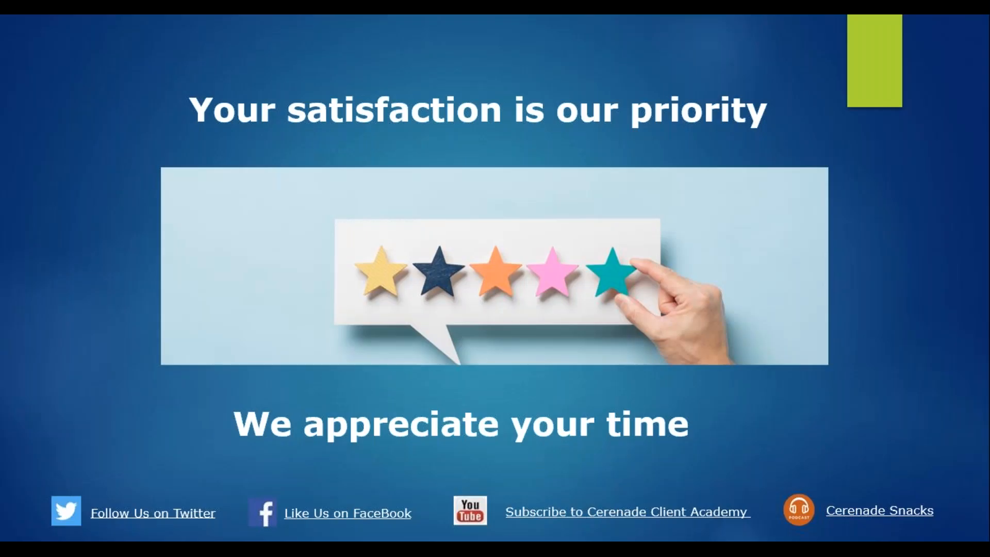